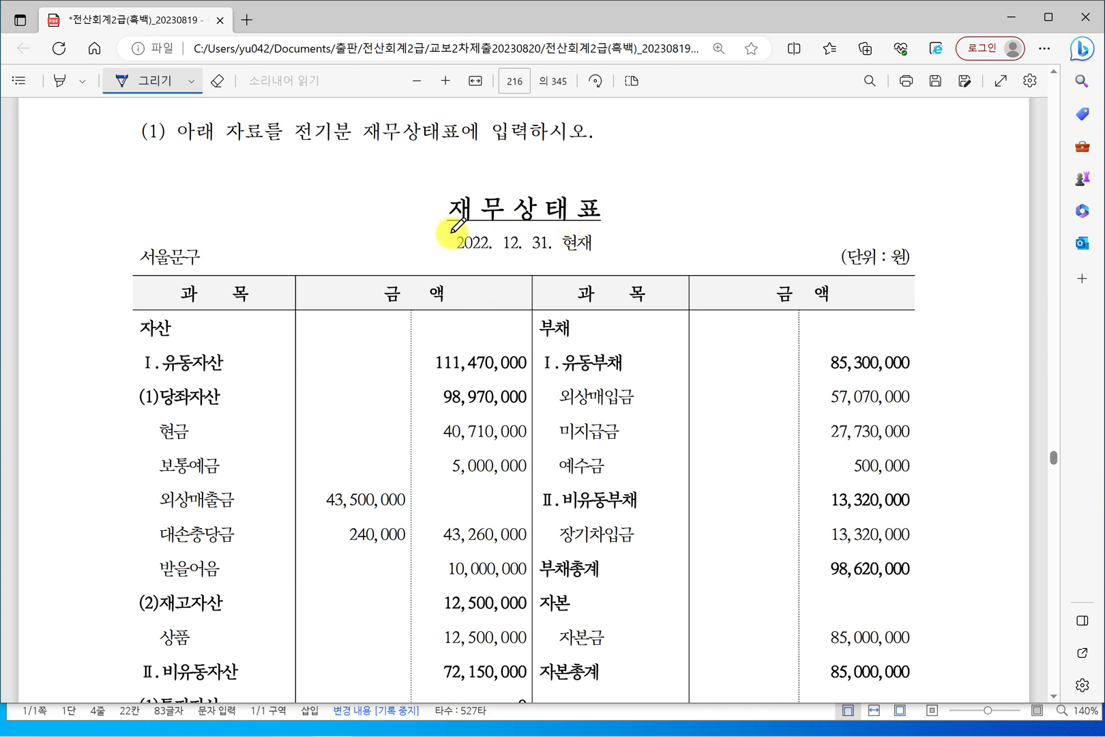
Step: Clear the PDF textbook, lecture document, file folder and screen recorder windows away to reach the KcLep login window
left_click(1007, 17)
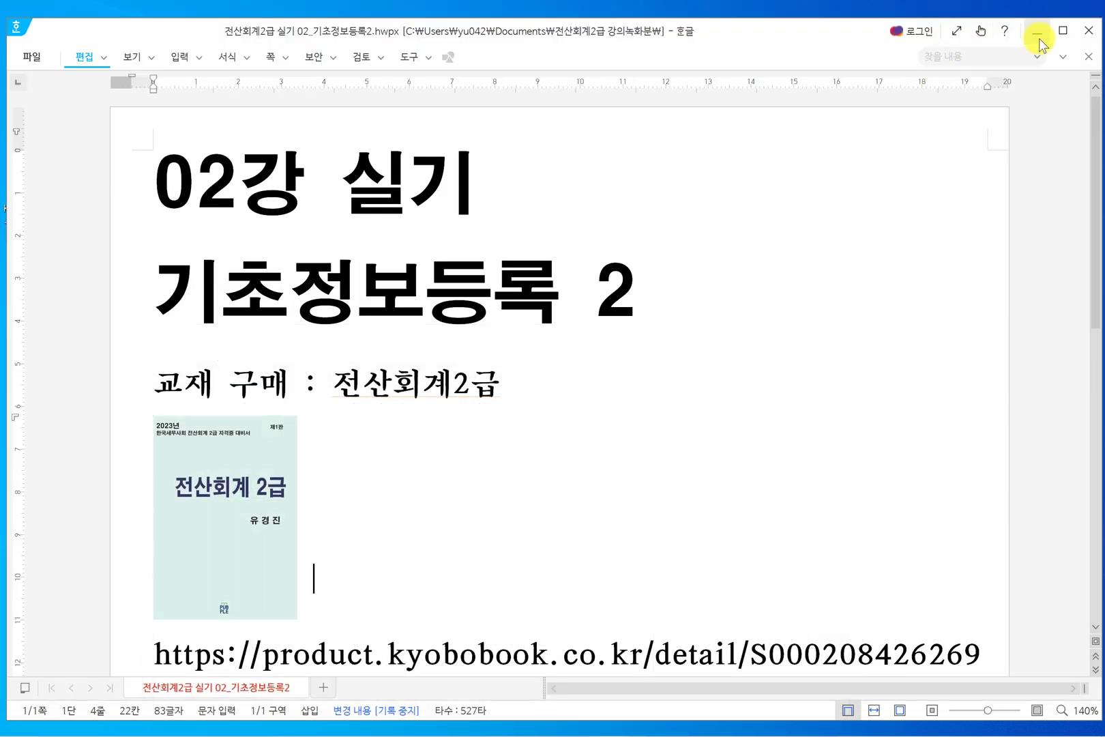
left_click(1037, 30)
left_click(772, 60)
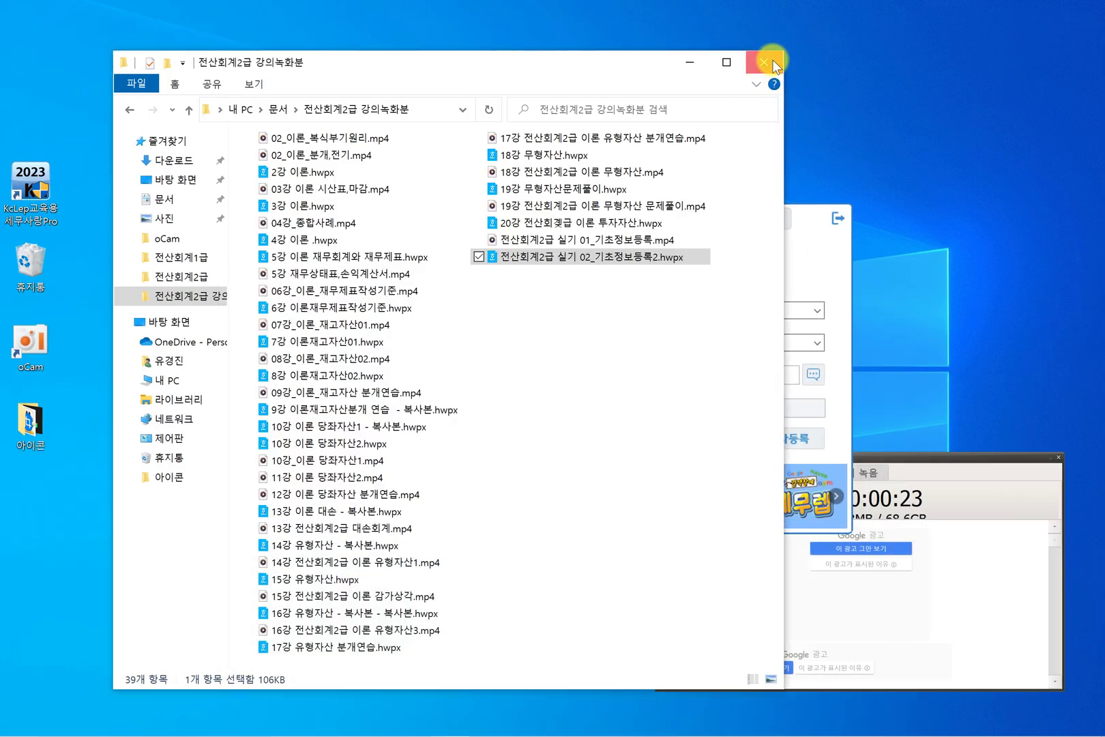
left_click(1050, 461)
left_click(1050, 461)
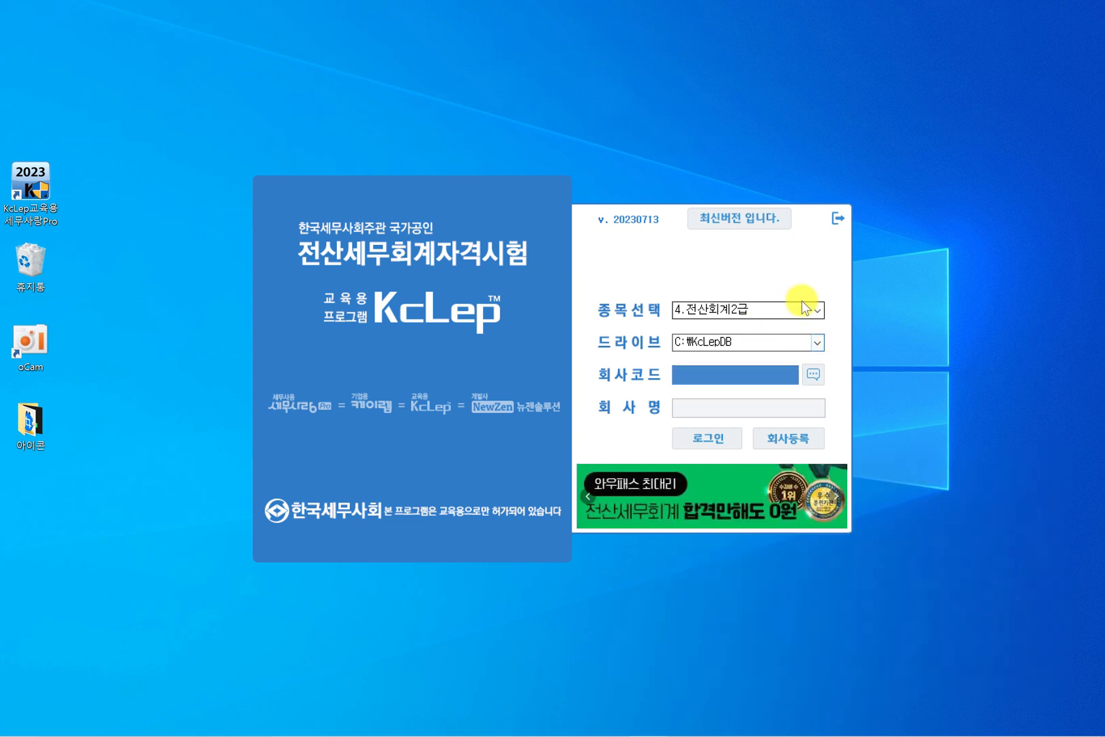
Step: Log in to KcLep with the subject 4.전산회계2급 and the company 7005 서울문구
left_click(817, 313)
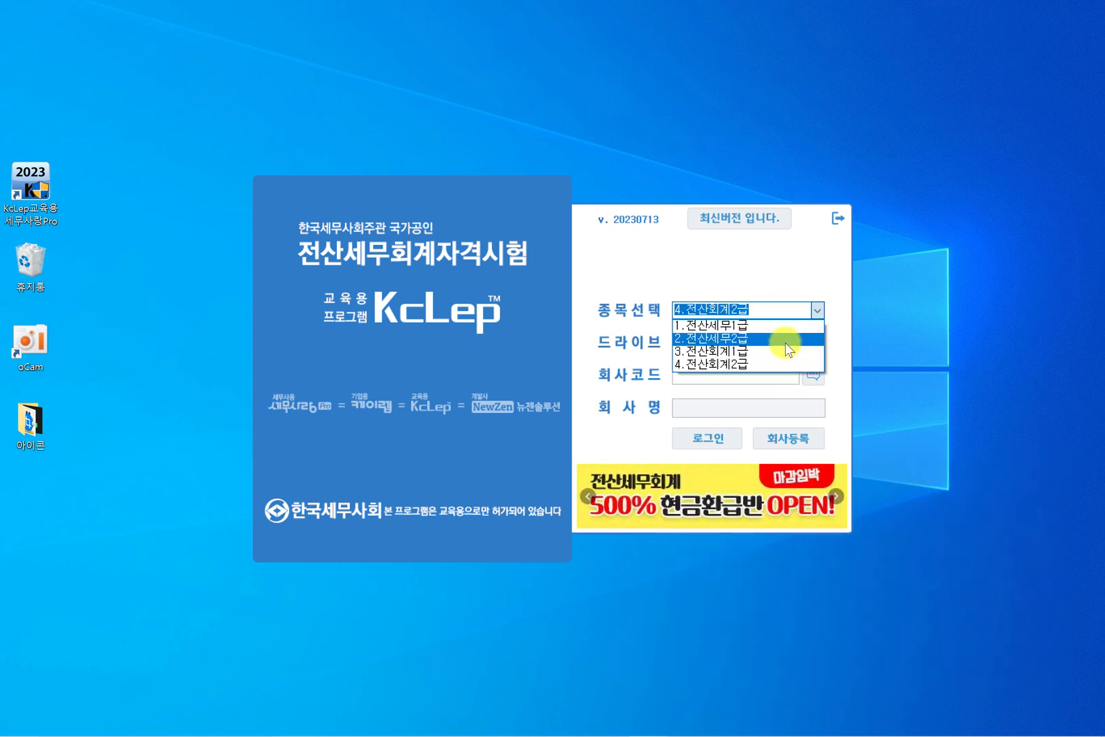
left_click(783, 368)
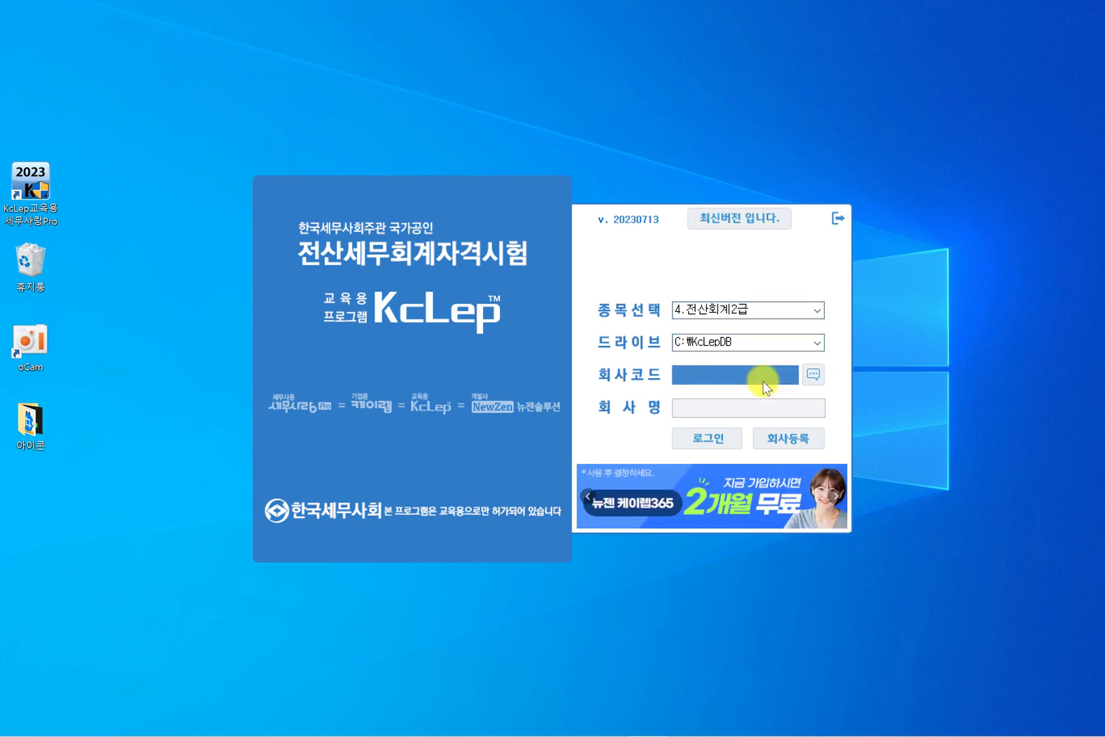
key("F2")
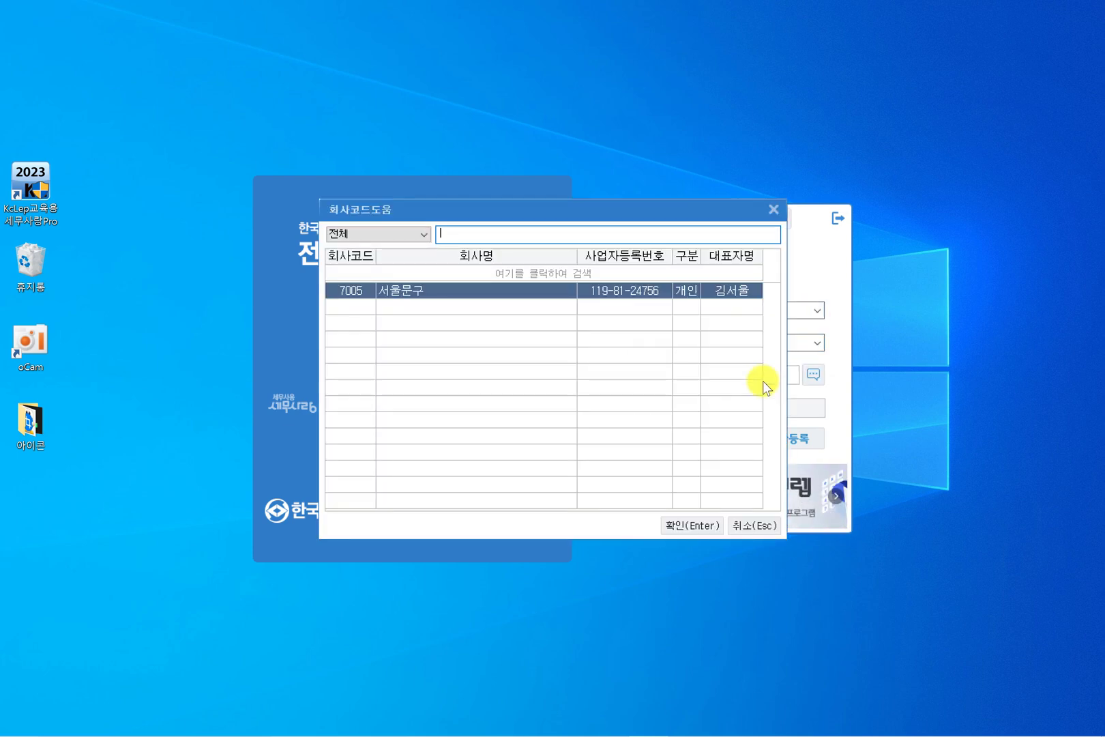
double_click(415, 290)
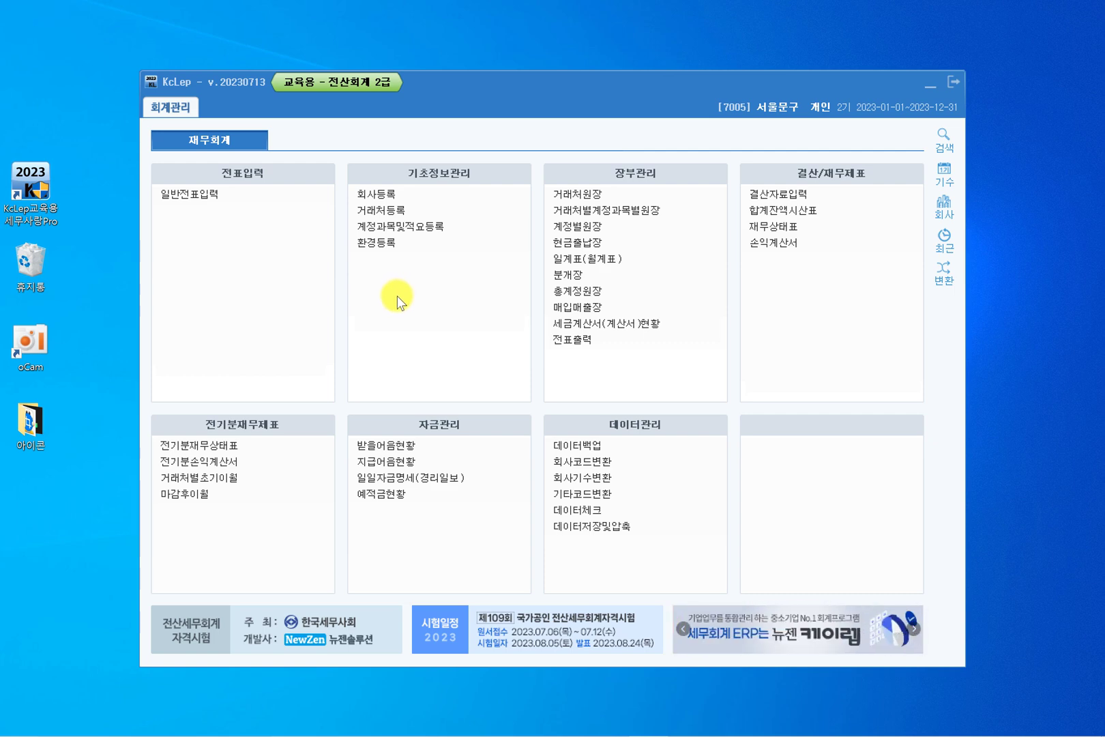
Step: Review the company registration (회사등록) and the client registration (거래처등록), closing each one after viewing
left_click(401, 191)
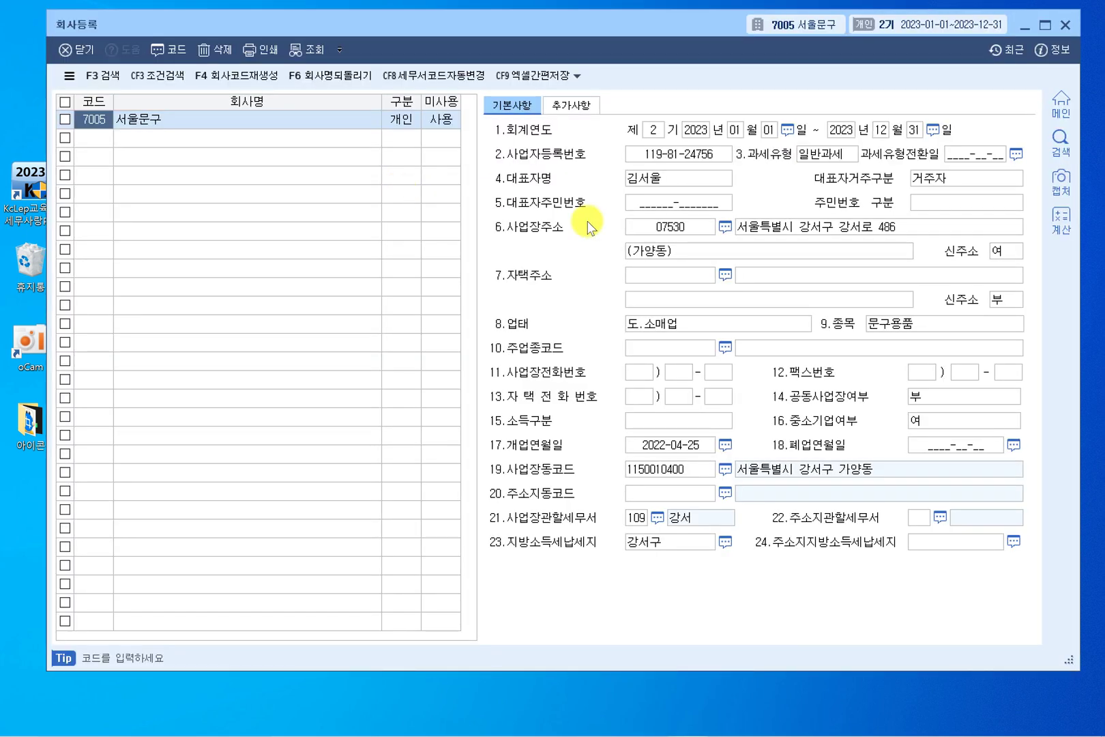
left_click(1069, 25)
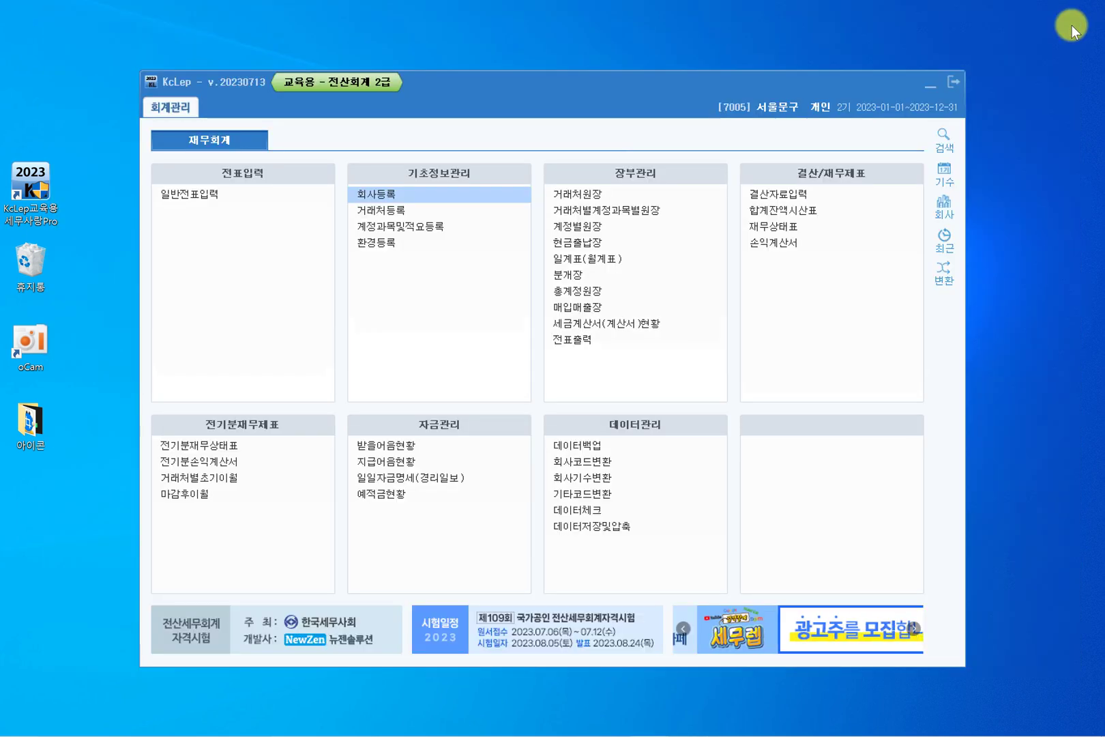
left_click(465, 209)
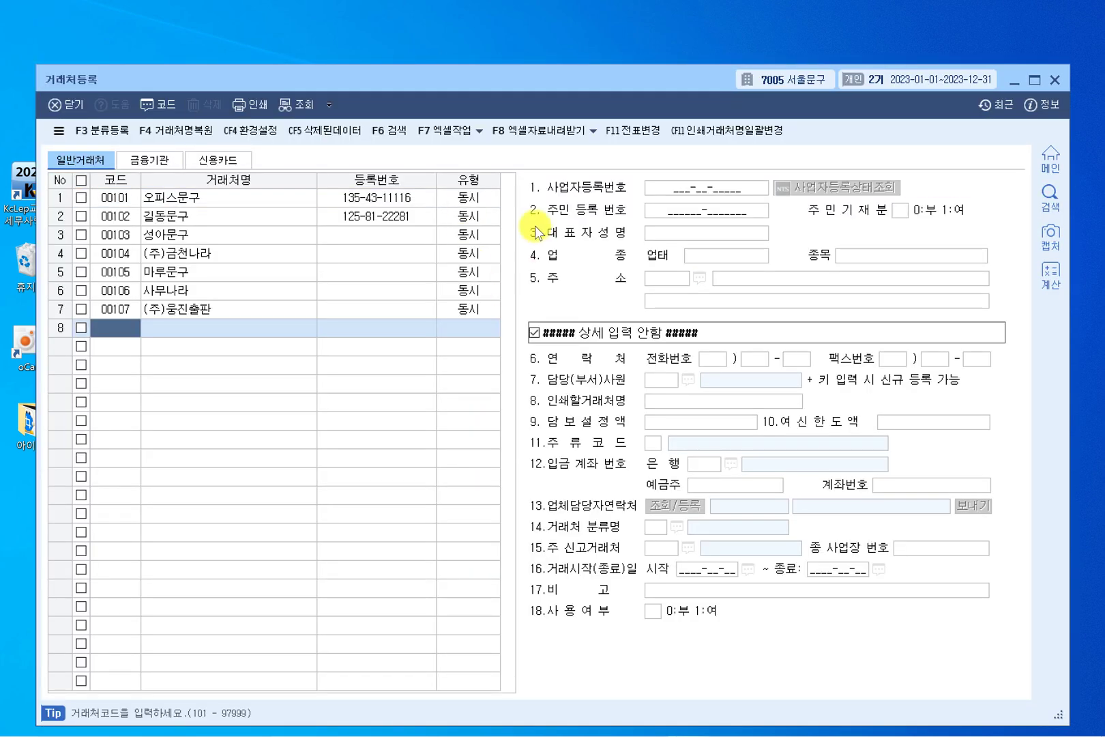
left_click(1057, 87)
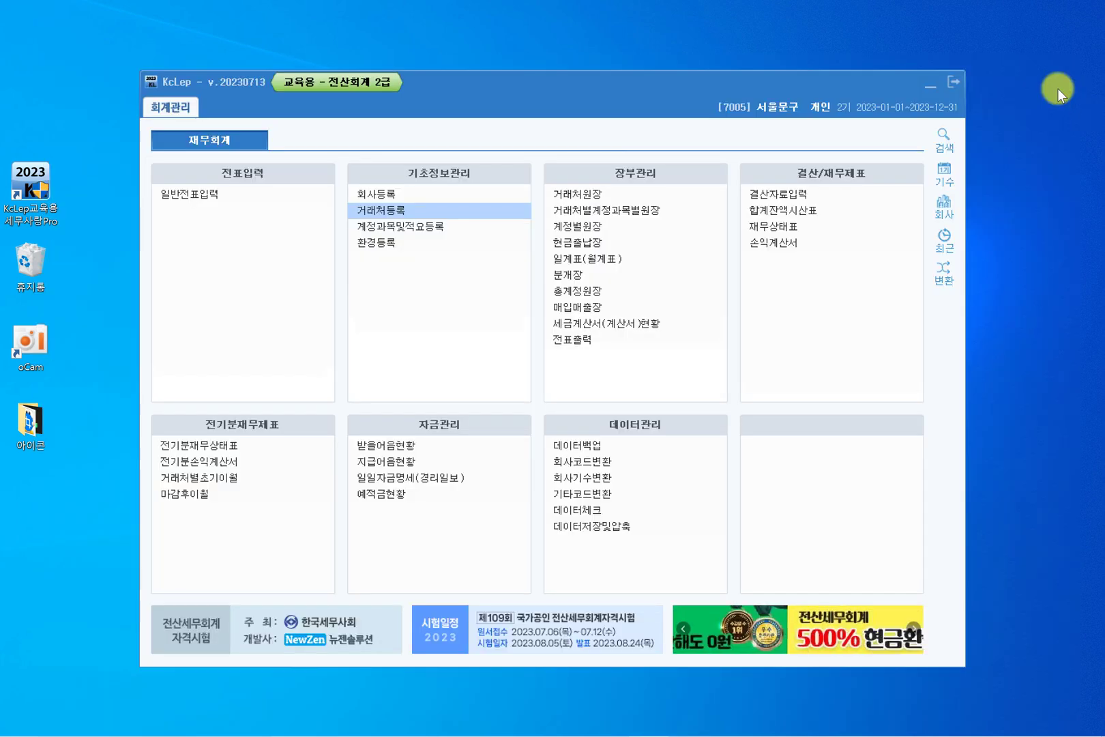
Step: Review the account registration (계정과목및적요등록), view the details of account 0127 소액현금, and close it
left_click(510, 223)
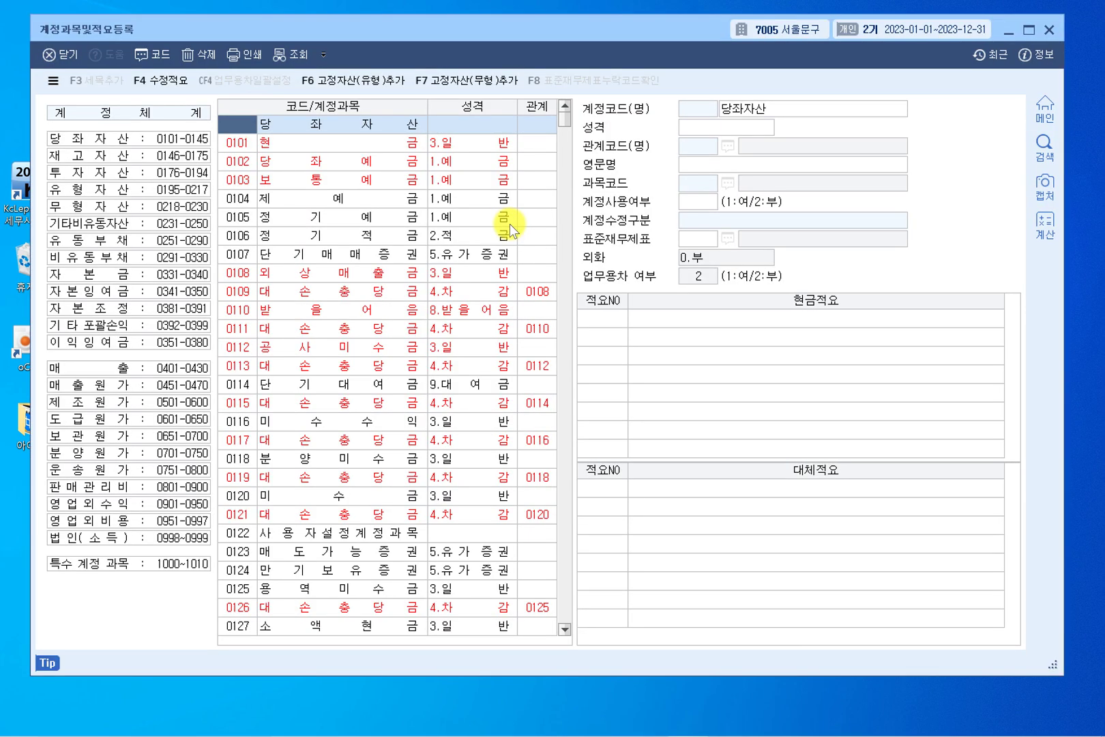
left_click(236, 624)
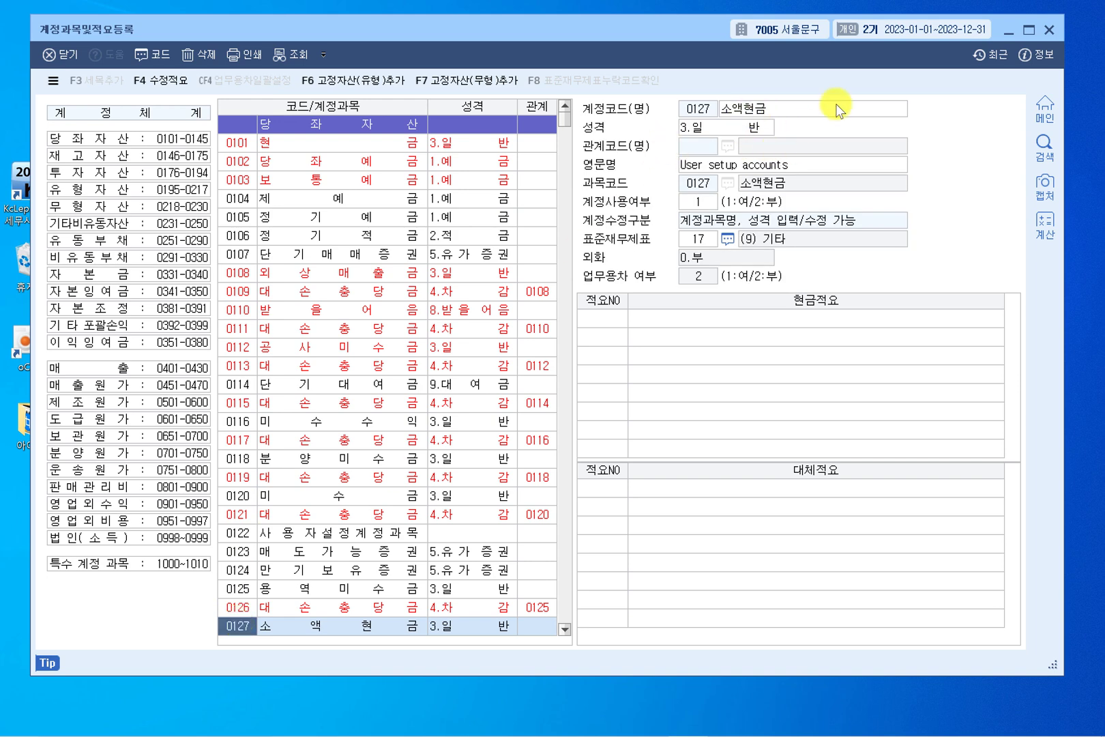
left_click(1051, 32)
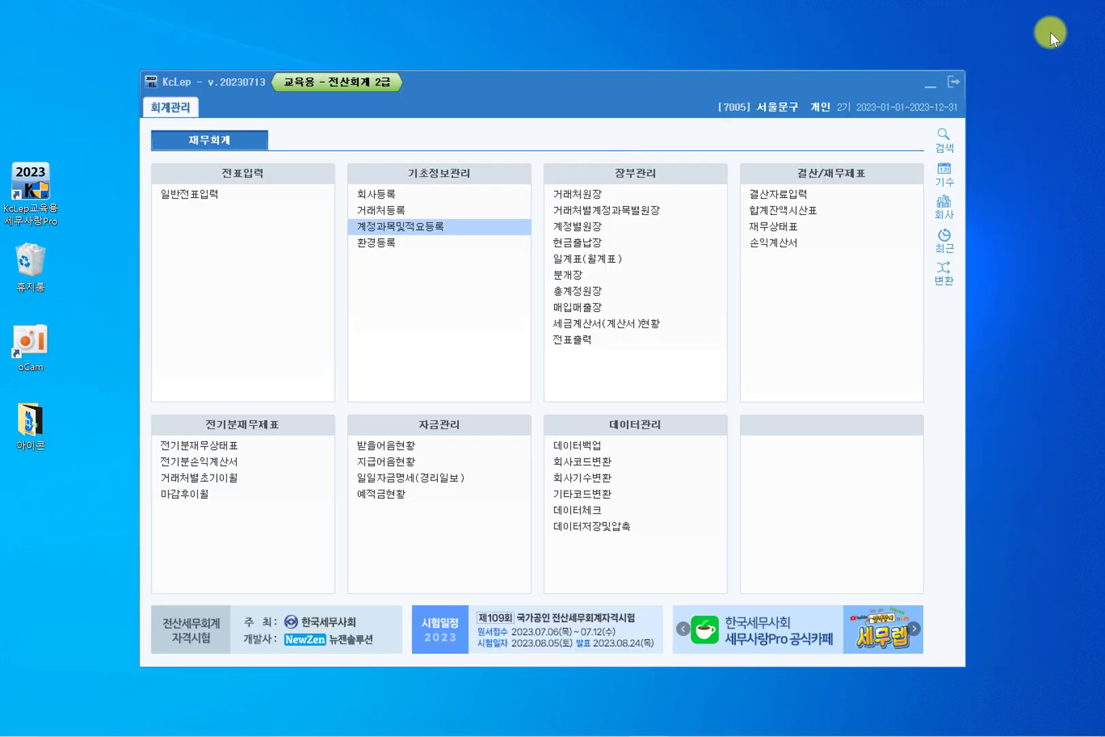
Step: Open the prior-period balance sheet (전기분재무상태표) at the first empty asset code cell
left_click_drag(693, 91, 696, 54)
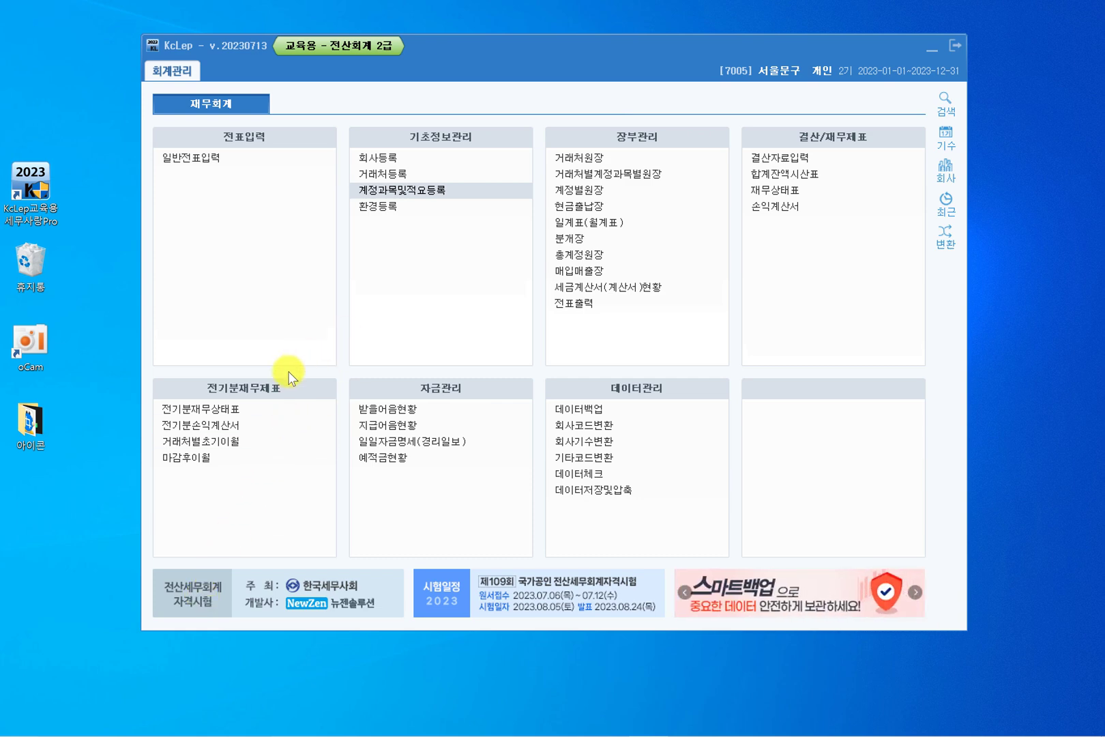
left_click(242, 410)
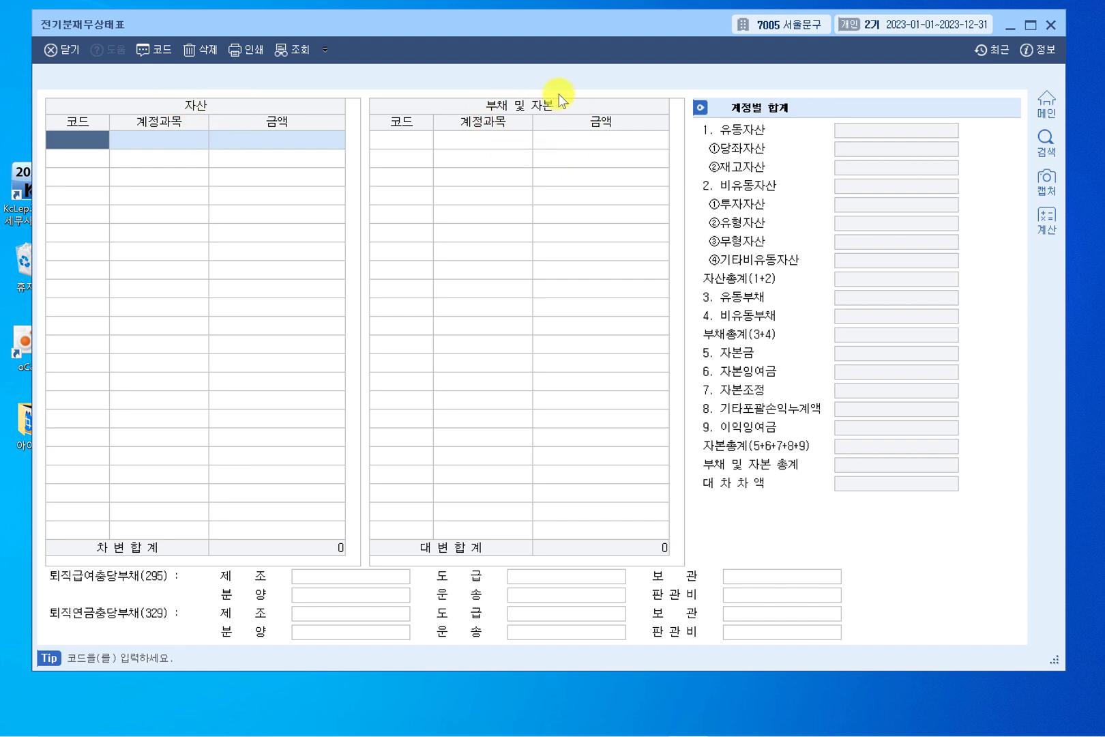
right_click(87, 138)
left_click(76, 139)
Step: Search the account code help for 현금 and close it without picking an account
key("F2")
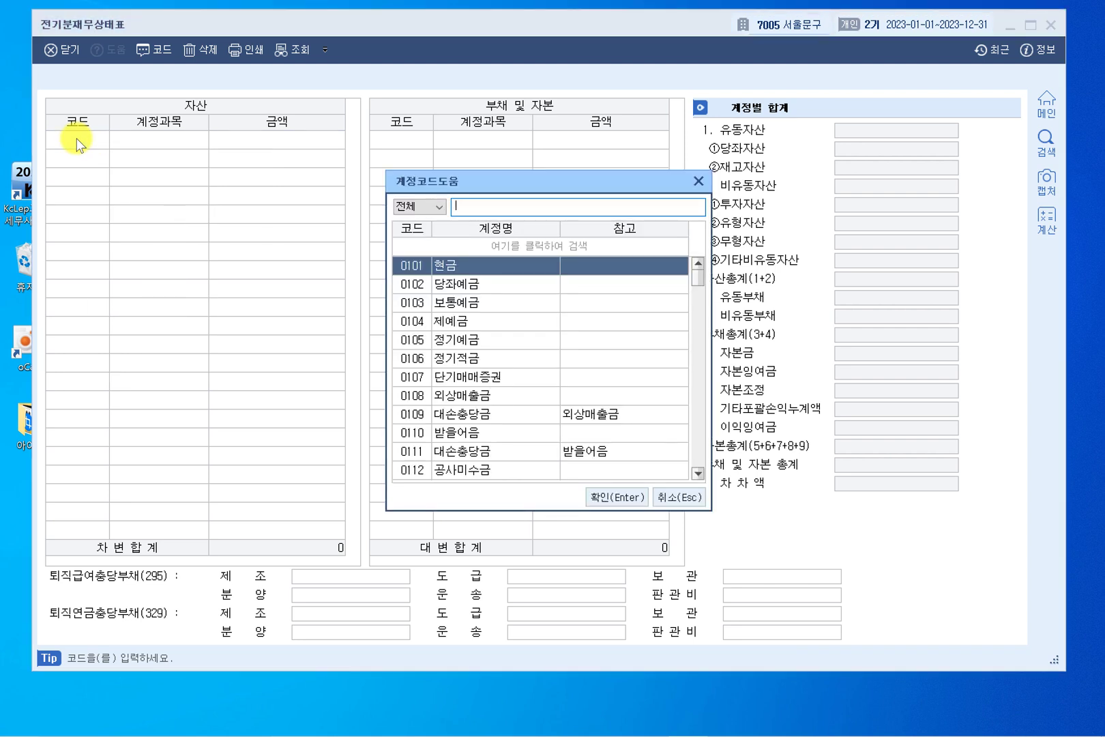
key("Escape")
key("F2")
type("현")
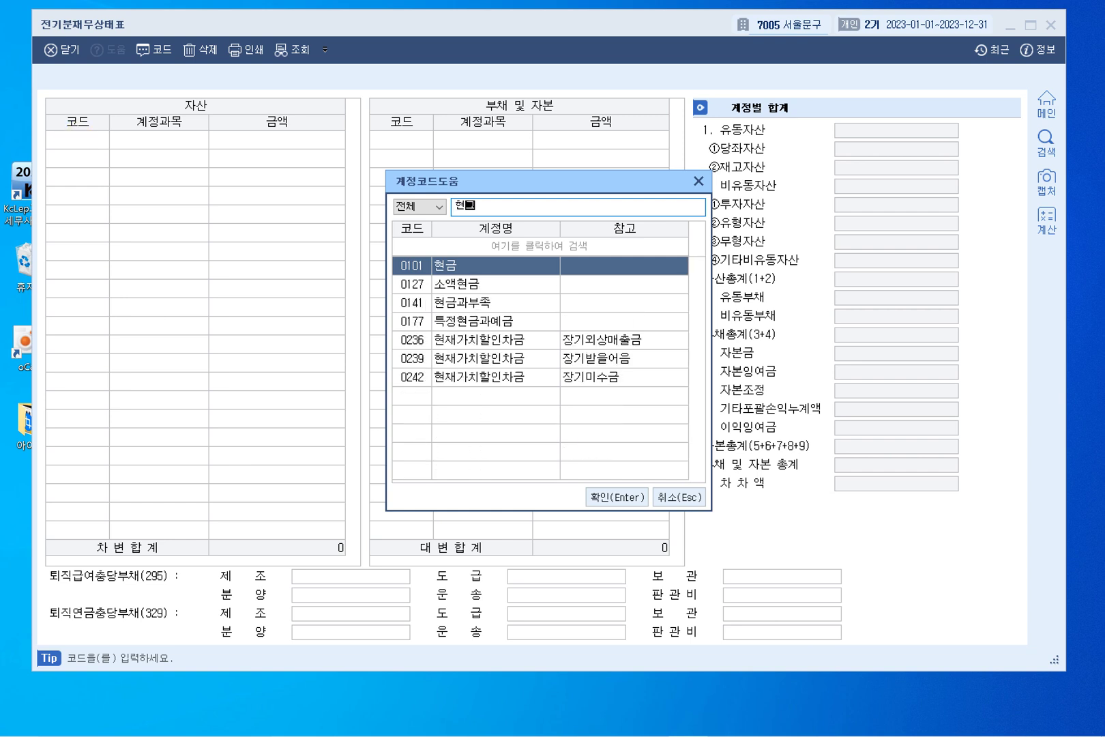
type("금")
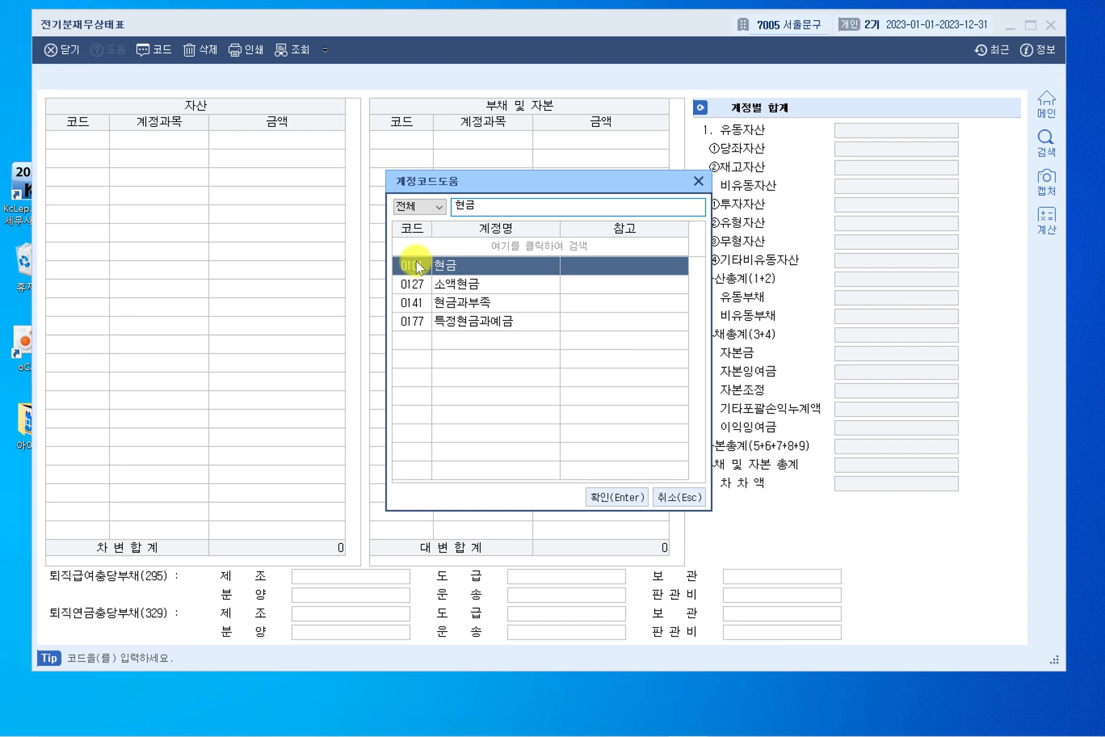
key("Escape")
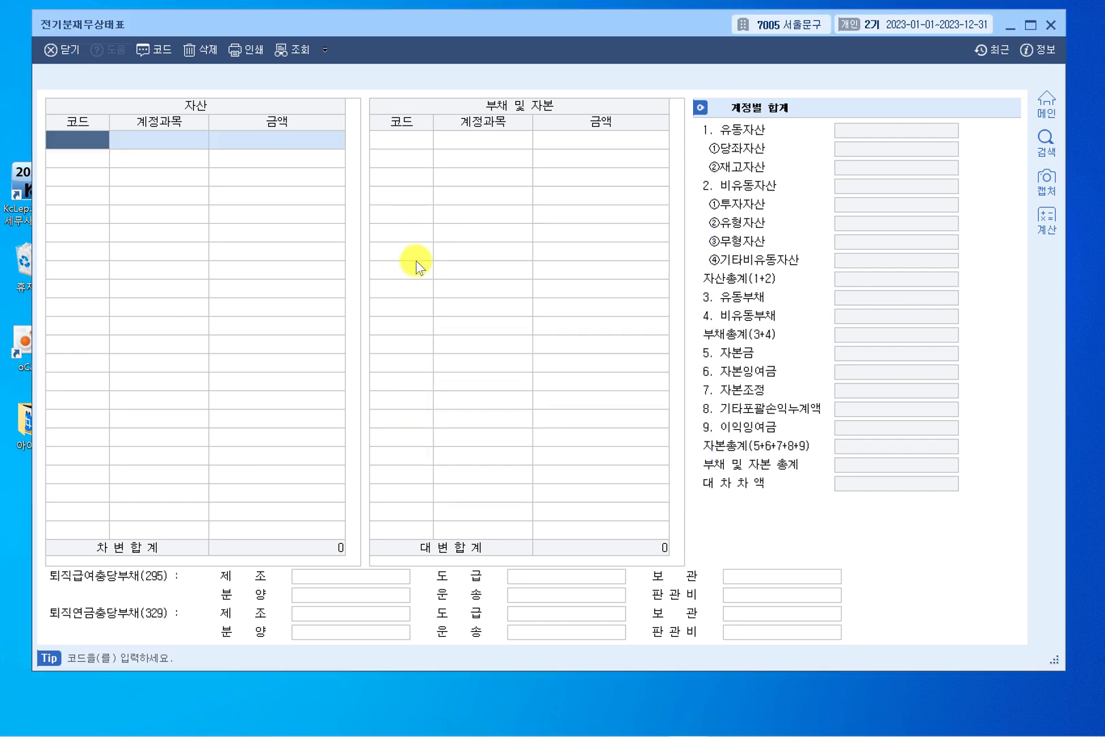
Step: Enter 현금 on the asset side with an amount of 40,710,000
type("현금")
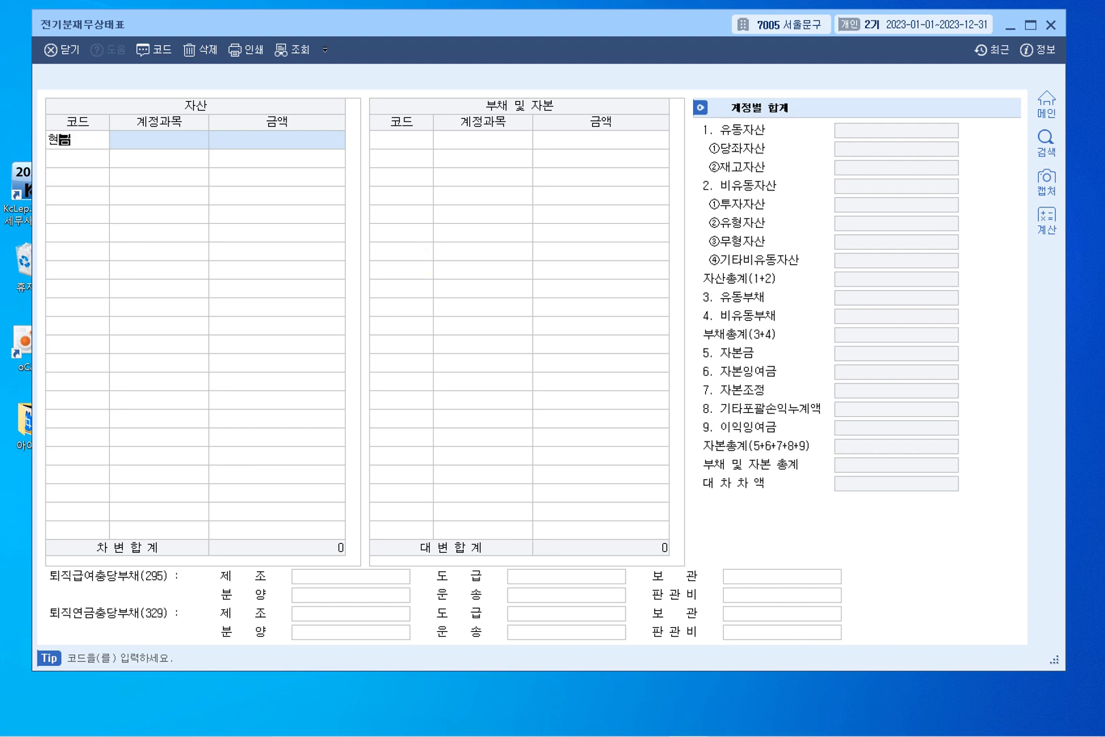
key("Return")
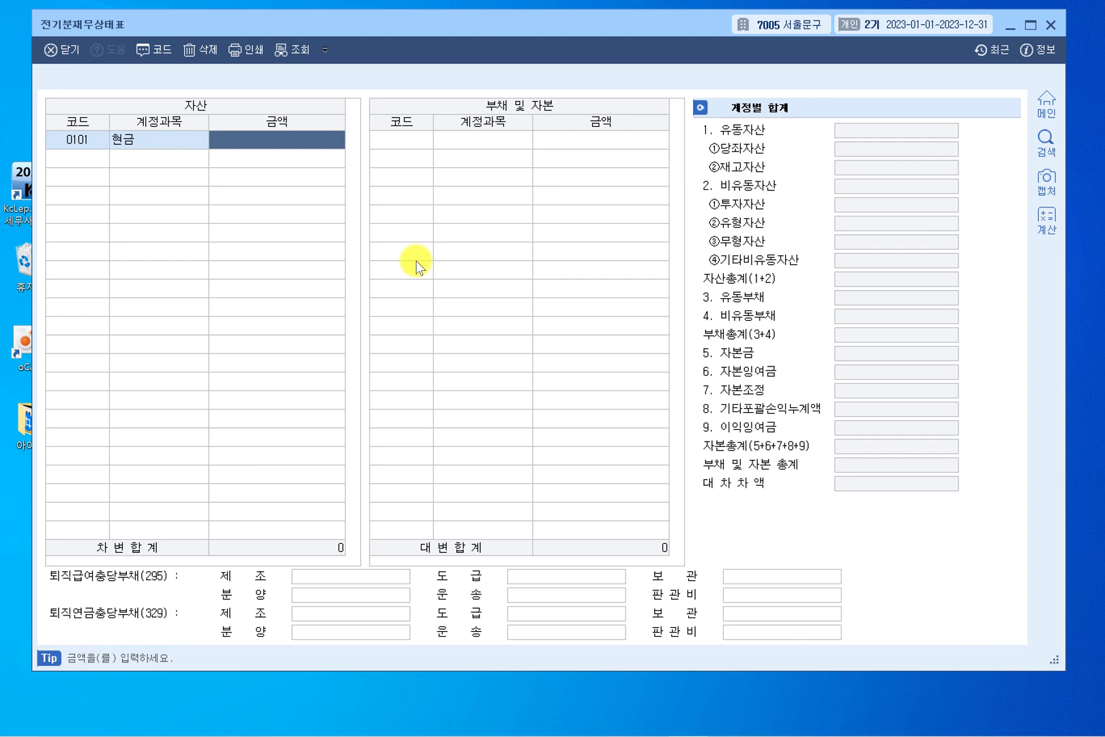
type("40")
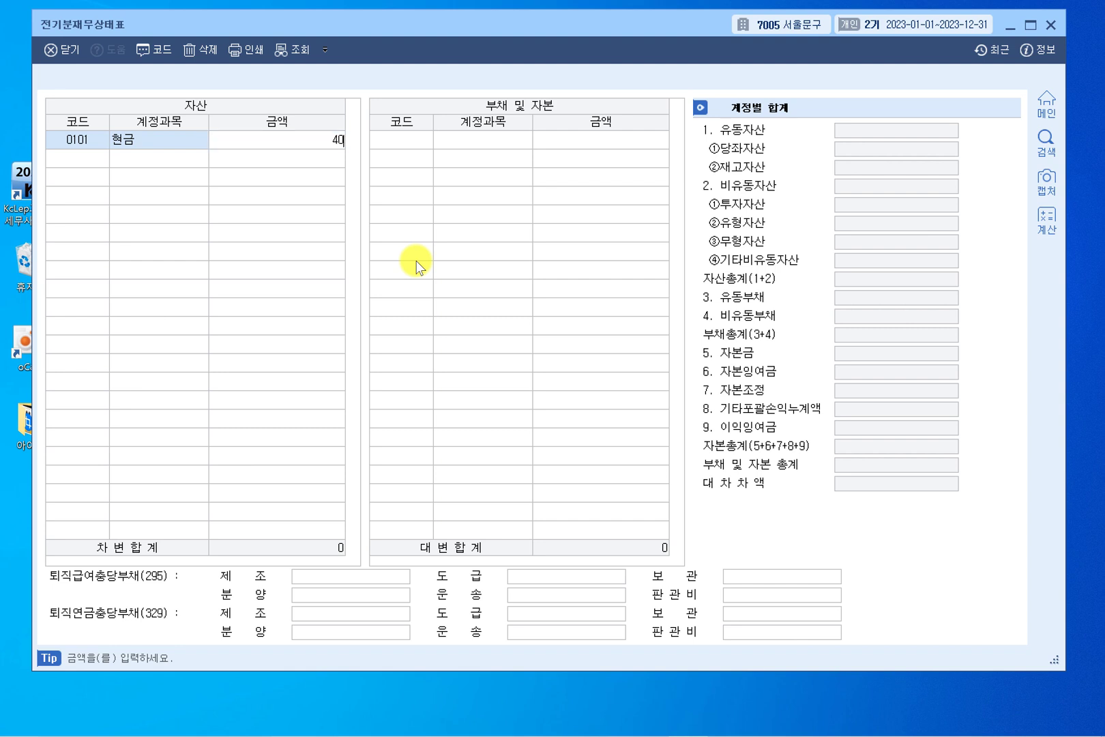
type(",710,000")
key("Return")
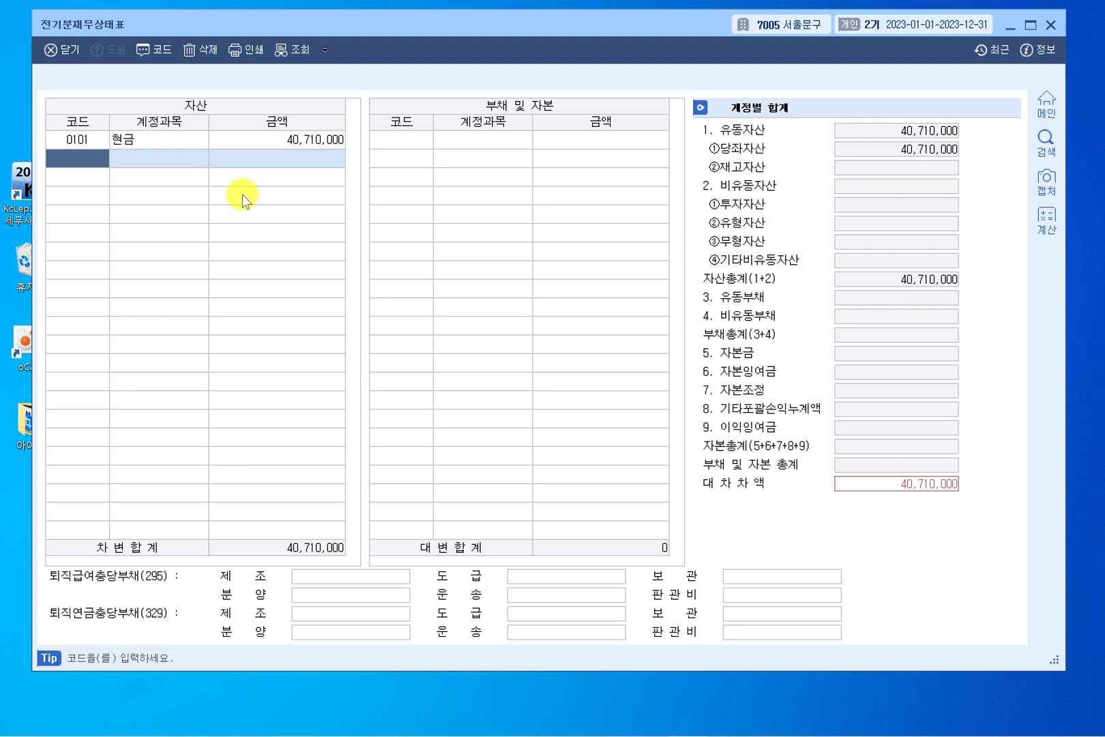
Step: Add 보통예금 as the next asset row with an amount of 5,000,000
type("보통예")
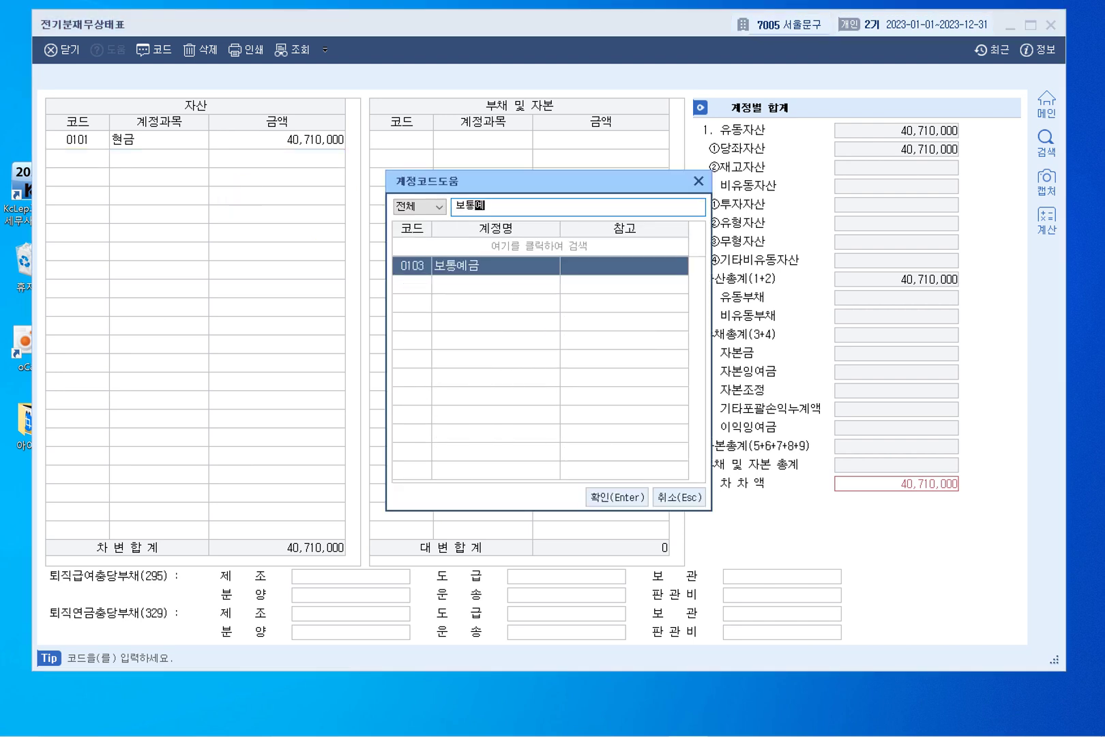
key("Return")
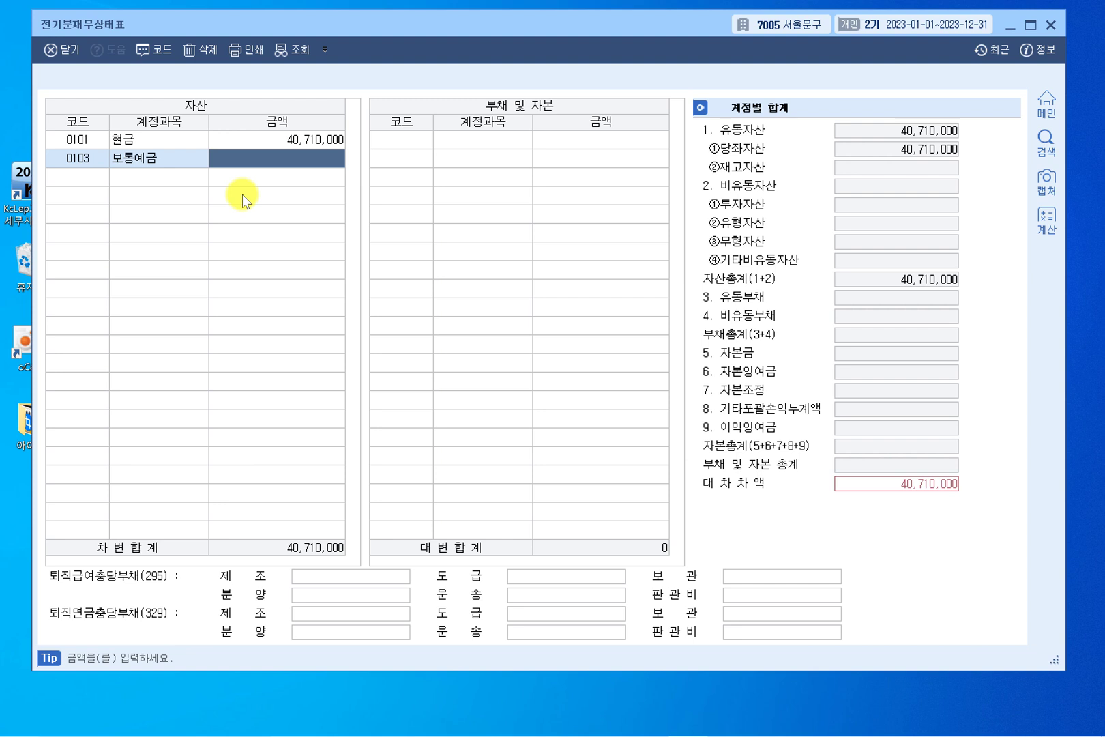
type("5000000")
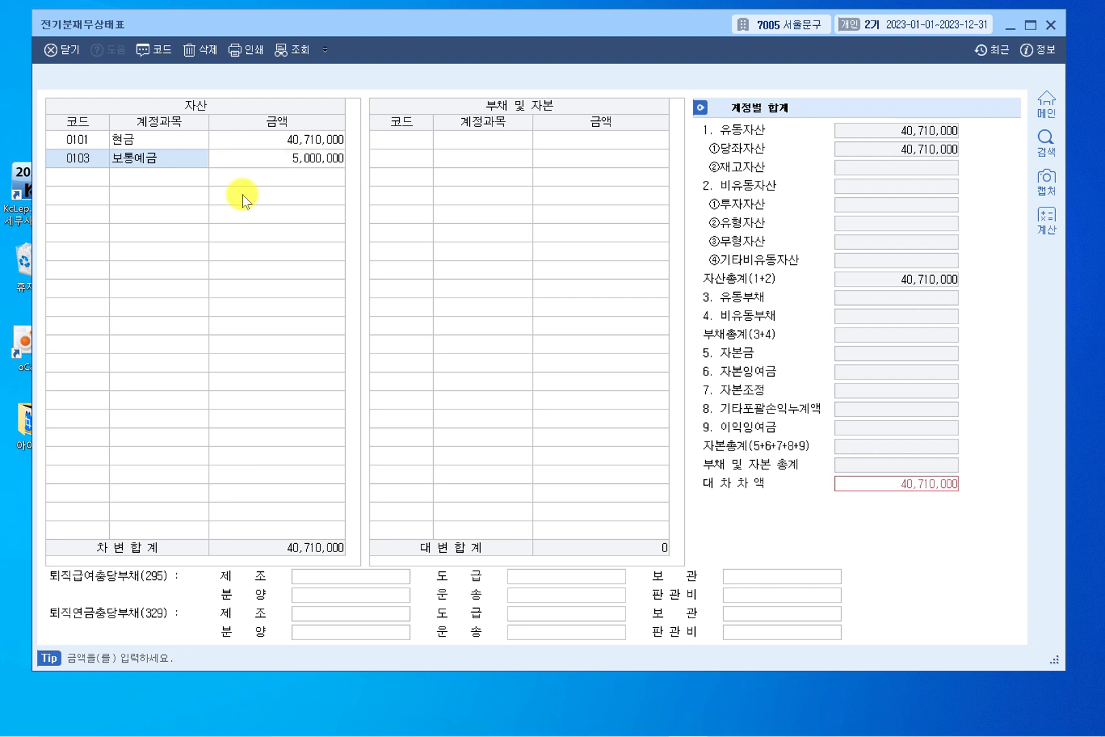
key("Return")
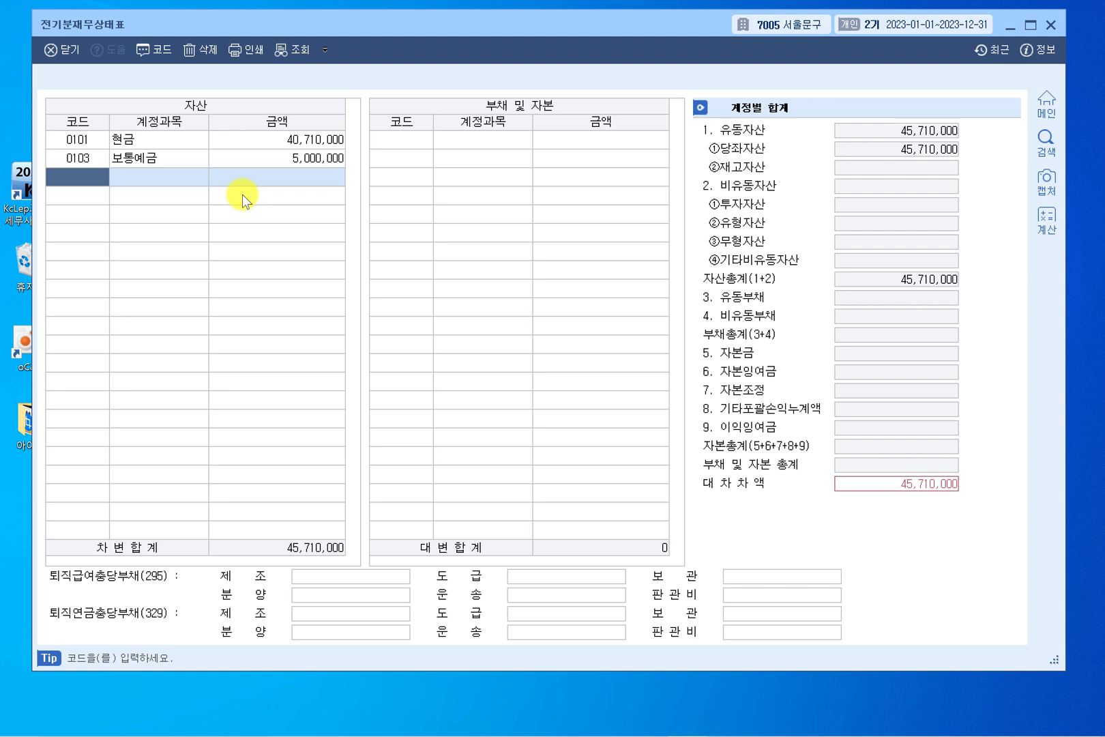
Step: Add 외상매출금 as the next asset row with an amount of 43,500,000
key("F2")
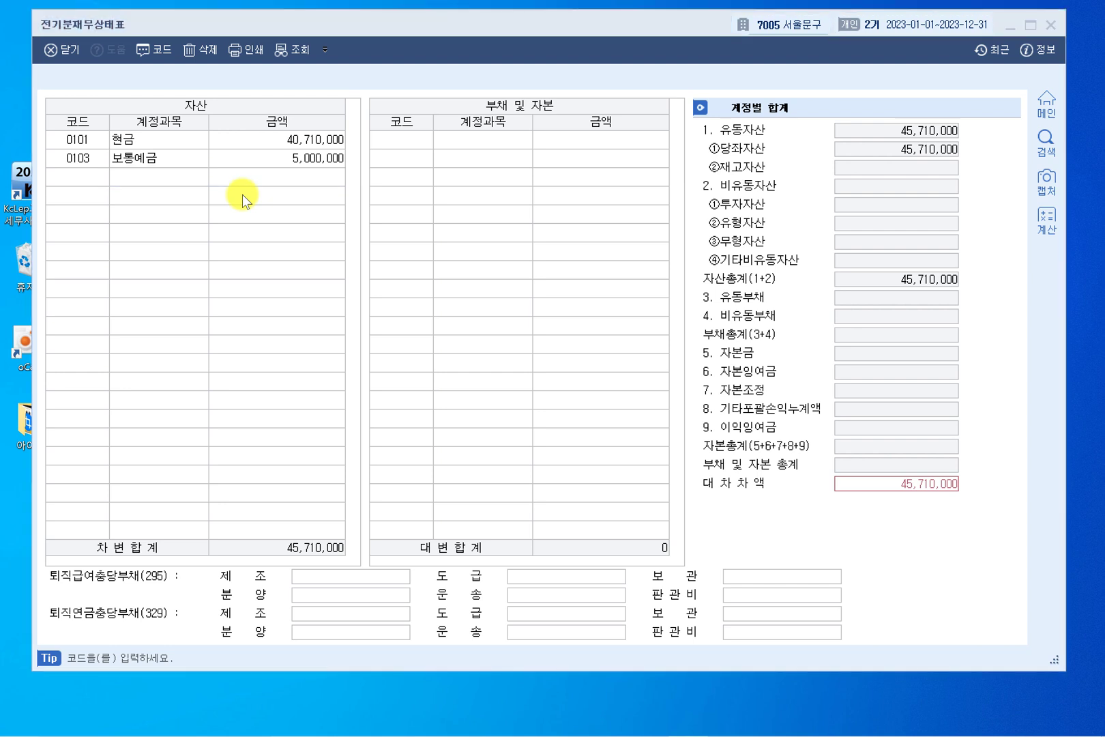
type("외상매출금")
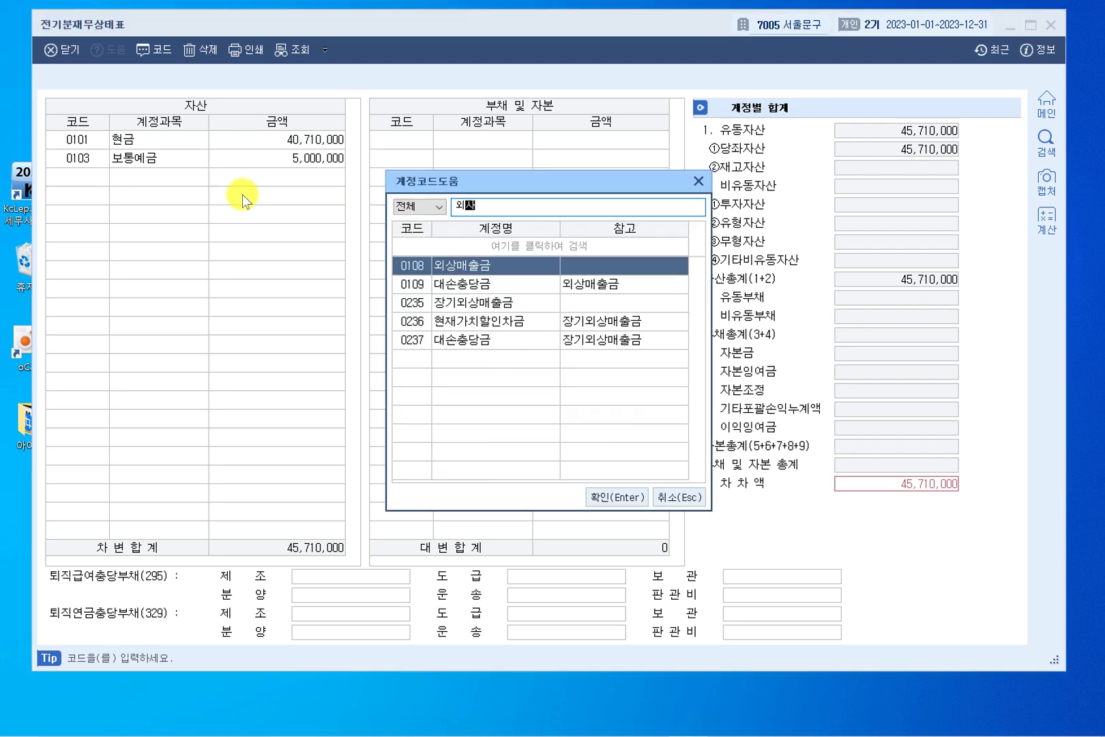
key("Return")
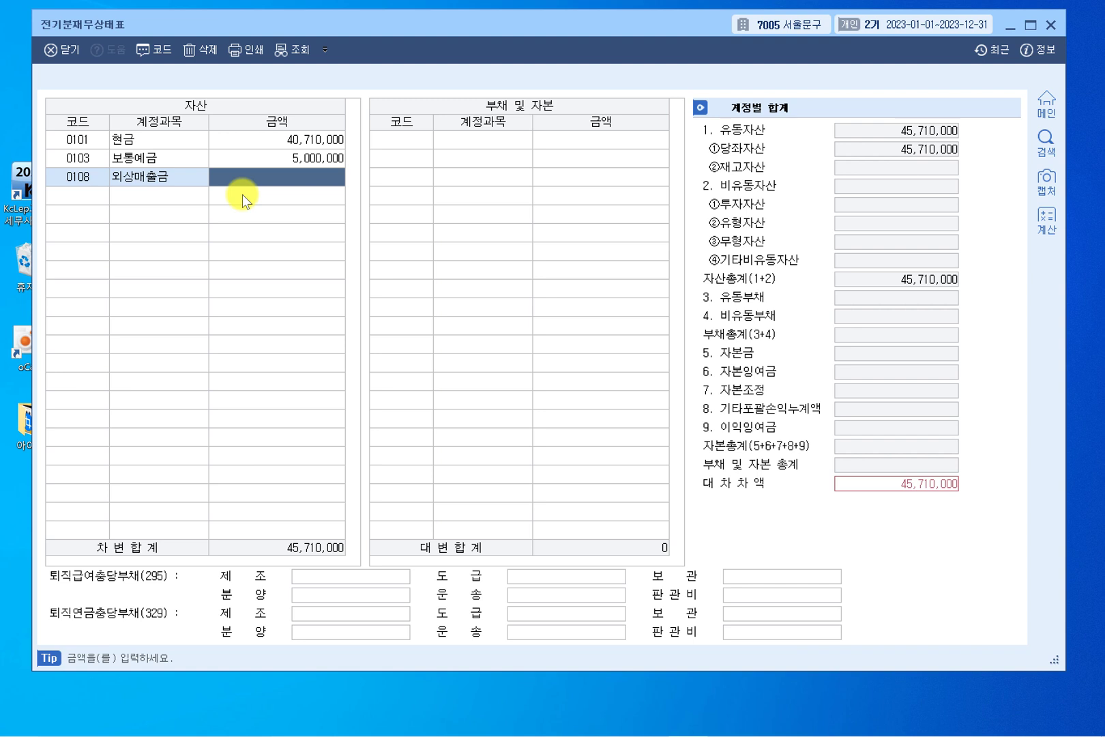
type("43,50")
type("0,000")
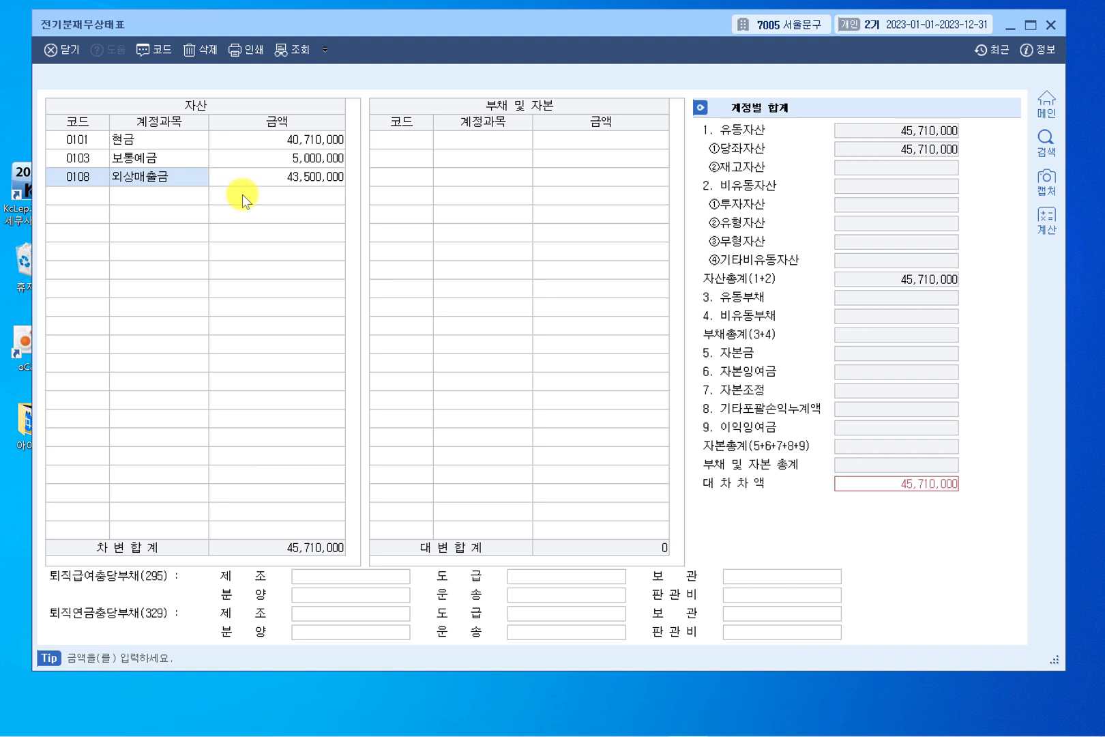
key("Return")
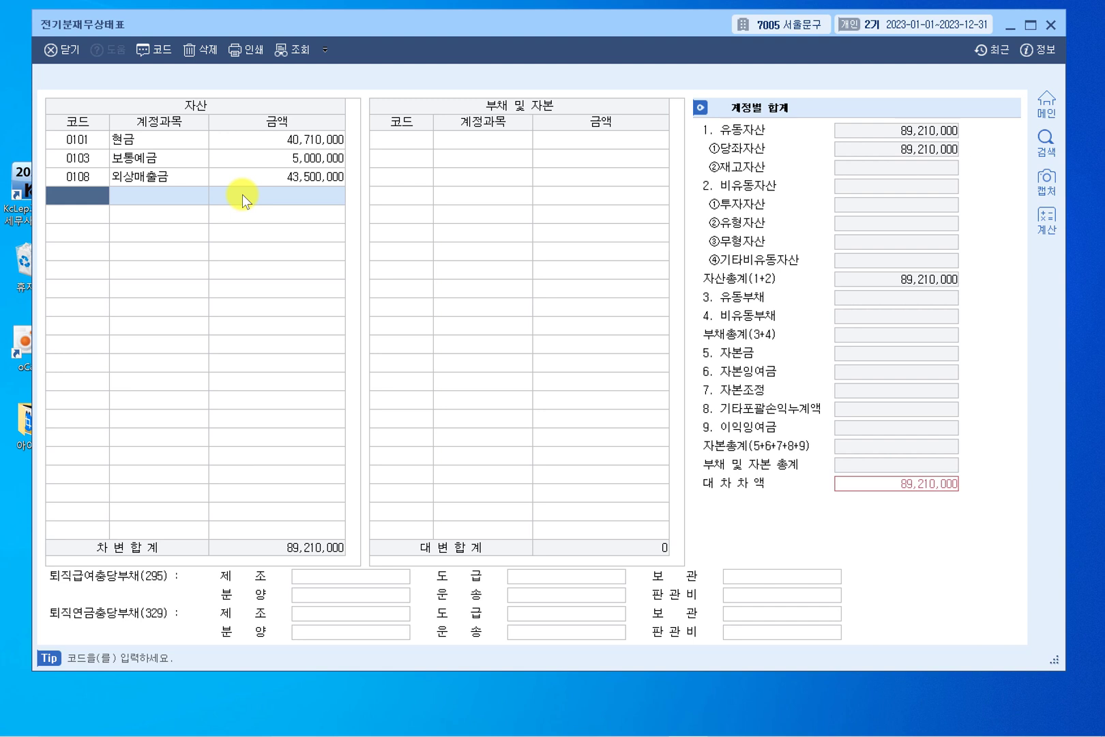
Step: Add 대손충당금 for 외상매출금 (code 0109) as the next asset row with an amount of 240,000
type("대손")
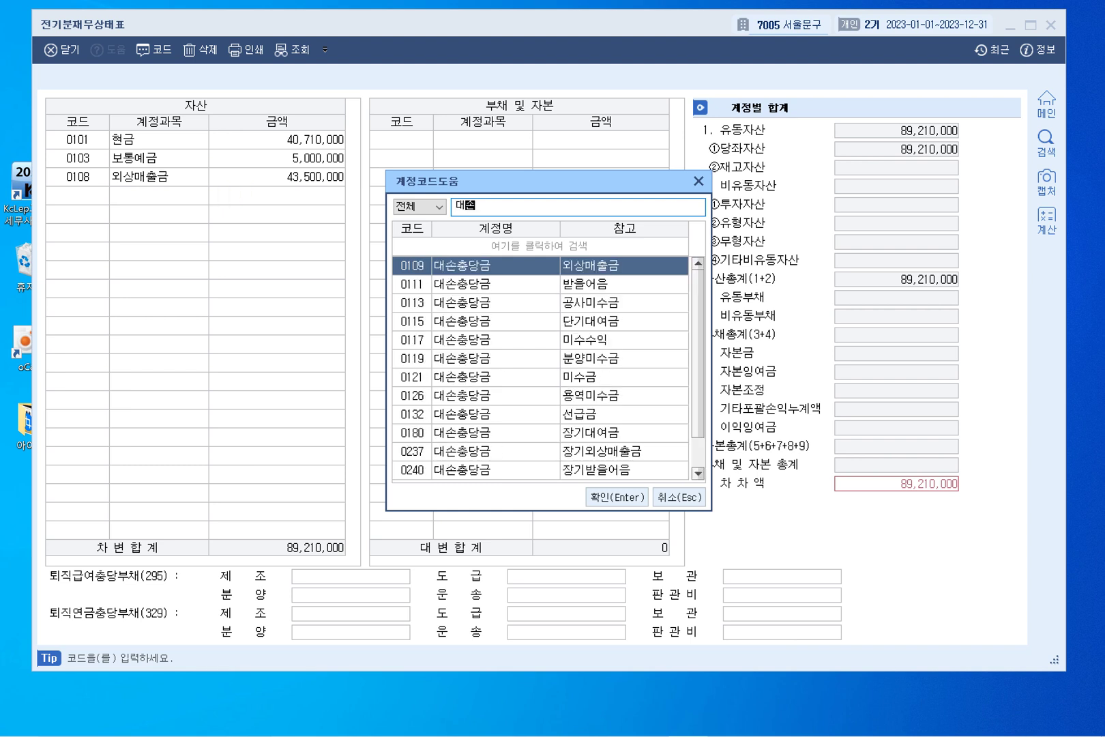
type("충")
left_click(576, 292)
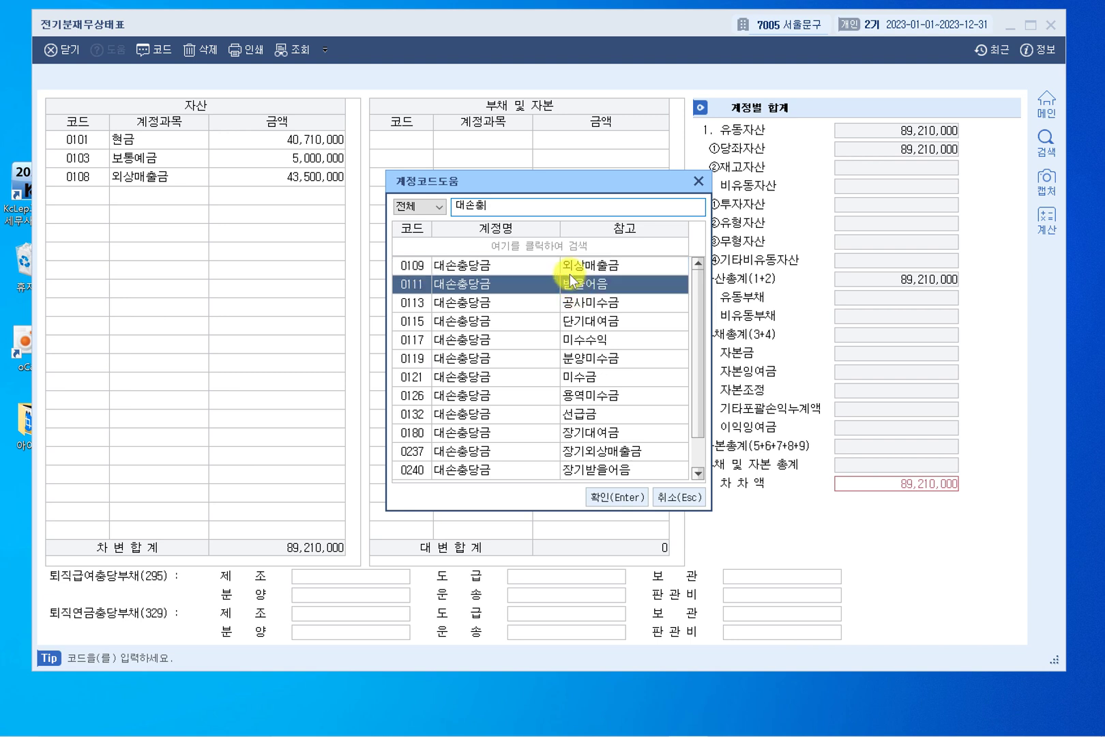
left_click(571, 272)
double_click(571, 273)
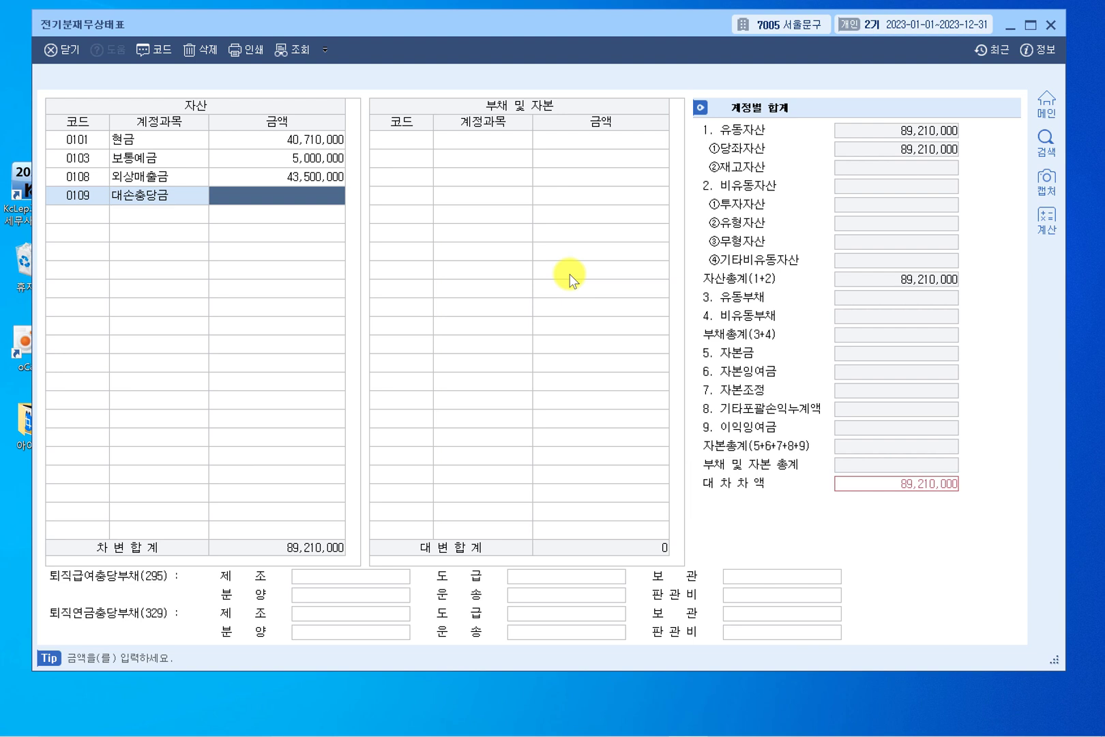
type("2400000")
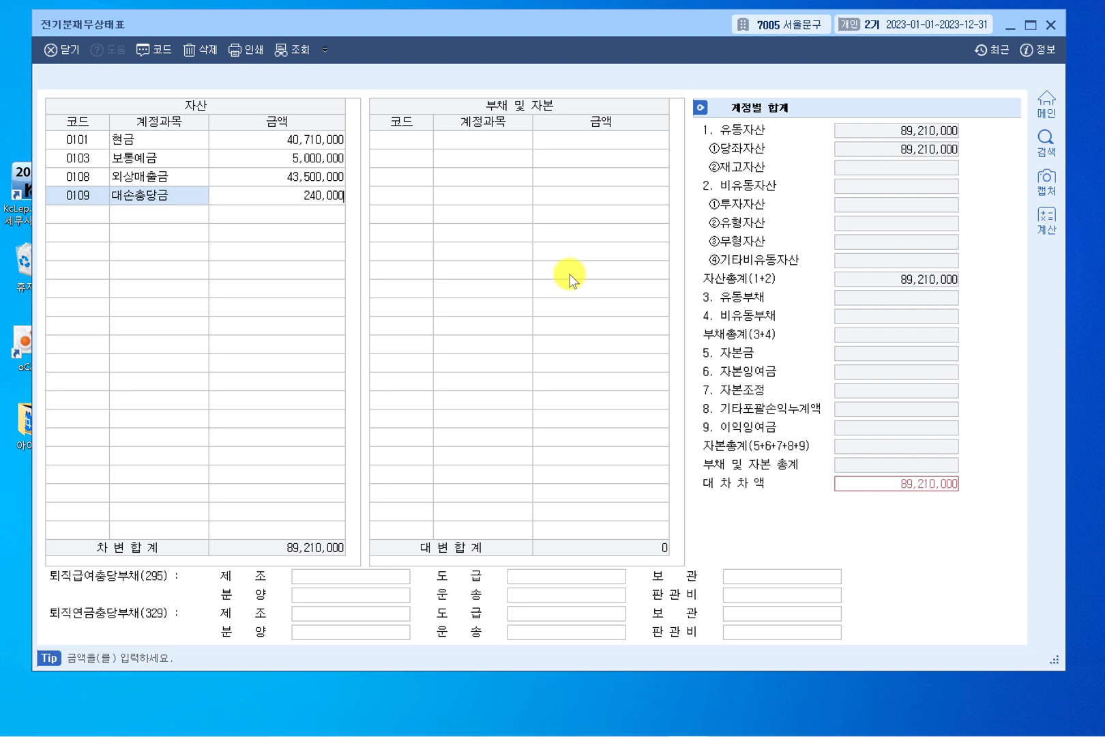
key("Return")
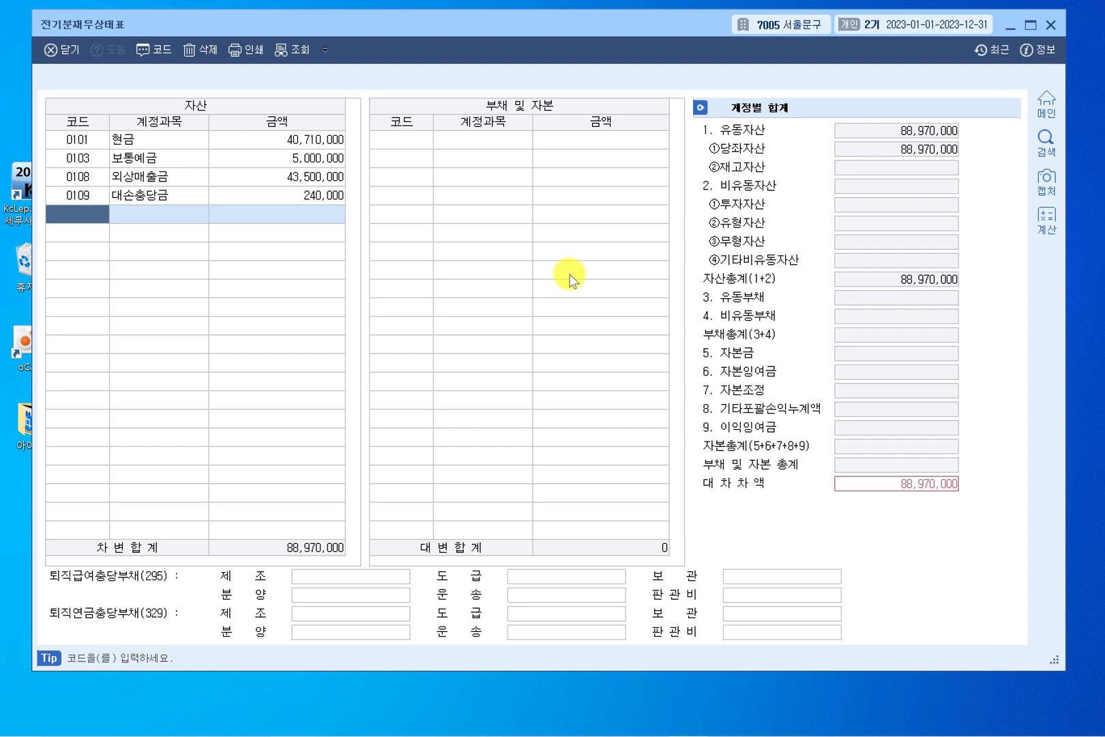
Step: Add 받을어음 (code 0110) as the next asset row with an amount of 10,000,000
key("F2")
type("받을")
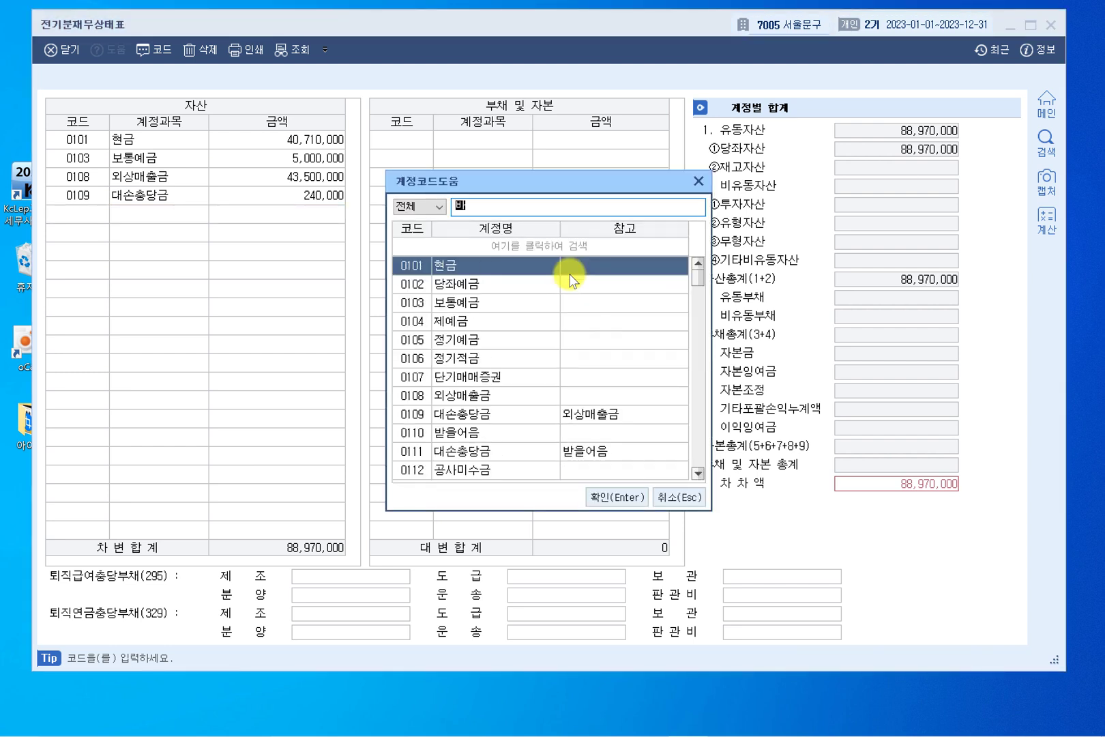
type("어음")
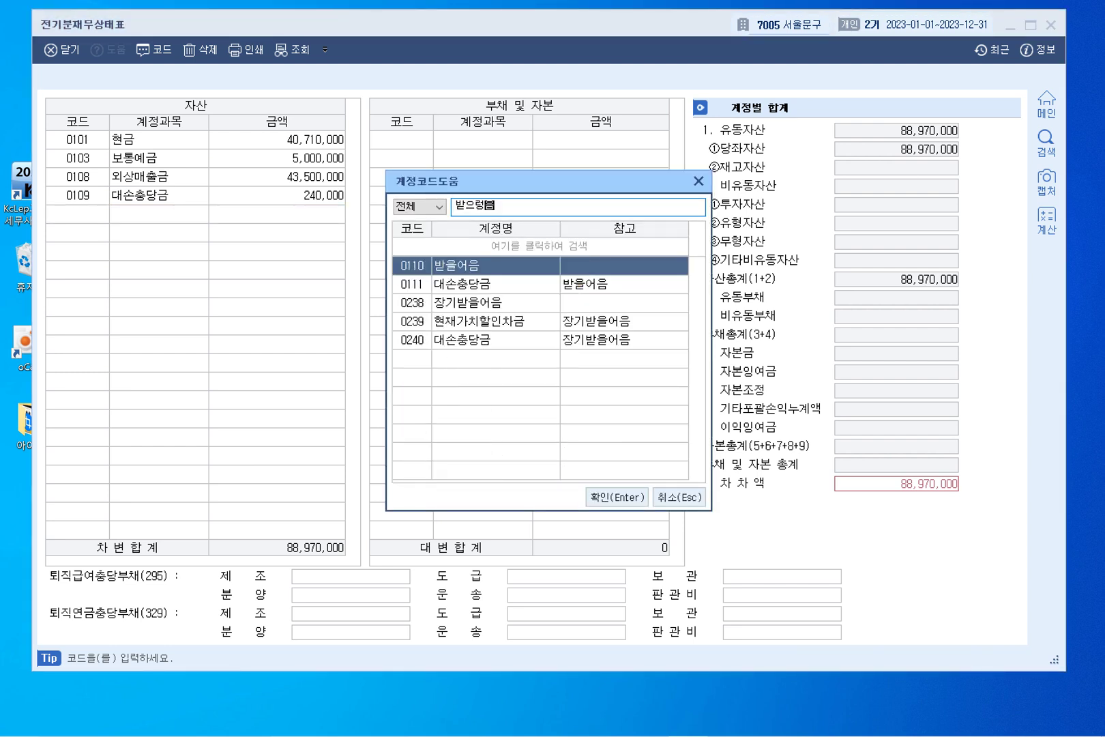
key("BackSpace")
key("BackSpace")
key("BackSpace")
type("ㅇ을어음")
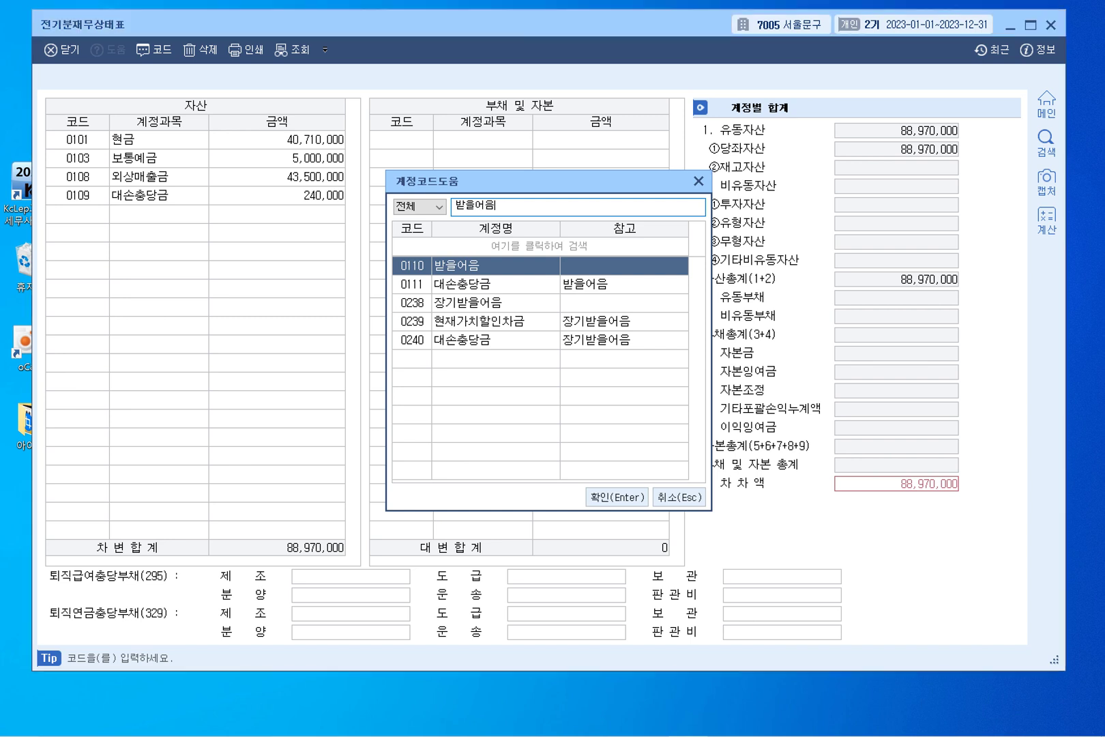
key("Return")
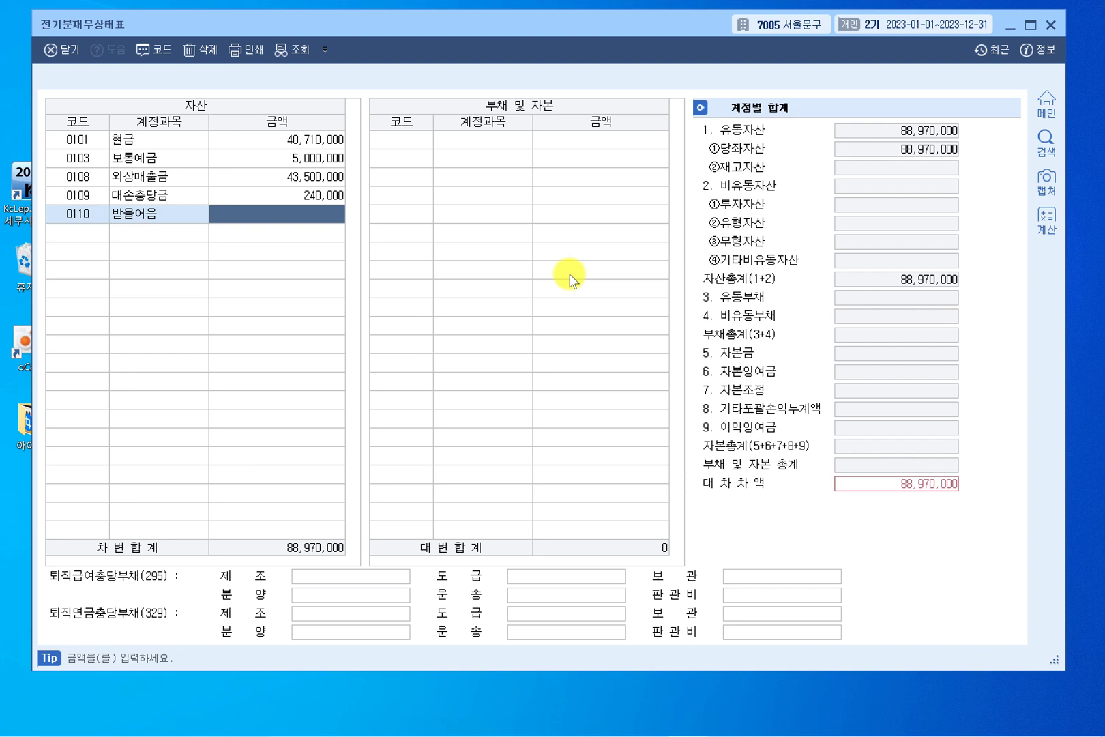
type("10,000")
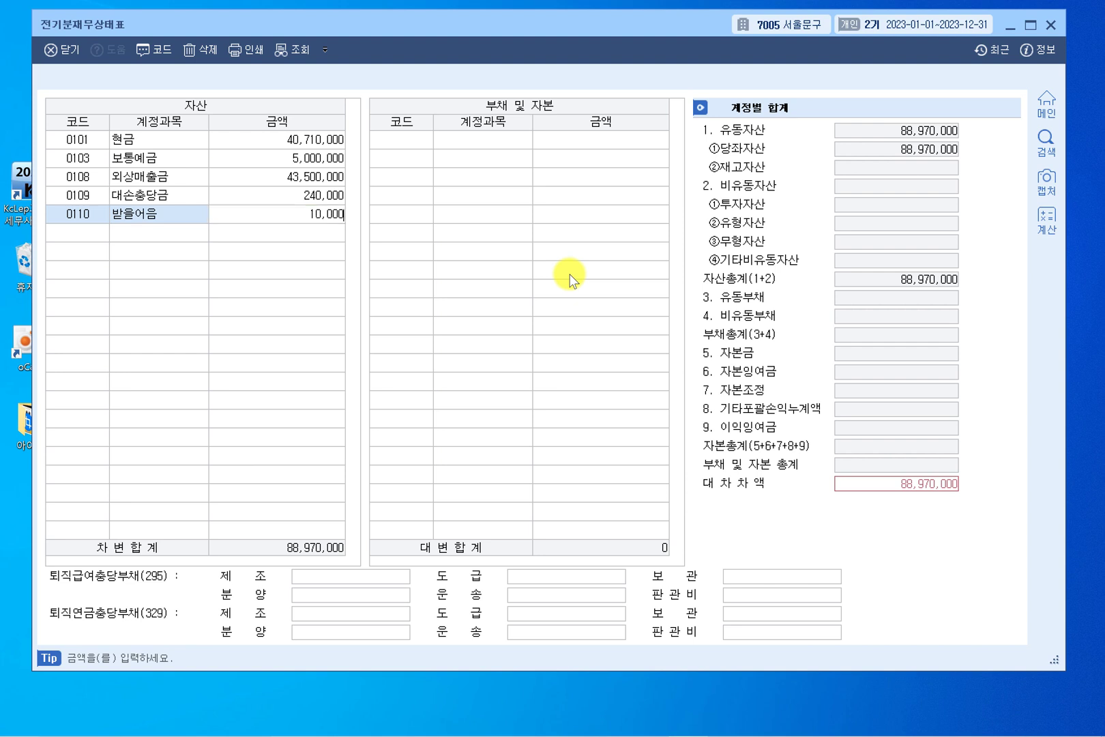
type(",000")
key("Return")
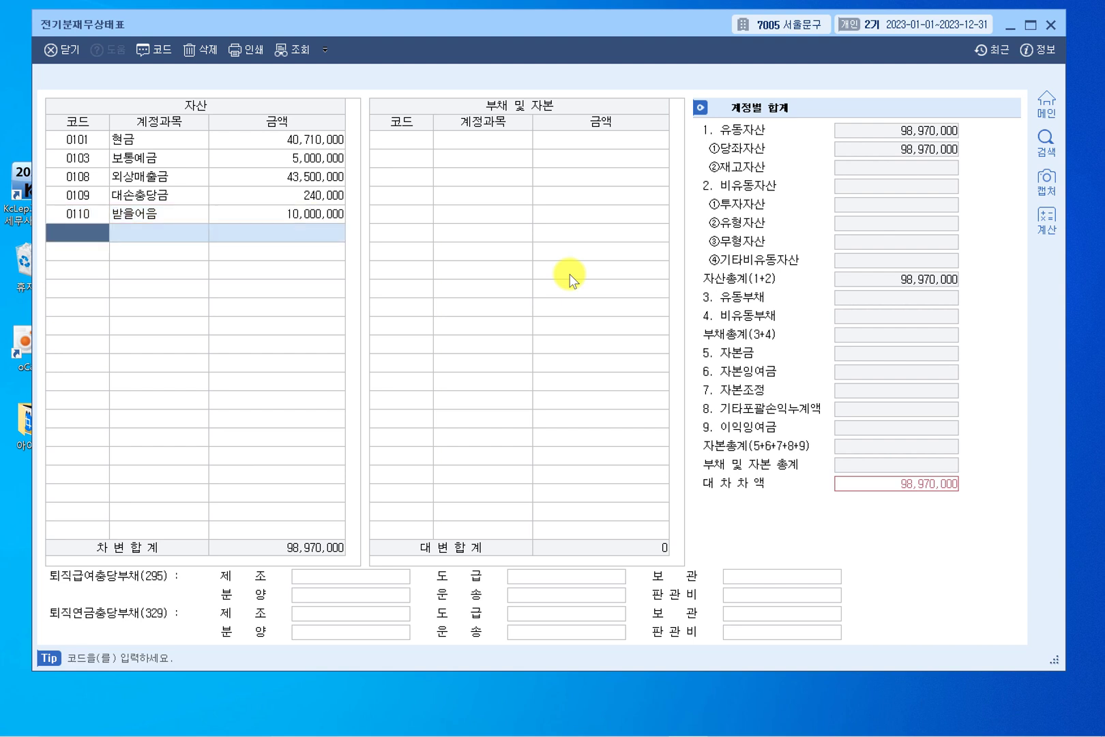
Step: Add 상품 (code 0146) as the next asset row with an amount of 12,500,000
type("상품")
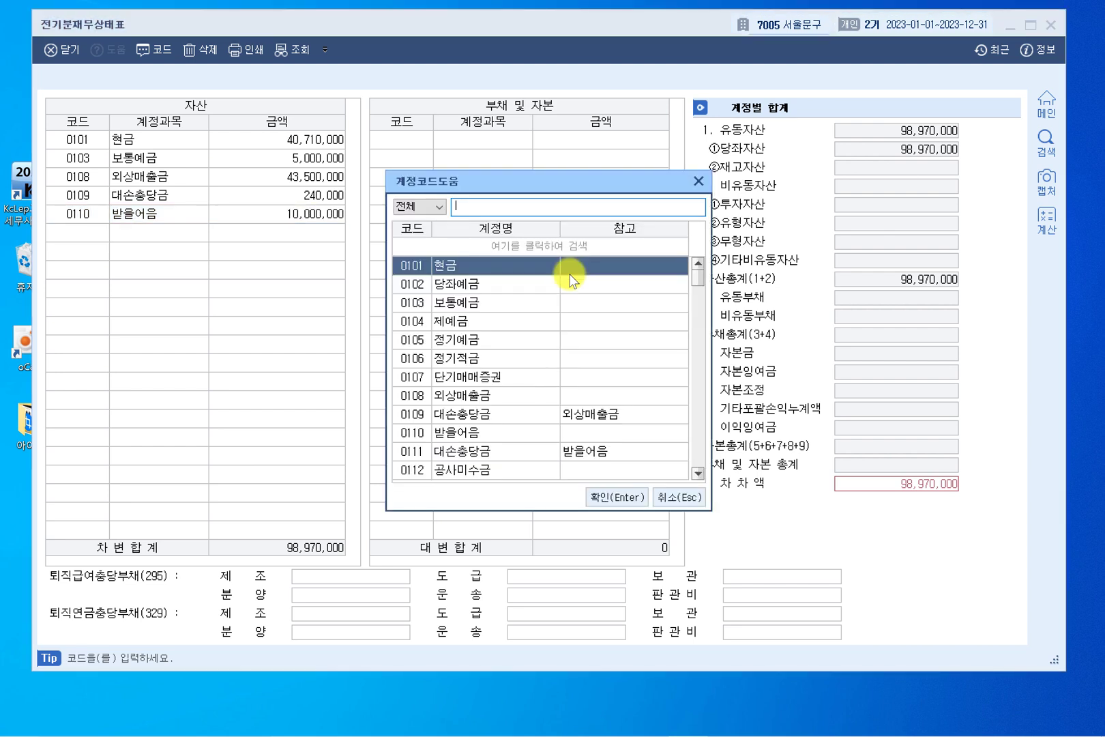
key("Return")
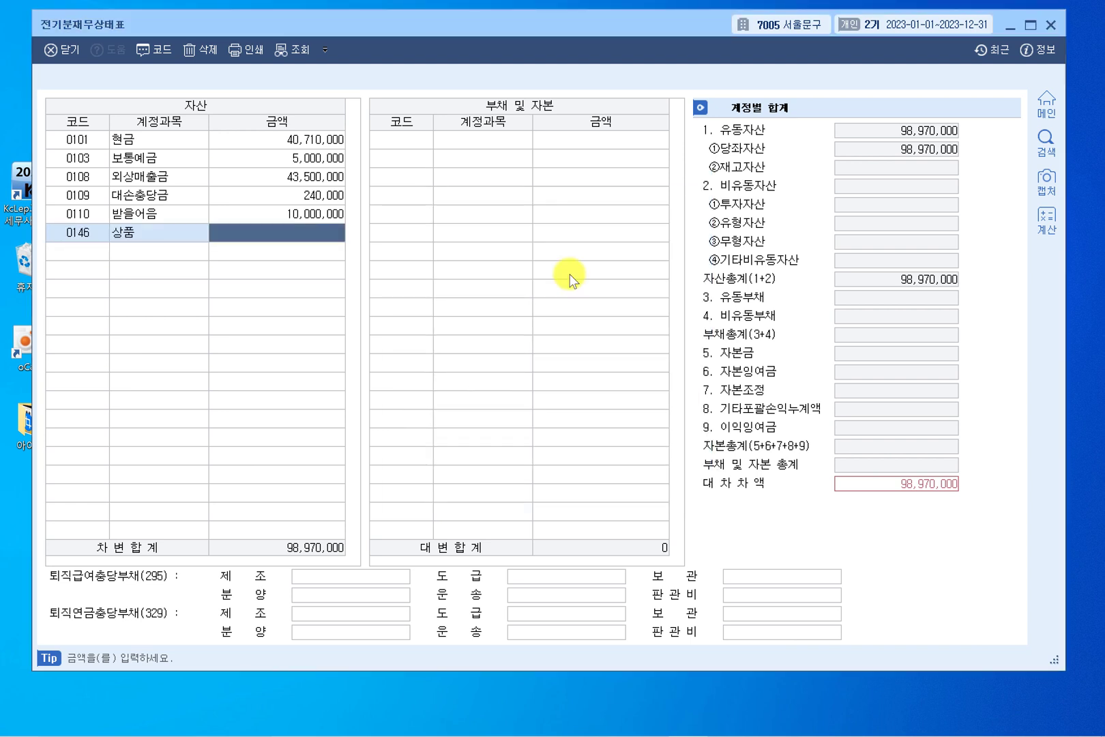
type("12,500")
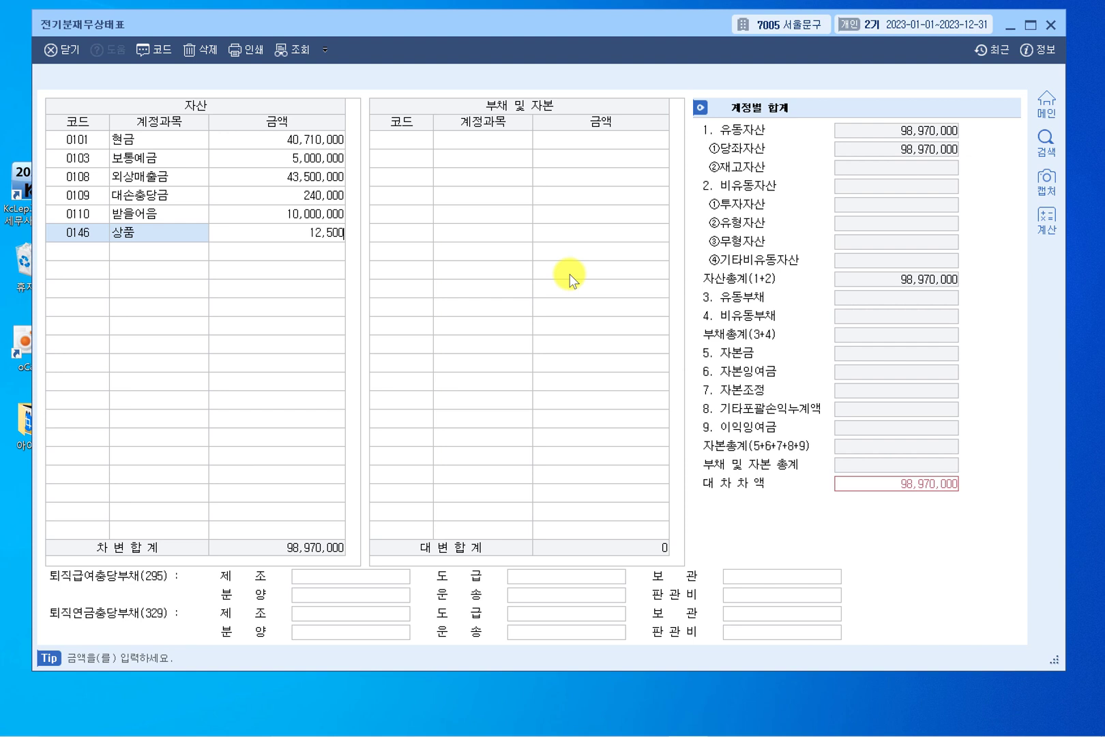
type(",000")
key("Return")
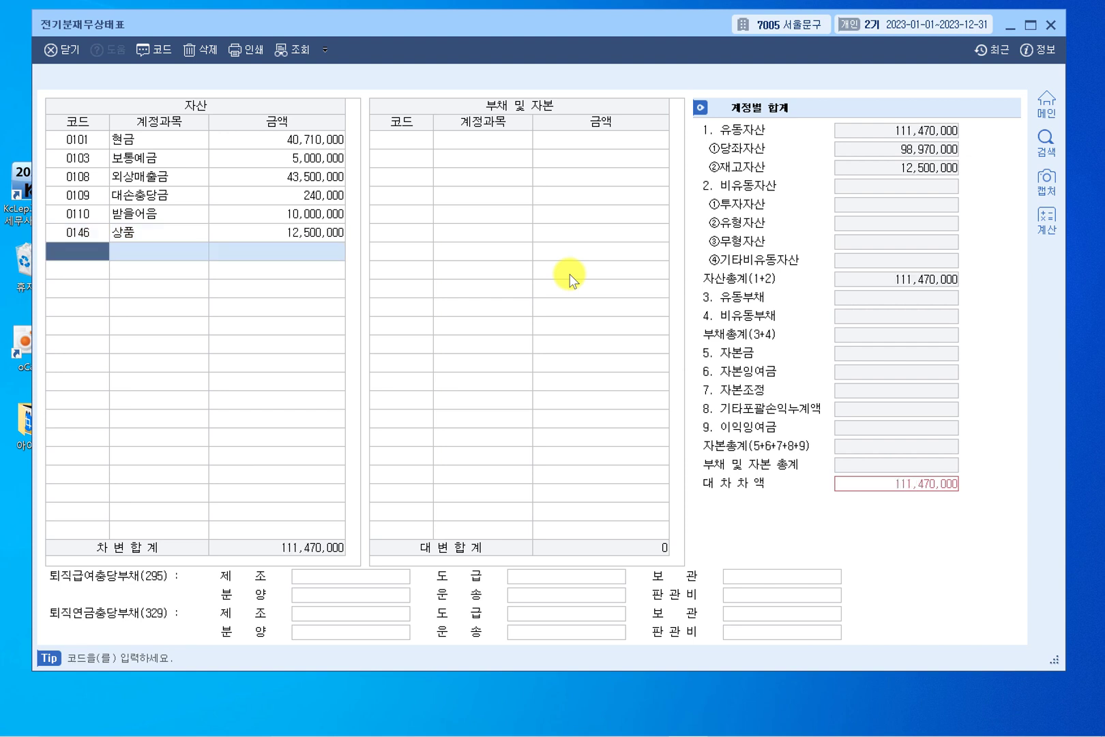
Step: Add 차량운반구 (code 0208) as the next asset row with an amount of 42,000,000
type("차량운반")
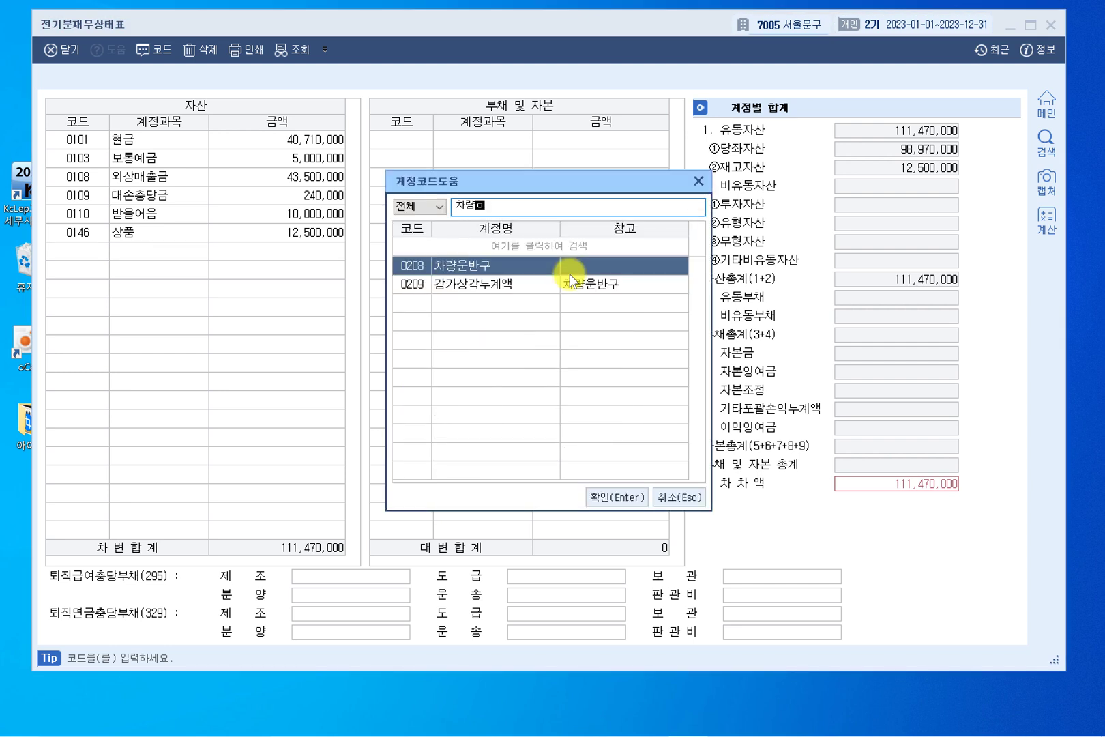
key("Return")
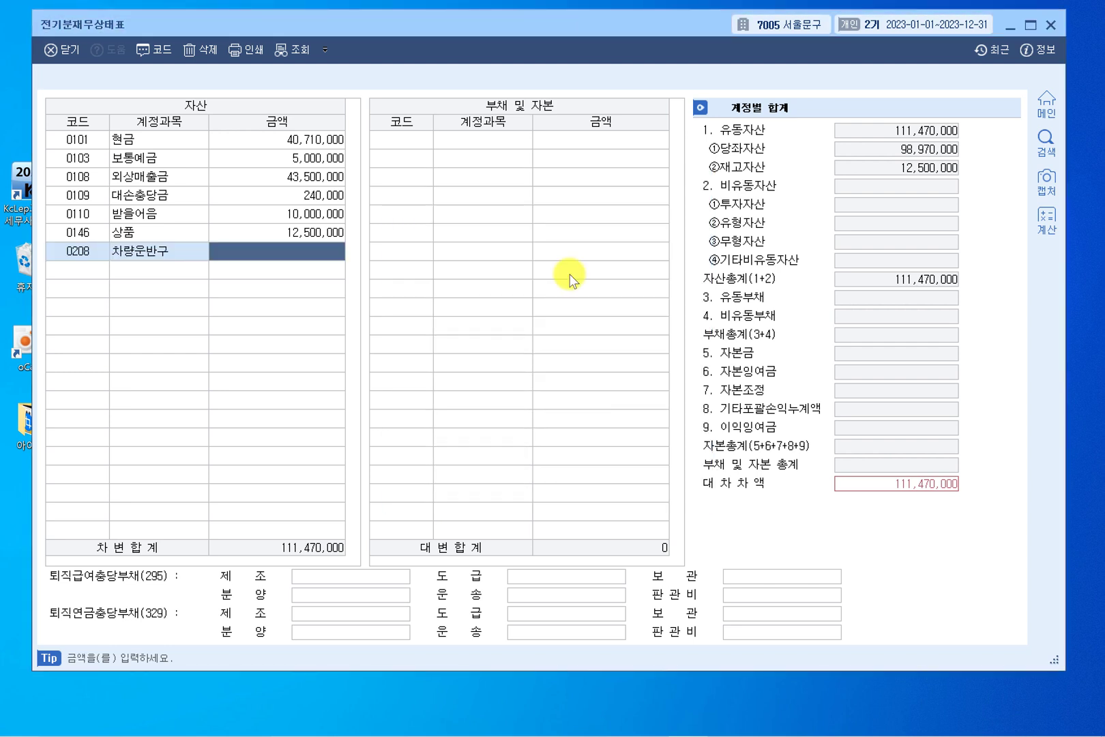
type("42000000")
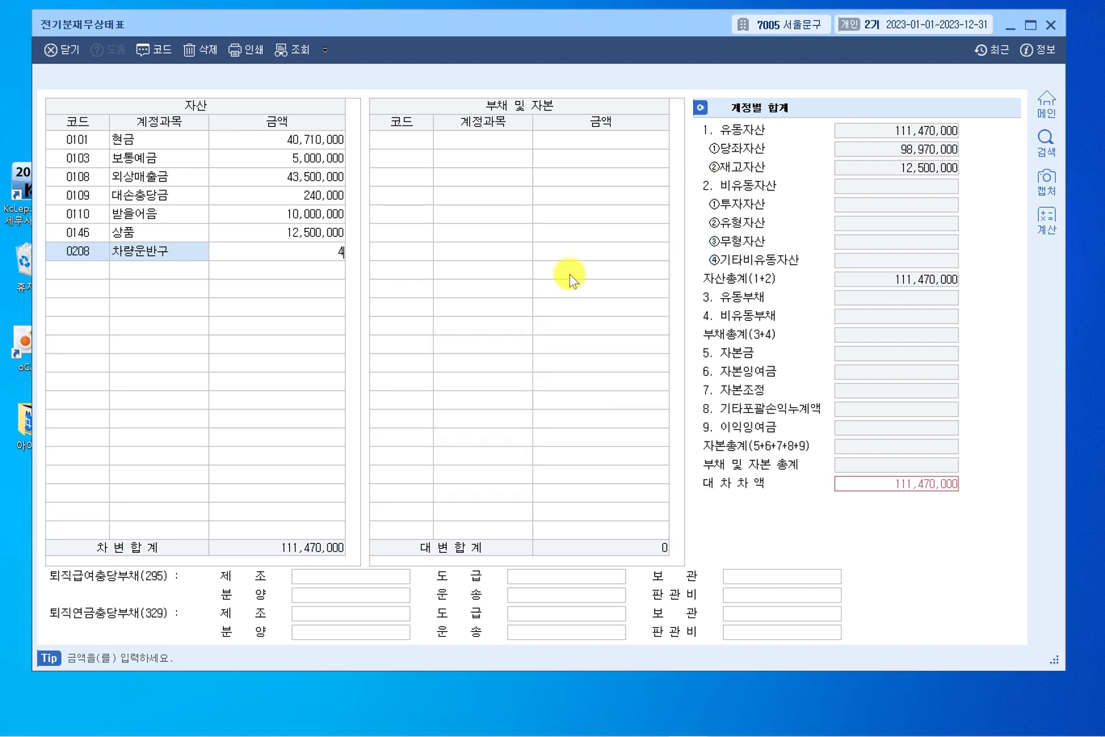
key("Return")
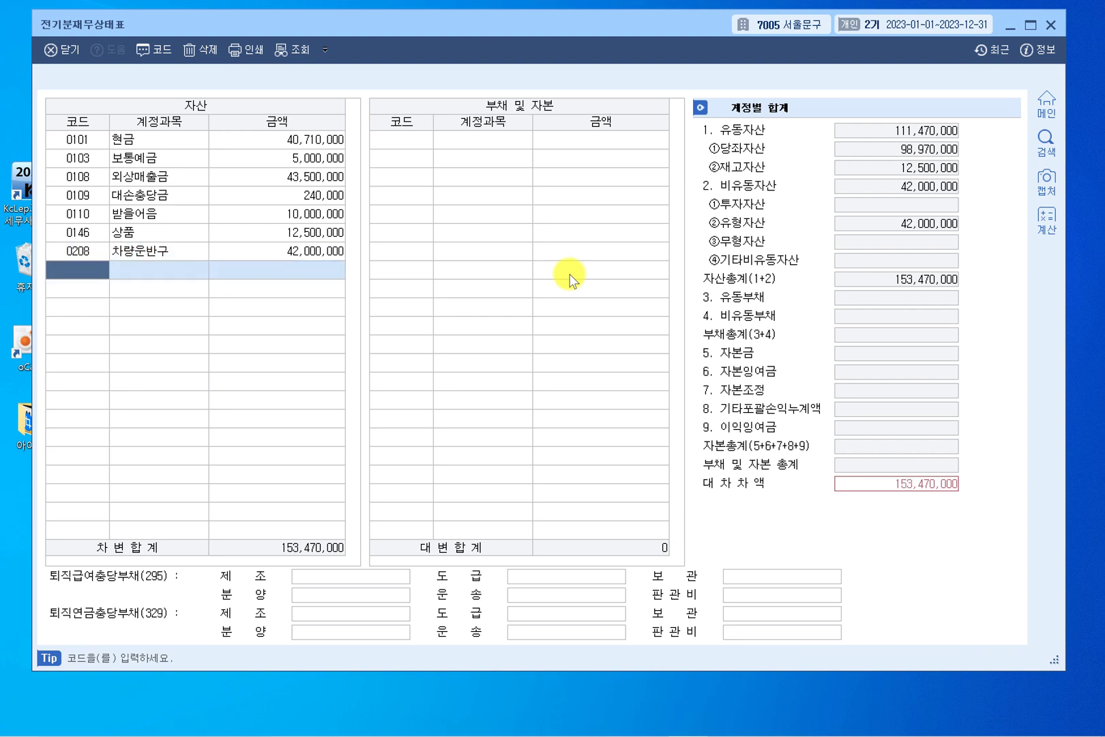
Step: Add 감가상각누계액 for 차량운반구 (code 0209) as the next asset row with an amount of 19,850,000
type("감가상")
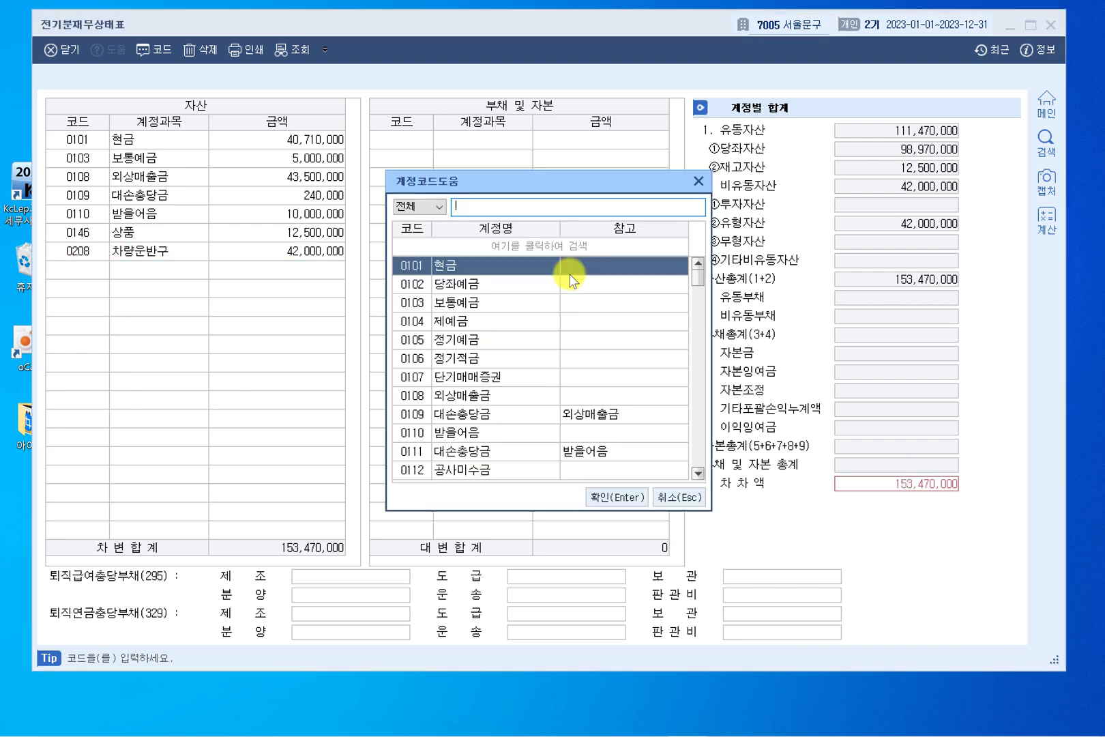
type("각")
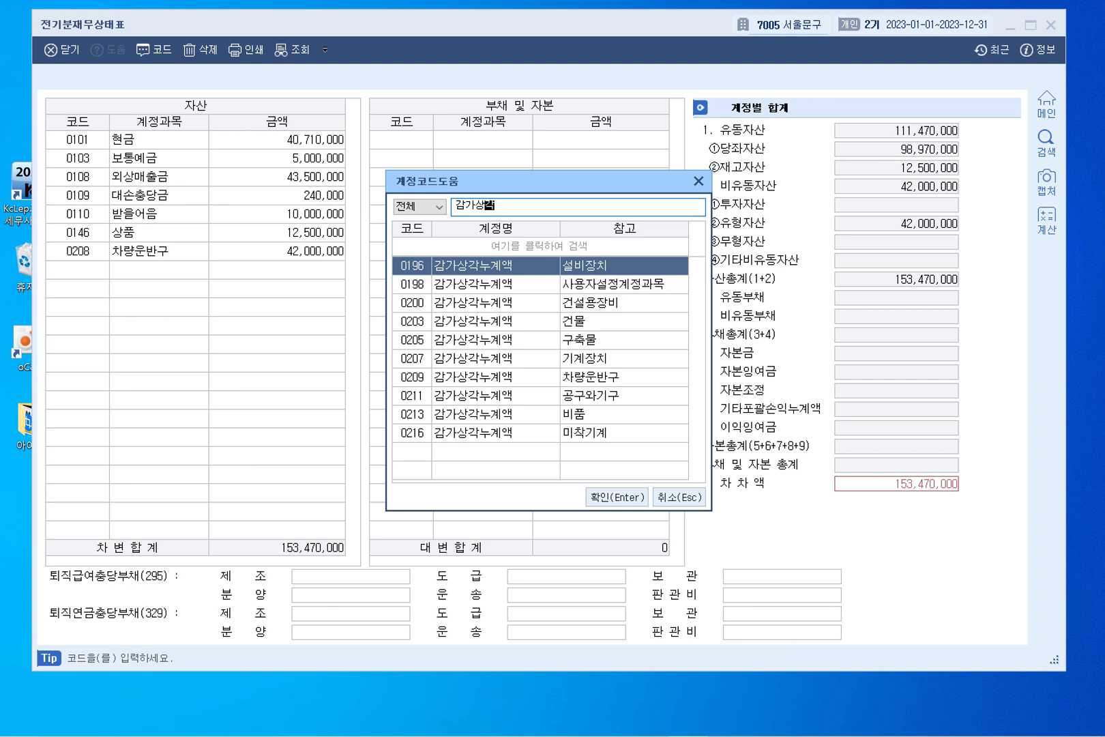
left_click(599, 352)
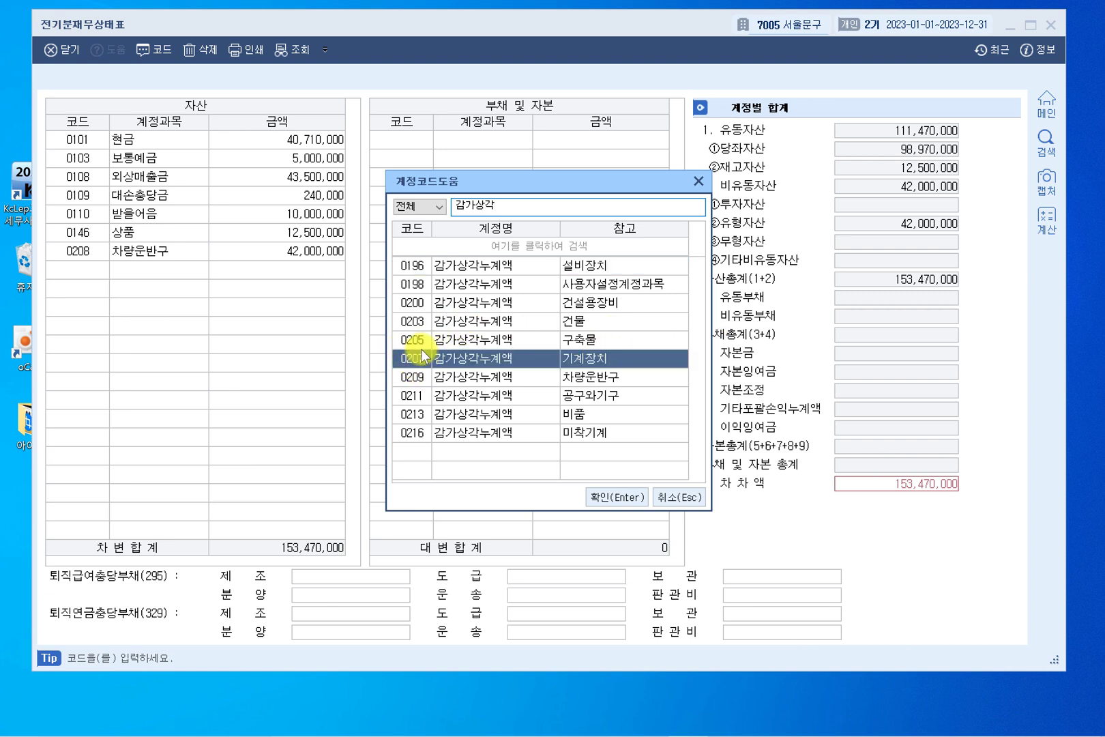
left_click(567, 377)
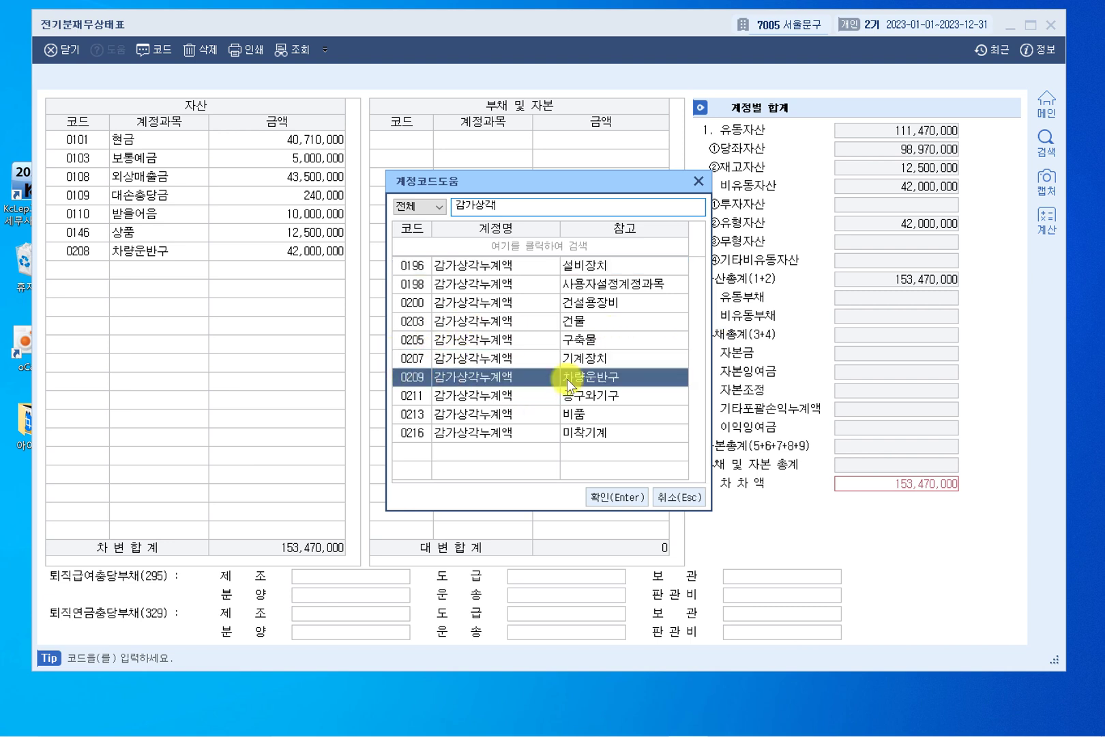
double_click(411, 380)
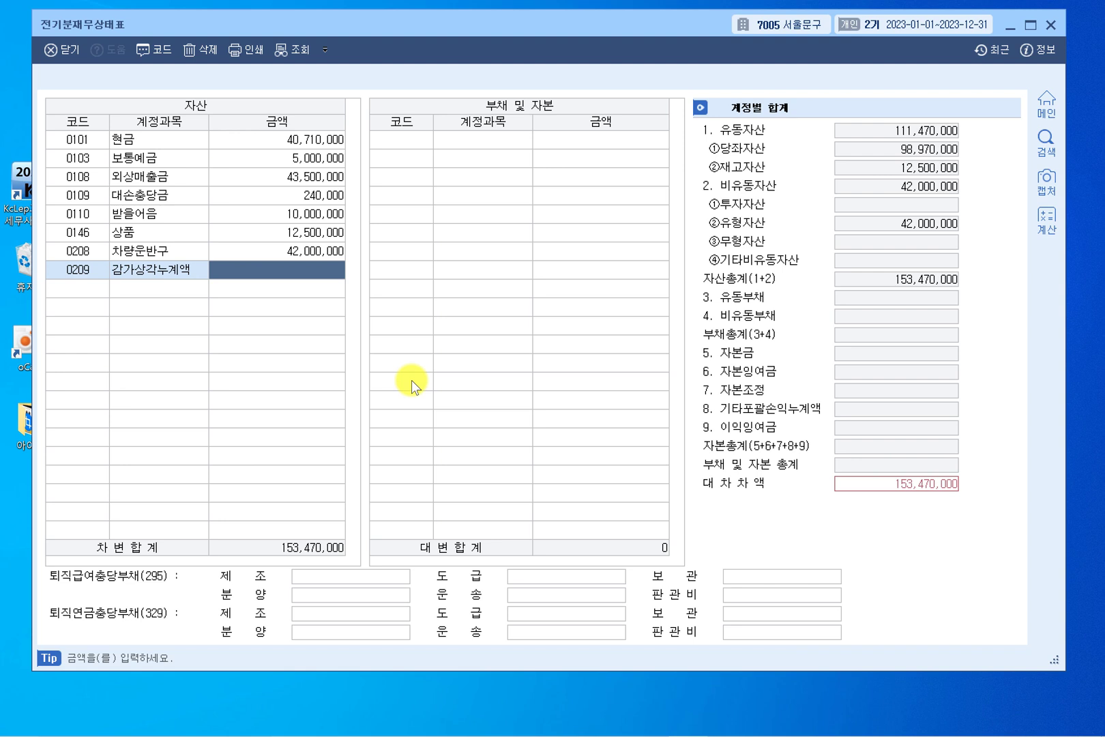
type("19")
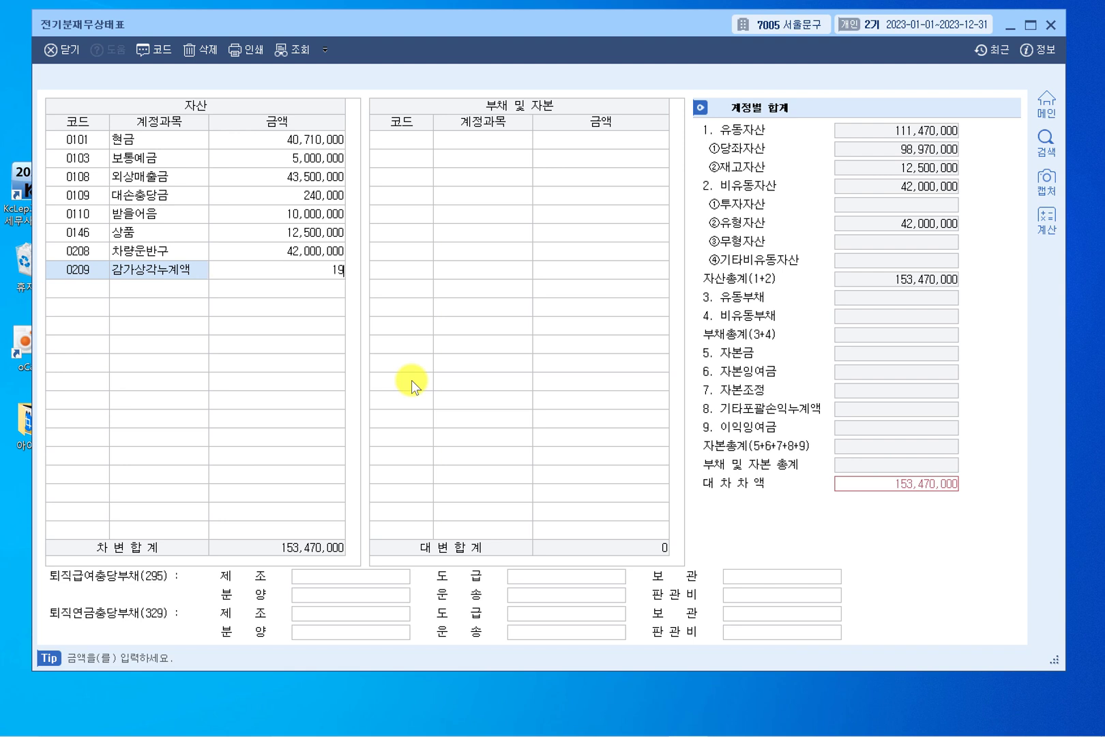
type(",850,000")
key("Return")
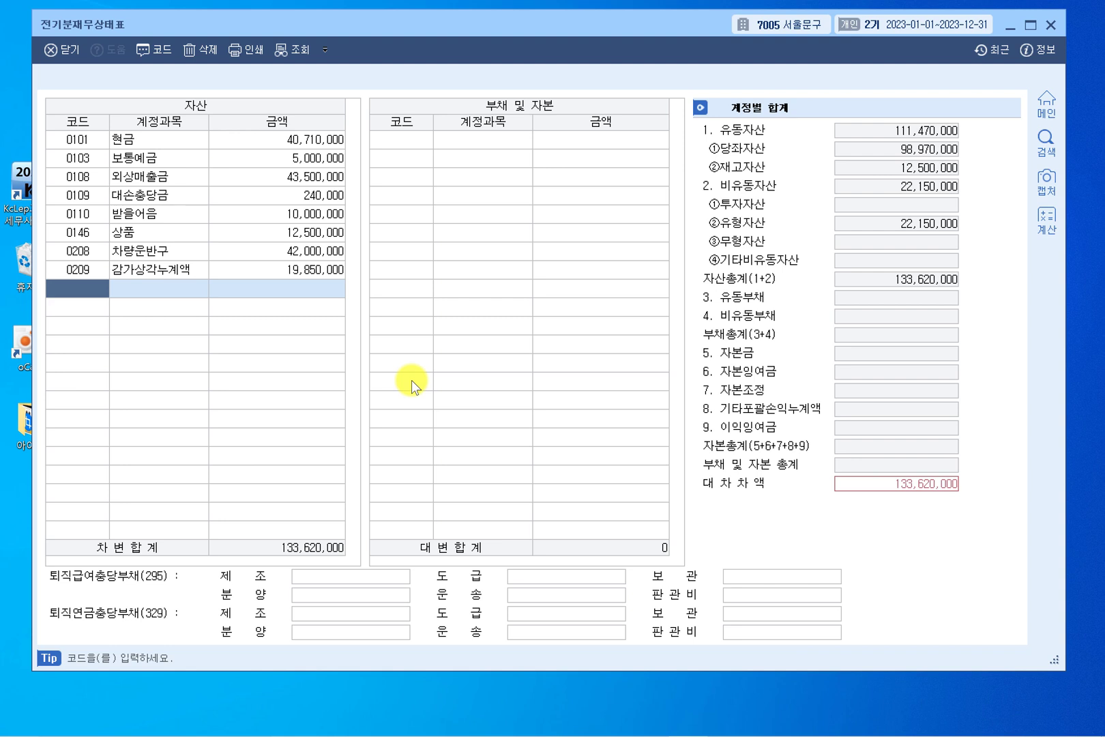
Step: Add 임차보증금 (code 0232) as the next asset row with an amount of 50,000,000
type("임첩")
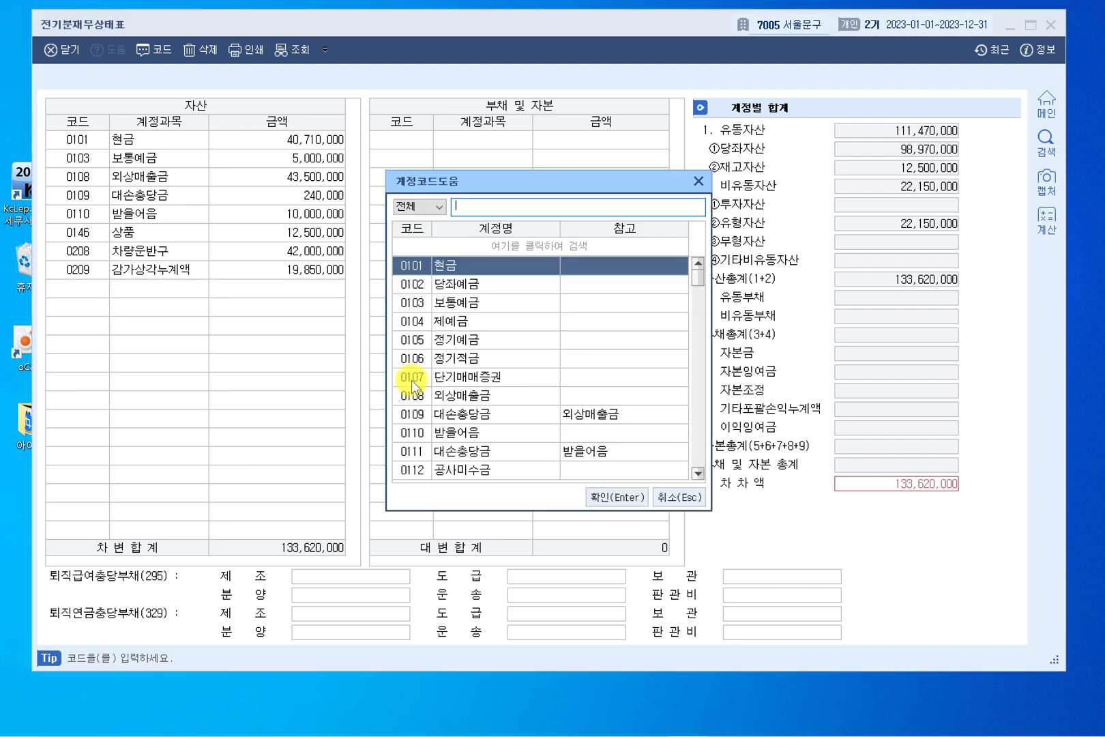
type("보")
key("Return")
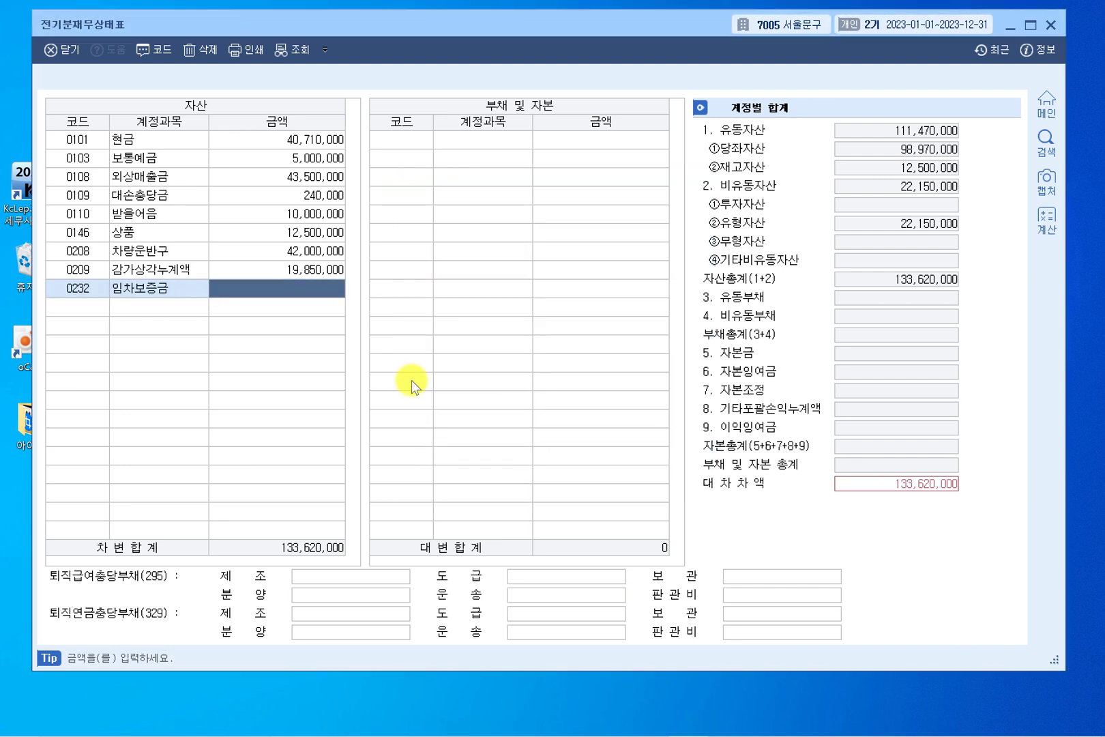
type("50000000")
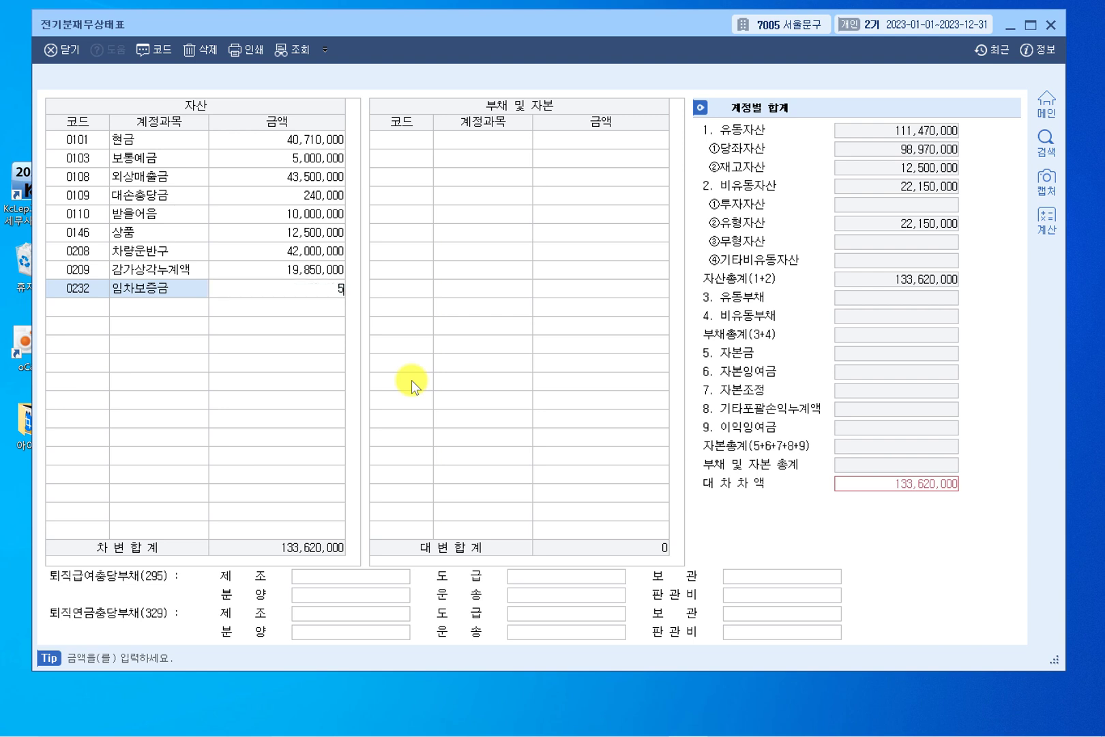
key("Return")
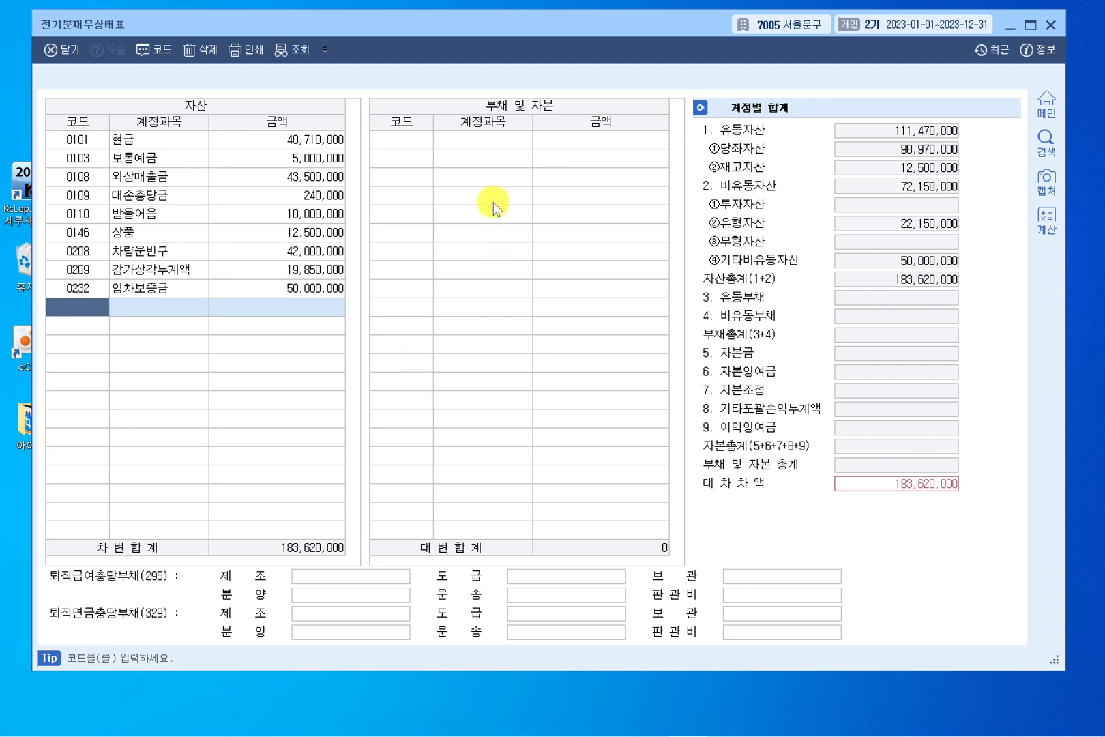
Step: Enter 외상매입금 (code 0251) as the first row on the 부채 및 자본 side with an amount of 57,070,000
left_click(415, 145)
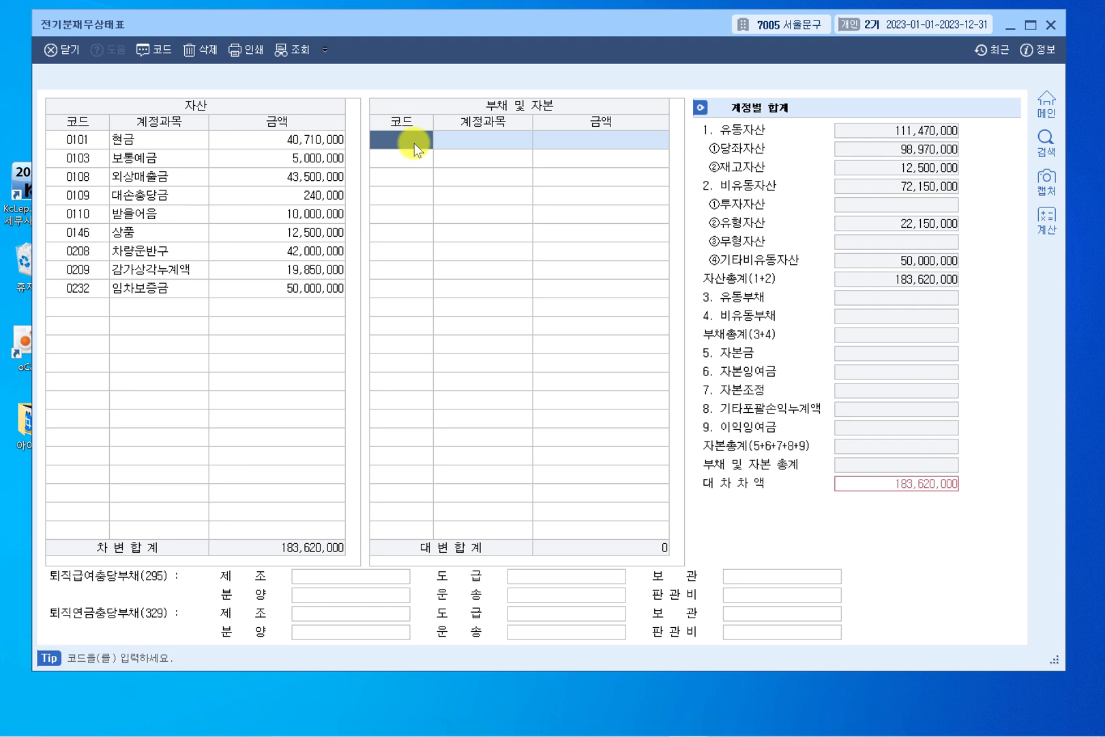
left_click(413, 144)
key("Escape")
key("F2")
type("외상")
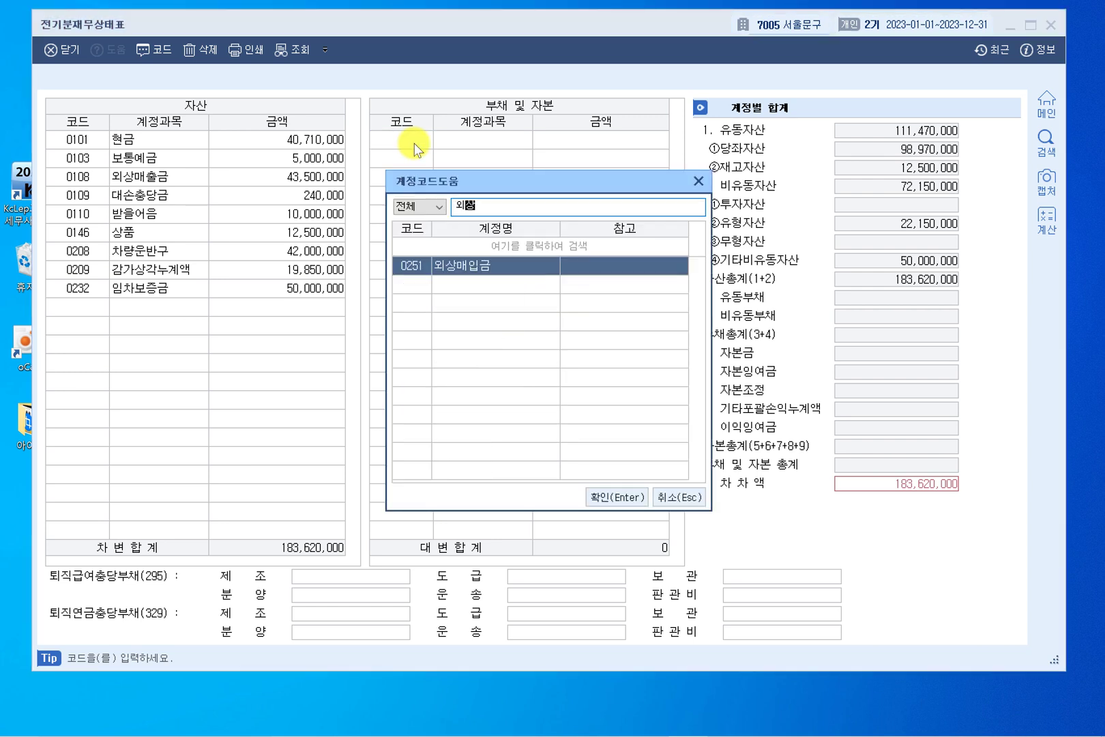
type("매입금")
key("Return")
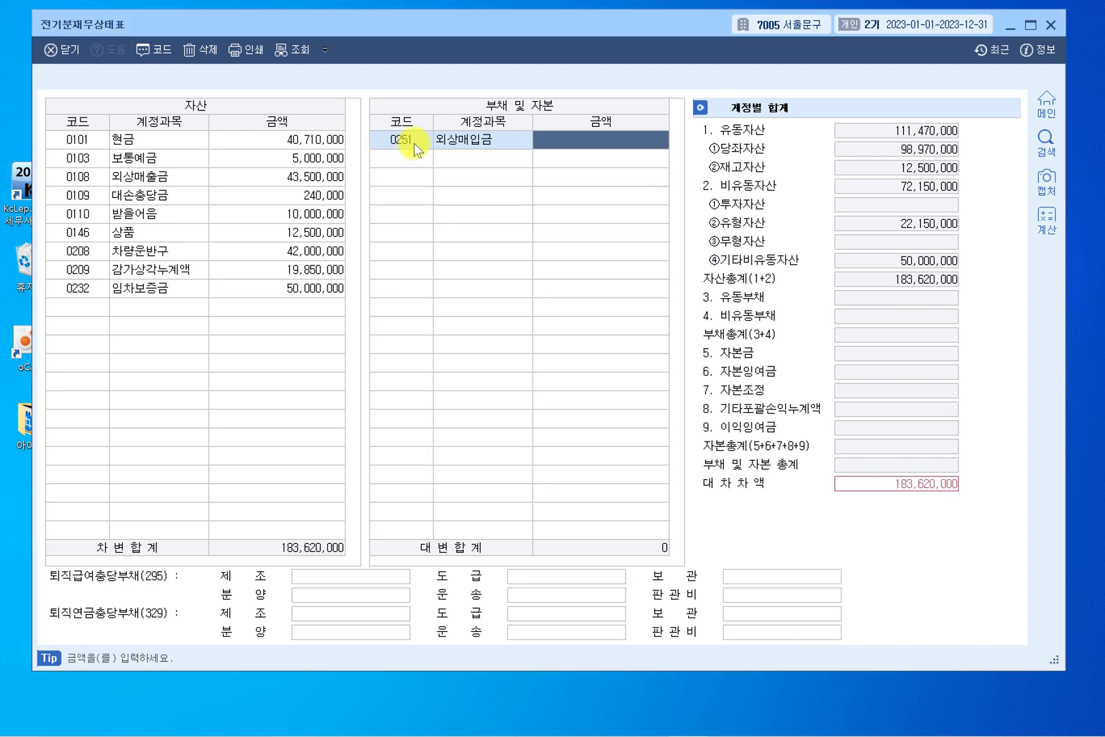
type("57")
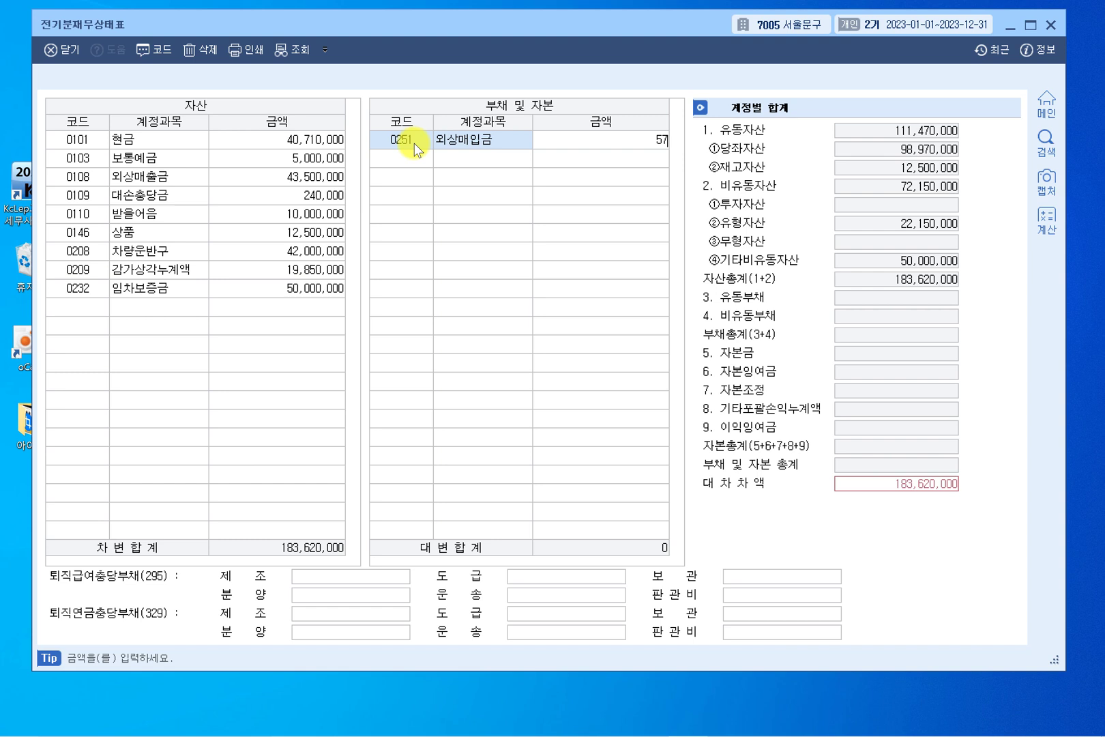
type(",070,000")
key("Return")
Step: Add 미지급금 (code 0253) as the next 부채 및 자본 row with an amount of 27,730,000
type("미지급금")
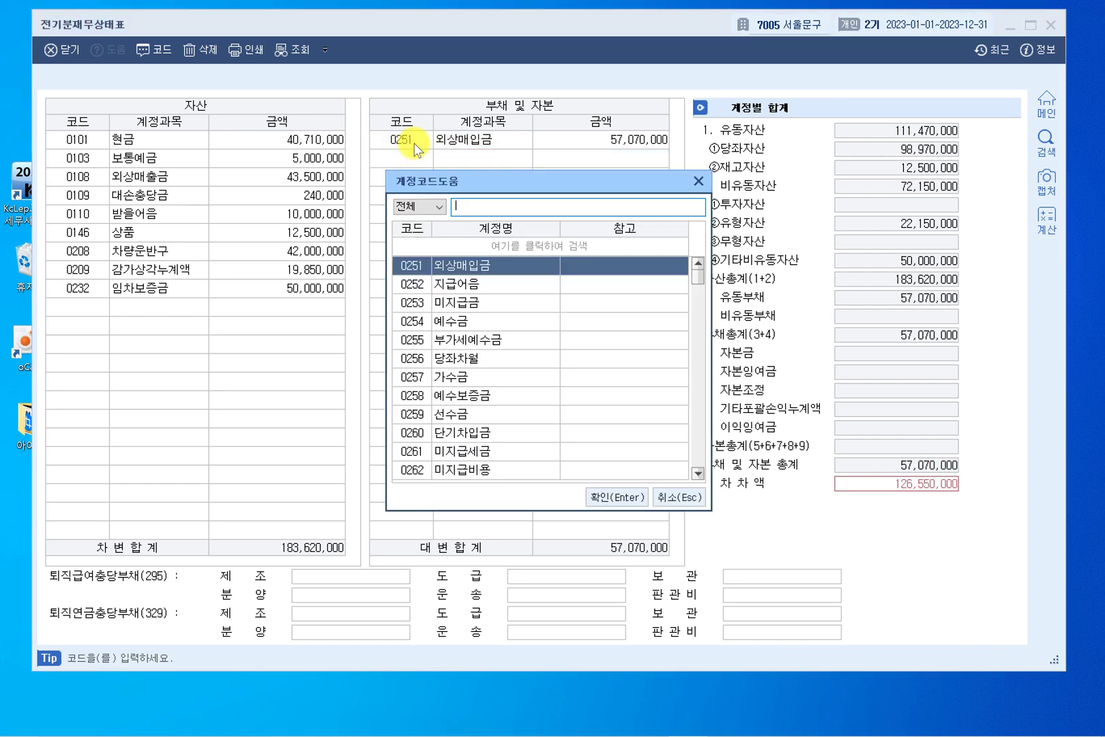
key("Return")
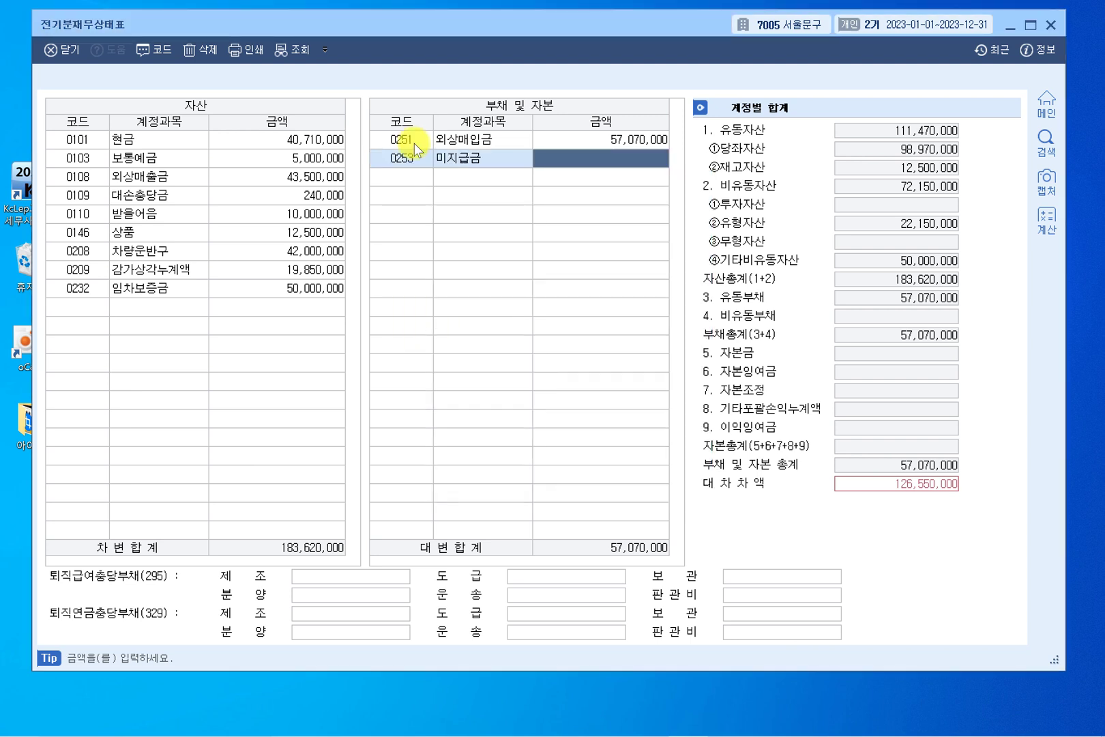
type("27,730")
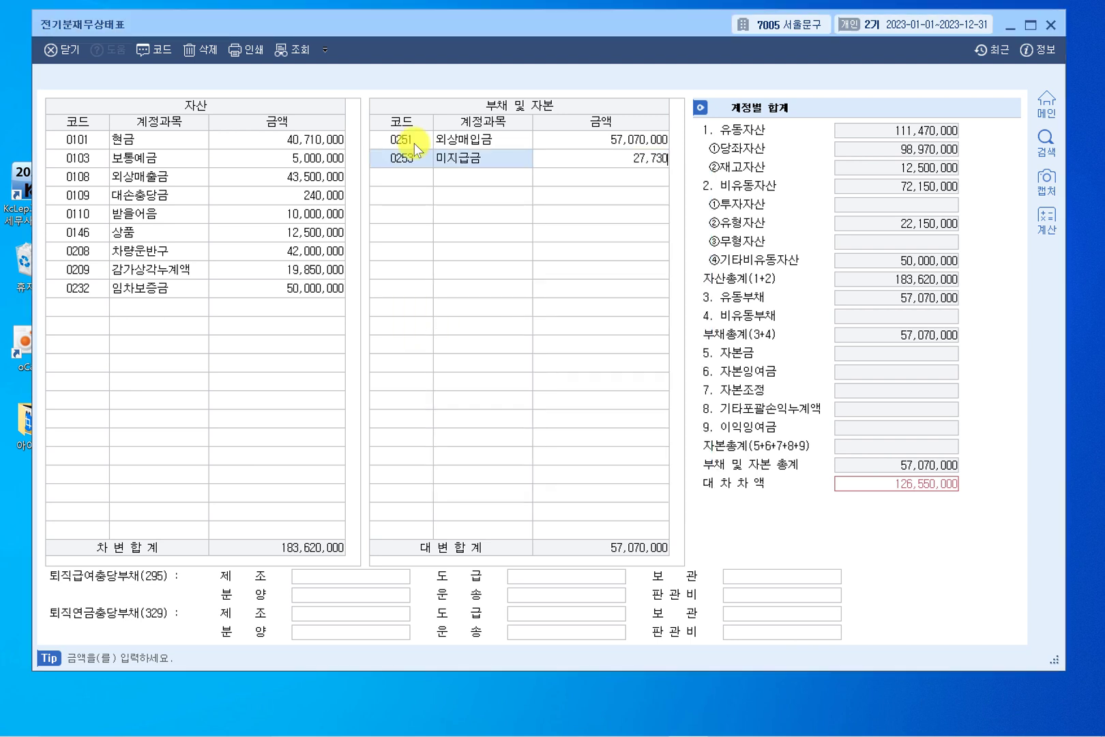
type(",000")
key("Return")
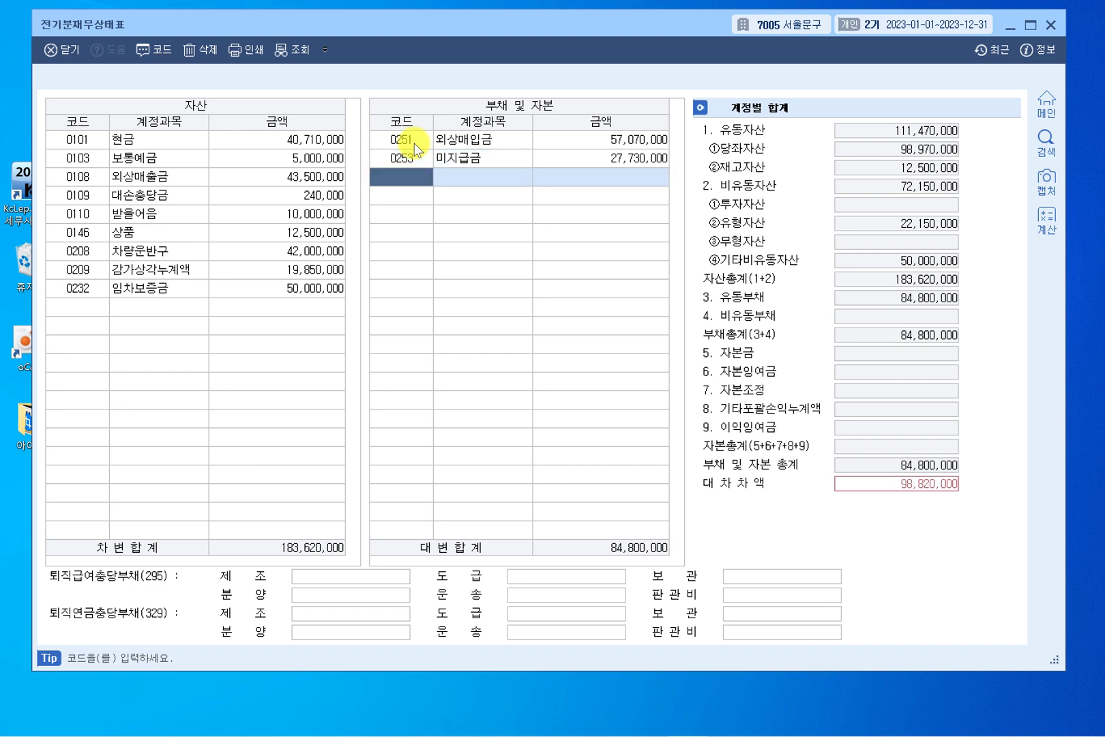
Step: Add 예수금 (code 0254) as the next 부채 및 자본 row with an amount of 500,000
type("예수금")
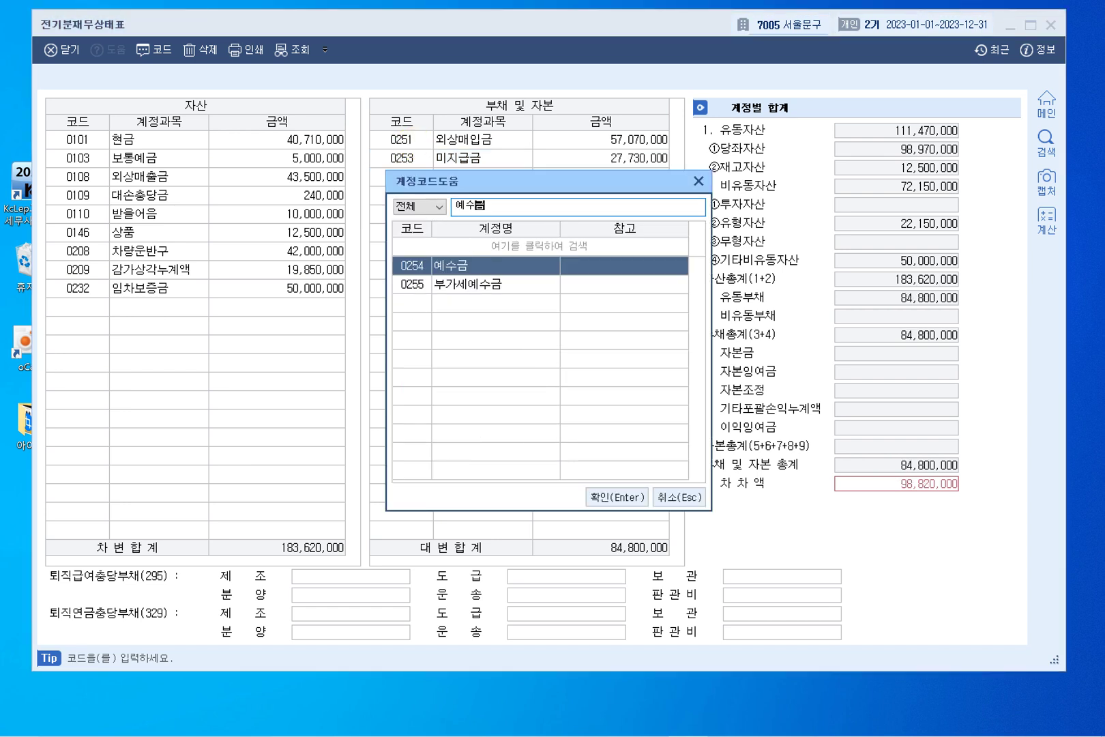
key("Return")
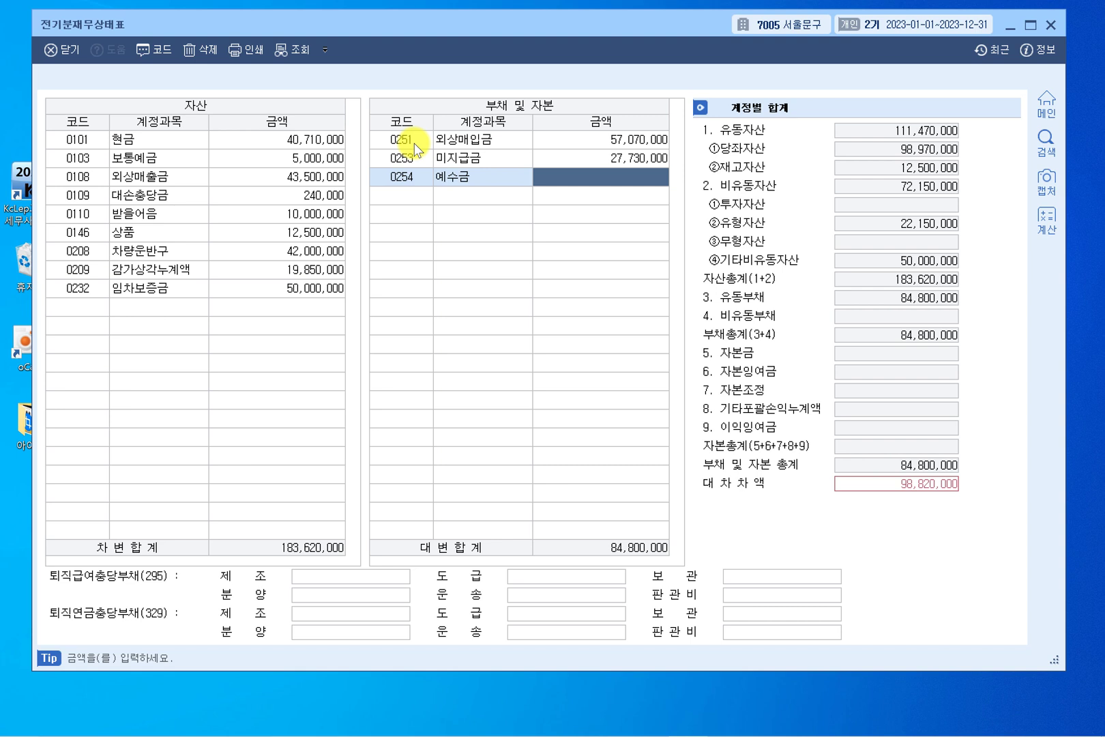
type("5000000")
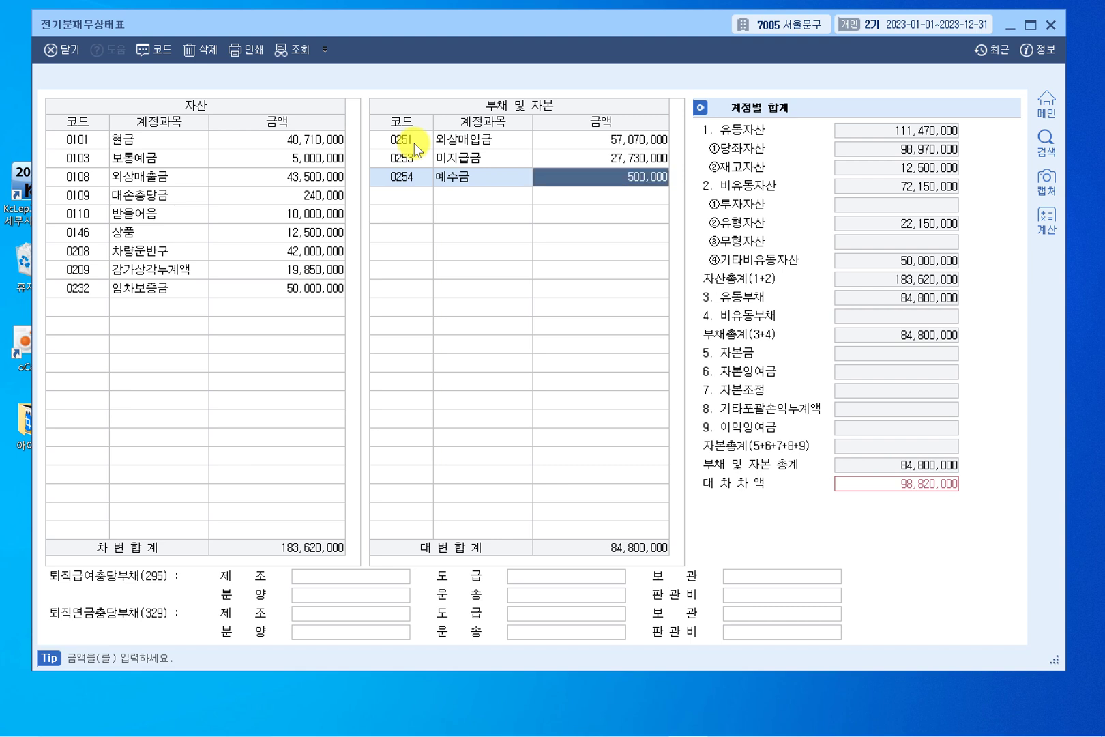
key("Return")
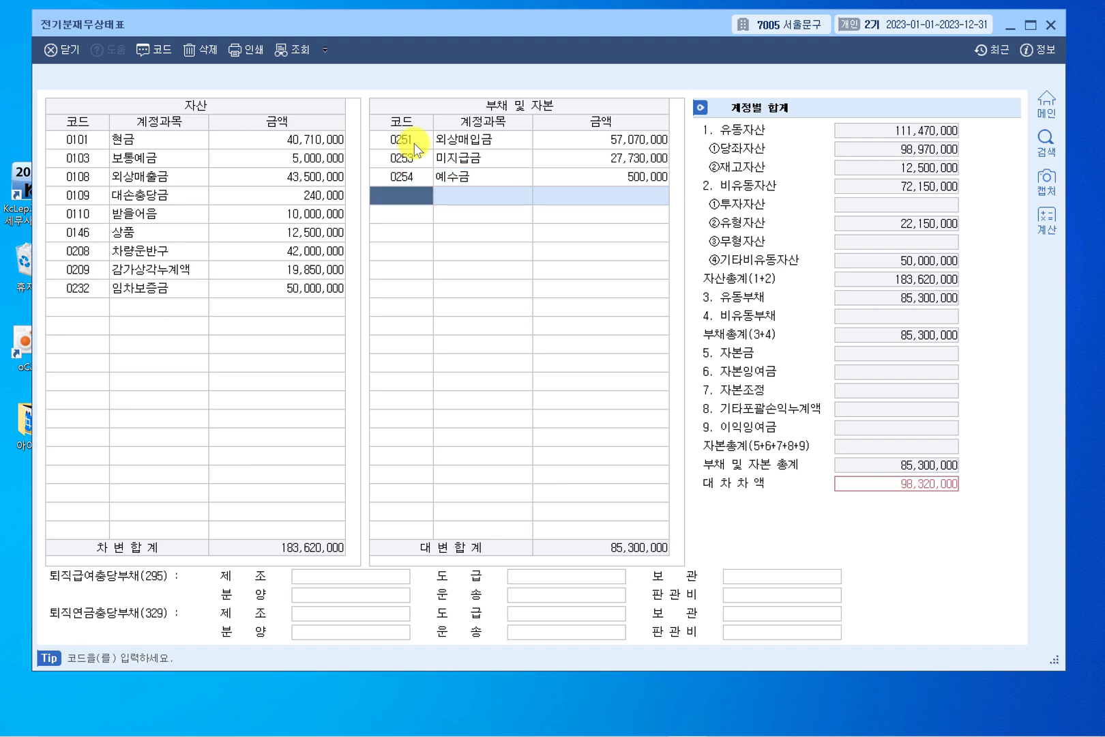
Step: Add 장기차입금 (code 0293) as the next 부채 및 자본 row with an amount of 13,320,000
type("장기")
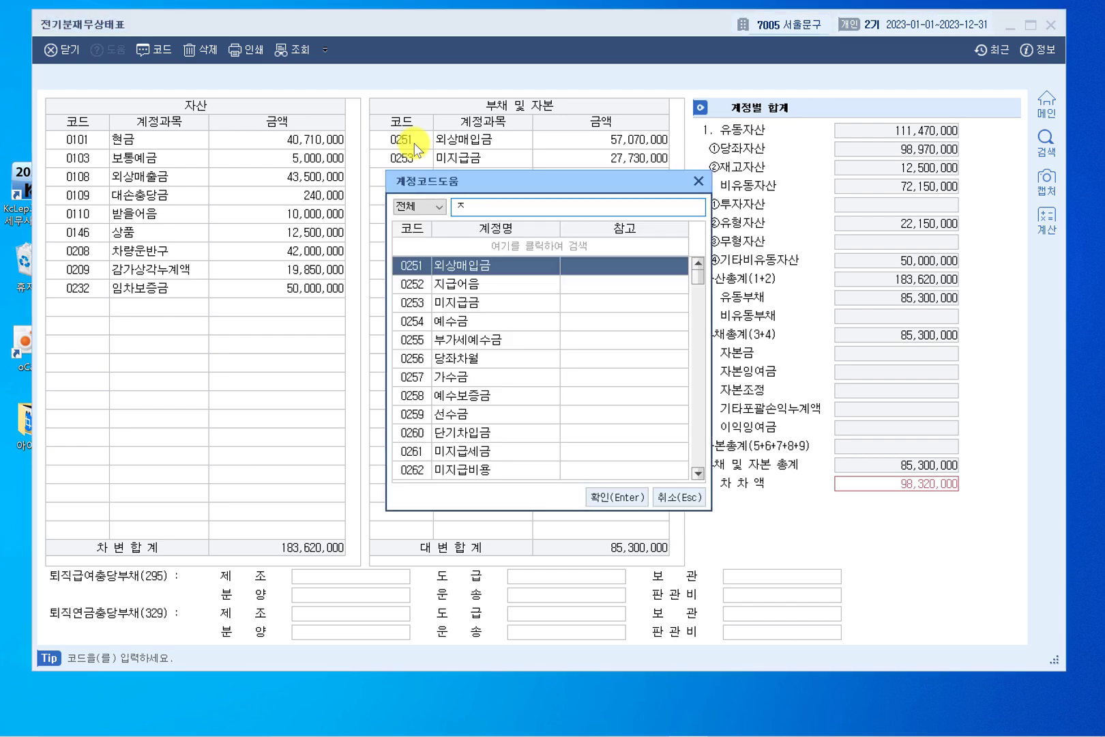
type("차입금")
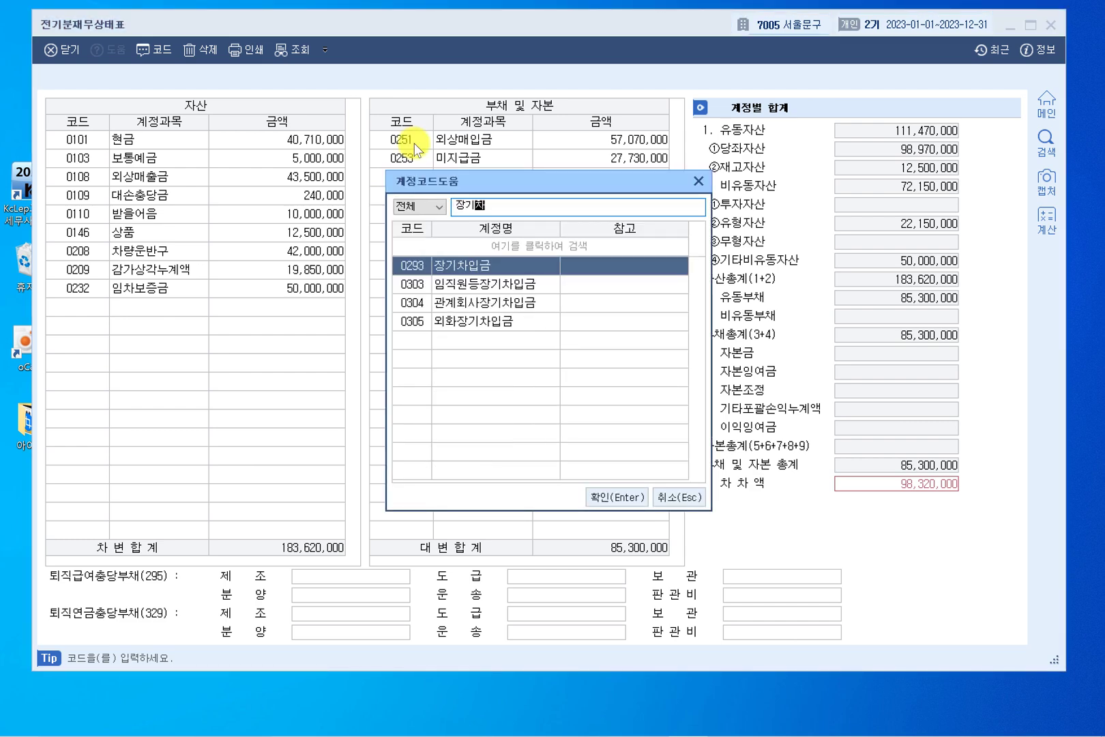
key("Return")
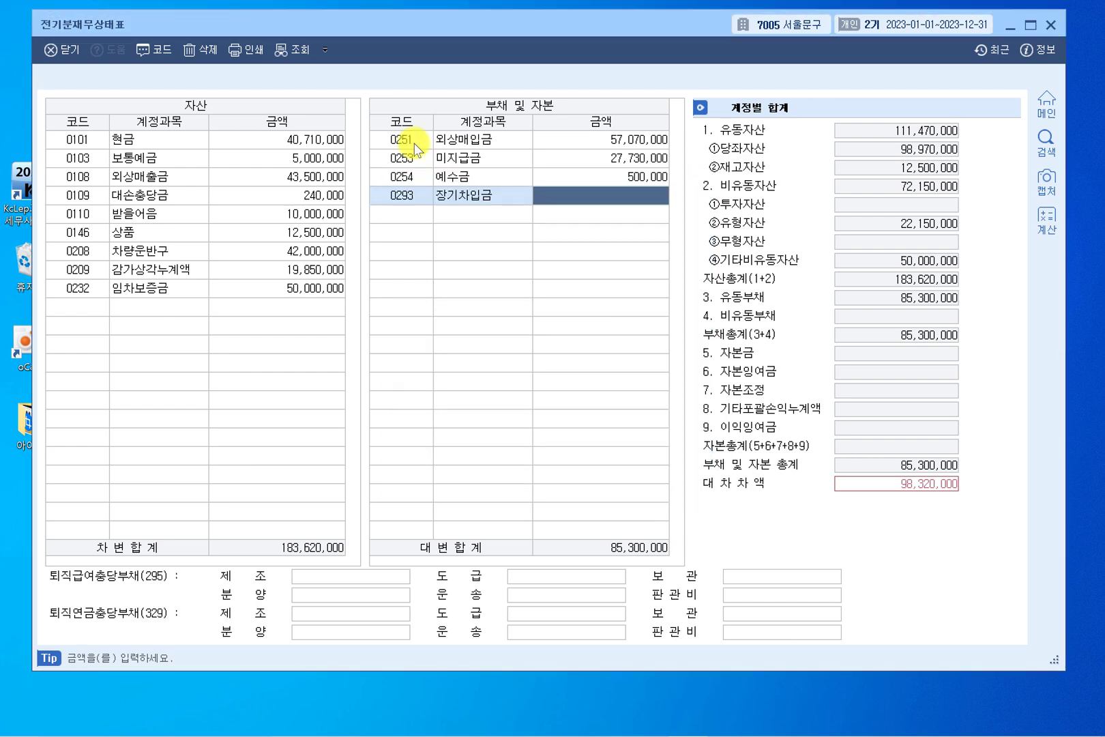
type("13,32")
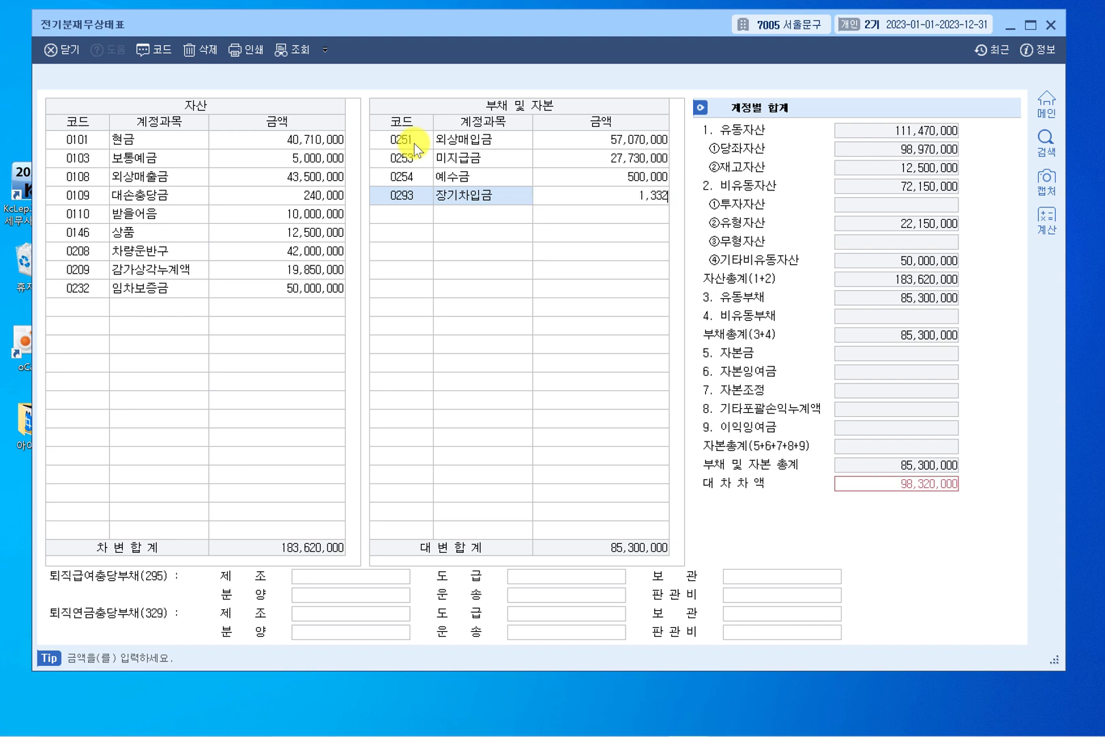
type("0,000")
key("Return")
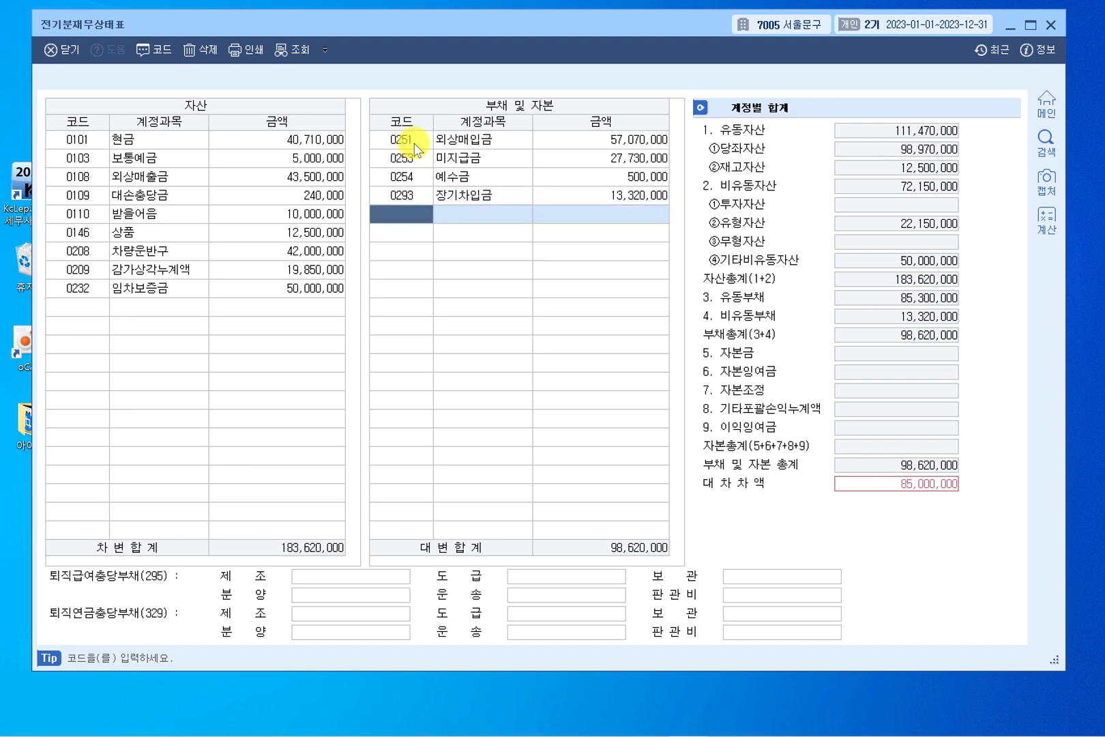
Step: Add 자본금 (code 0331) as the next 부채 및 자본 row with an amount of 85,000,000
type("자")
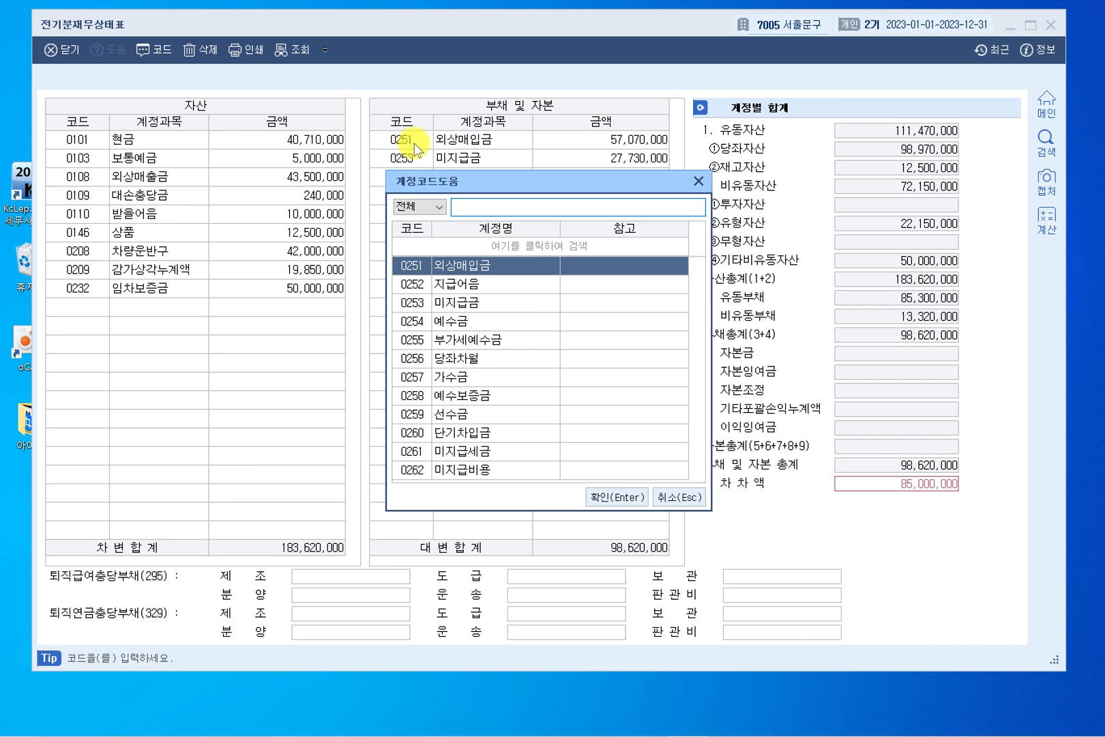
type("본금")
key("Return")
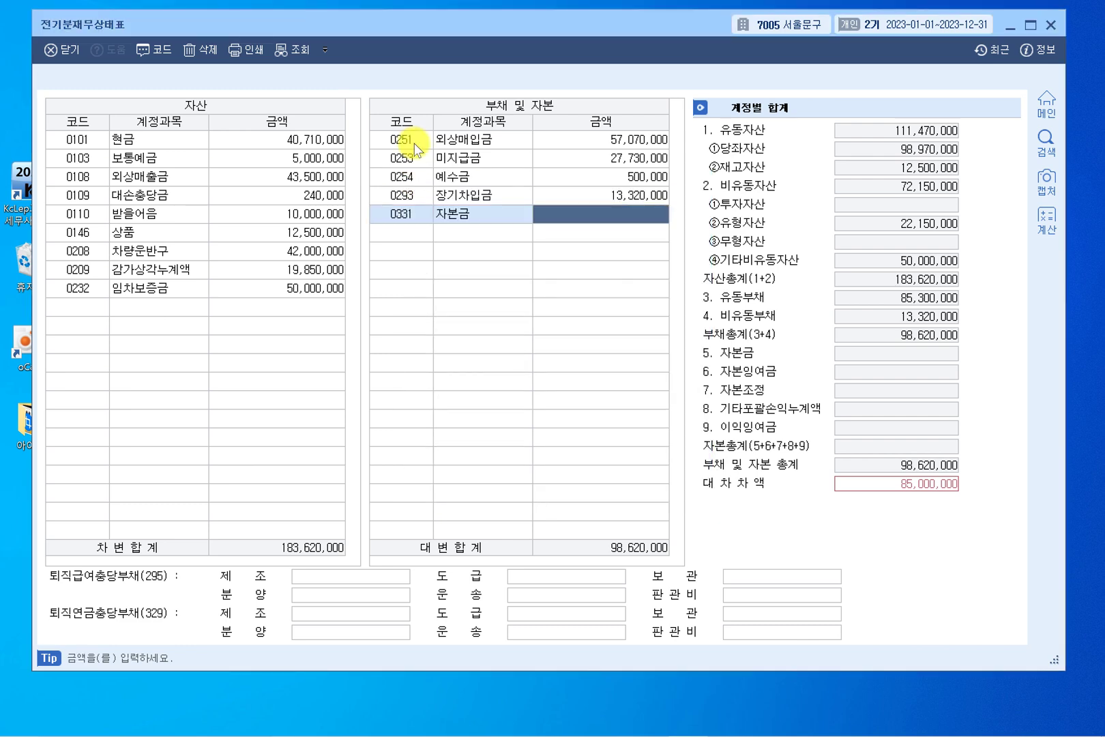
type("85")
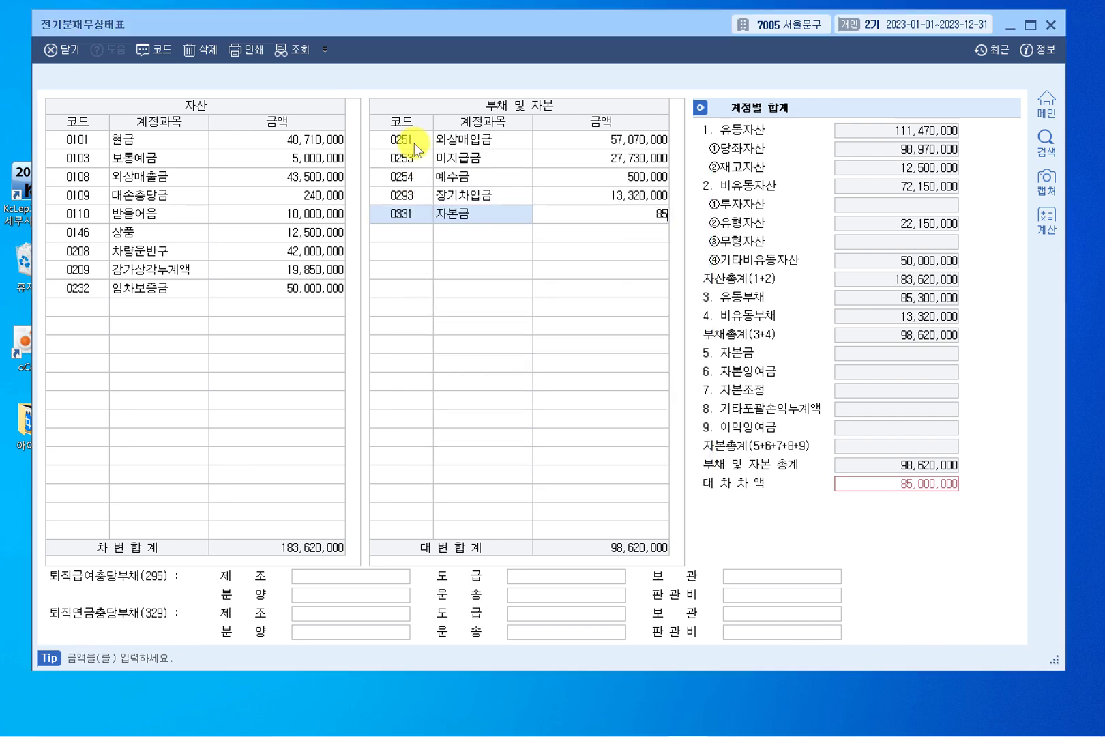
type(",000,000")
key("Return")
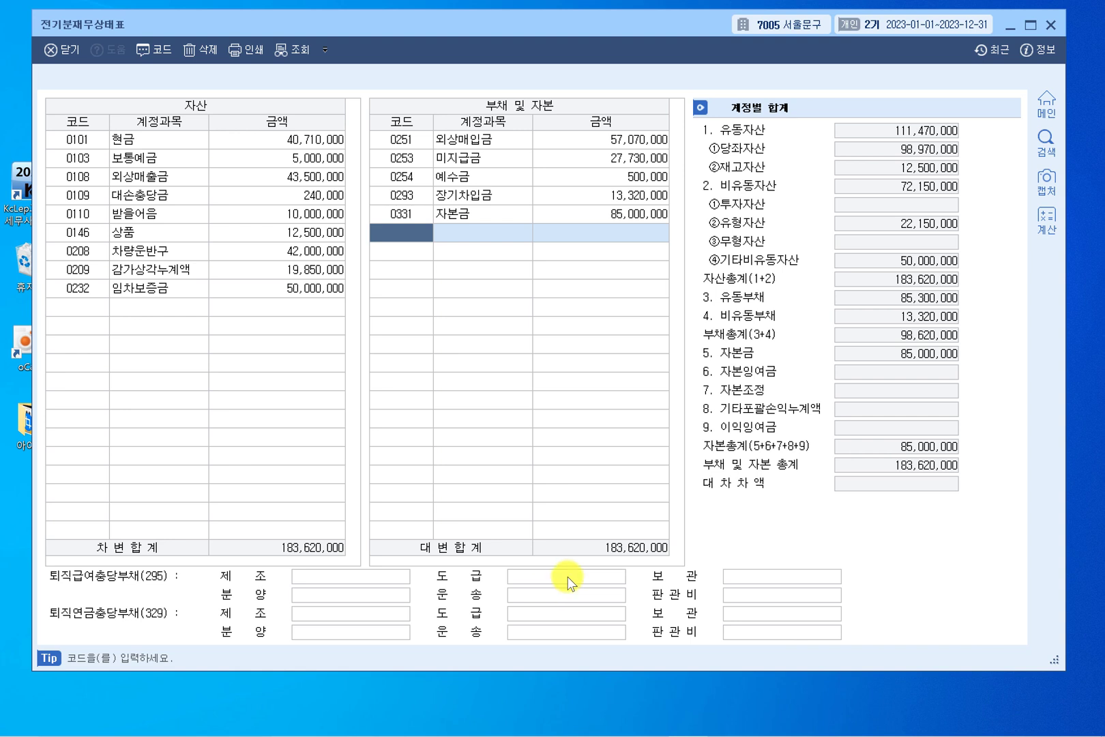
Step: Close 전기분재무상태표, open 전기분손익계산서 and enter 상품매출 (code 0401) as its first row with an amount of 94,500,000
left_click(1050, 24)
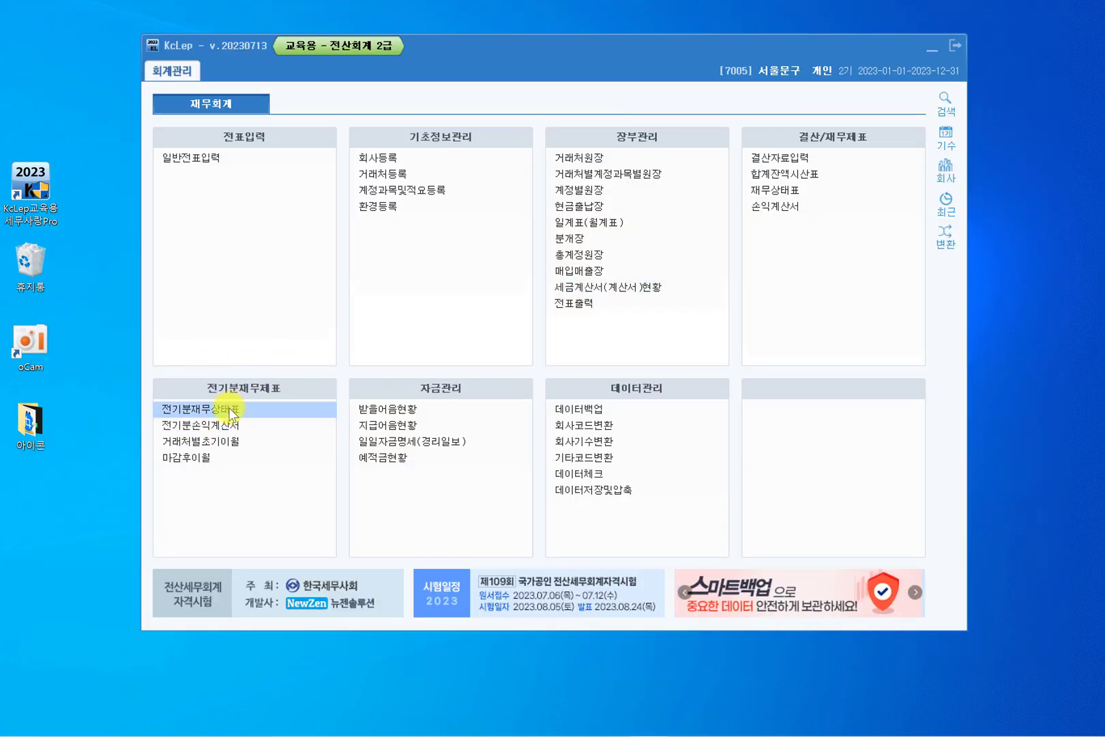
left_click(210, 425)
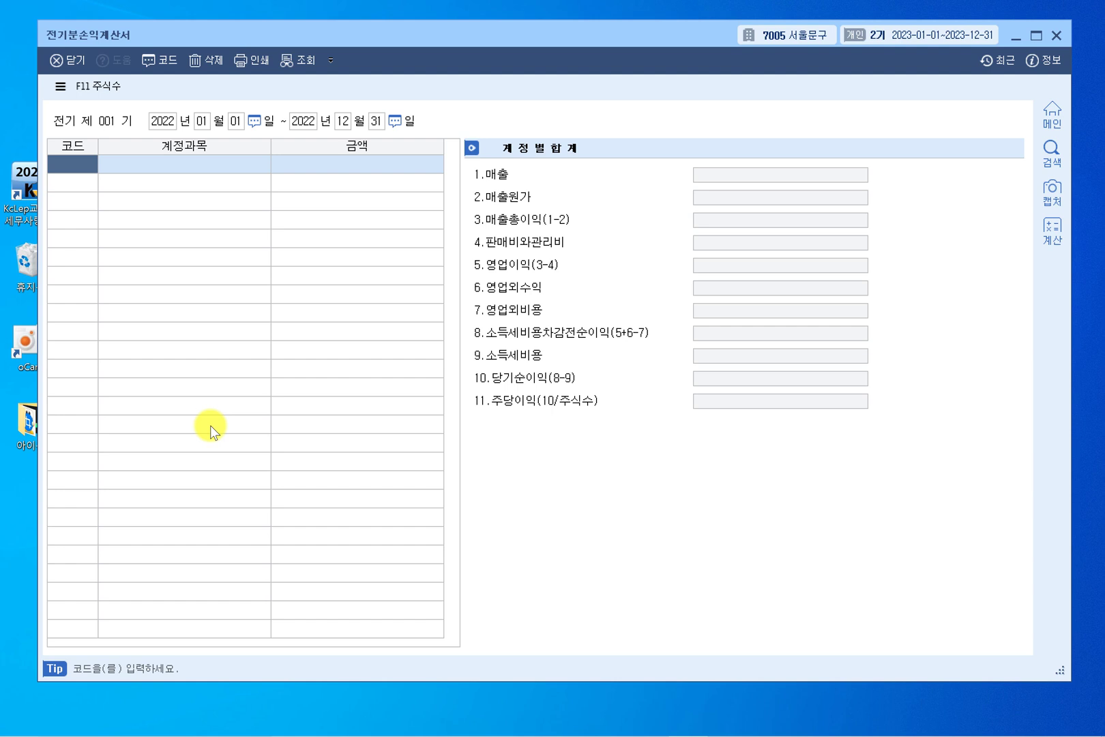
key("F2")
type("상품")
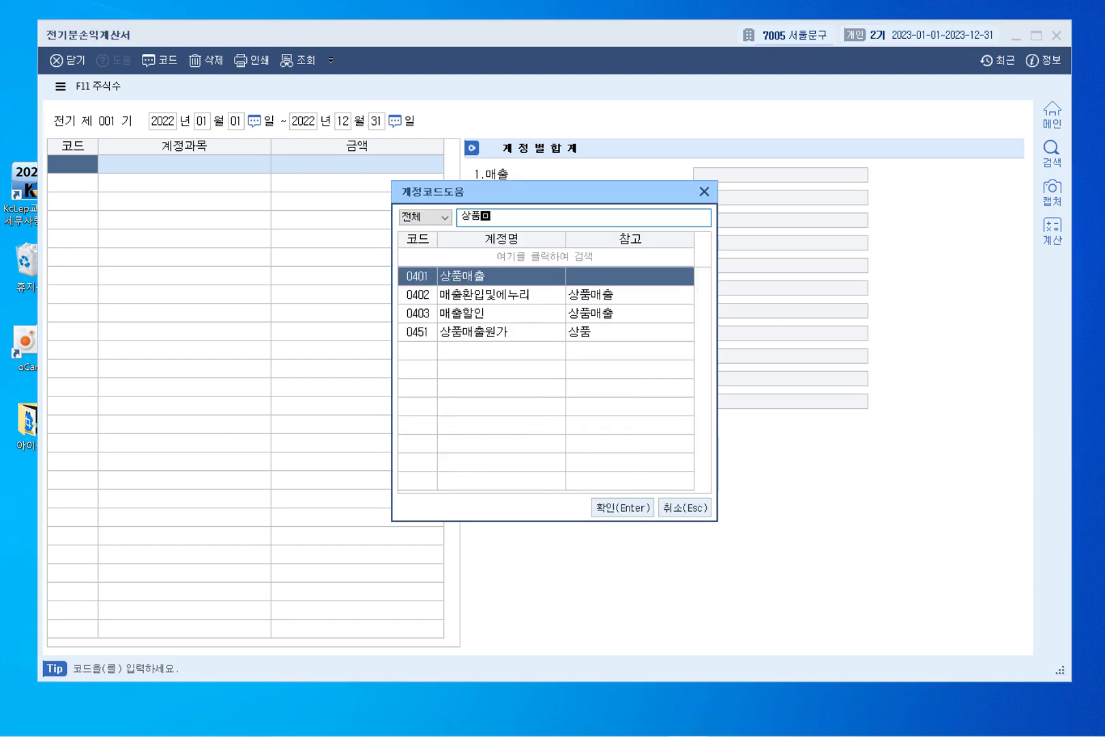
type("매출")
key("Return")
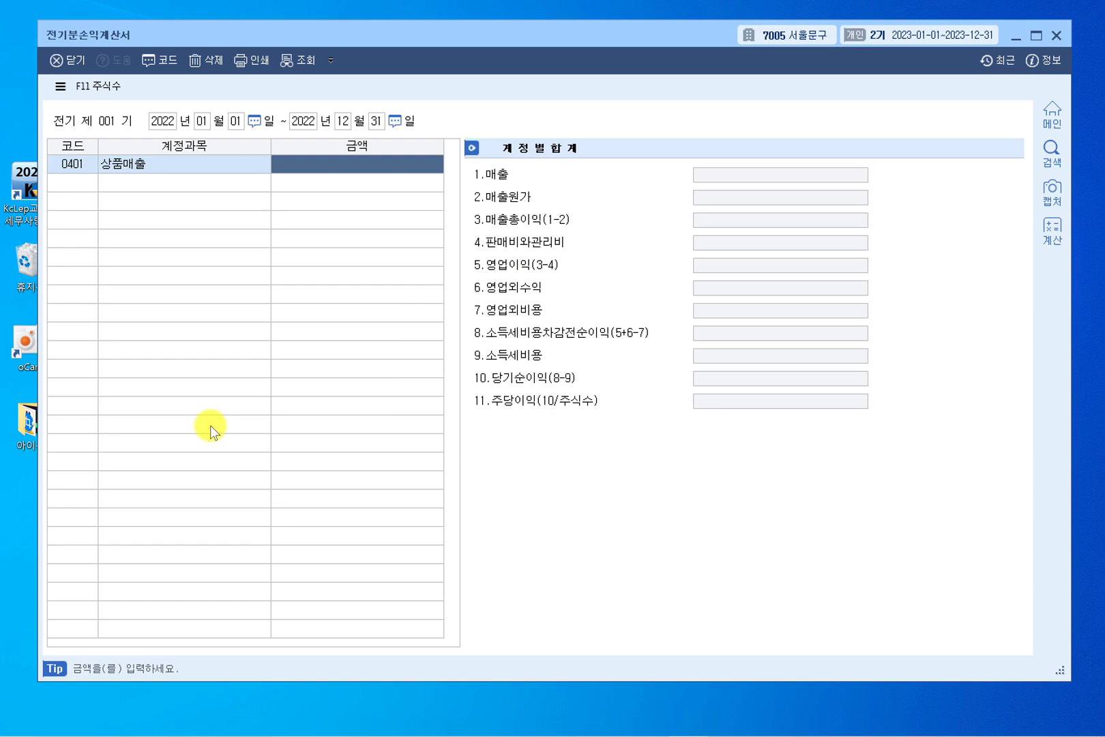
type("94,500,")
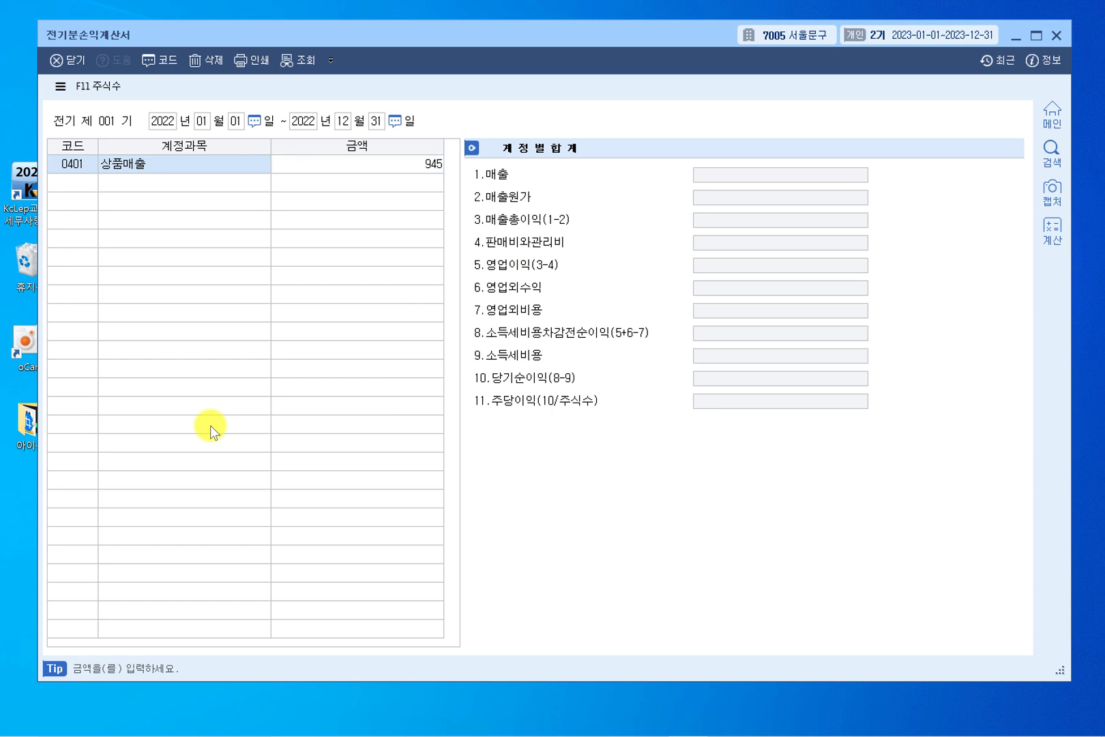
type("000")
key("Return")
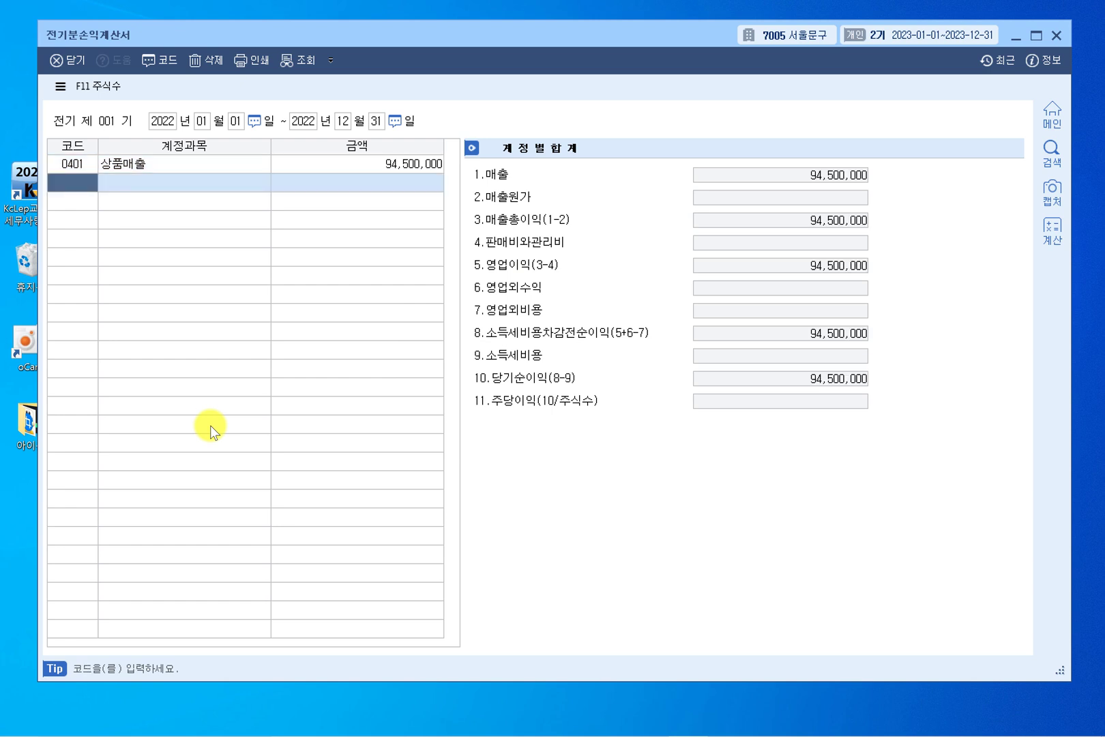
Step: Add 상품매출원가 (code 0451) as the second row of the 전기분손익계산서
key("F2")
type("상품맻")
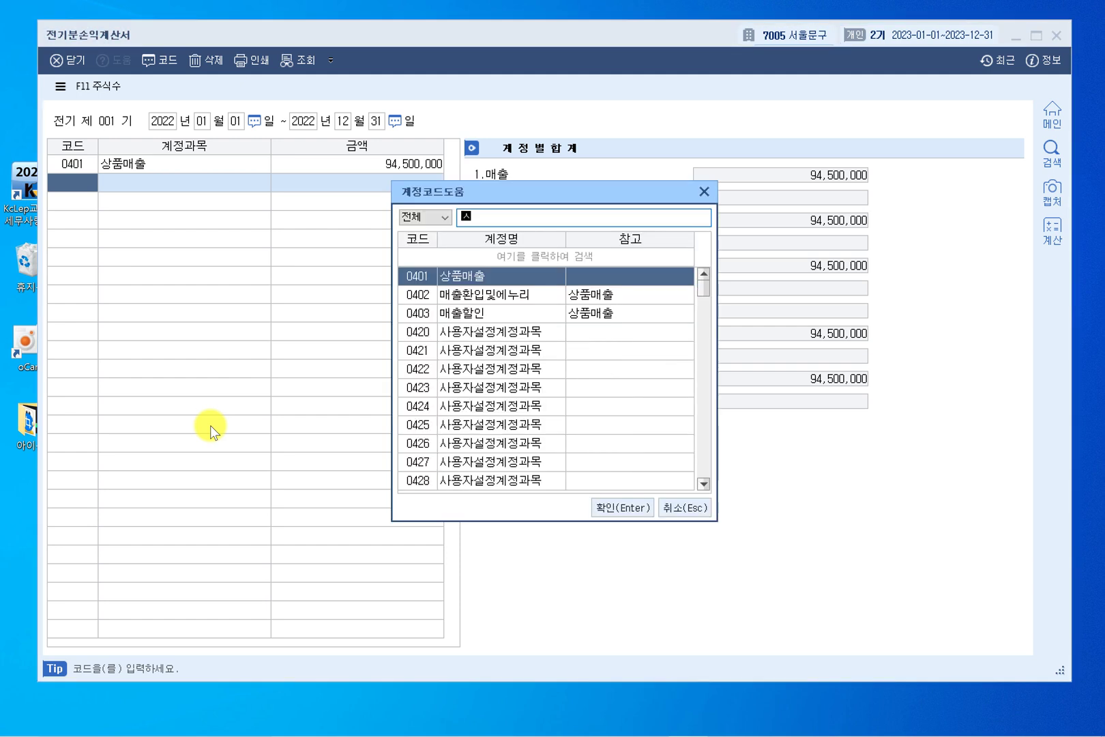
type("출원가")
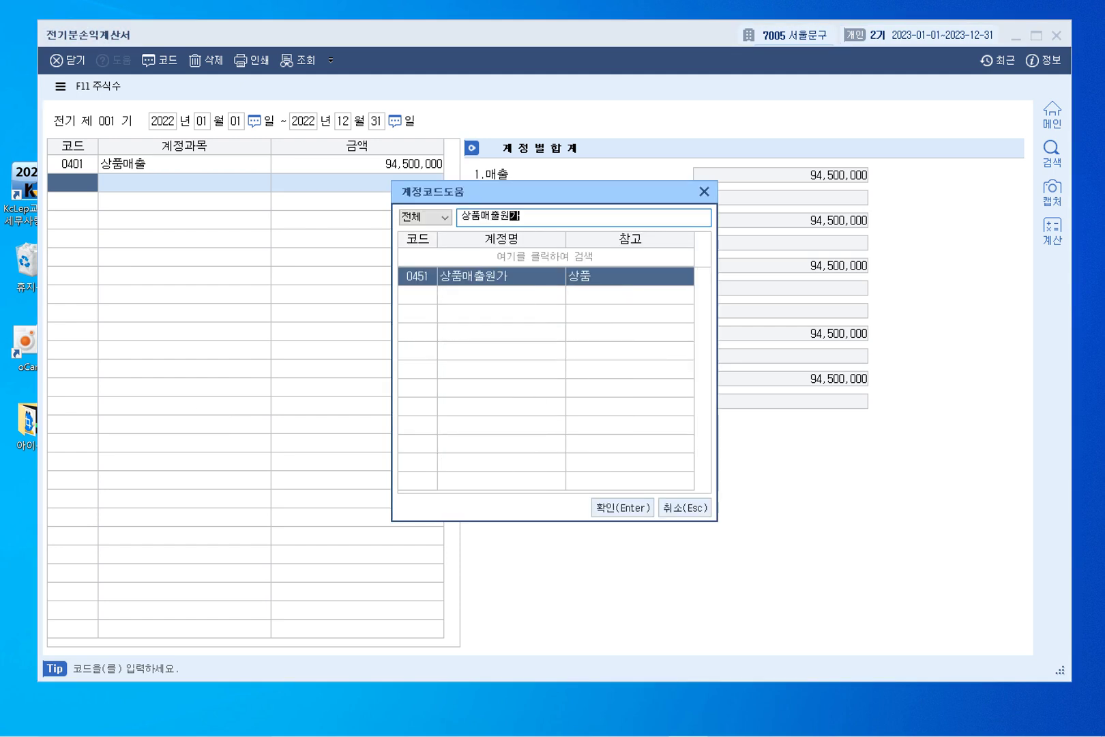
key("Return")
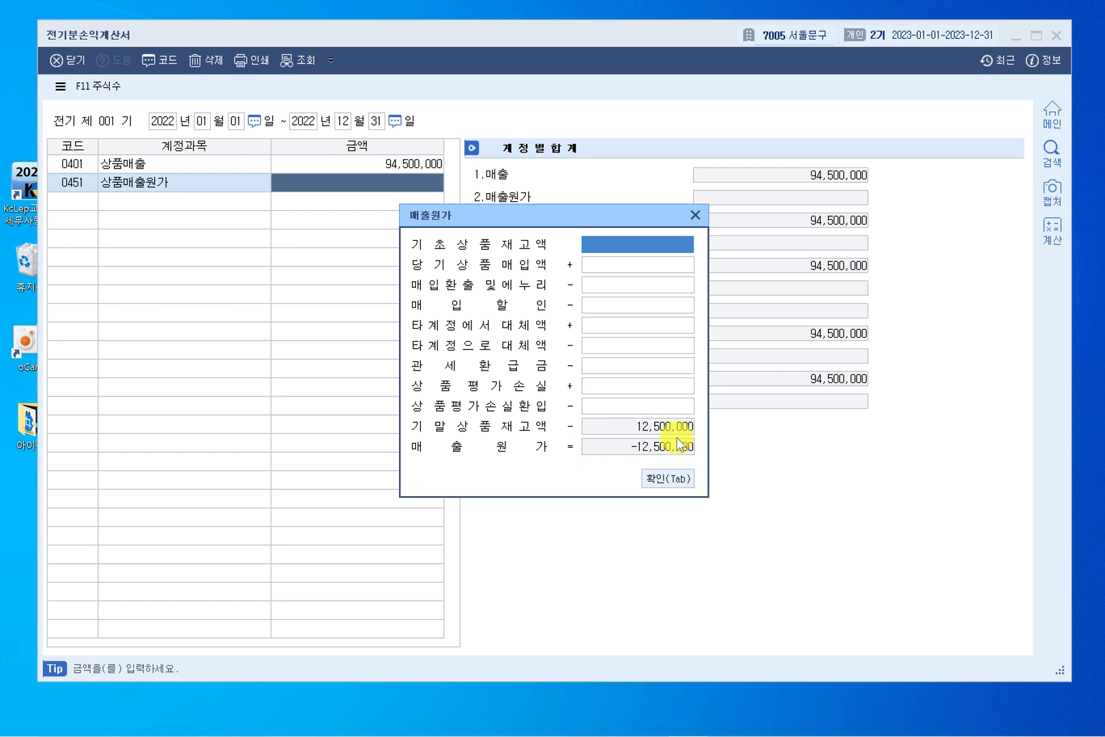
Step: In the 매출원가 breakdown, set 기초상품재고액 to 2,000,000 and 당기상품매입액 to 60,500,000, and confirm the row
type("2000000")
key("Return")
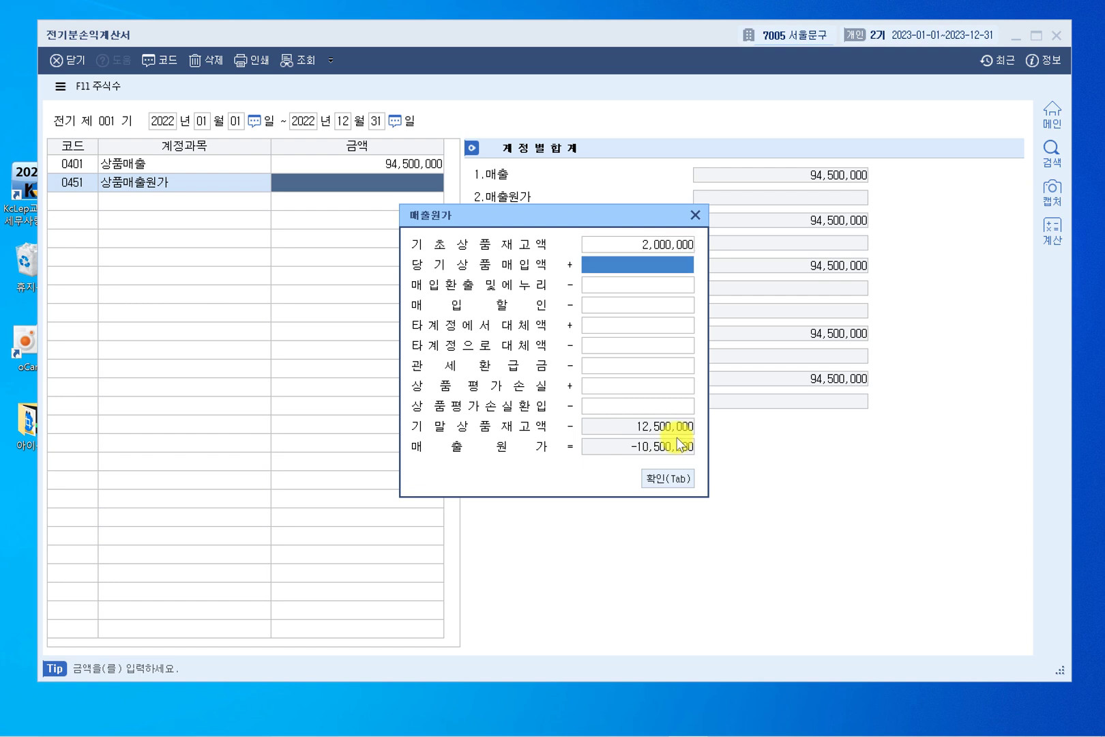
type("60,500,")
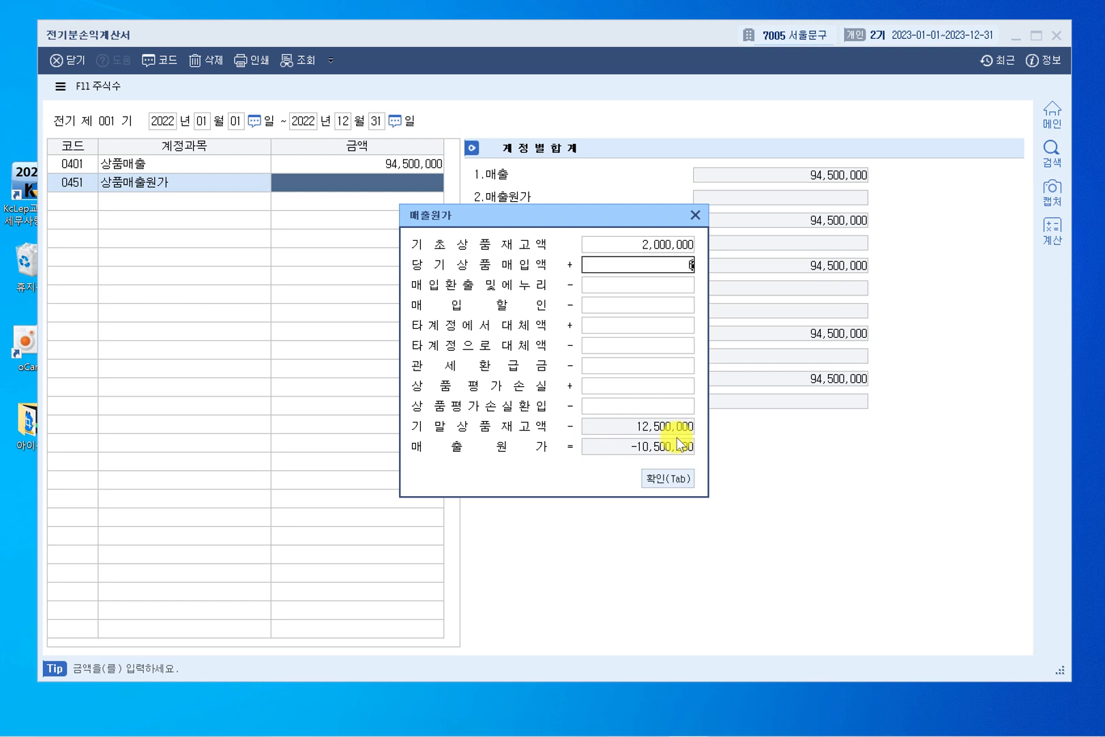
type("000")
key("Return")
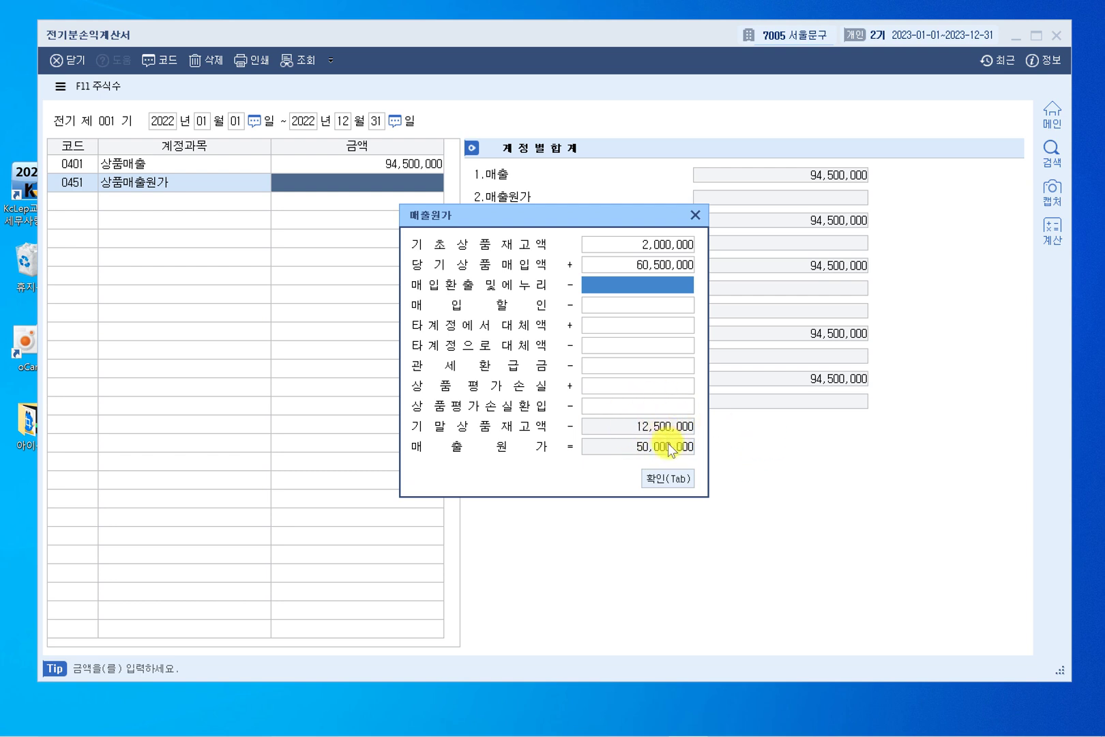
key("Return")
key("Return")
key("Return")
key("Return")
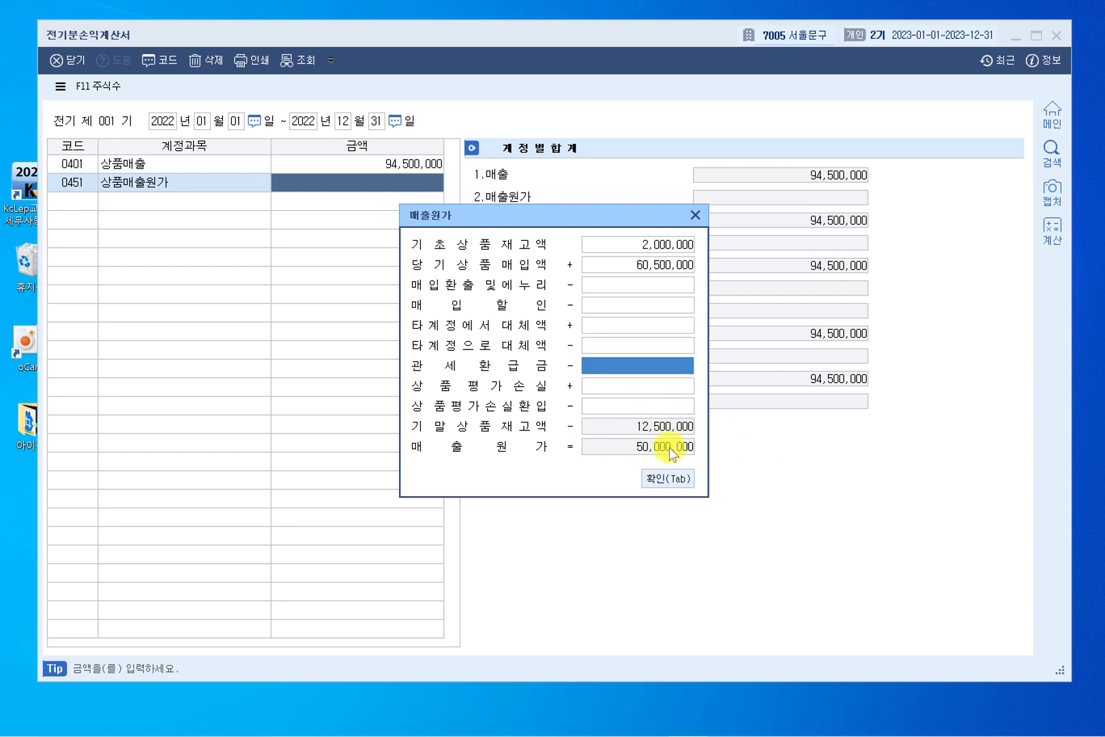
left_click(668, 477)
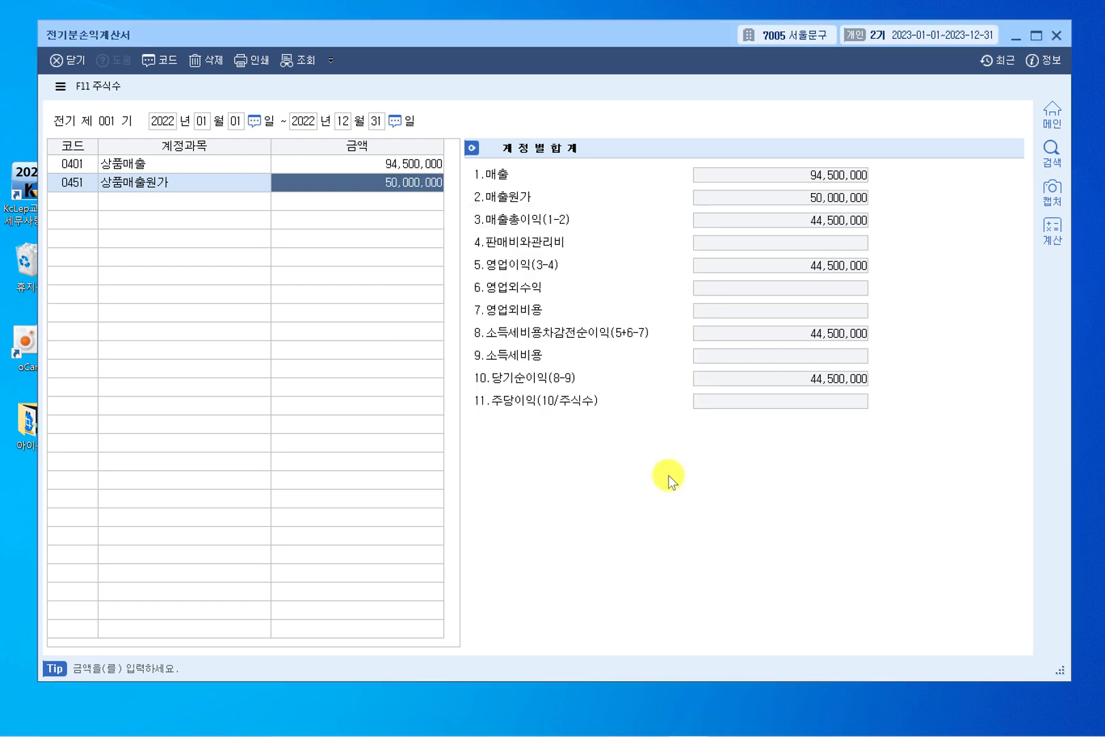
key("Return")
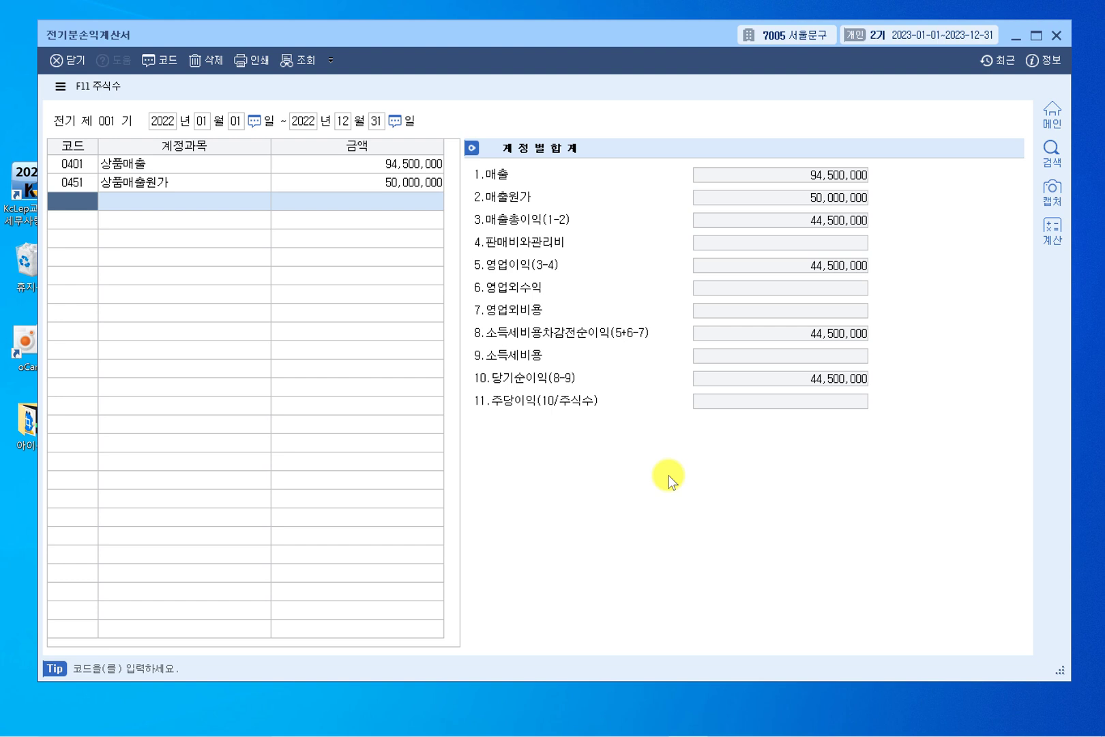
Step: Add 급여 (code 0801) as the third row of the 전기분손익계산서 with an amount of 12,000,000
type("급여")
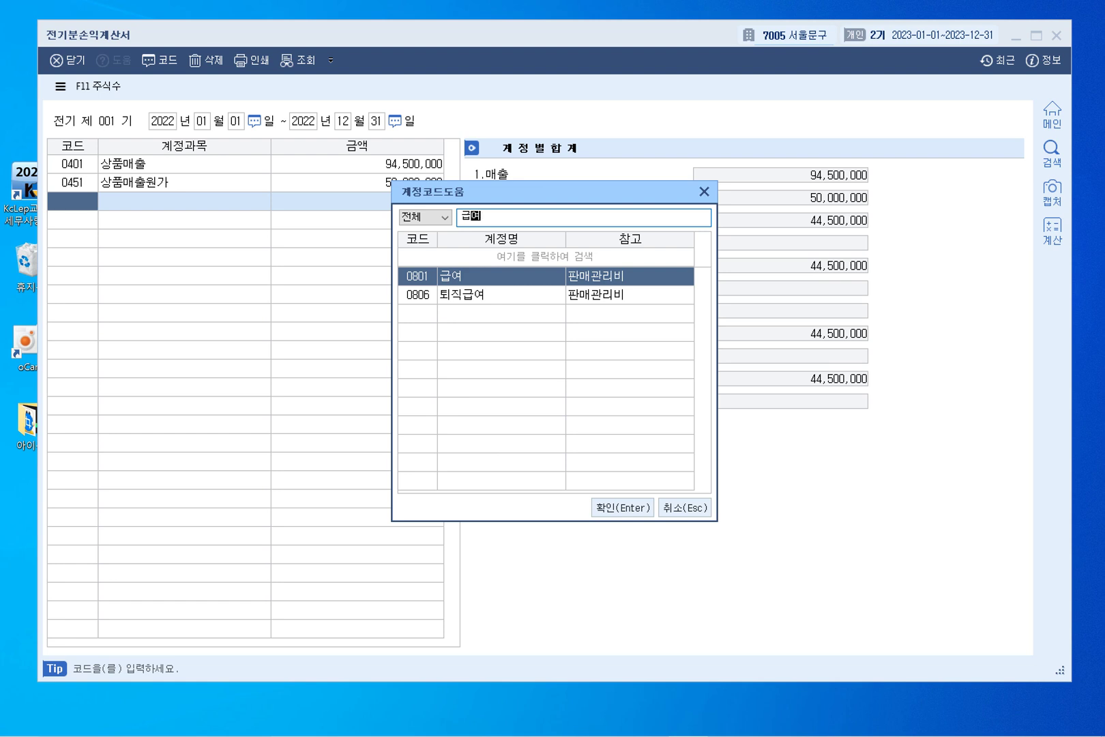
key("Return")
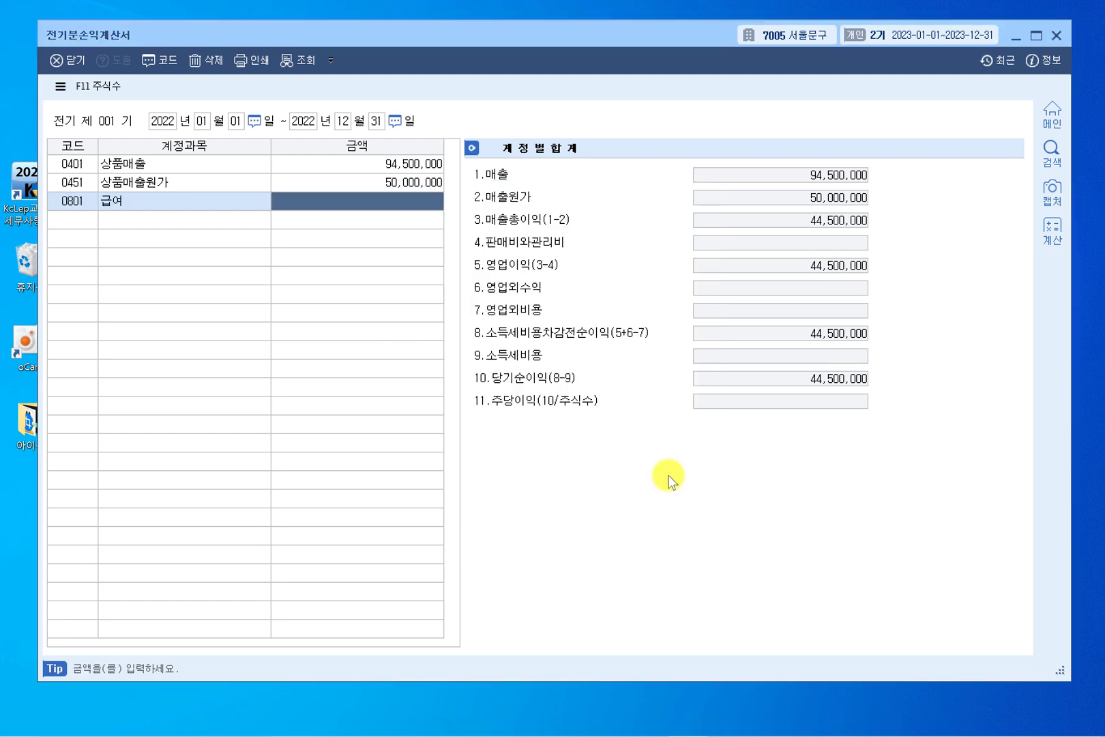
type("12000000")
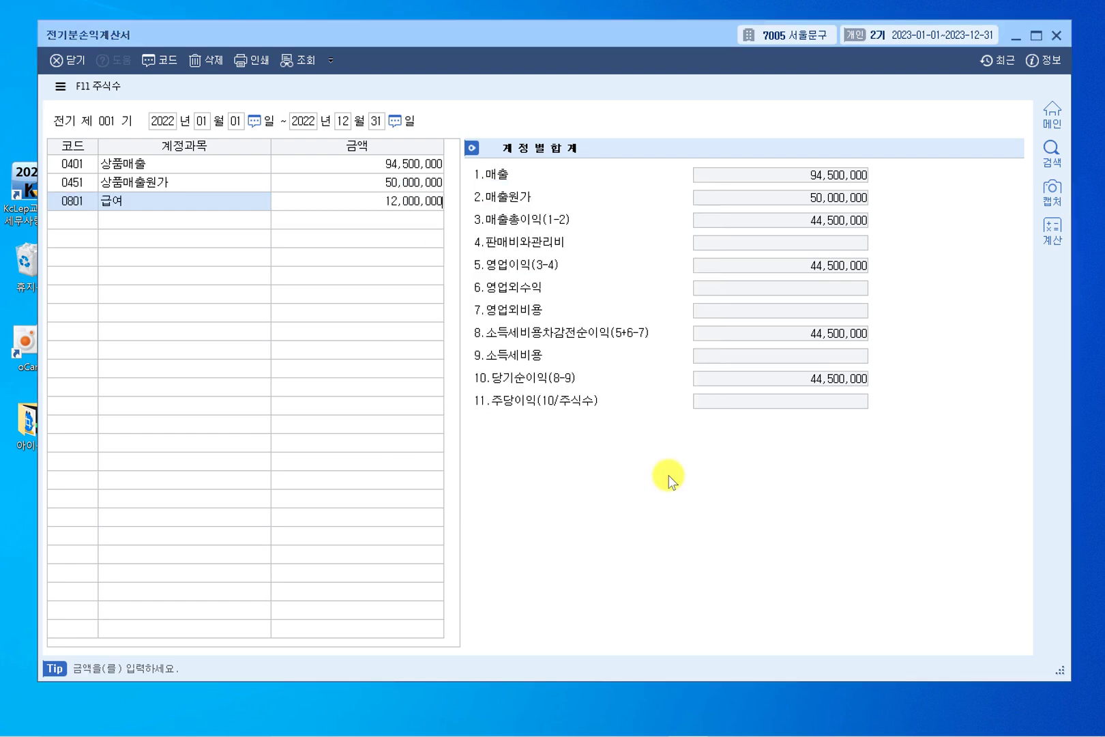
key("Return")
Step: Add 복리후생비 (code 0811) as the next income statement row with an amount of 2,240,000
key("F2")
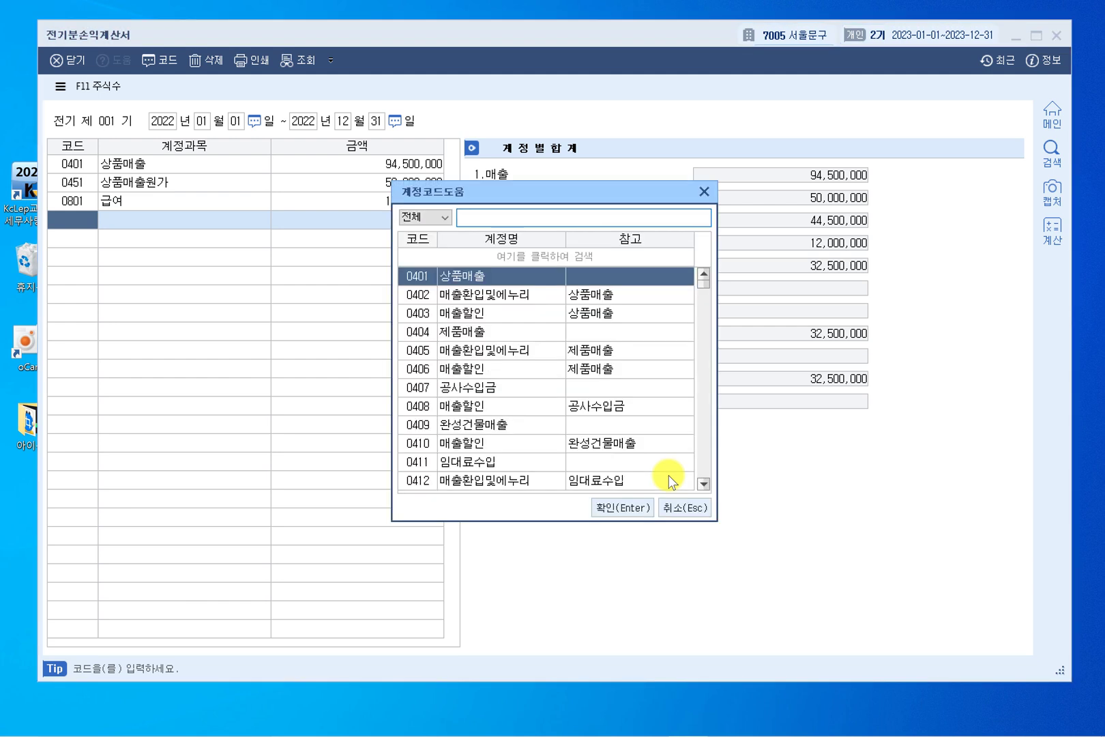
type("복리후생")
key("Return")
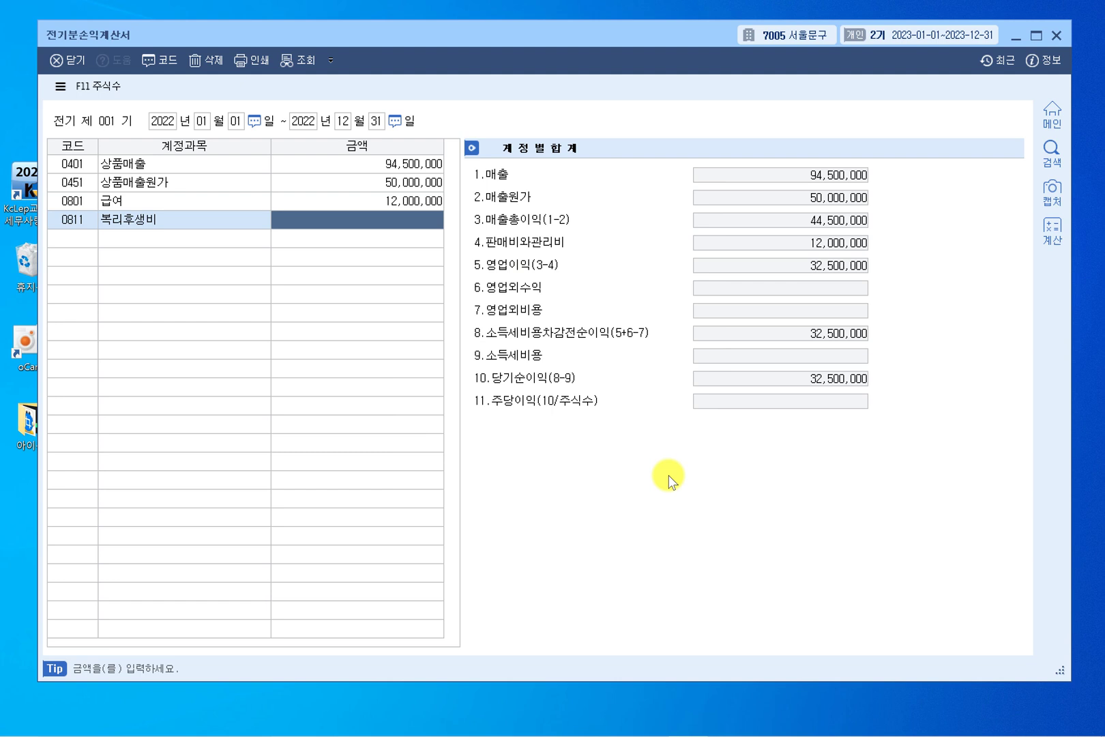
type("2240000")
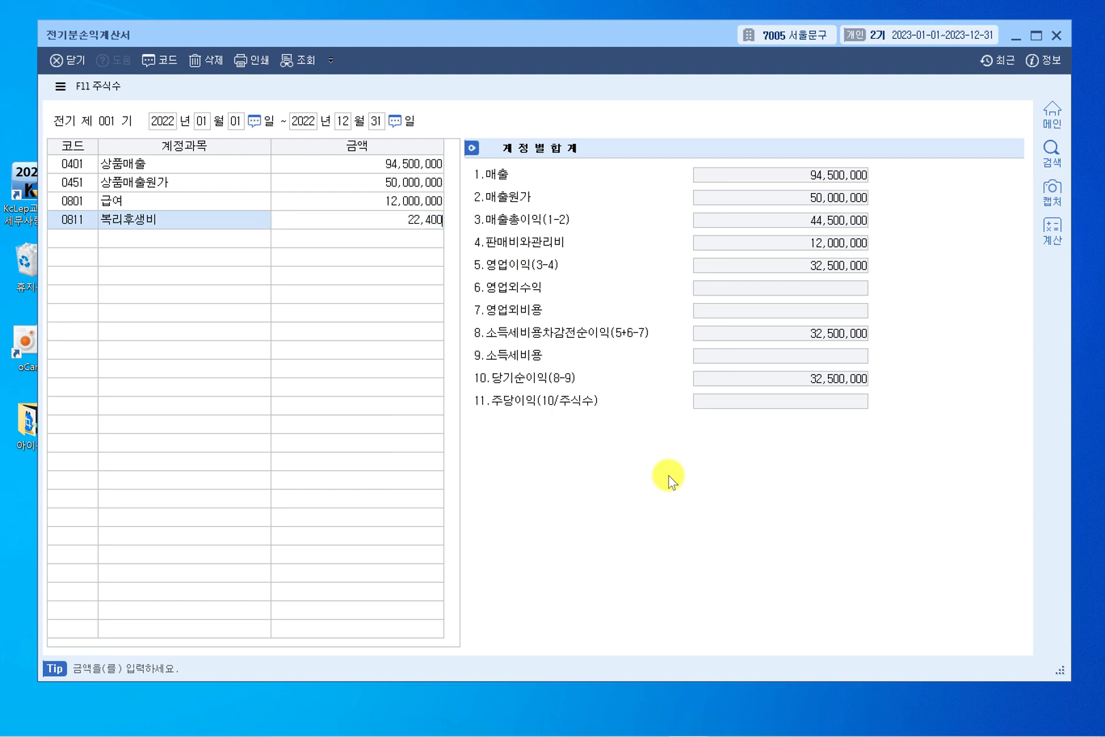
key("Return")
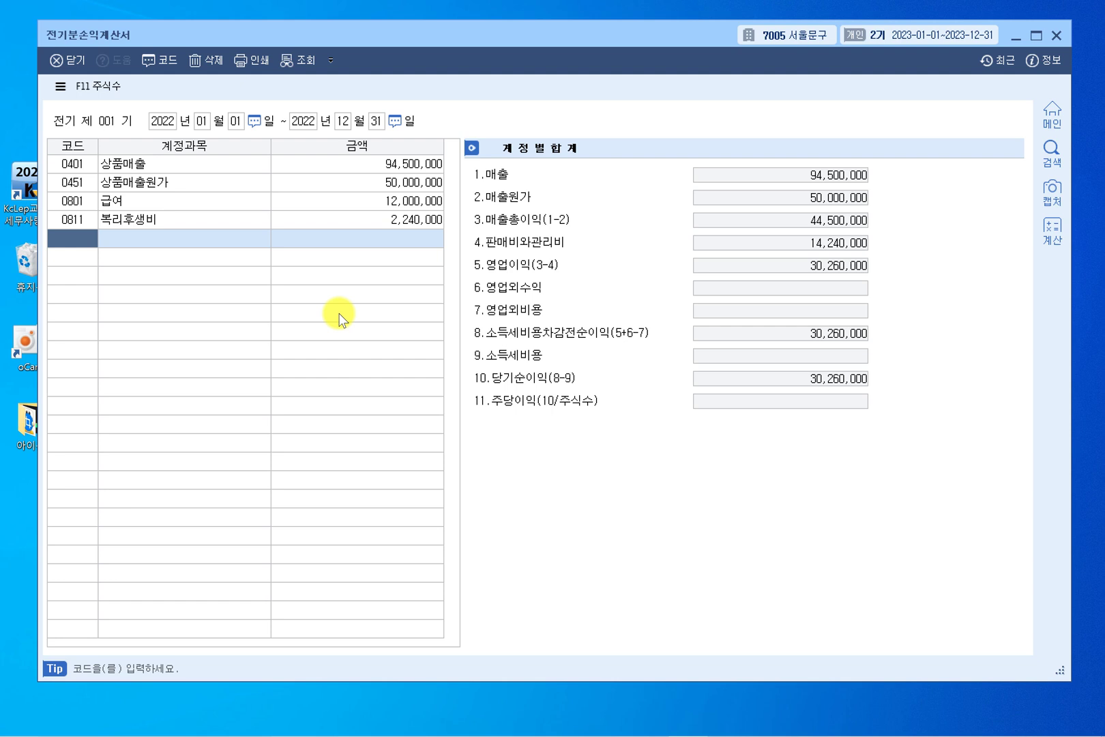
Step: Add 여비교통비 (code 0812) as the next income statement row with an amount of 770,000
key("F2")
type("여비교통")
key("Return")
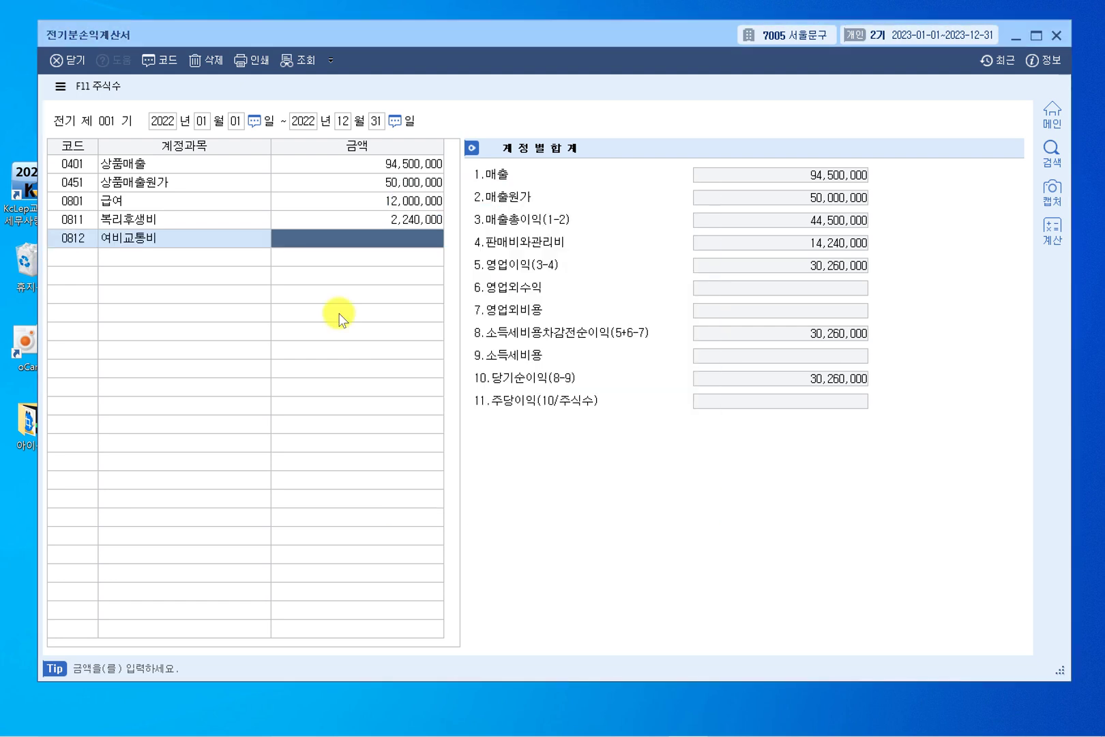
type("7700000")
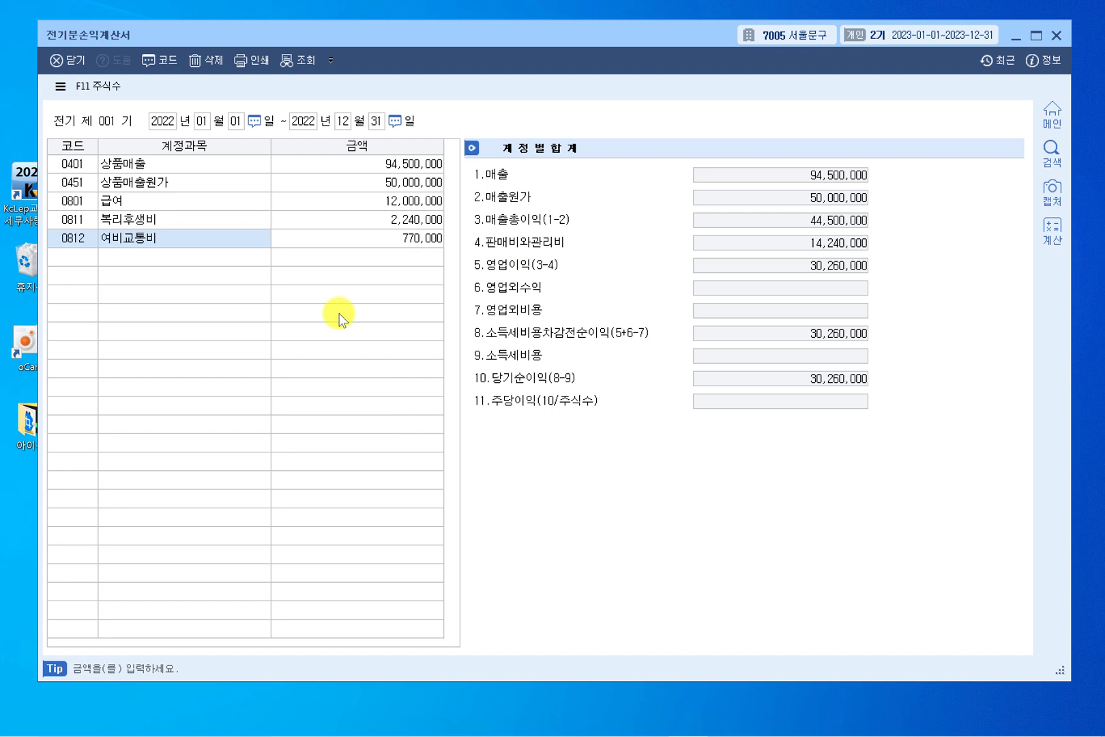
key("Return")
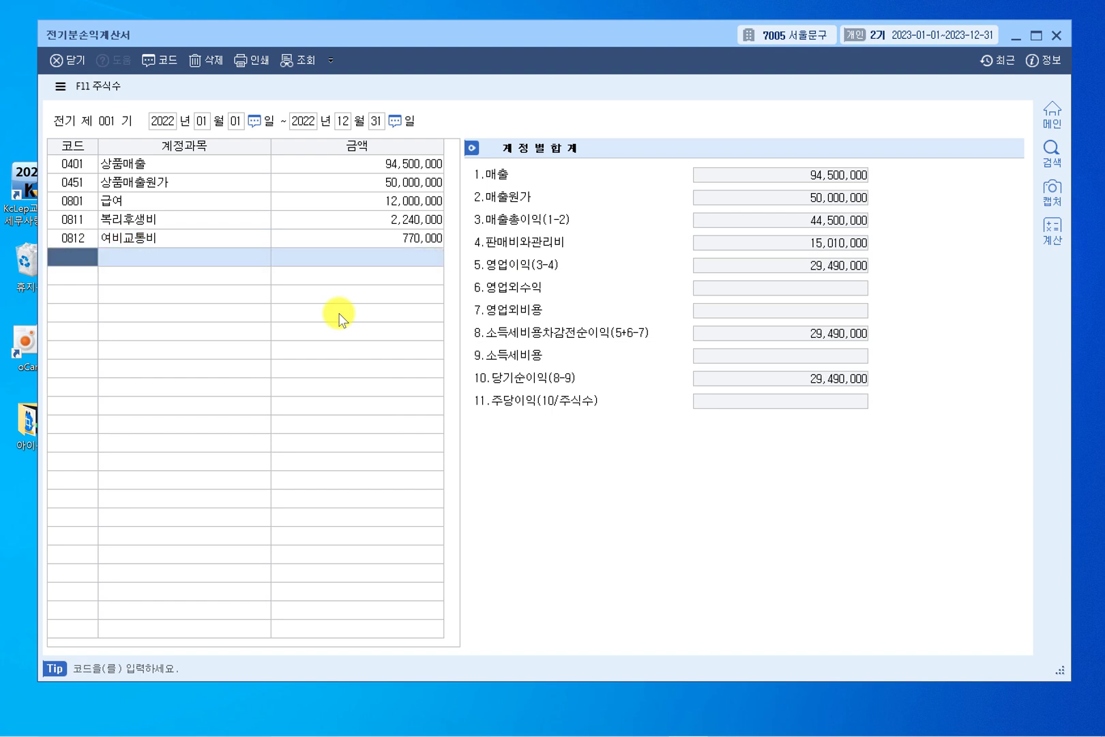
Step: Add 접대비 (code 0813, 판매관리비) as the next income statement row with an amount of 950,000
key("F2")
type("접대")
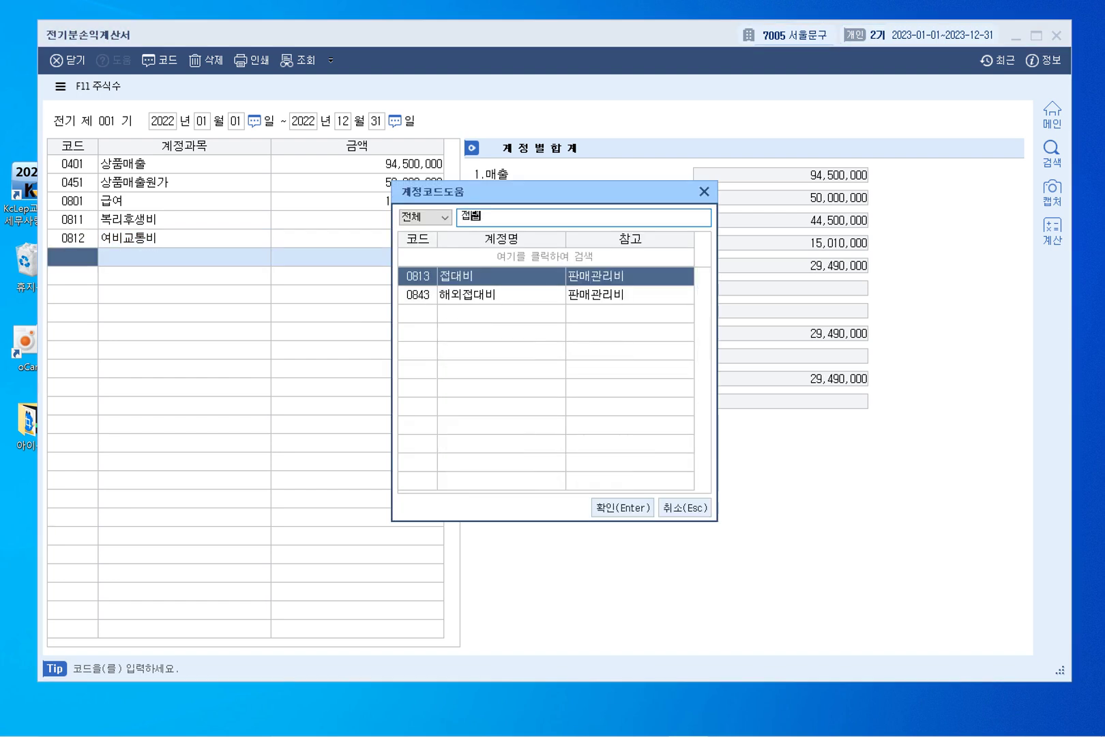
key("Return")
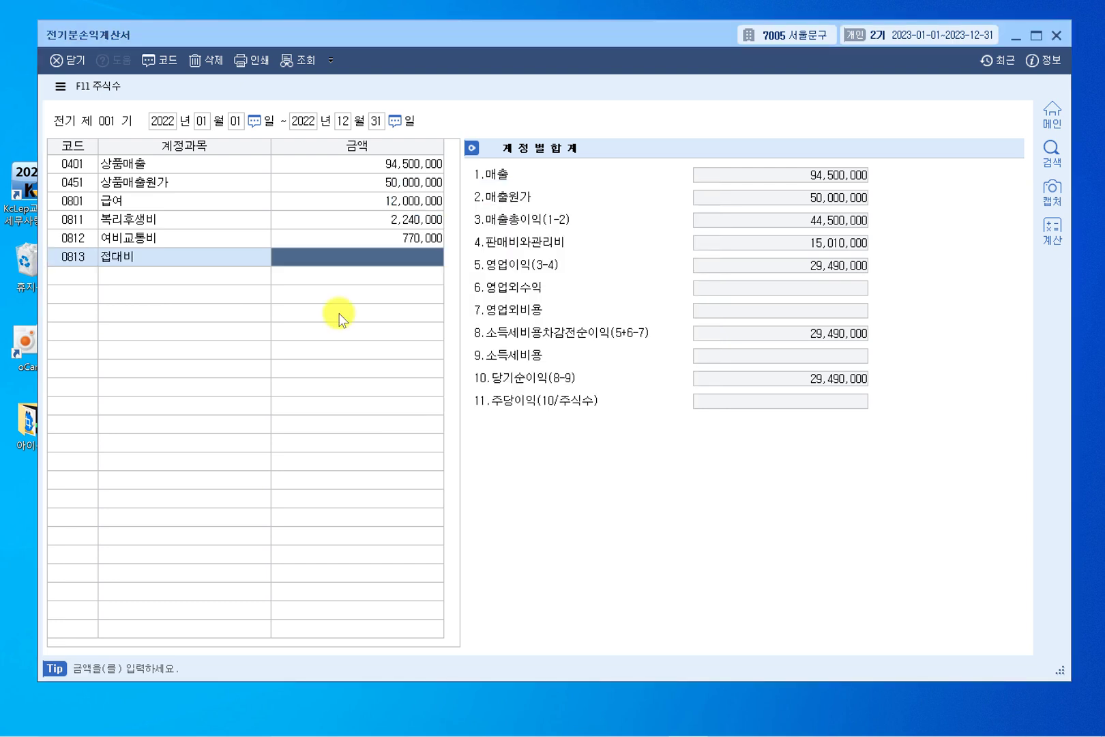
type("9500000")
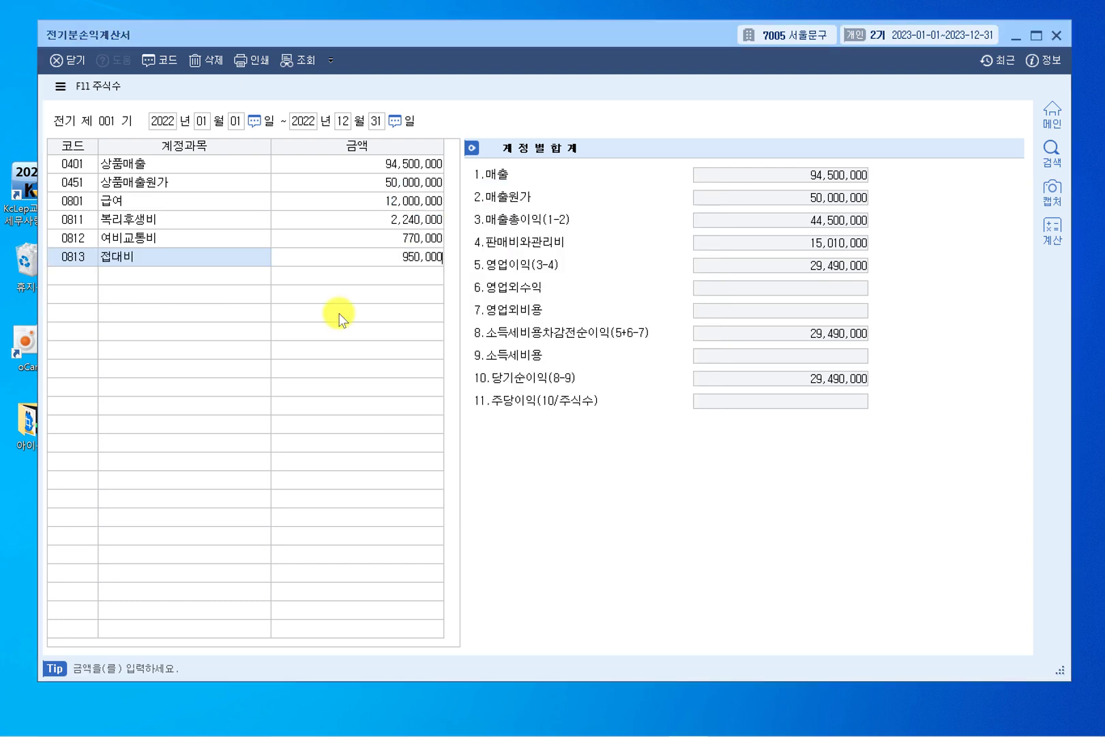
key("Return")
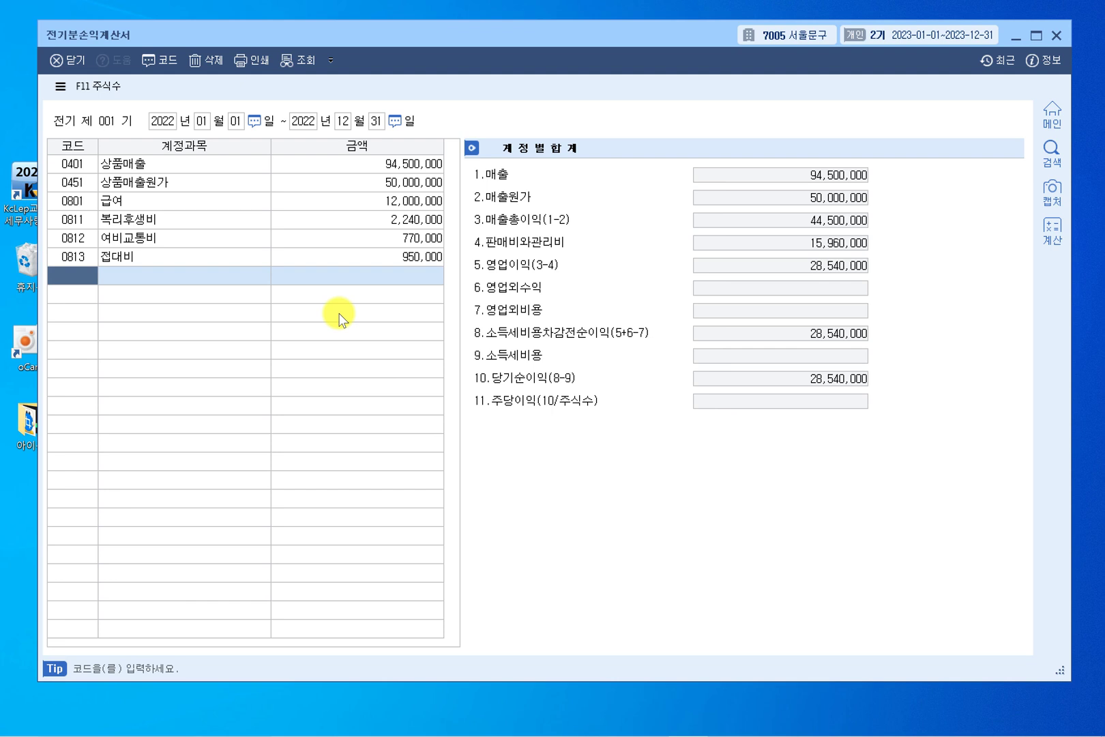
Step: Add 임차료 (code 0819) as the next income statement row with an amount of 13,500,000
type("임차료")
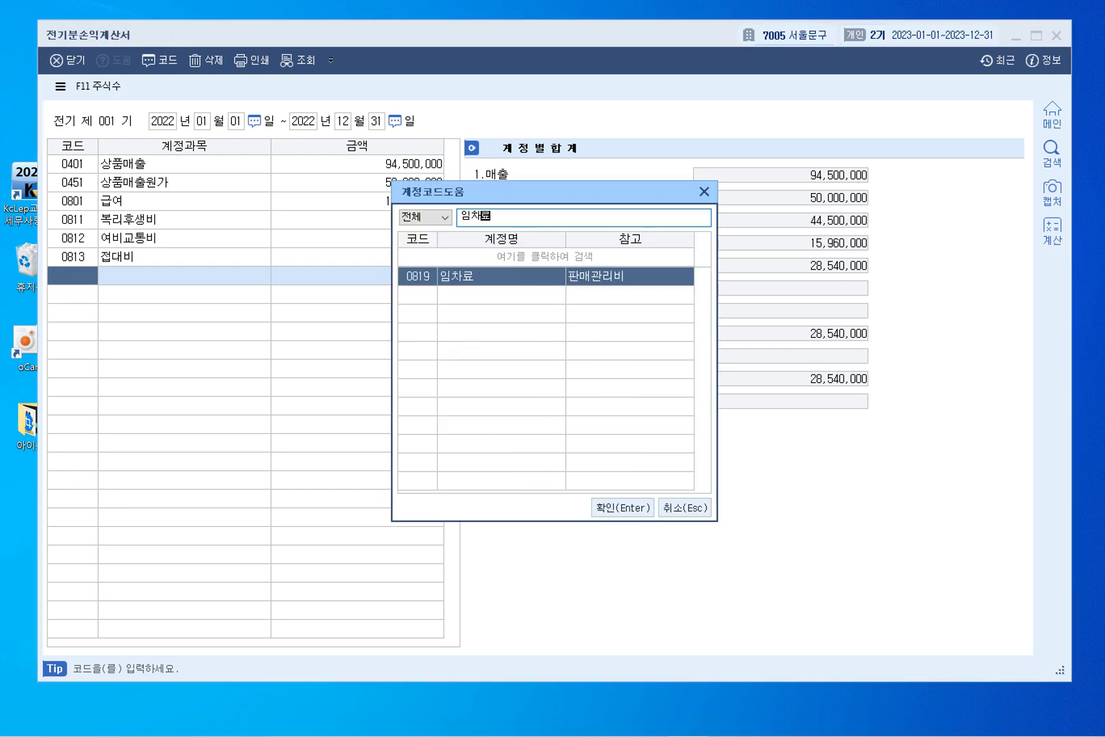
key("Return")
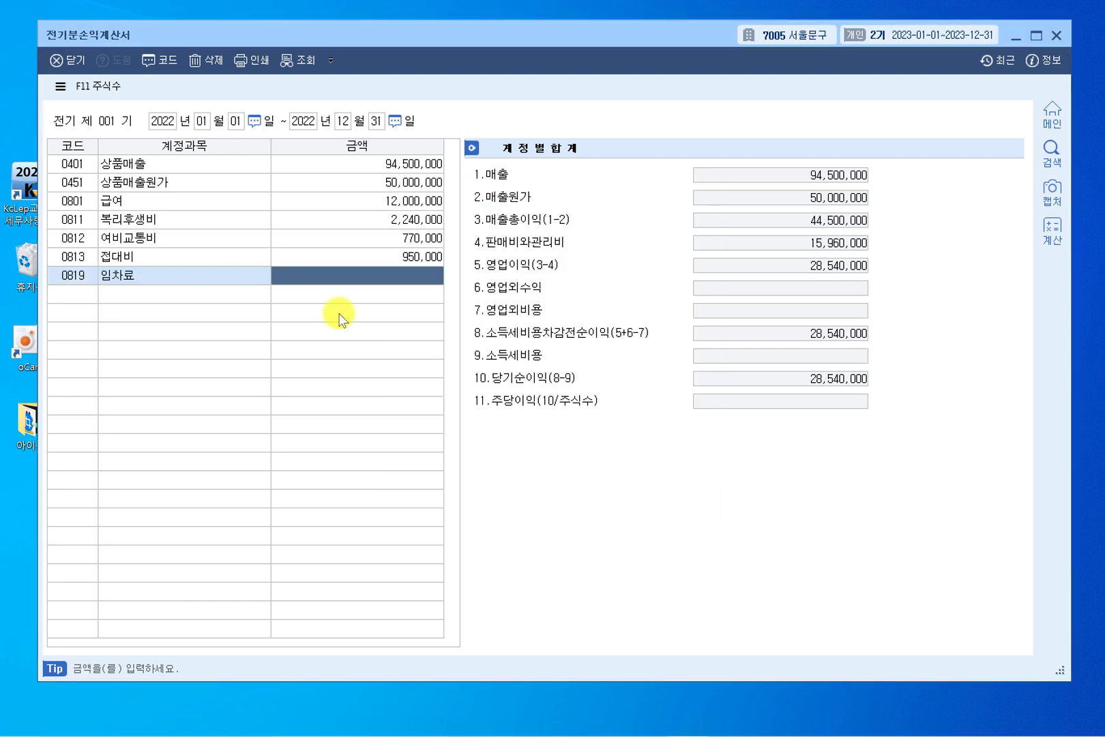
type("13500000")
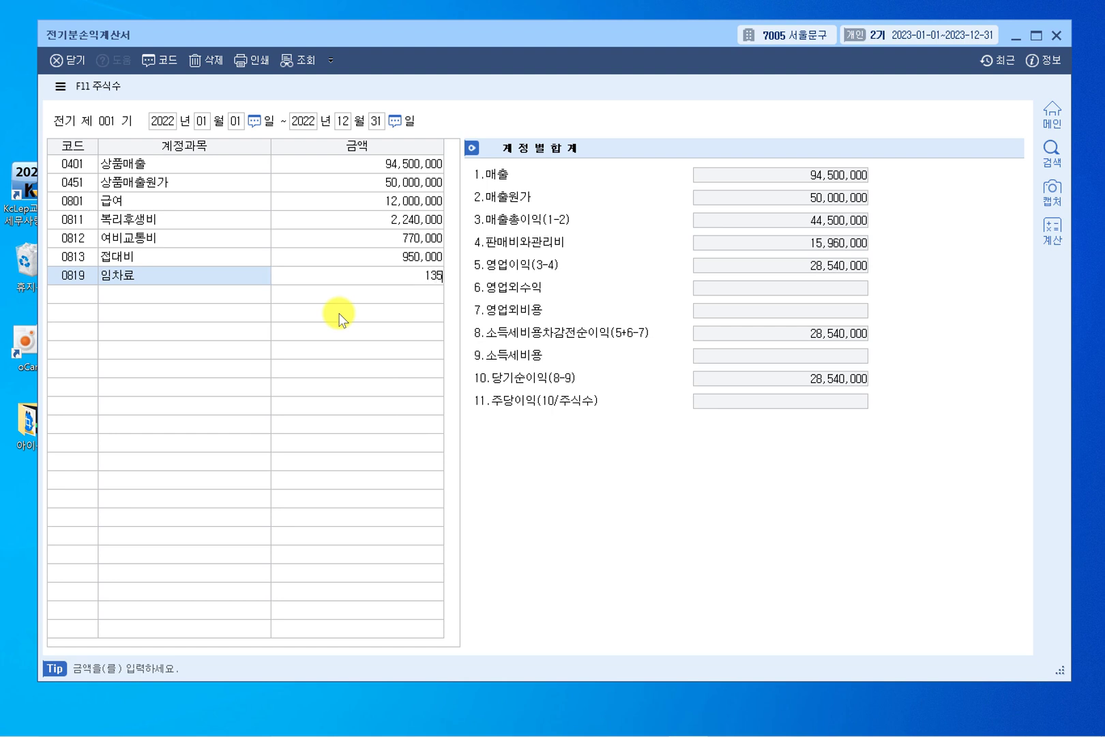
key("Return")
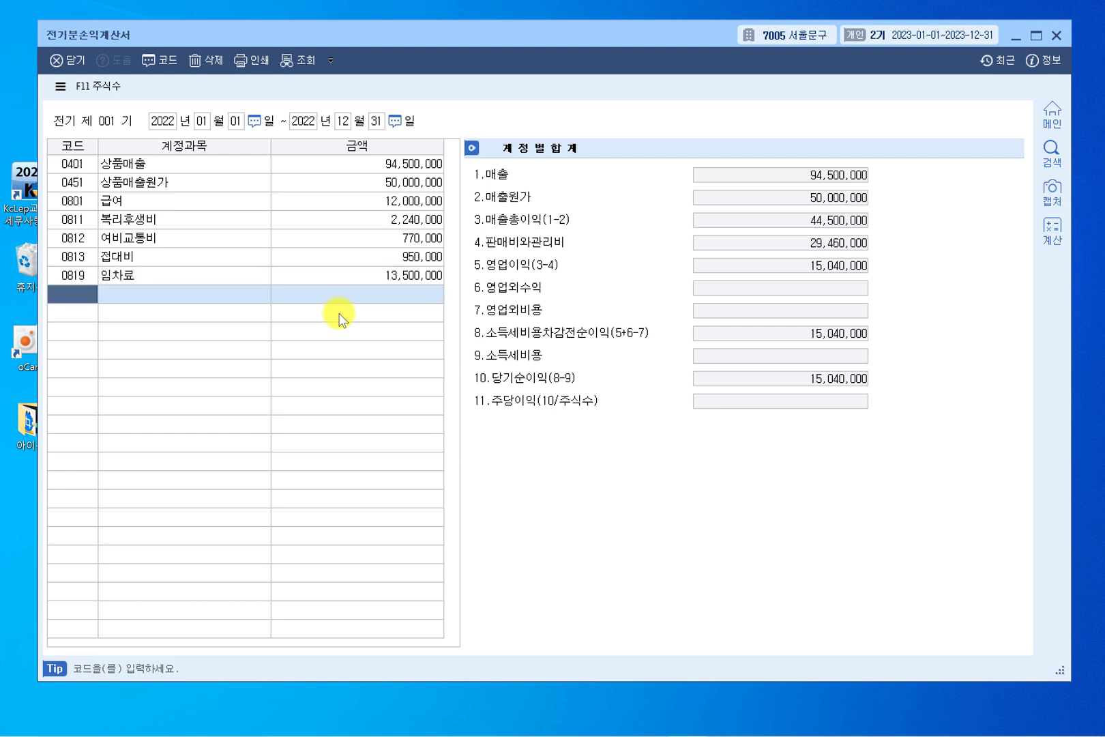
Step: Correct the amount of the 임차료 row to 1,350,000
key("Up")
key("Right")
type("1")
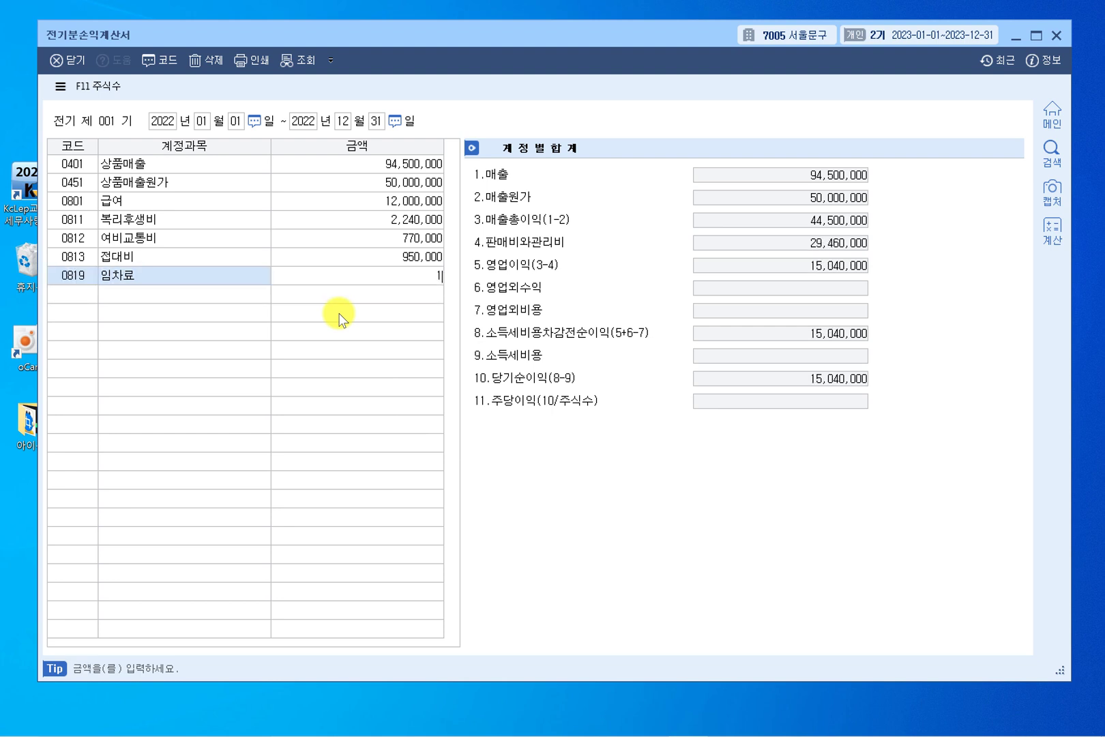
type(",350,000")
key("Return")
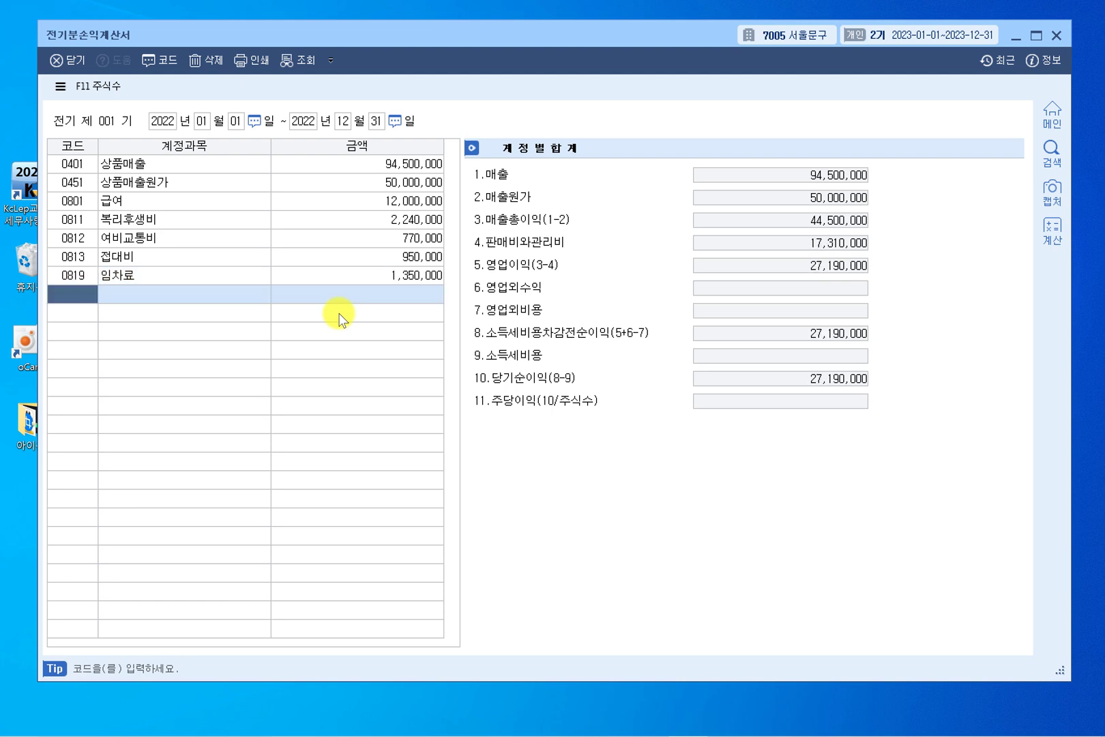
key("F2")
type("임차료")
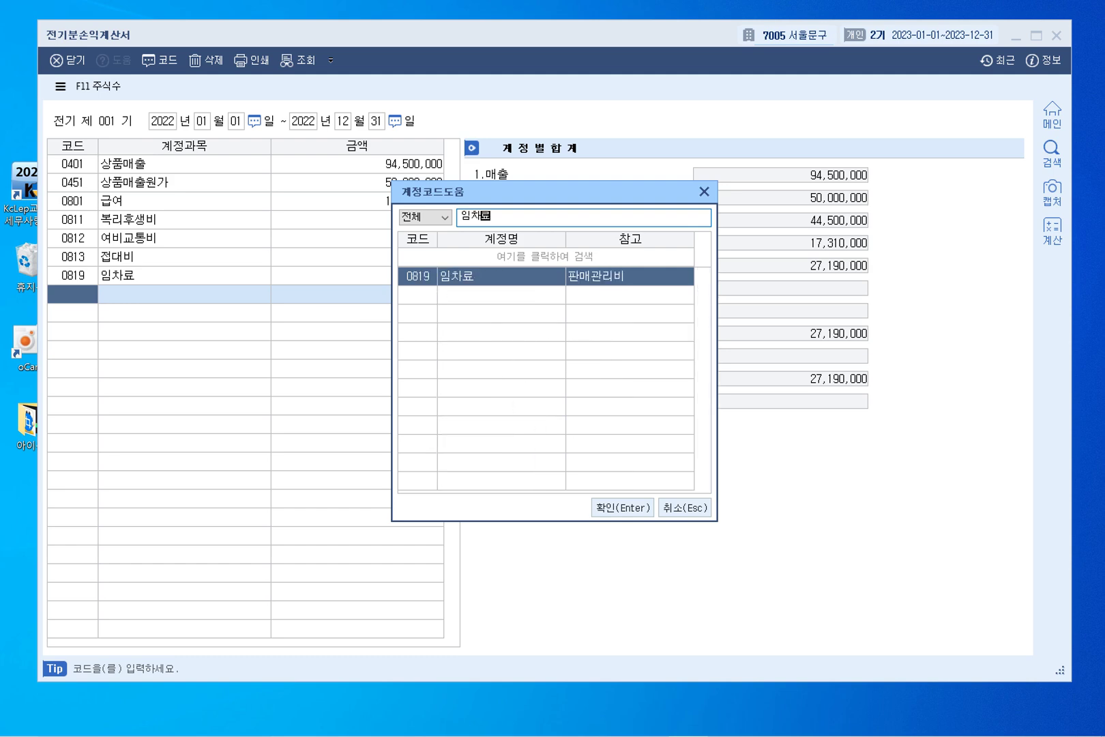
key("Return")
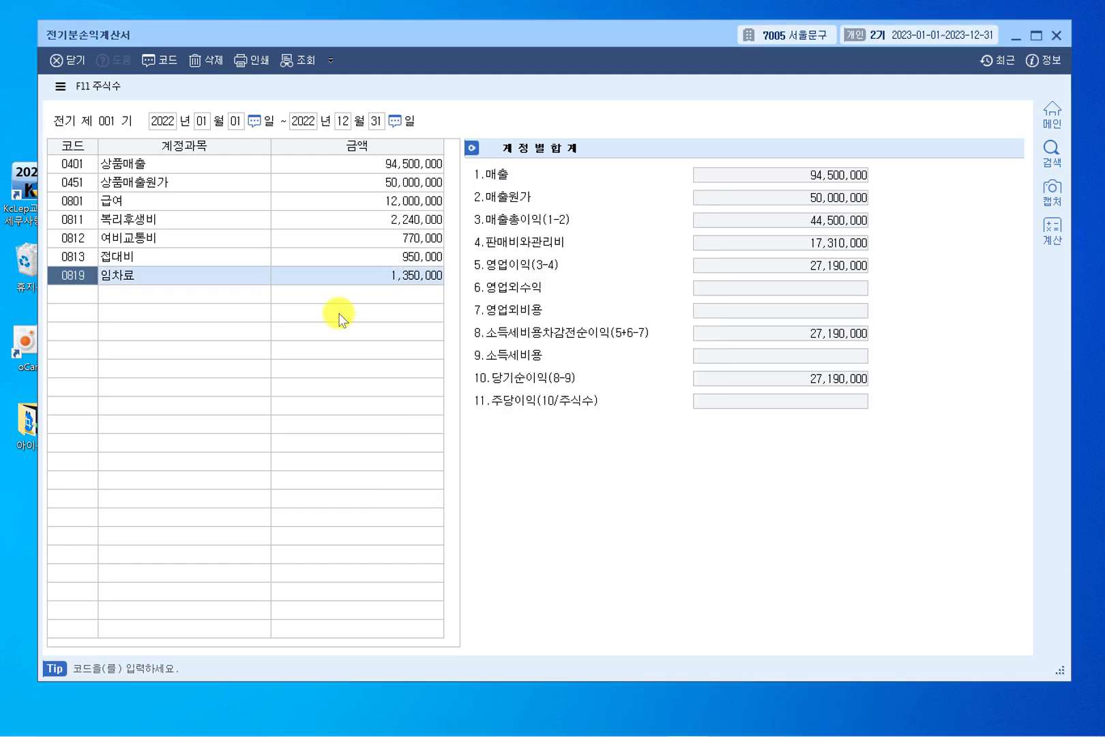
key("Down")
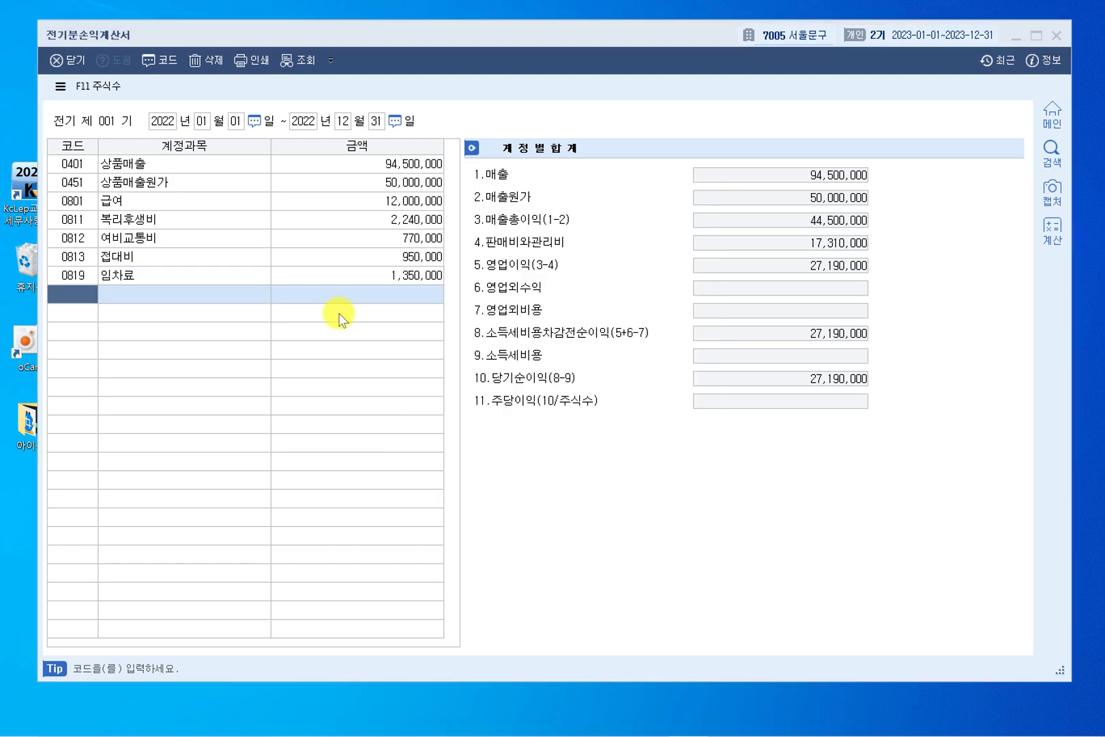
Step: Add 수도광열비 (code 0815) in the row below 임차료 with an amount of 500,000
key("F2")
type("수")
type("도광열")
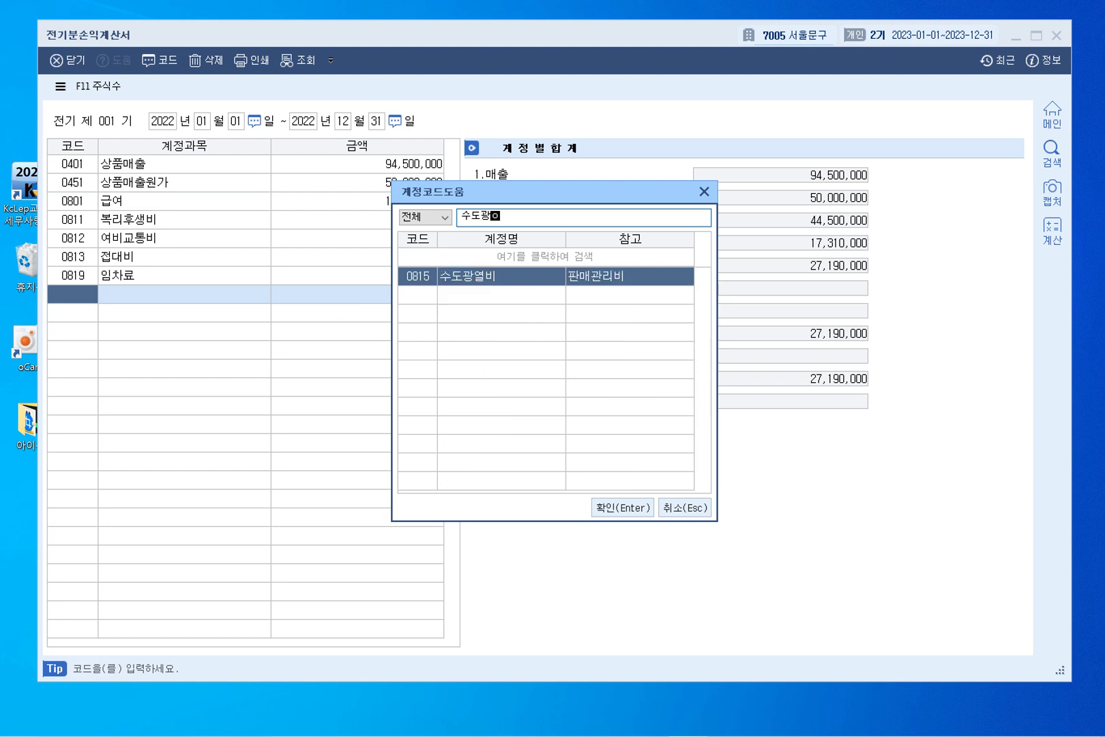
key("Return")
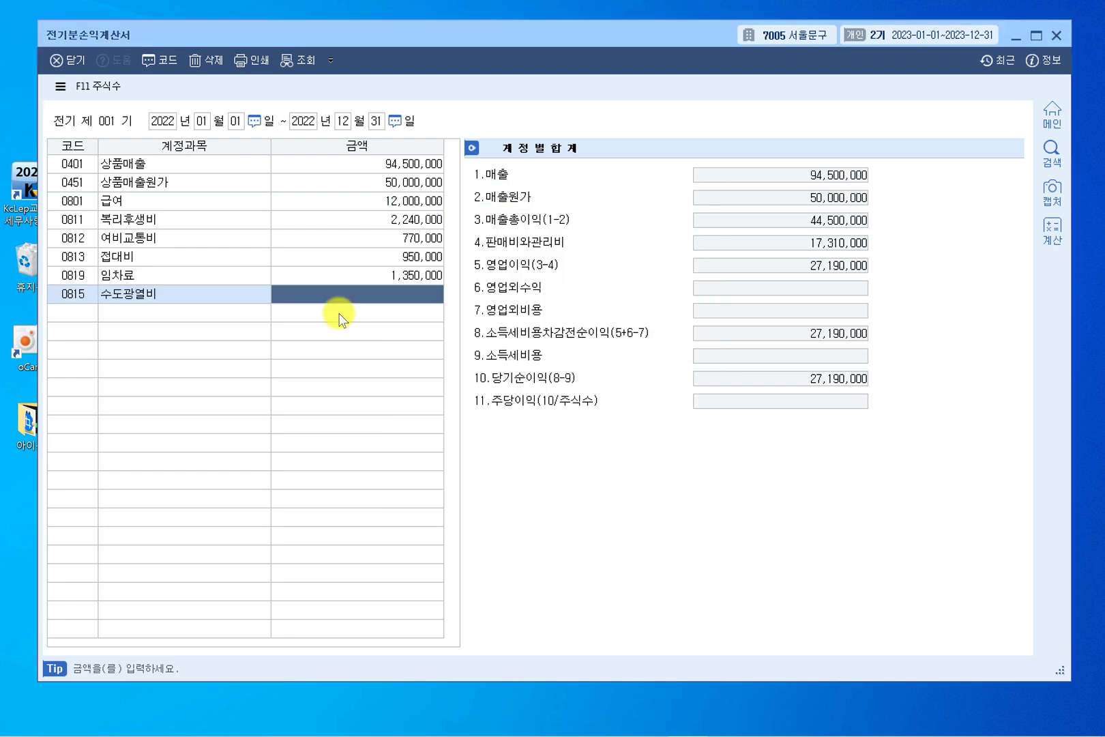
type("500+")
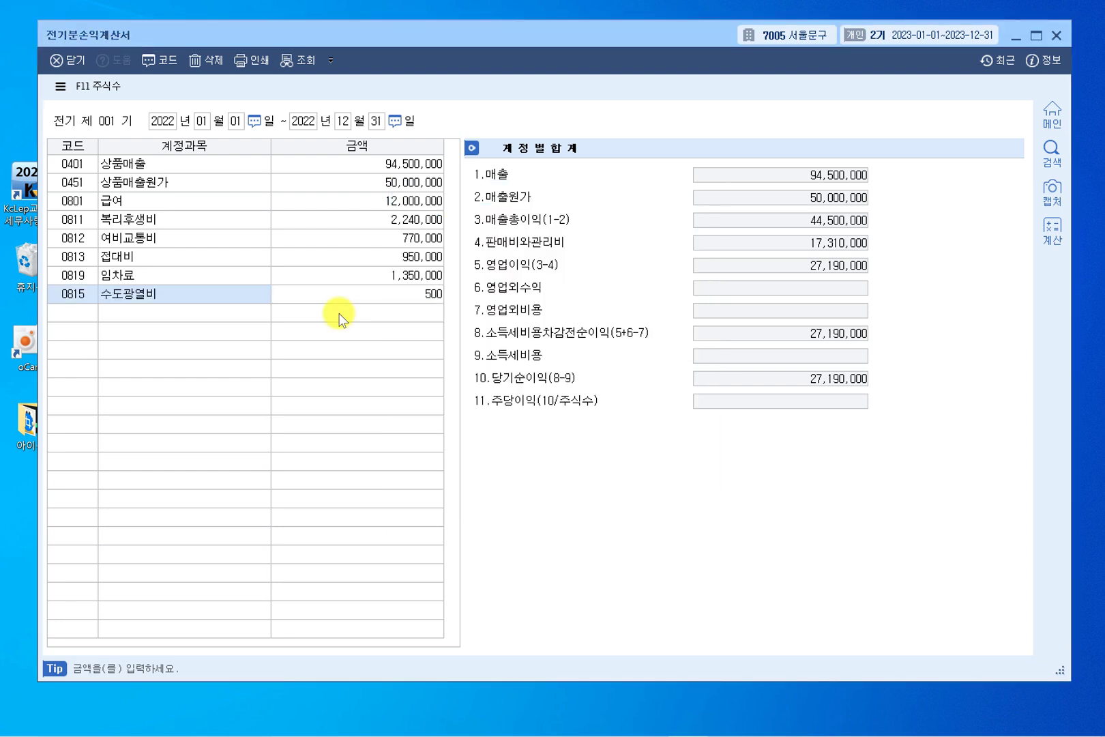
key("Return")
Step: Add 세금과공과 (code 0817) as the next income statement row with an amount of 420,000
key("F2")
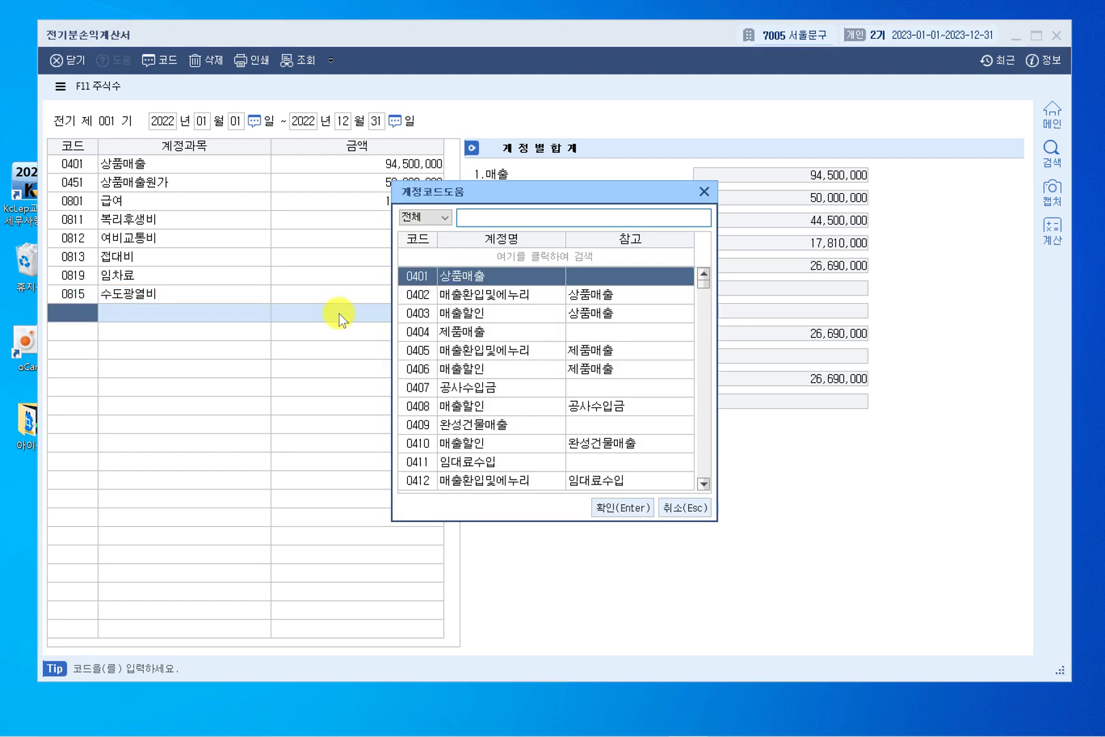
type("세금과")
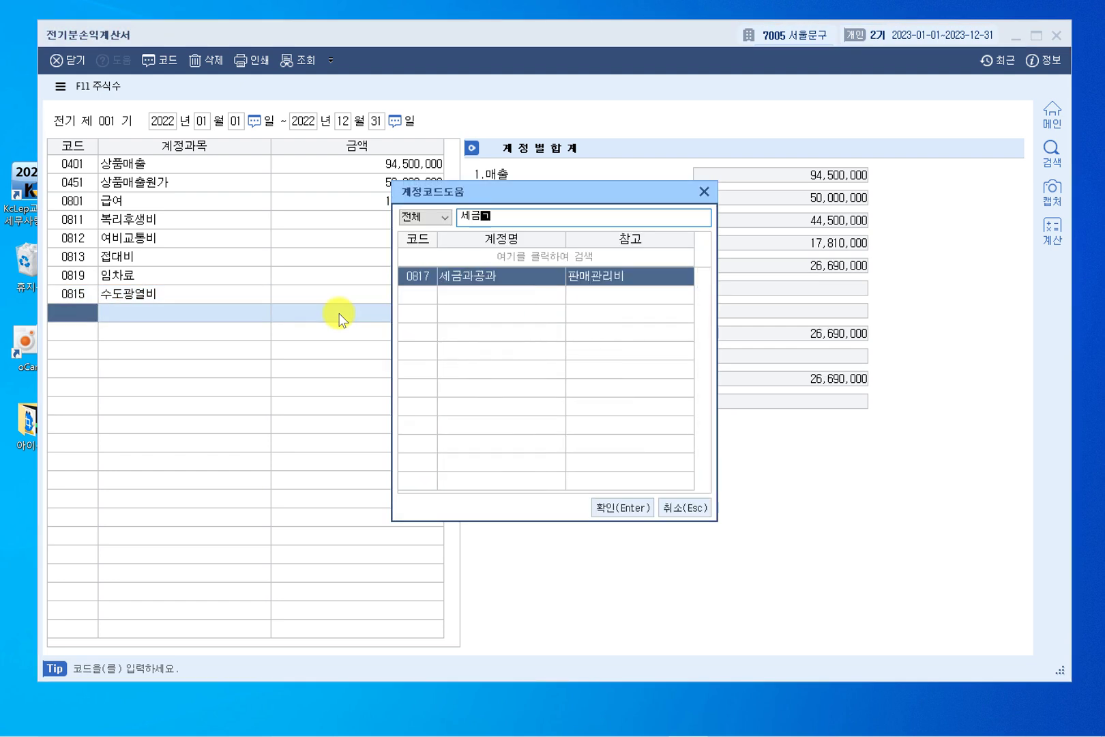
key("Return")
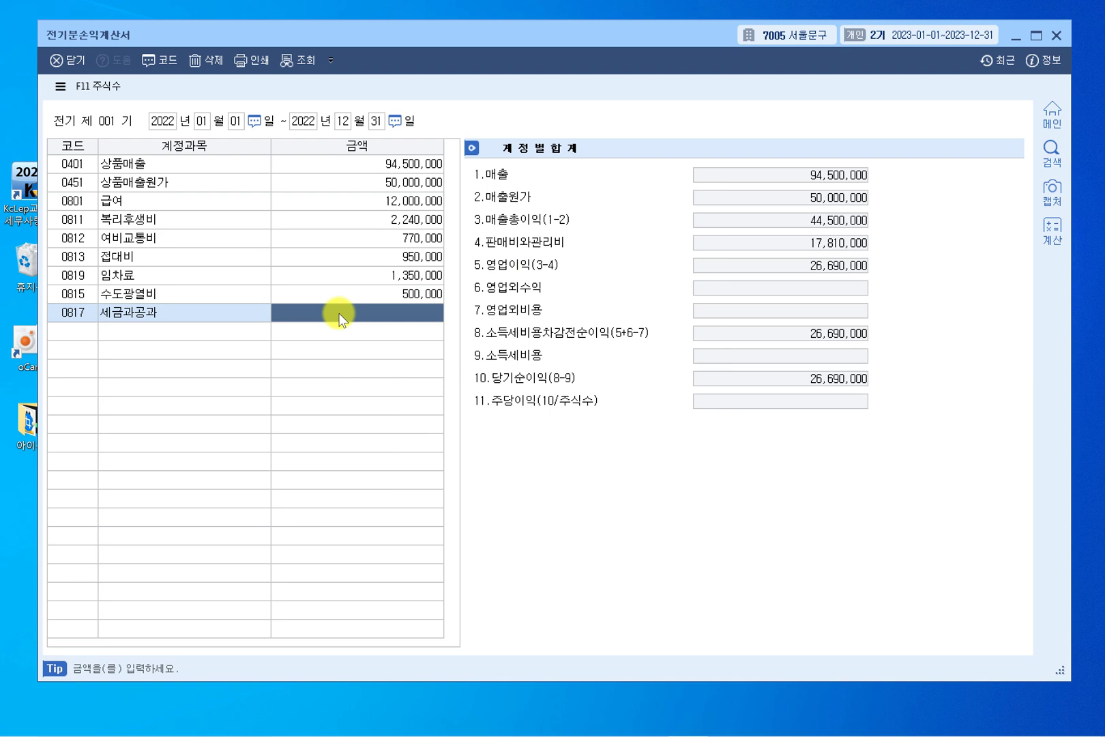
type("4200000")
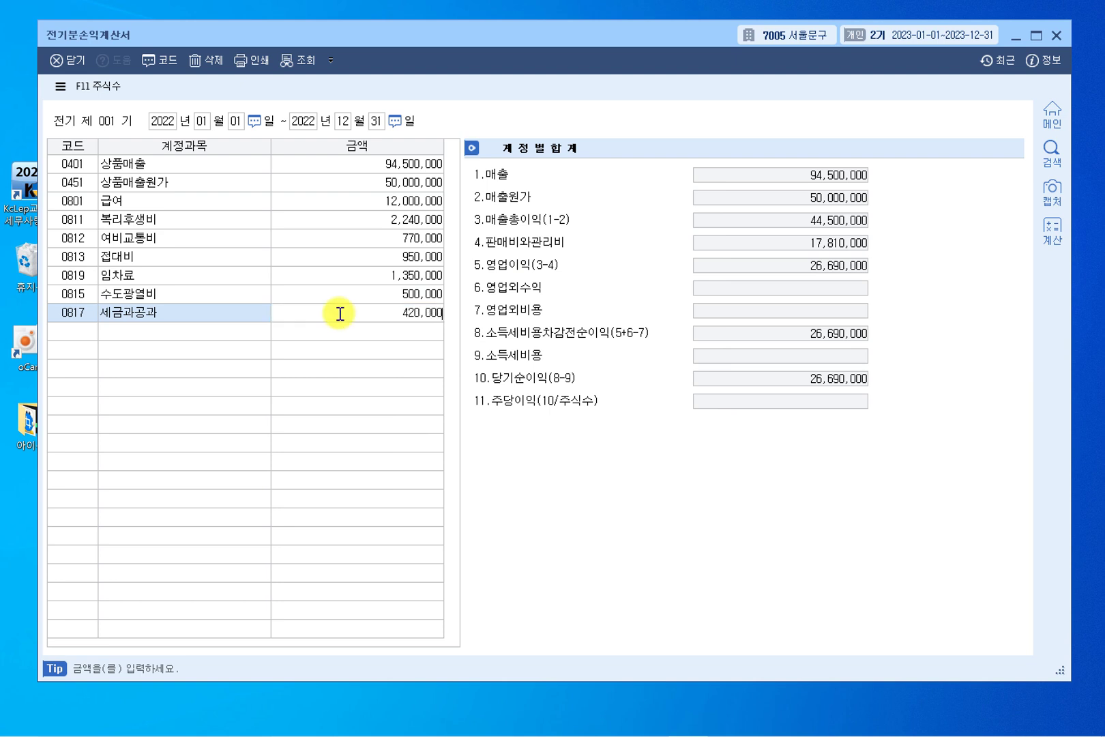
key("Return")
Step: Add 감가상각비 (code 0818) as the next income statement row with an amount of 800,000
key("F2")
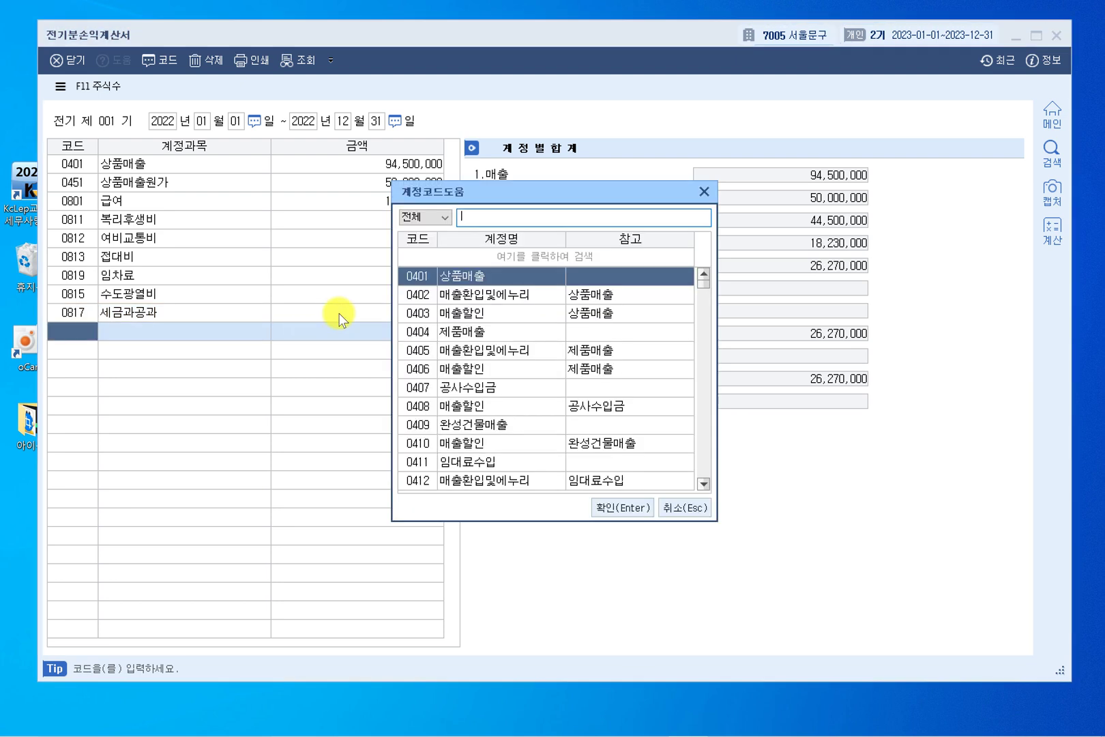
type("감가사")
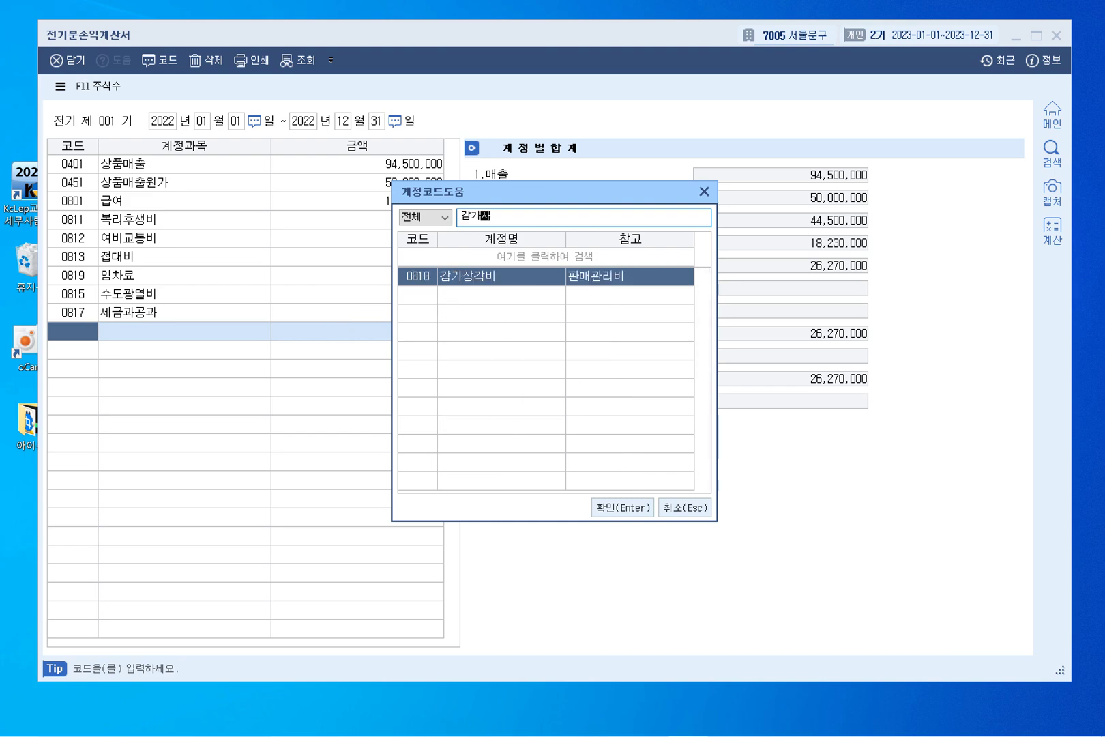
key("Return")
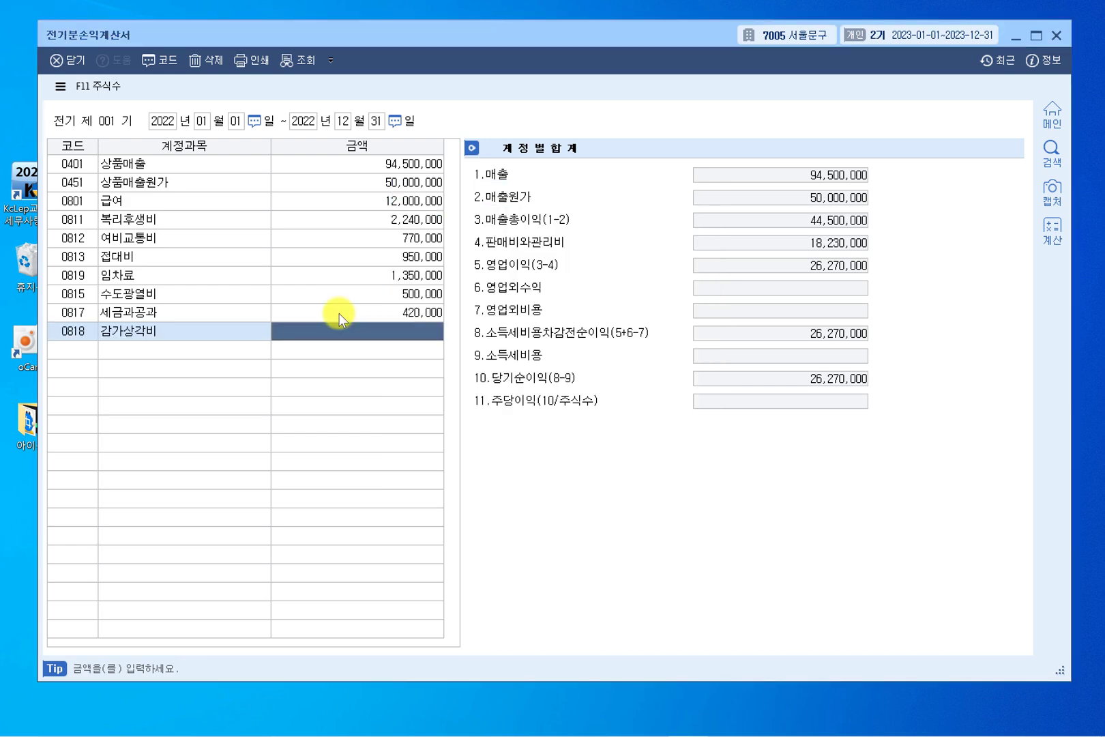
type("800")
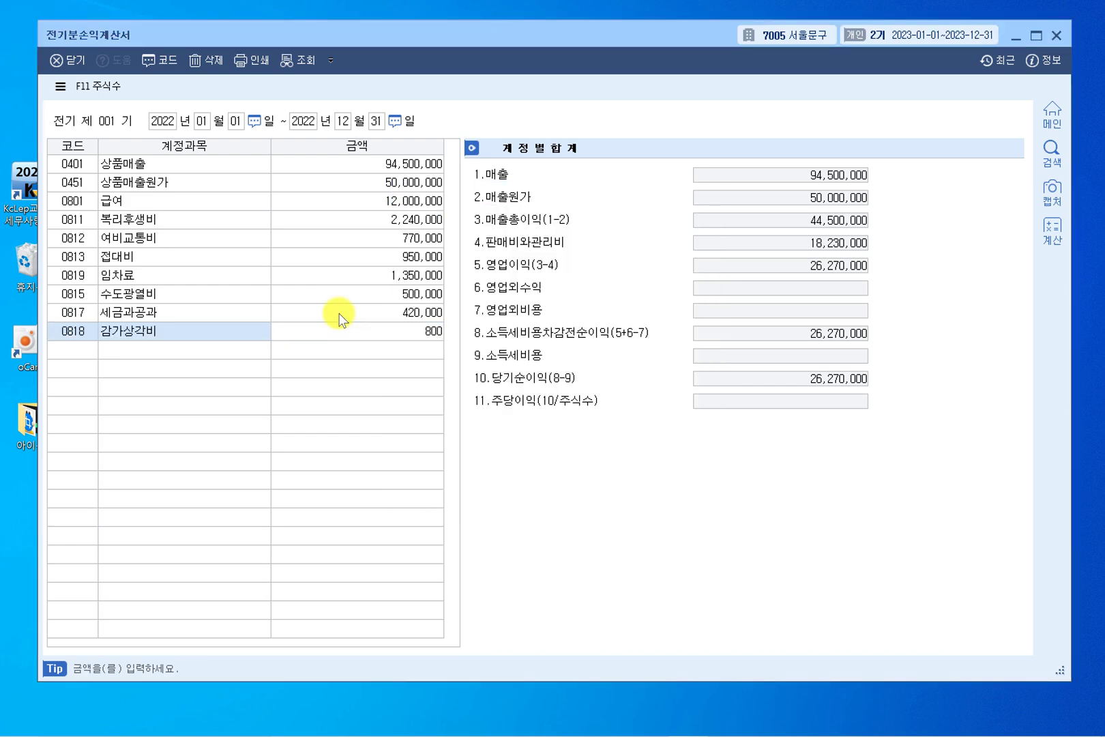
type(",000")
key("Return")
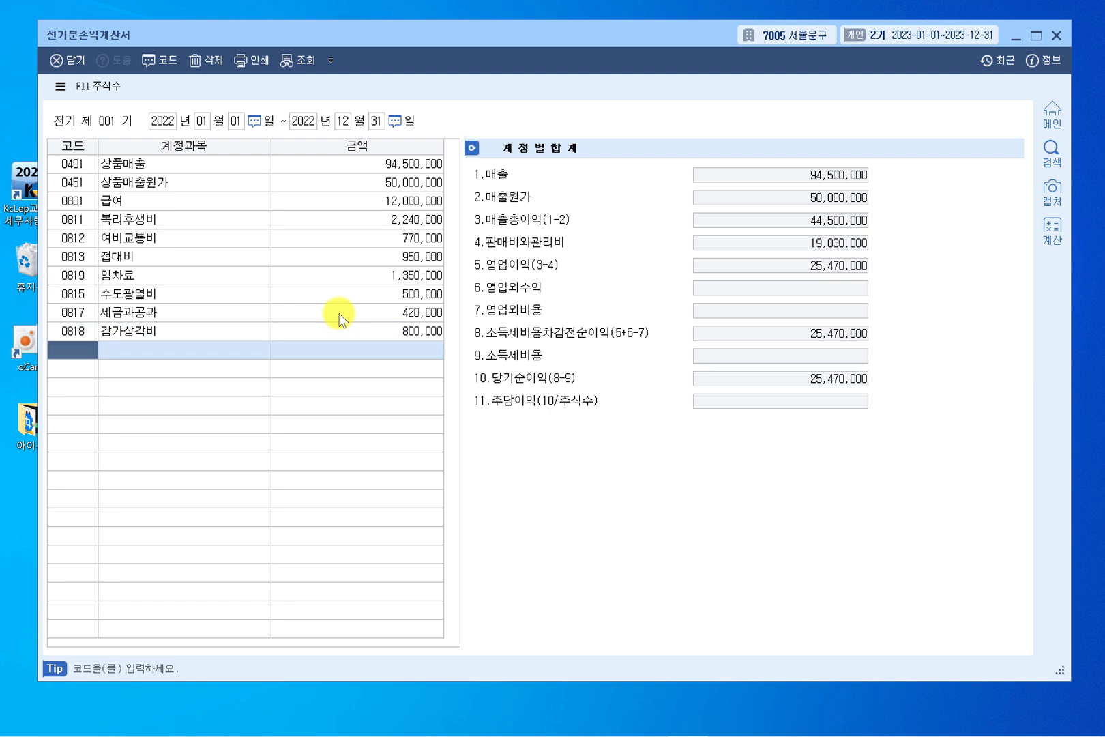
Step: Add 이자수익 (code 0901) as the next income statement row with an amount of 2,400,000
key("F2")
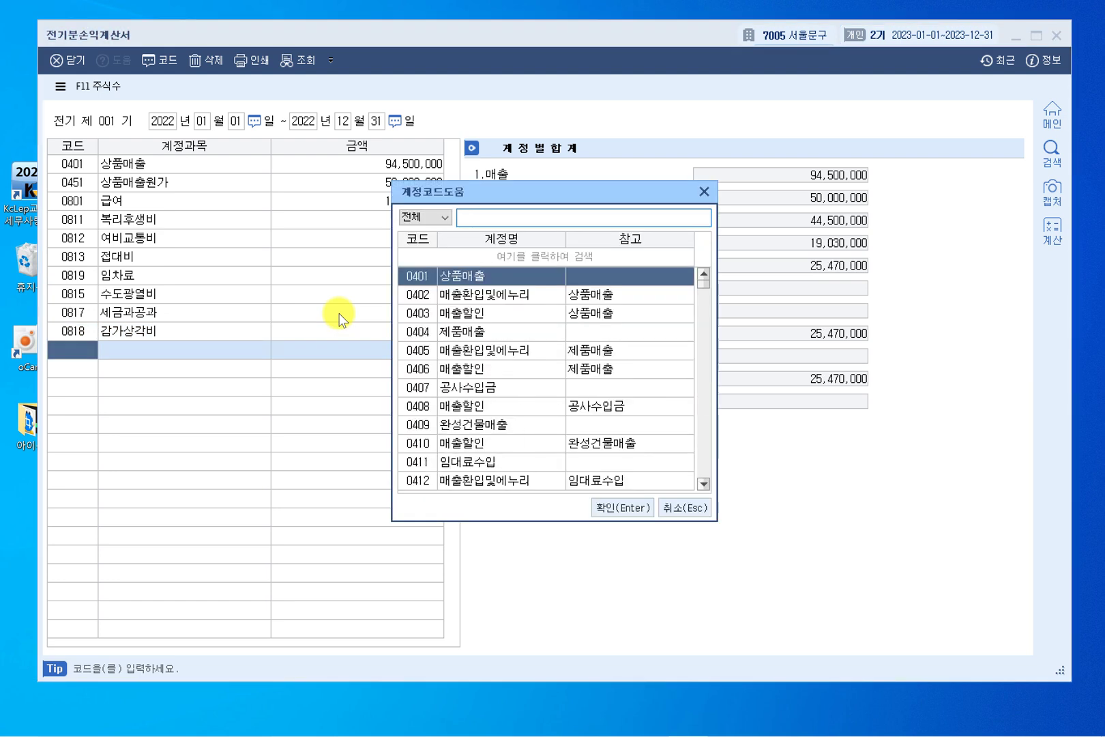
type("이자수익")
key("Return")
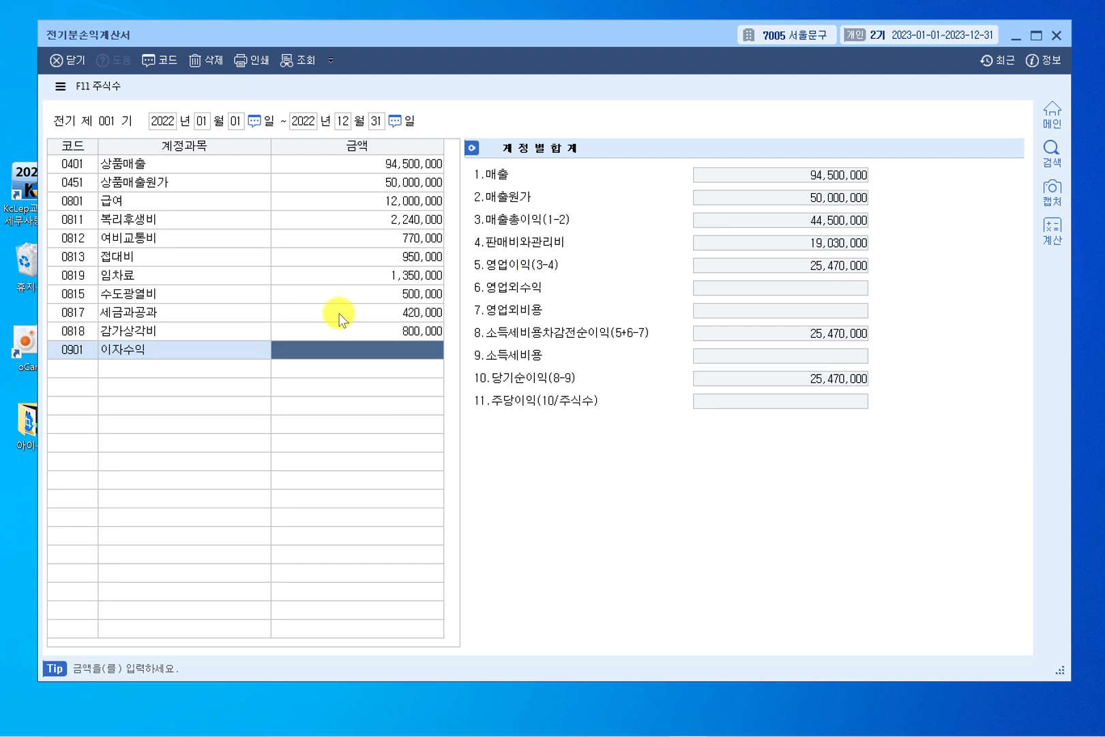
type("2400000")
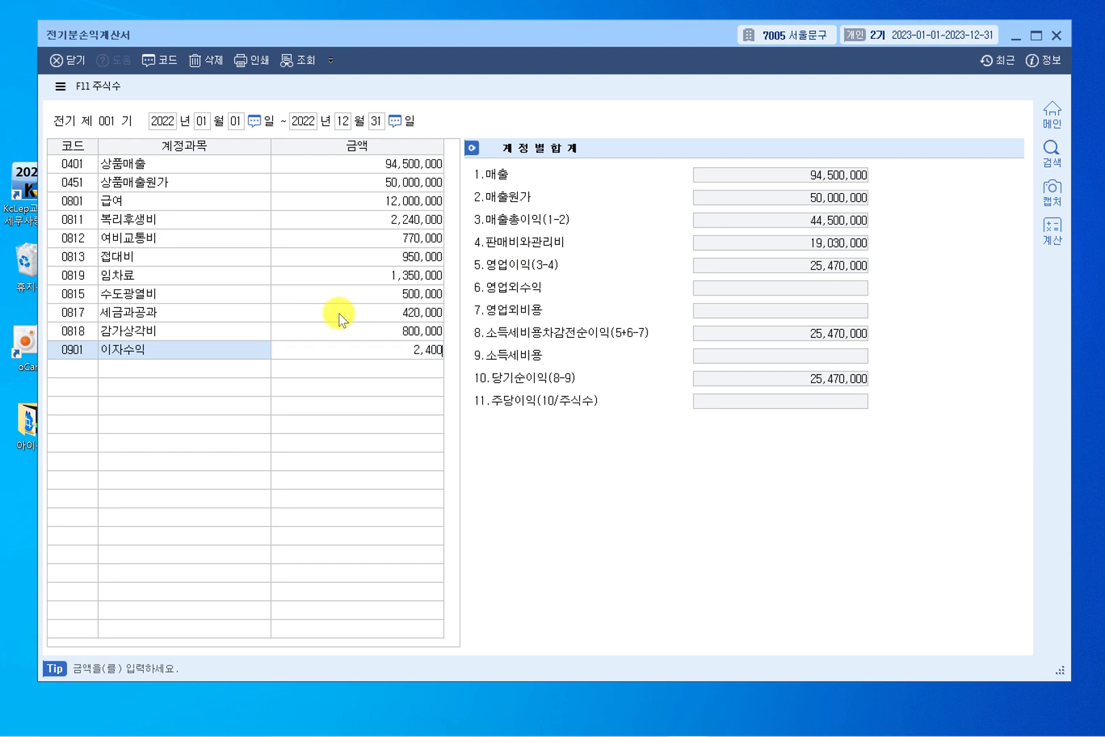
key("Return")
Step: Add 이자비용 (code 0951) in the row below 이자수익 with an amount of 800,000
key("F2")
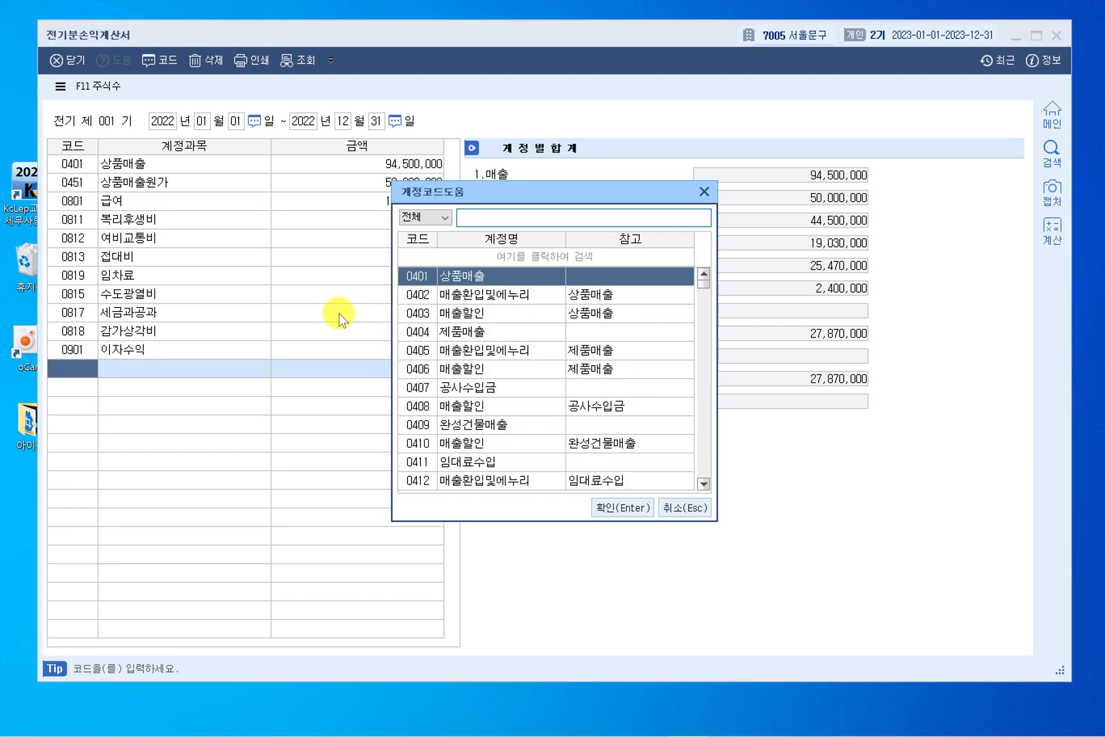
type("이자비용")
key("Return")
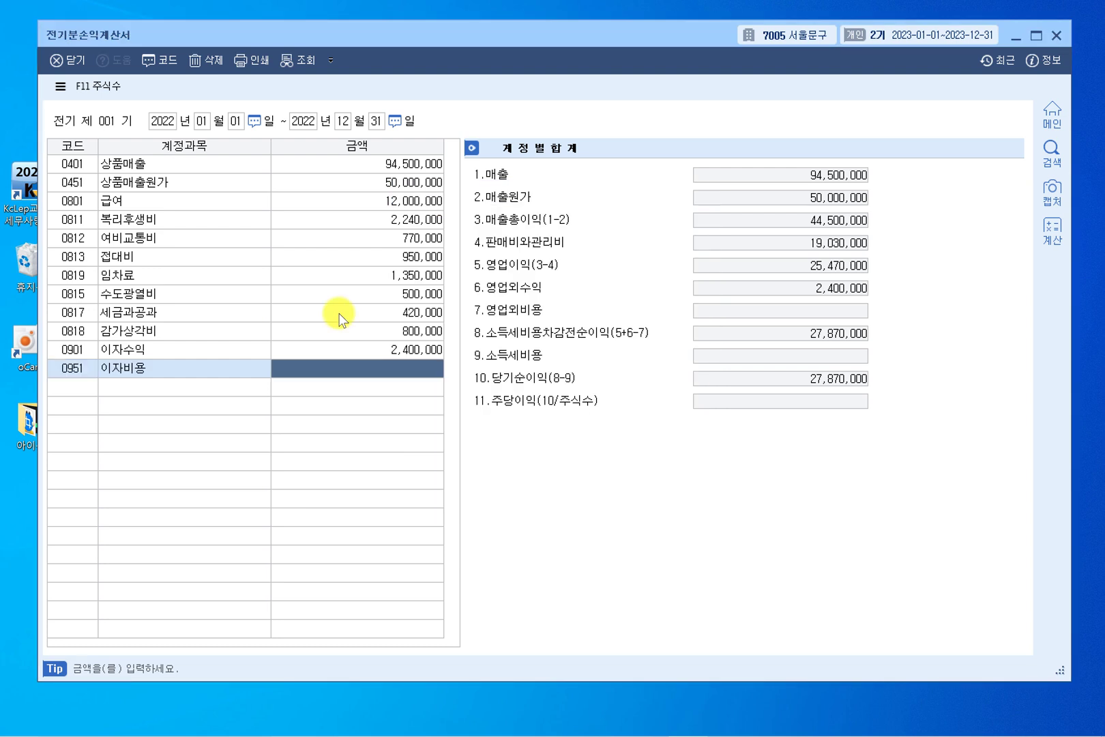
type("8000000")
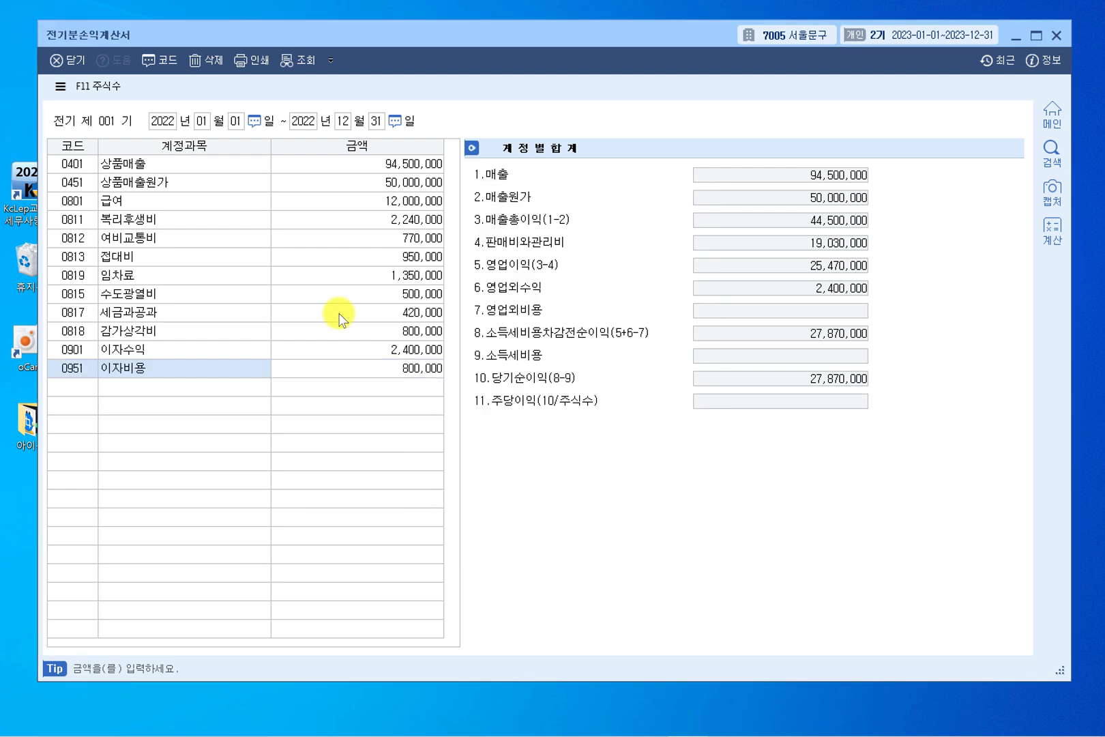
key("Return")
Step: Add 소득세비용 (code 0999) as the next income statement row with an amount of 980,000
key("F2")
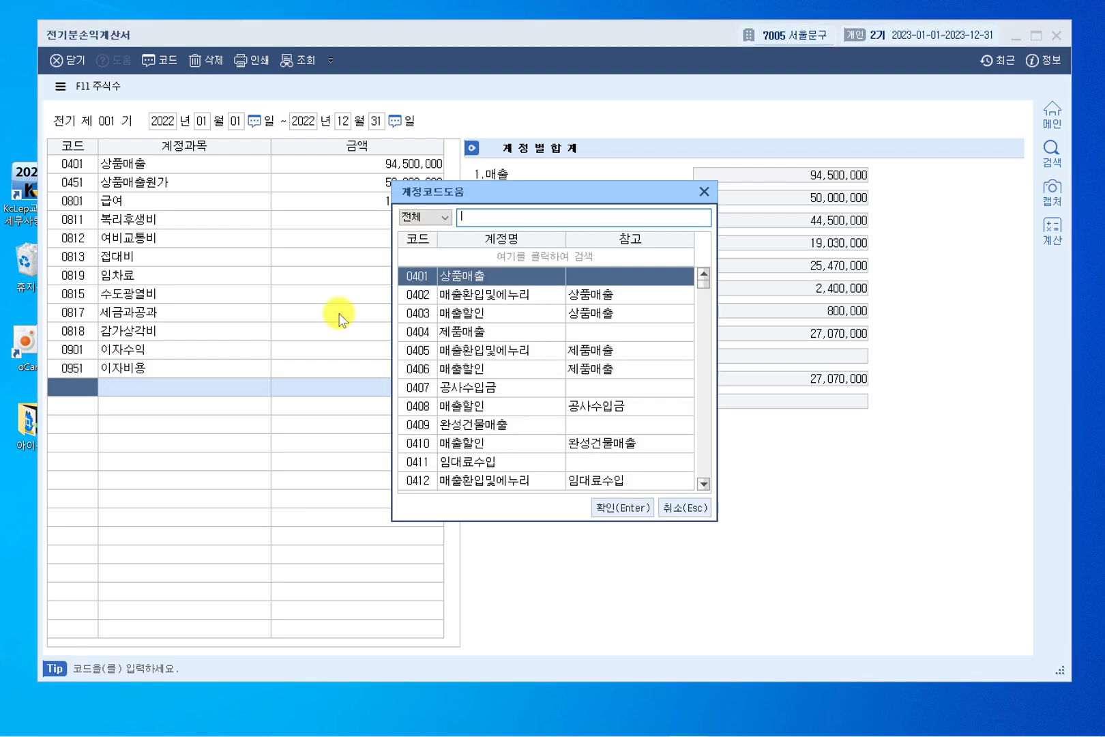
type("소득세")
key("Return")
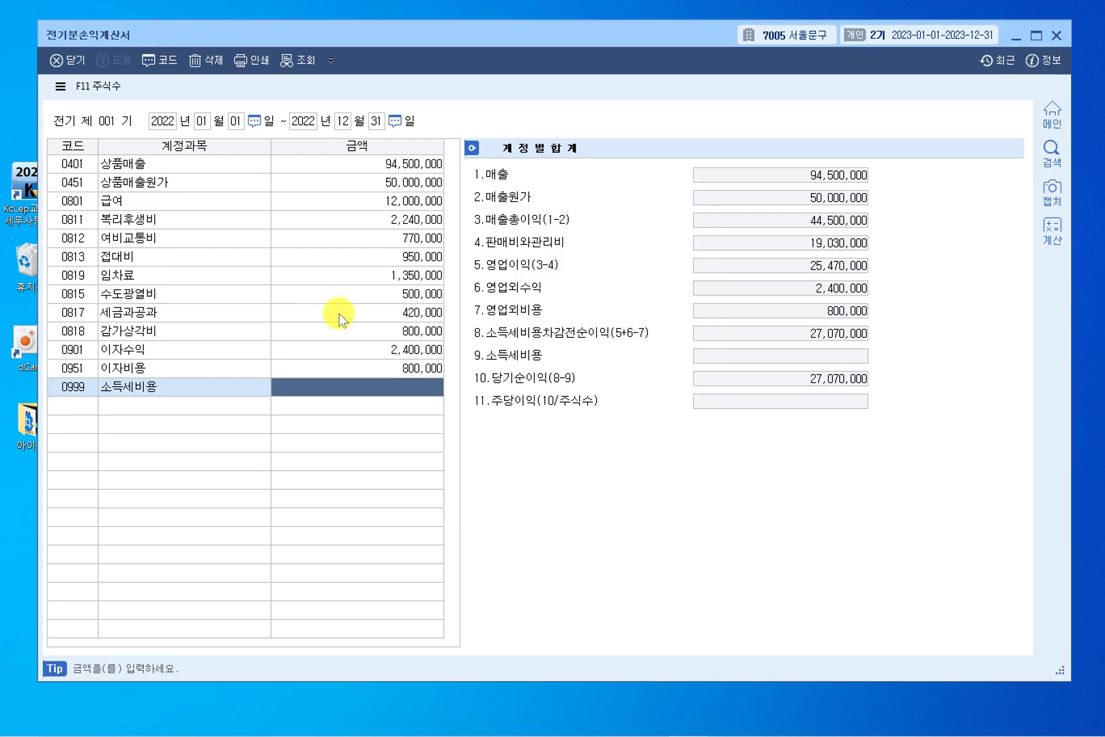
type("9800000")
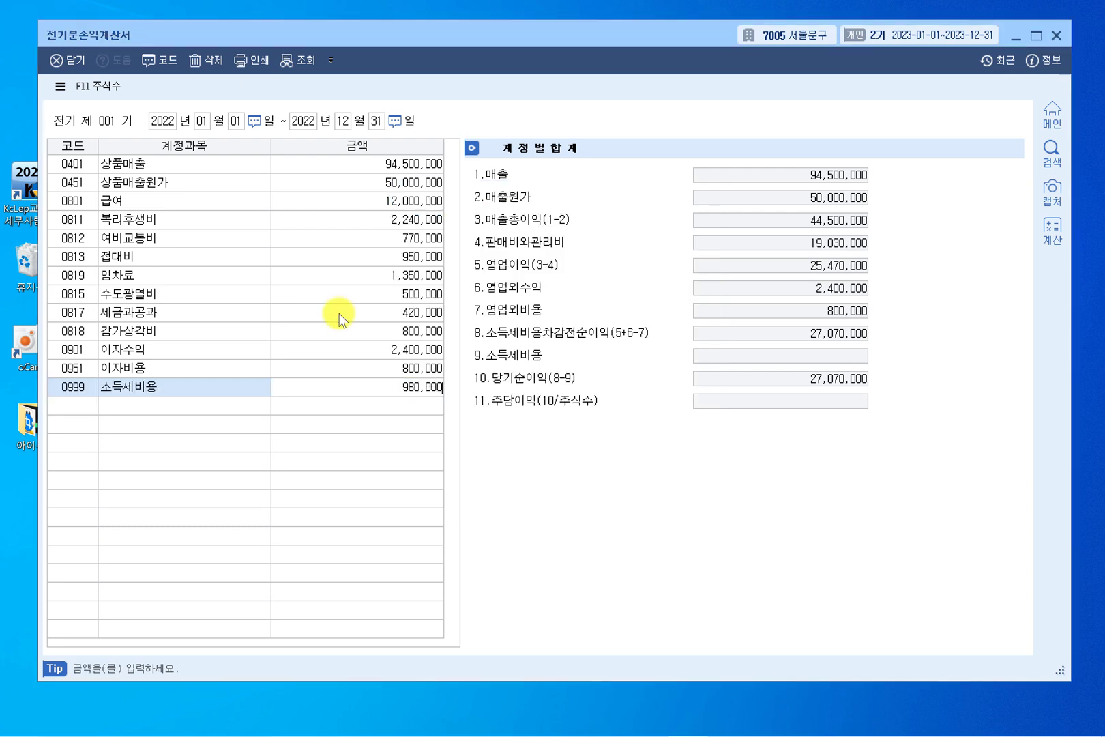
key("Return")
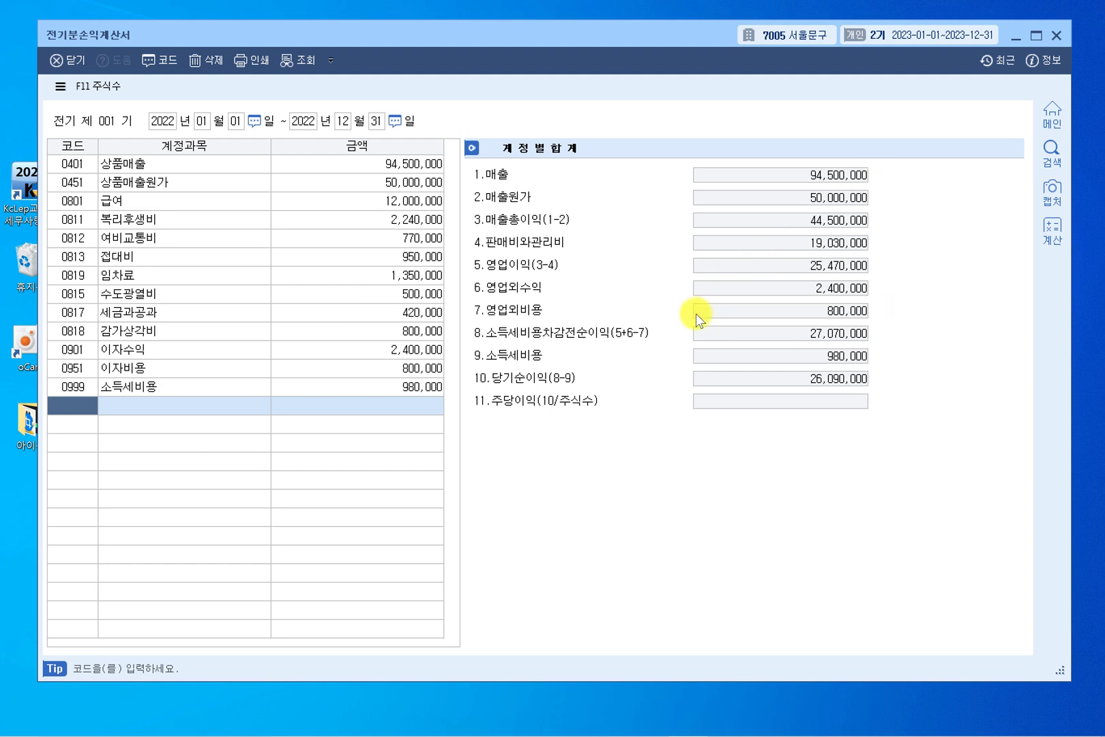
Step: Review the entered amounts from 복리후생비 downward and correct the 이자비용 amount to 890,000
left_click(372, 212)
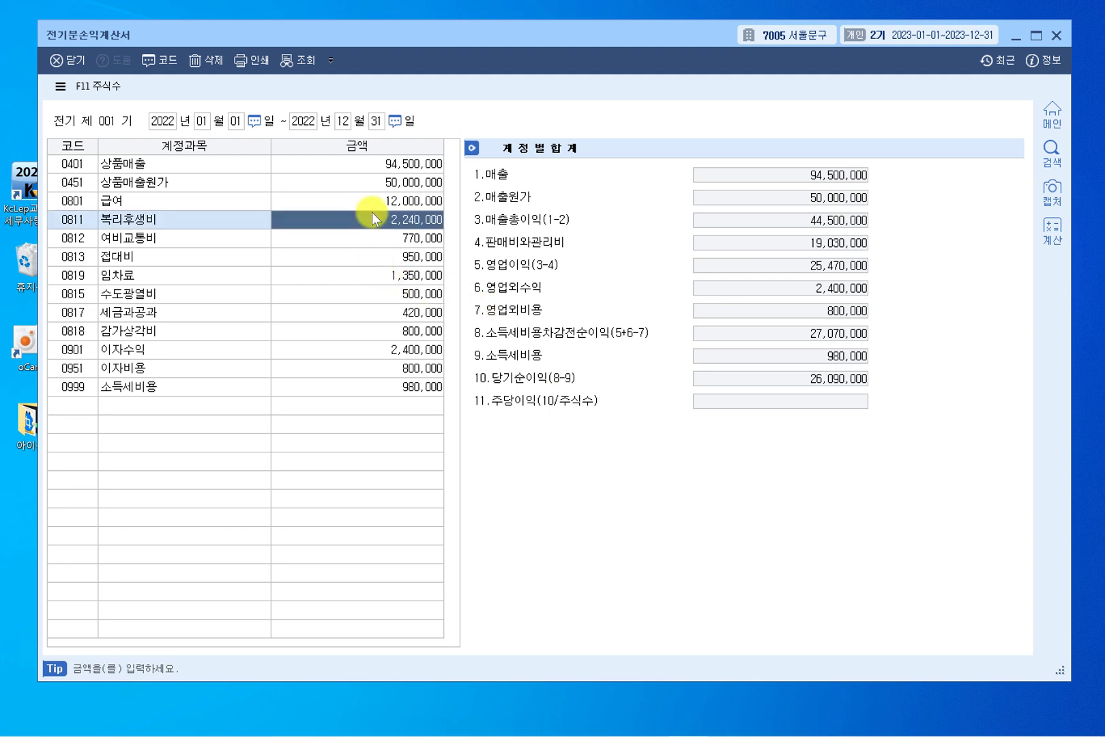
key("Down")
key("Down")
key("Down")
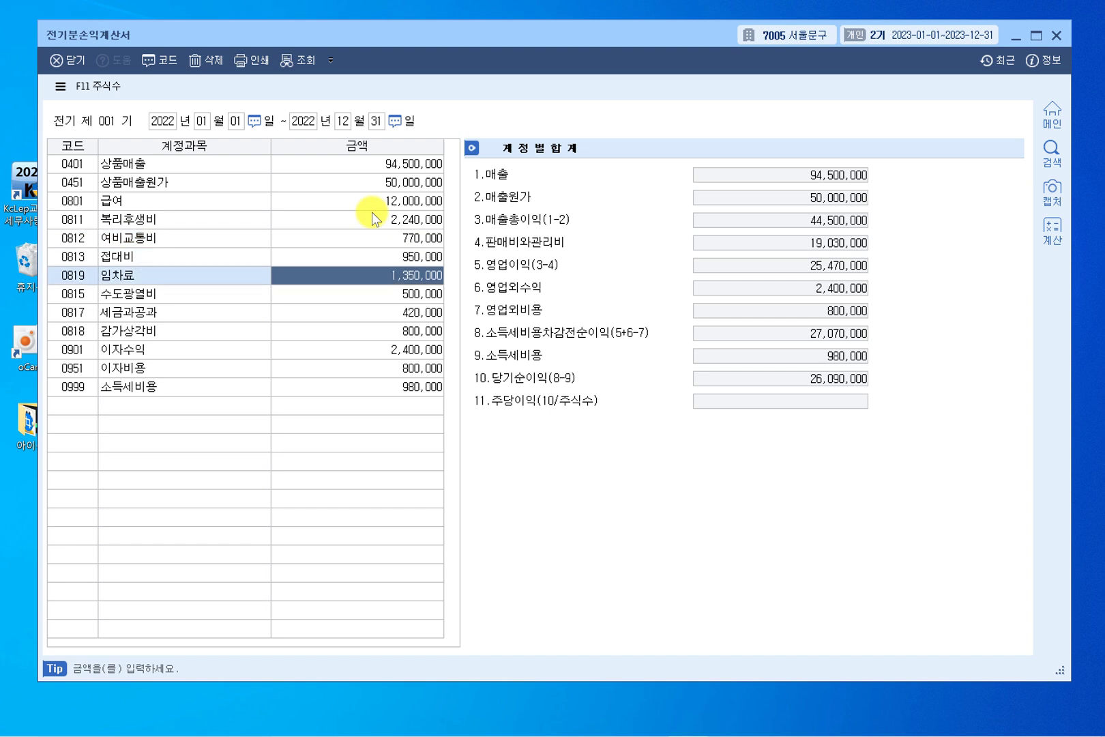
key("Down")
key("Down")
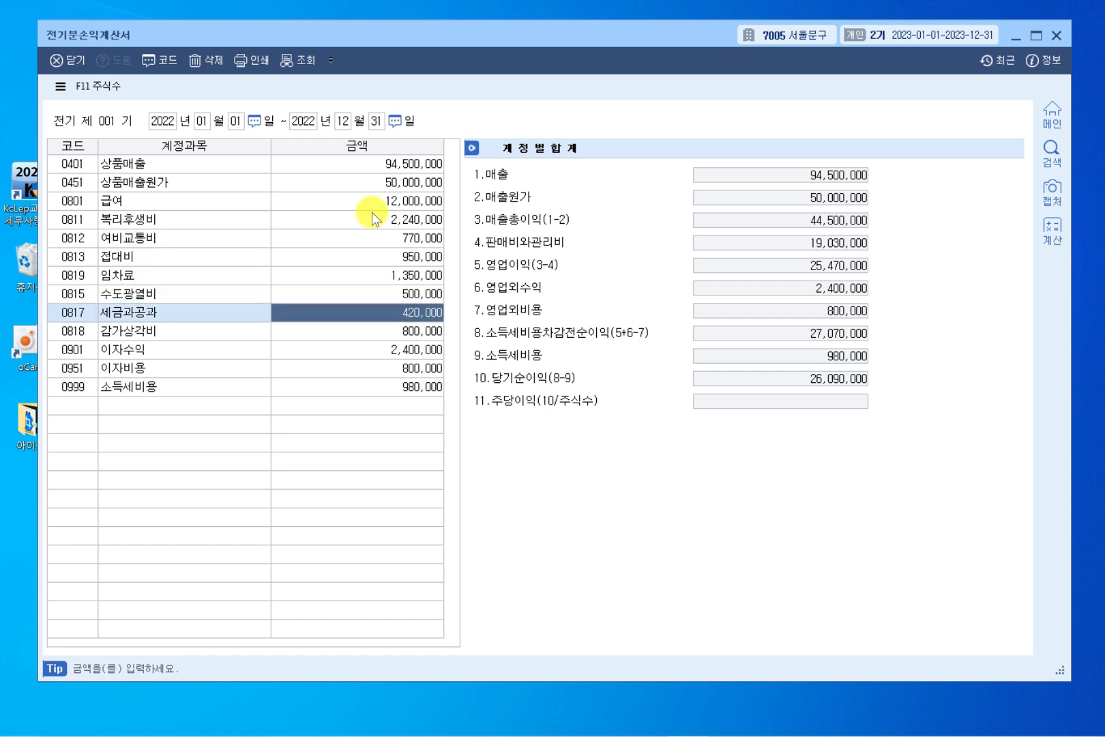
key("Down")
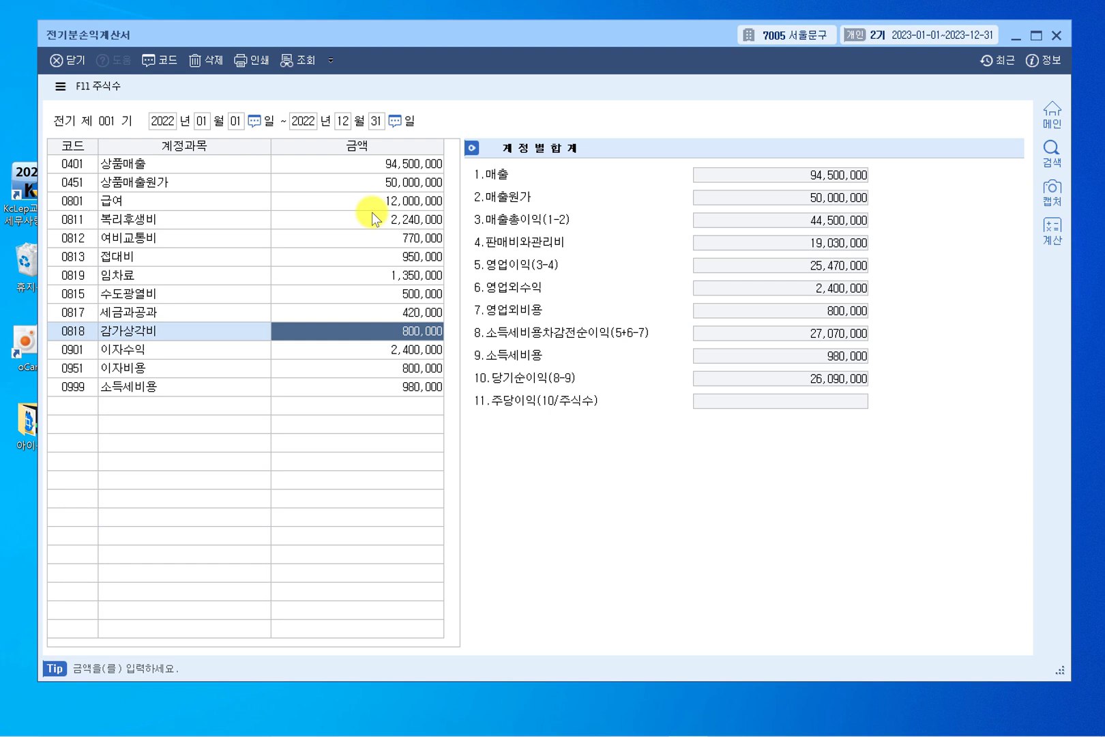
key("Down")
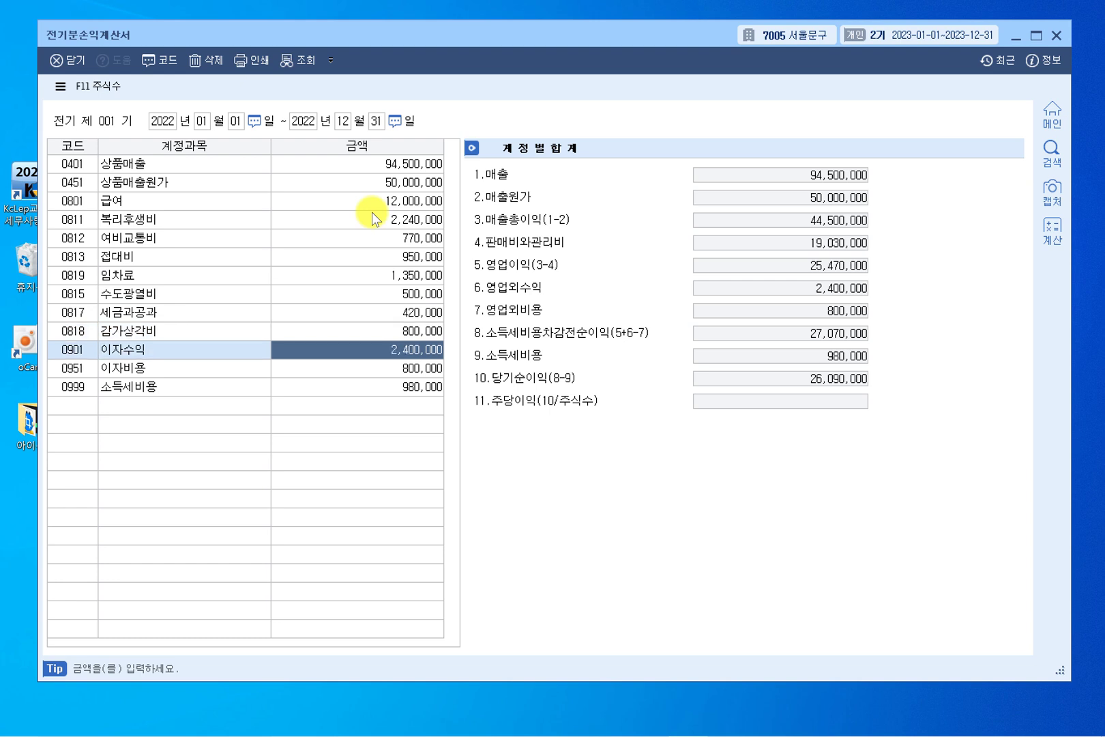
key("Down")
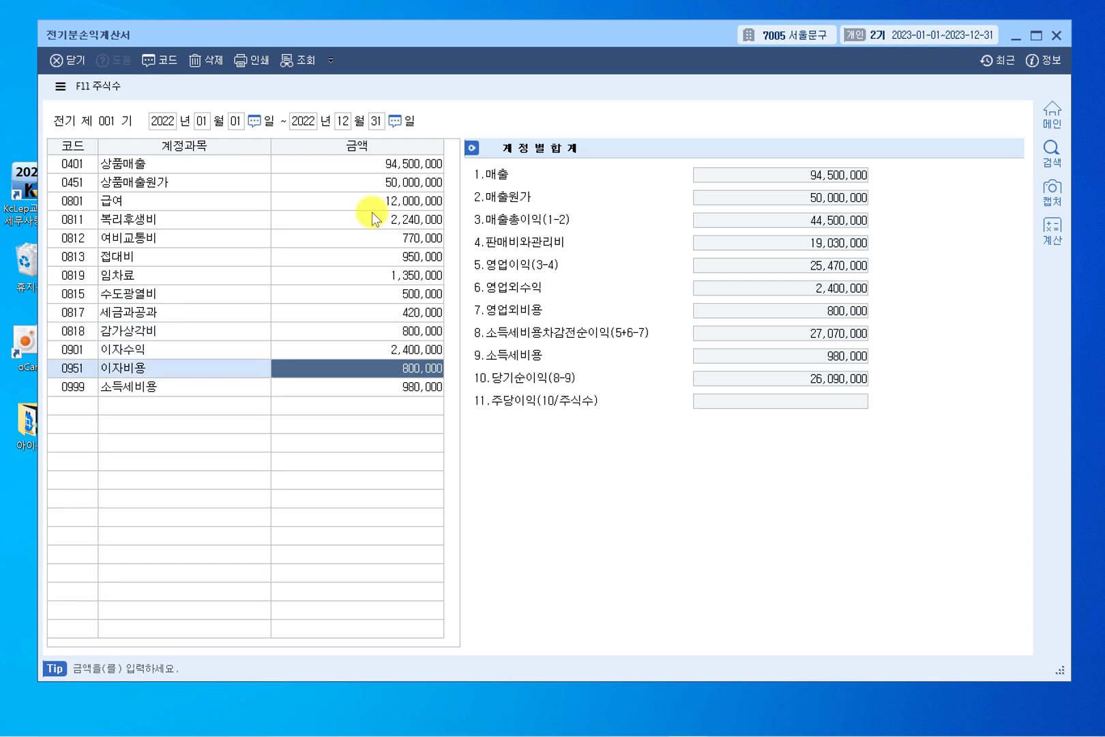
type("890000")
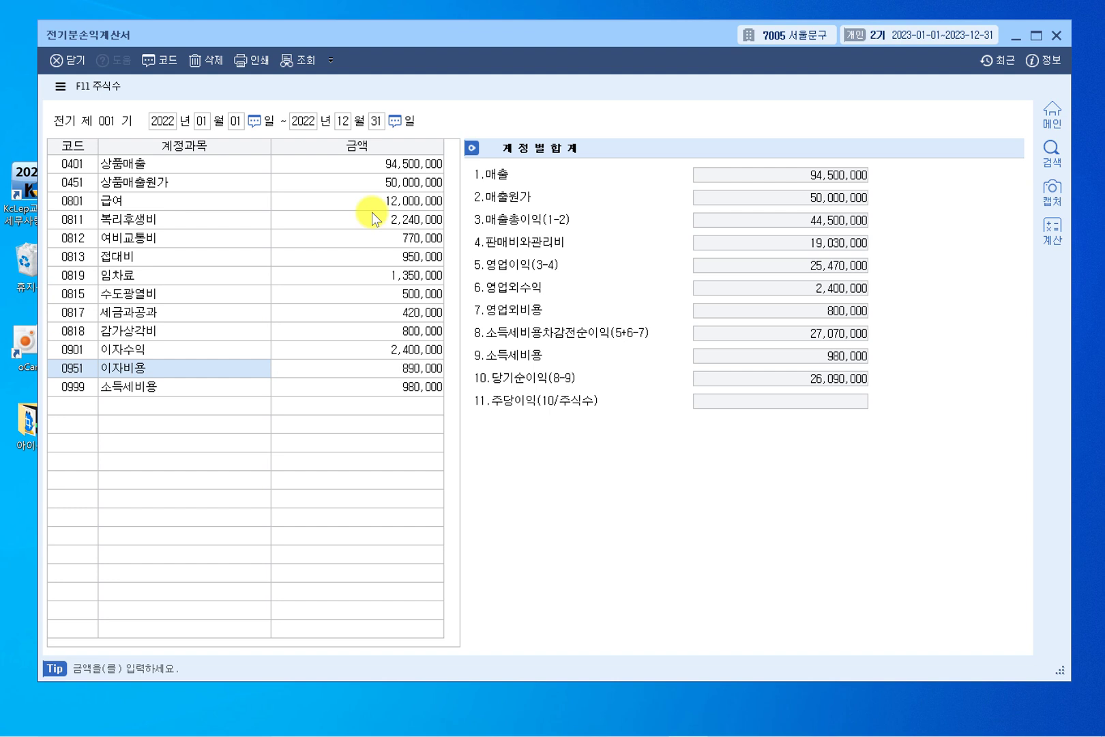
key("Return")
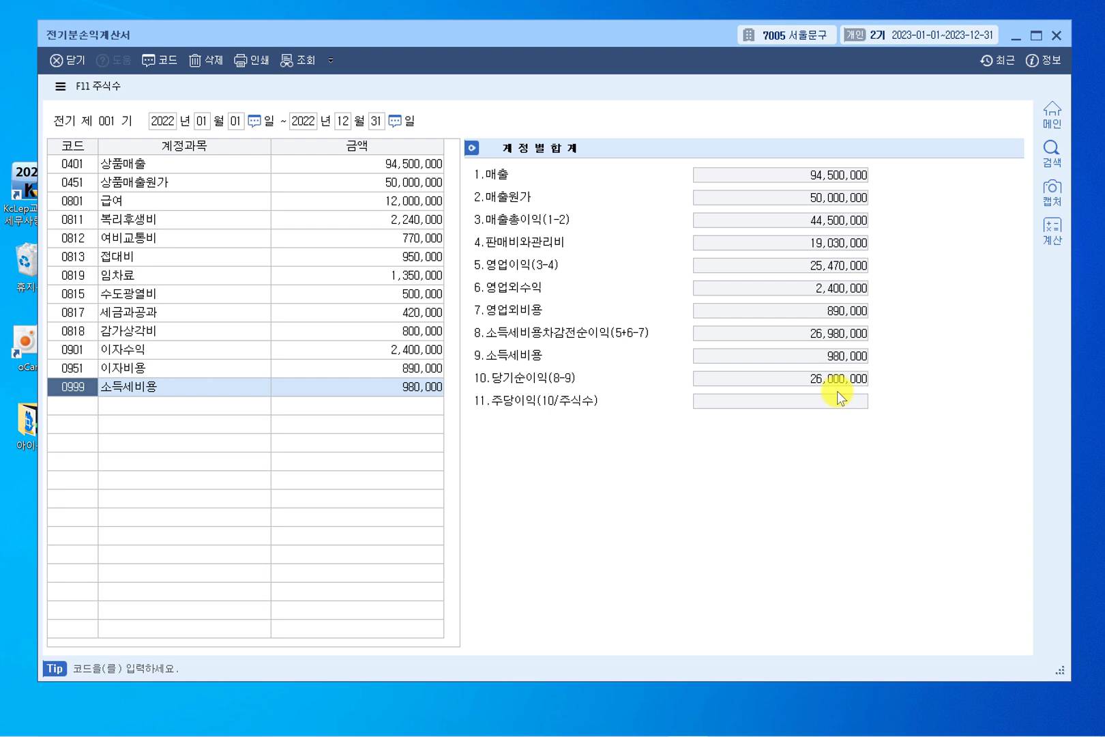
Step: Close the income statement, open 거래처별초기이월 and load its accounts from 전기분재무상태표
left_click(1059, 33)
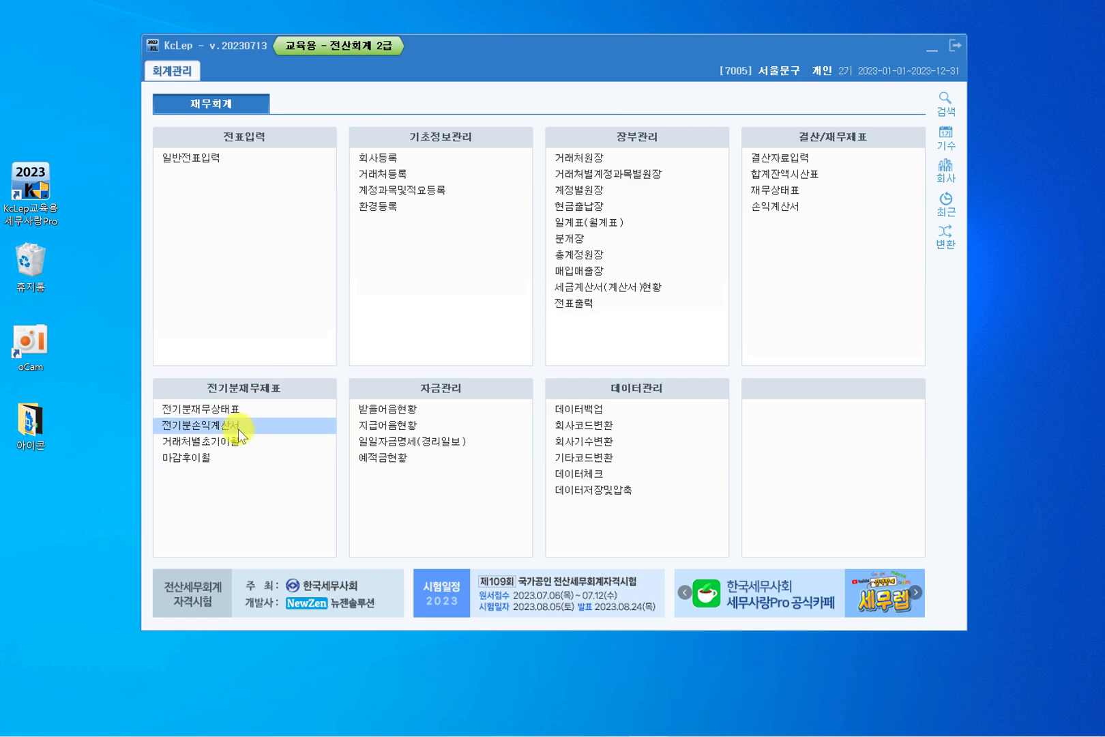
left_click(224, 442)
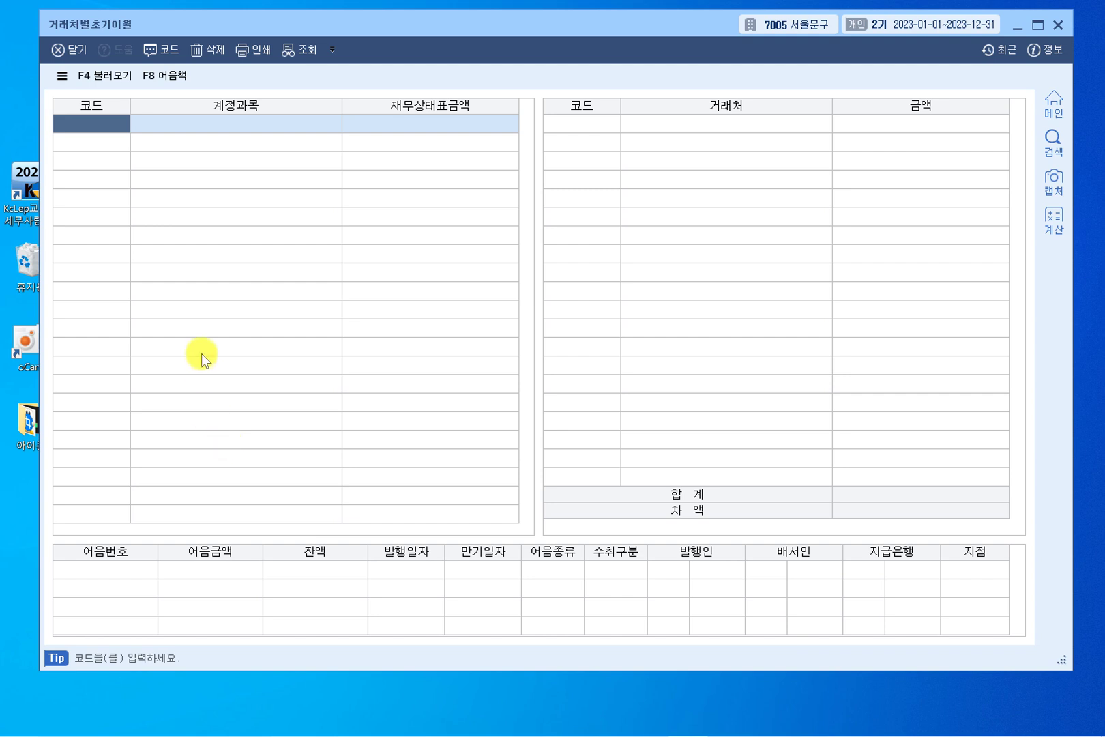
left_click(110, 75)
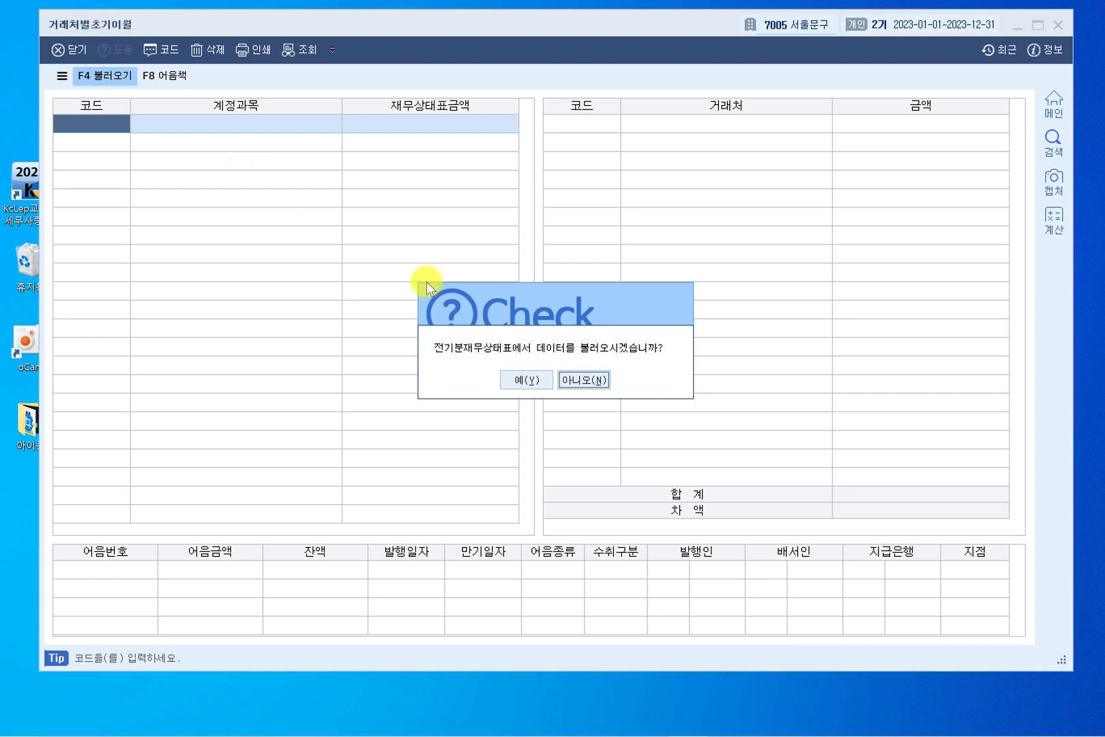
left_click(511, 370)
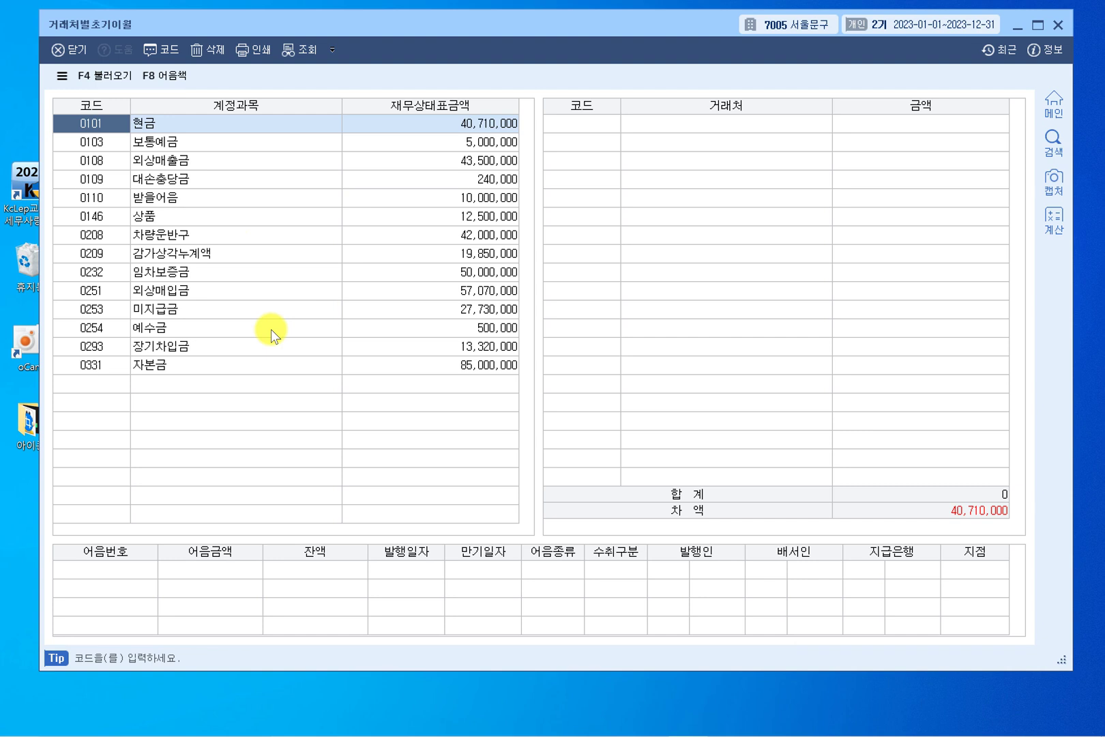
Step: For the 보통예금 account, add 우리은행 as the 거래처 with an opening balance of 5,000,000
left_click(103, 141)
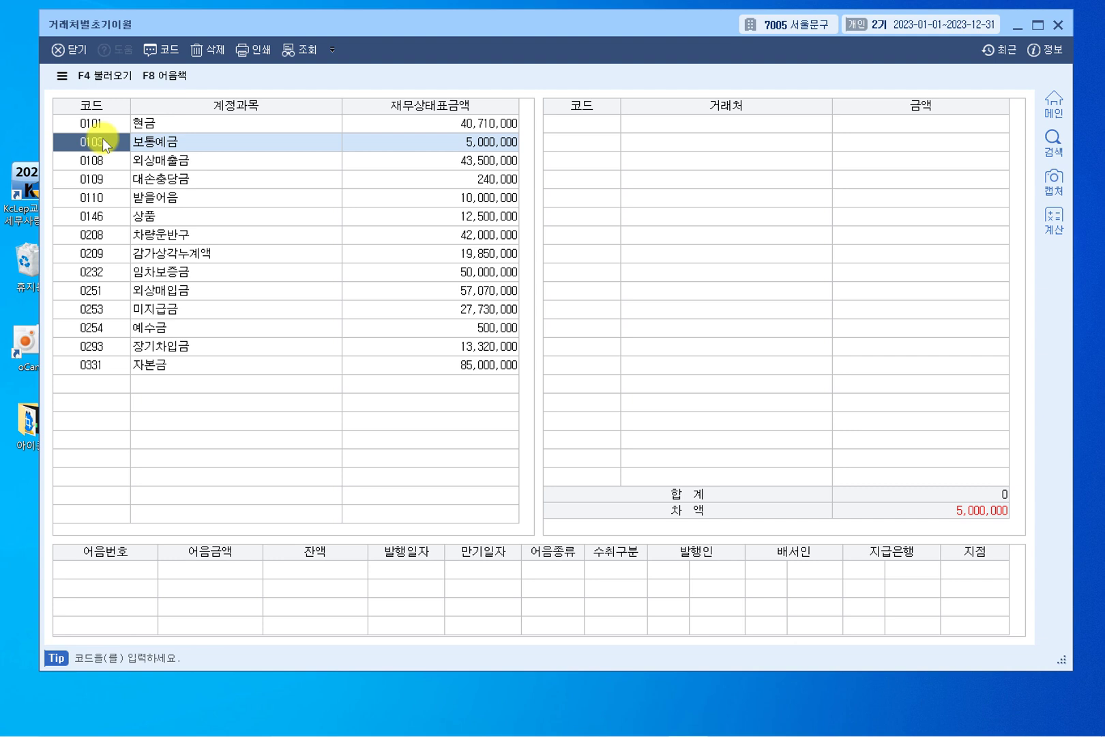
left_click(448, 142)
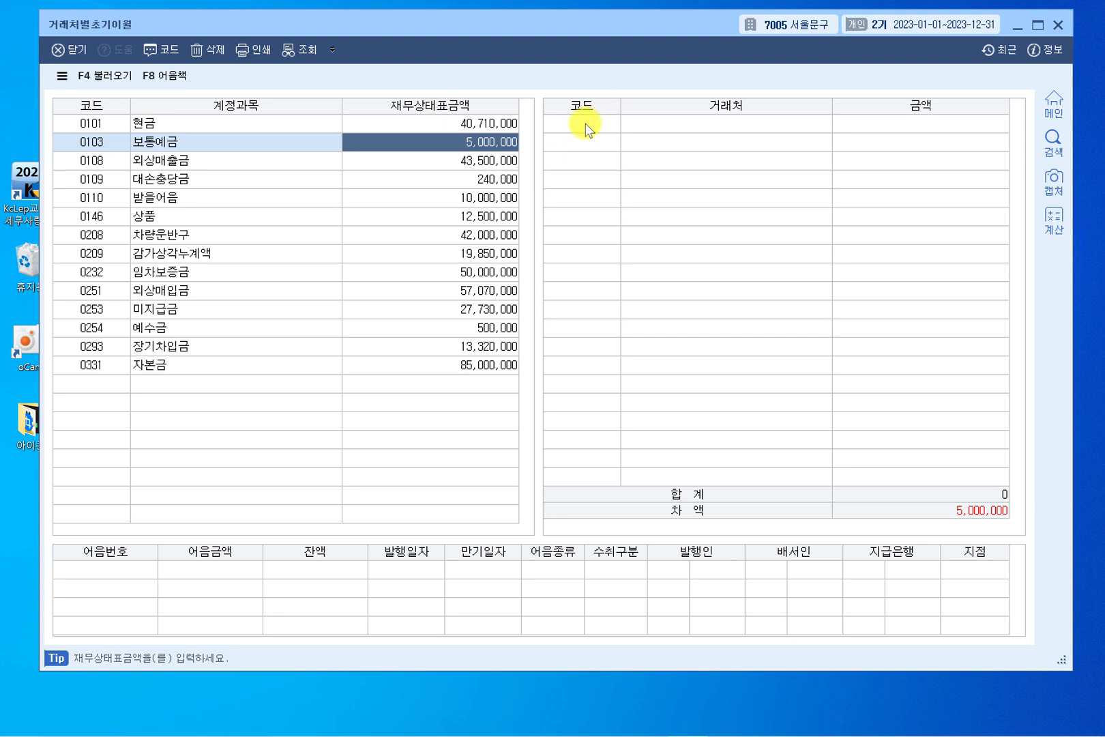
left_click(603, 120)
key("F2")
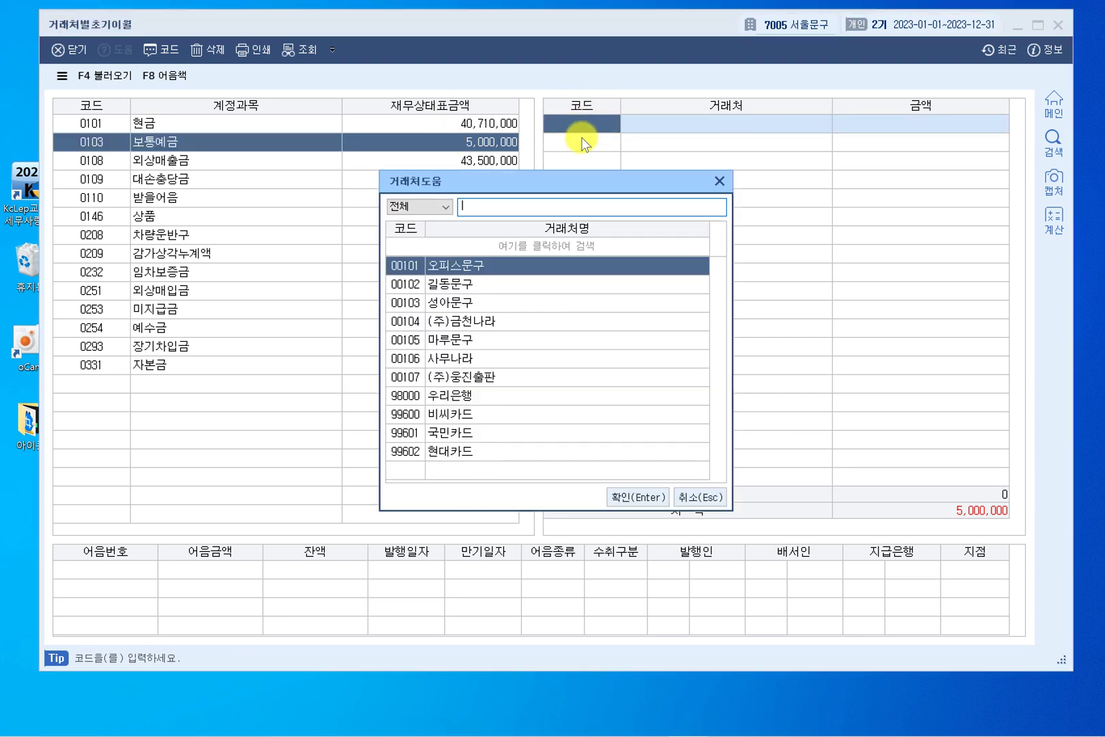
type("우리은")
key("Return")
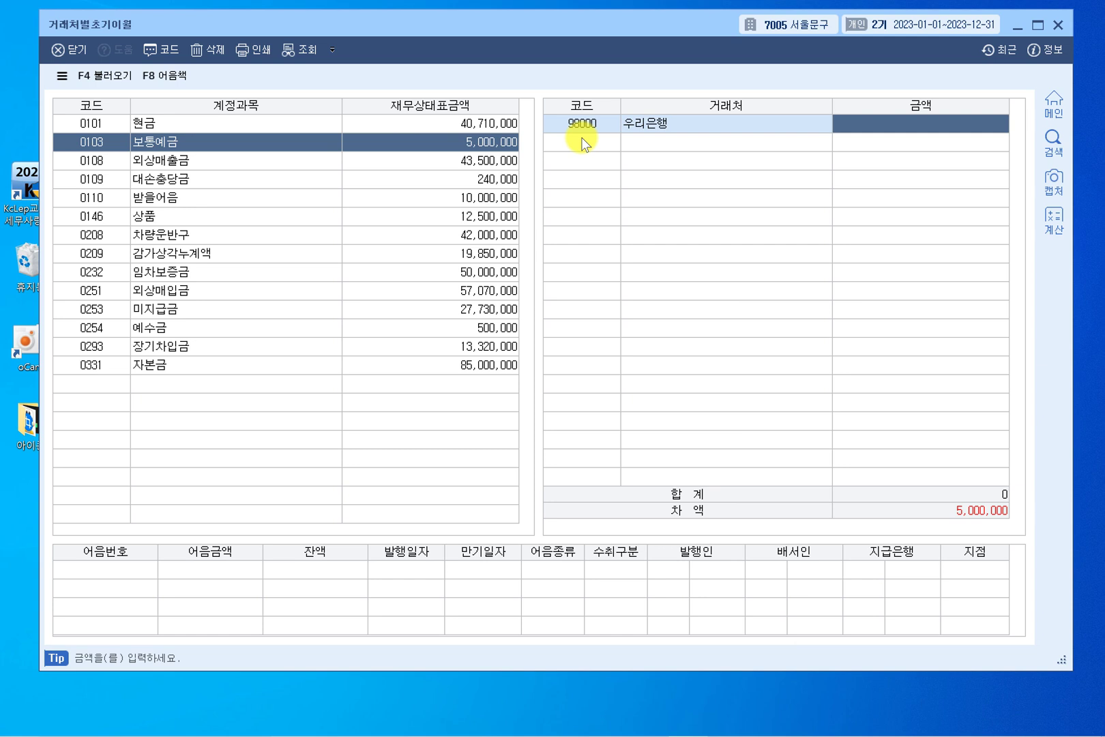
type("5,000,000")
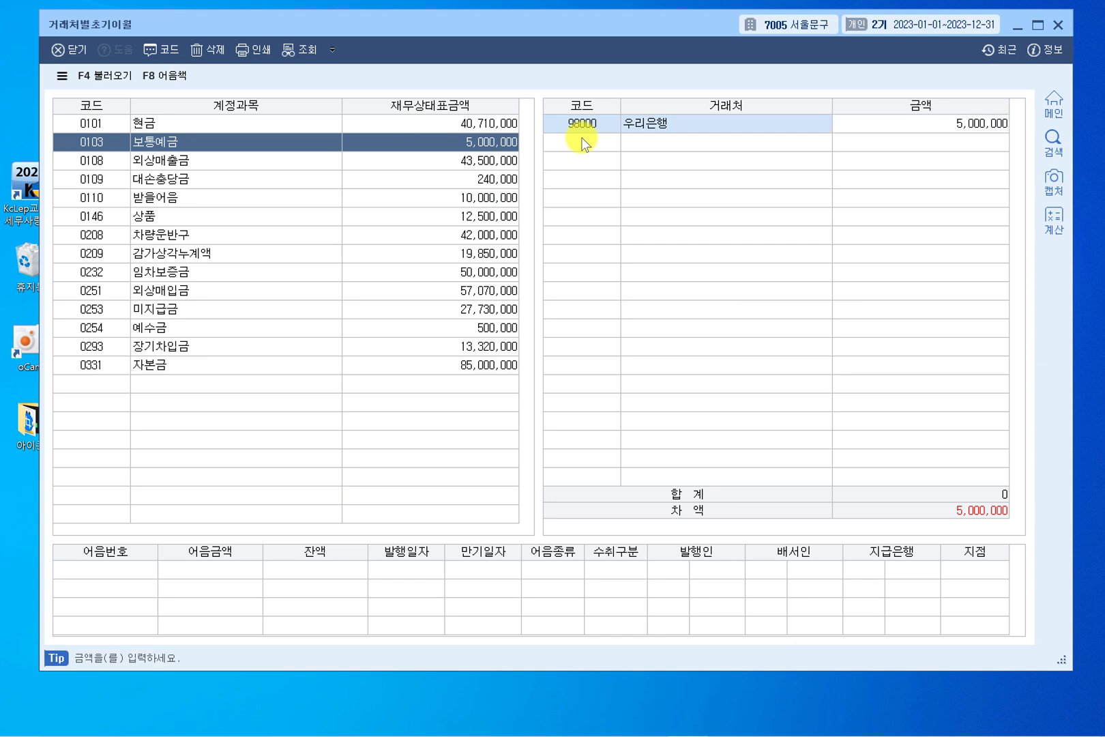
key("Return")
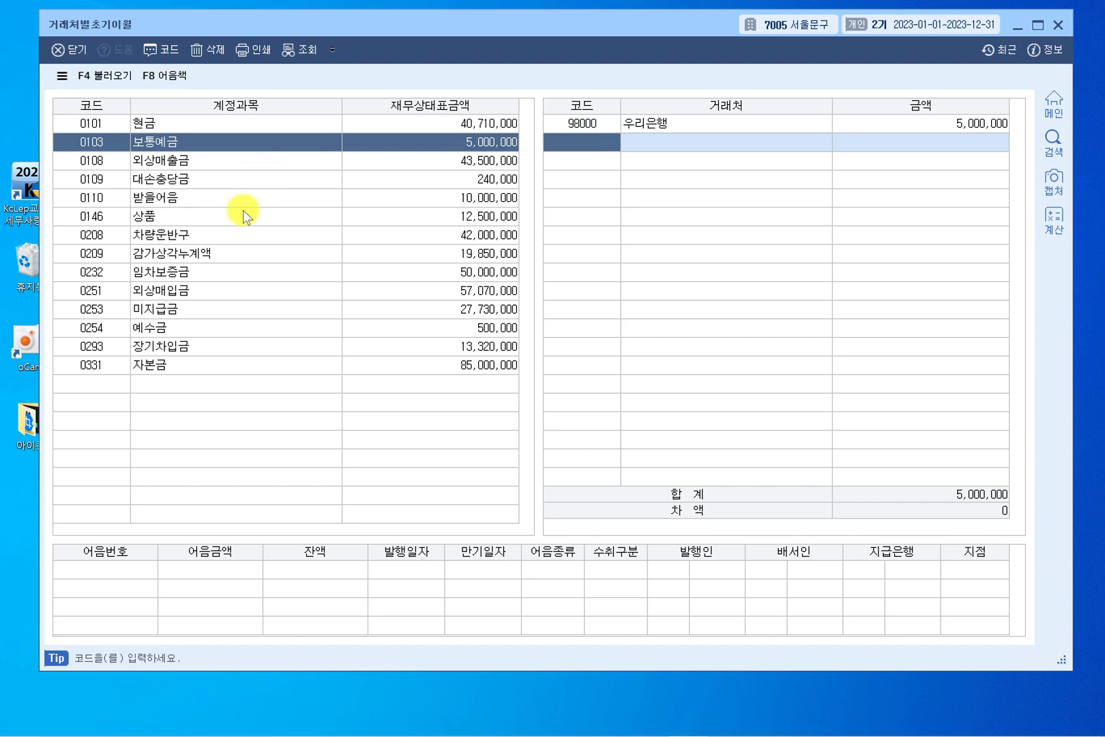
Step: For the 외상매출금 account, add 오피스문구 as the first 거래처 with an opening balance of 20,000,000
left_click(179, 163)
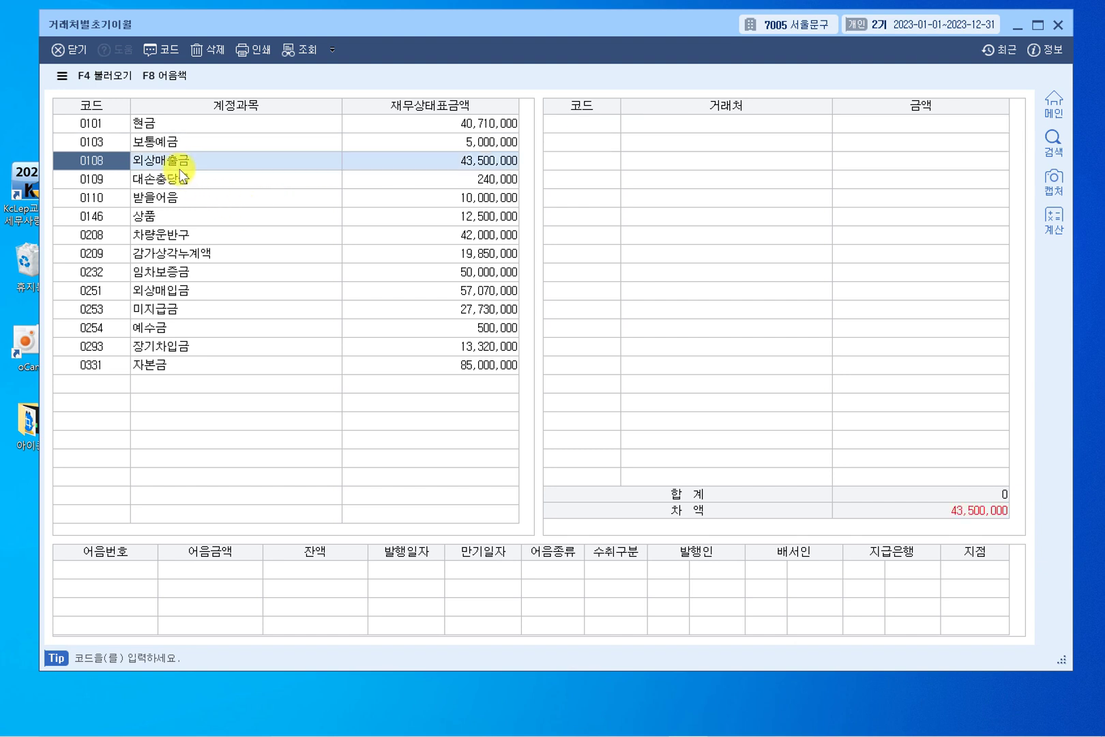
left_click(591, 124)
key("F2")
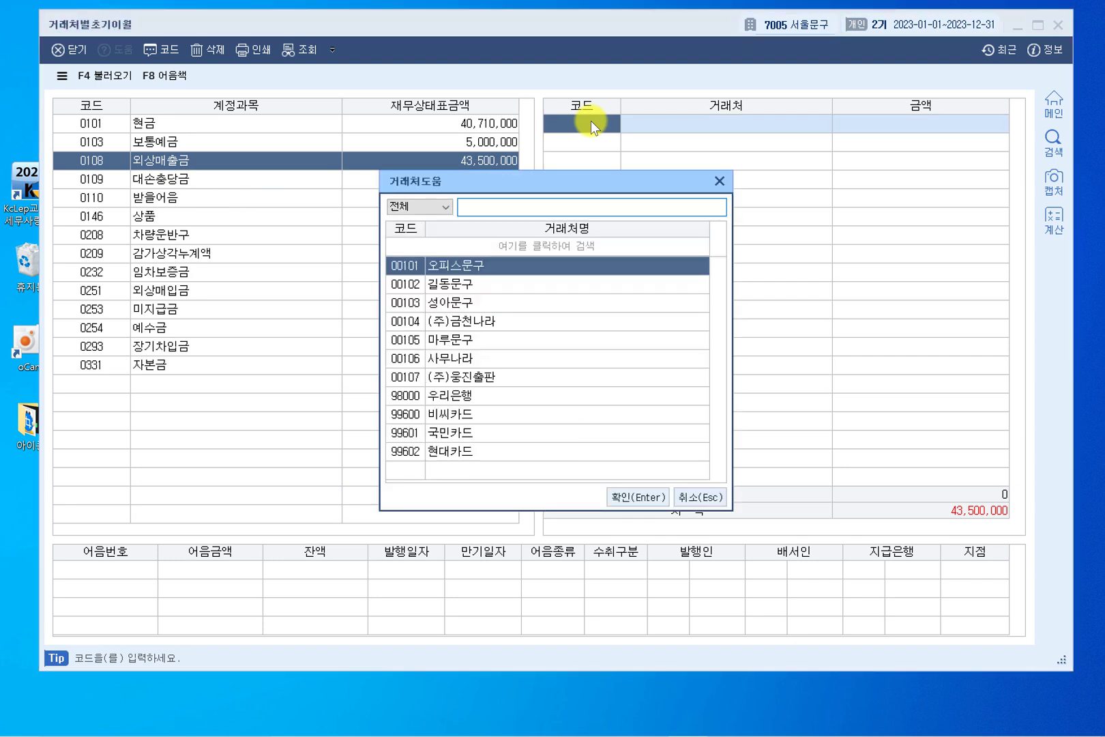
type("ㅇ오피스")
key("Return")
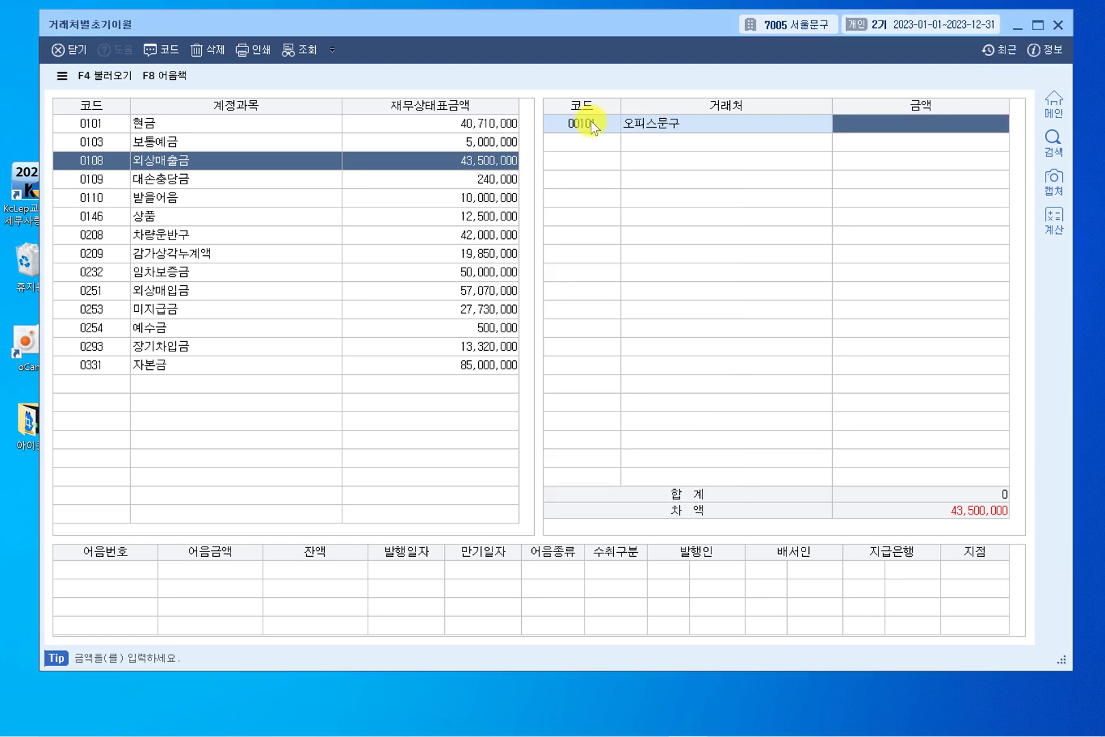
type("20000000")
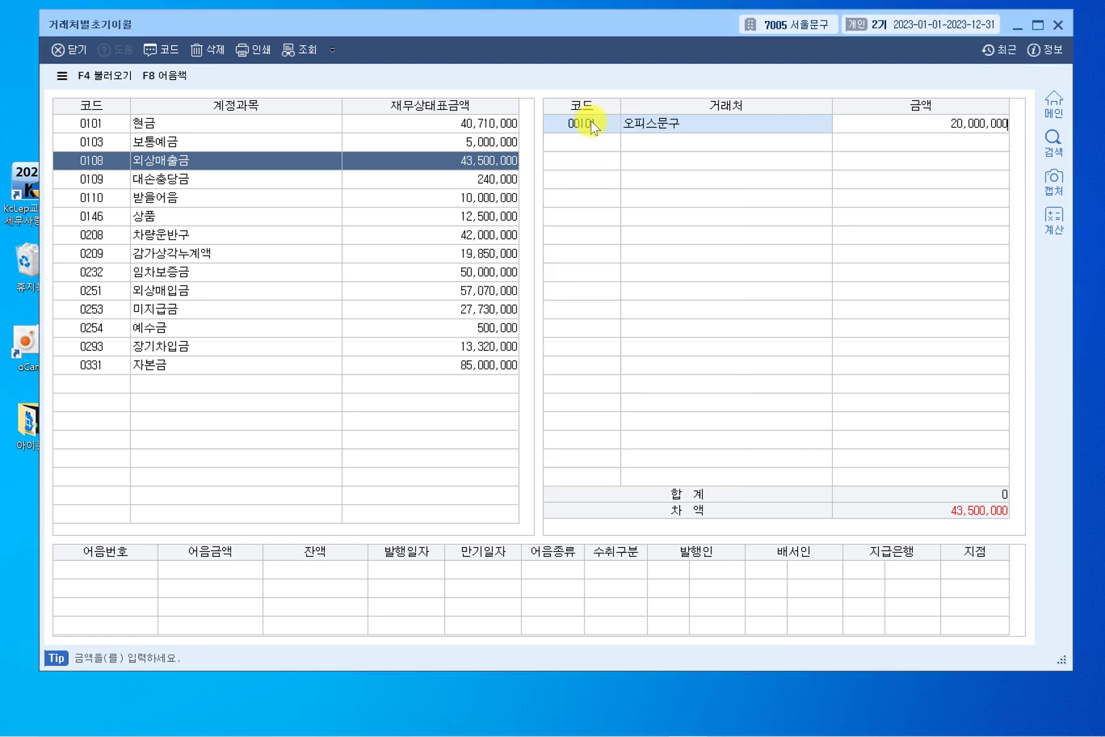
key("Return")
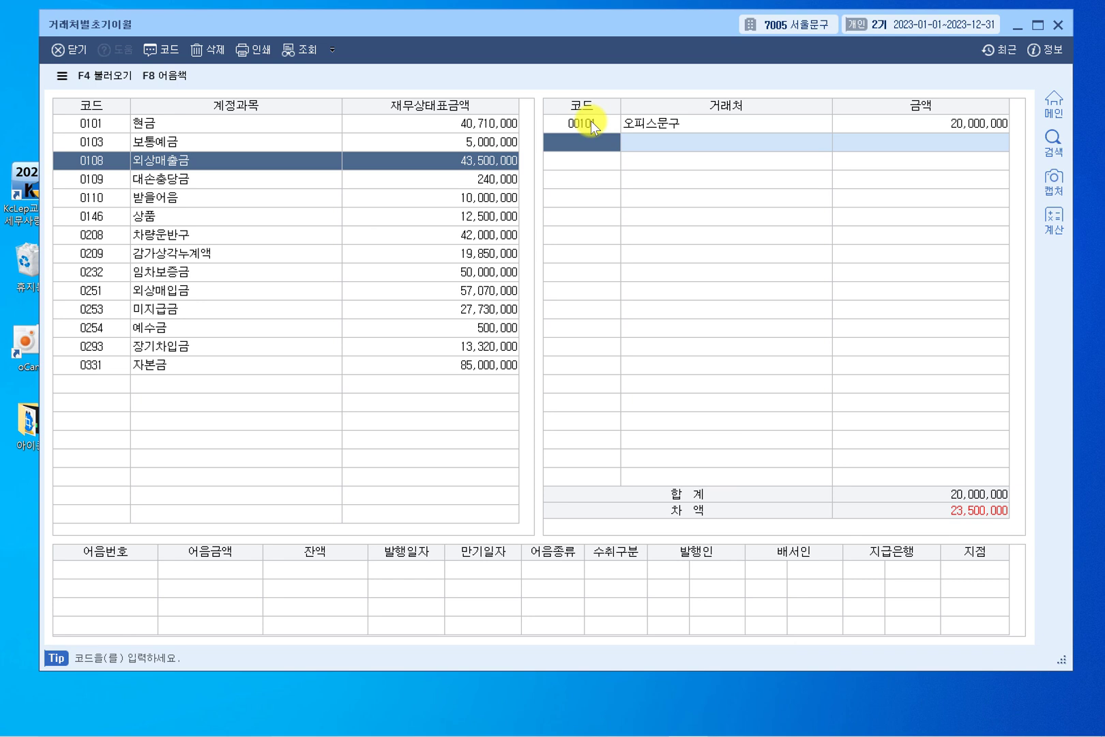
Step: Add 길동문구 as the second 거래처 of the 외상매출금 account with an opening balance of 23,500,000
type("길동문")
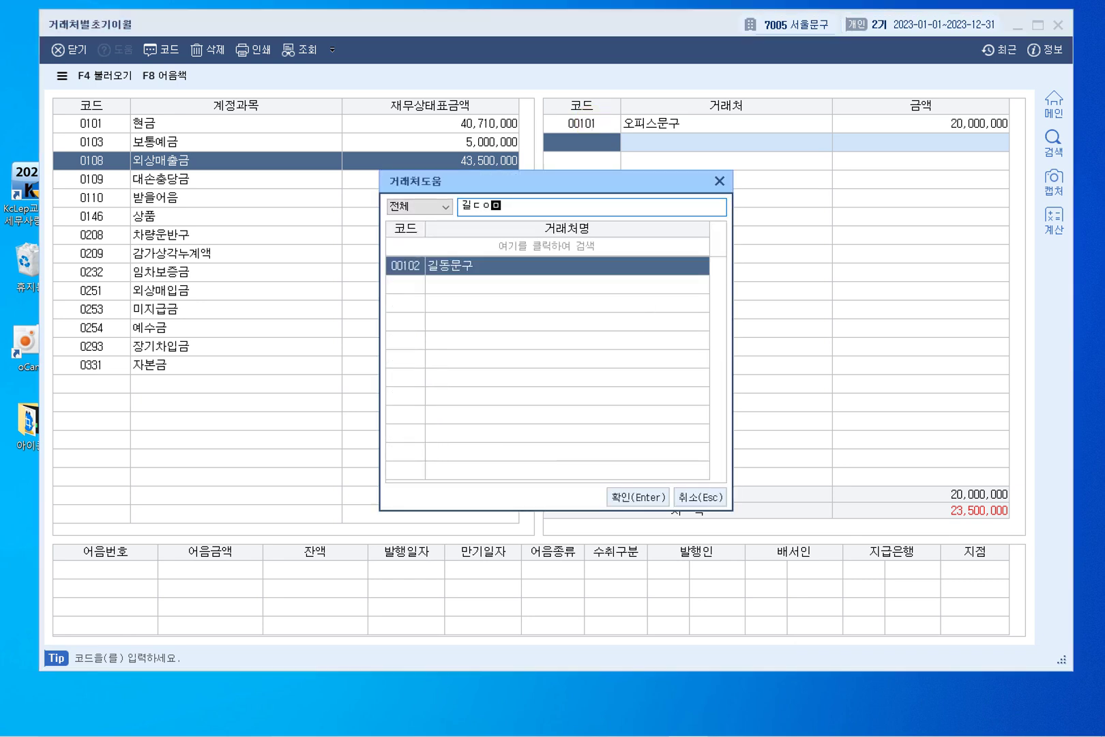
key("Return")
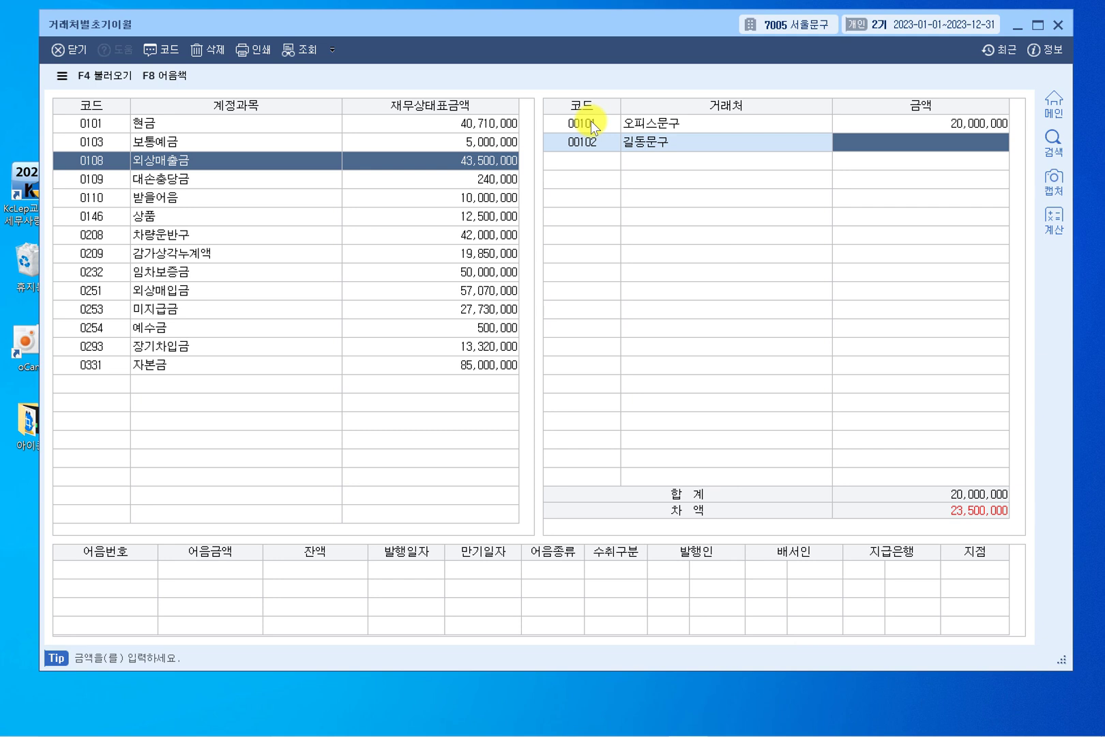
type("23500000")
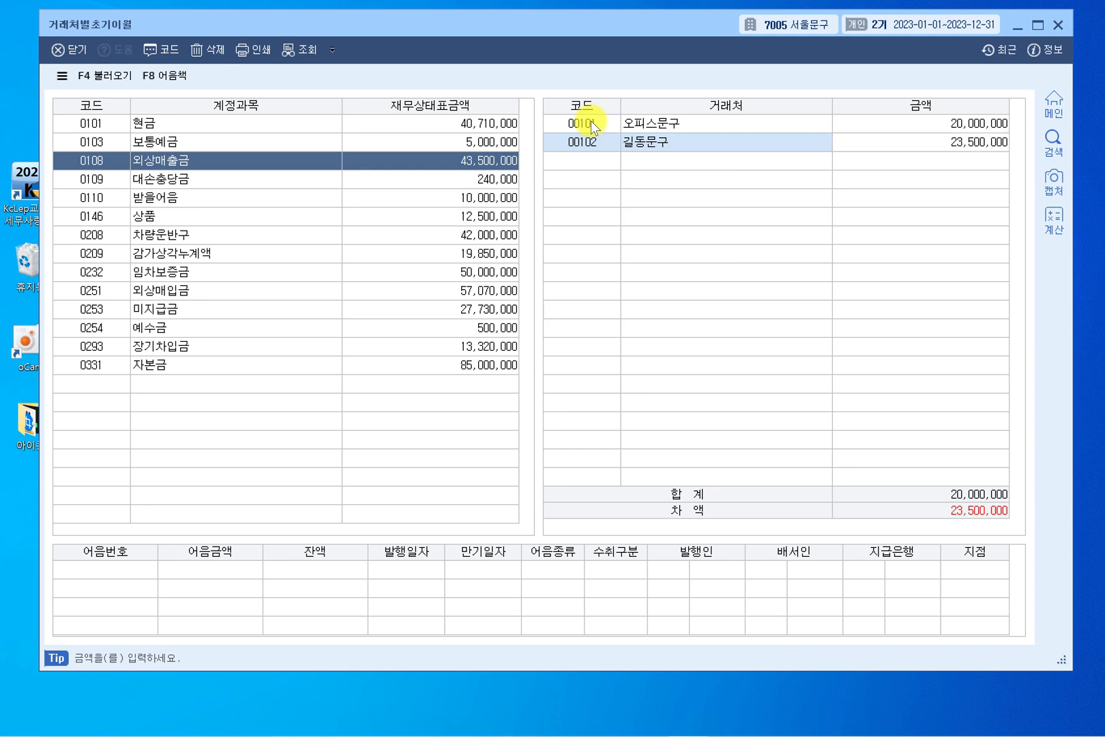
key("Return")
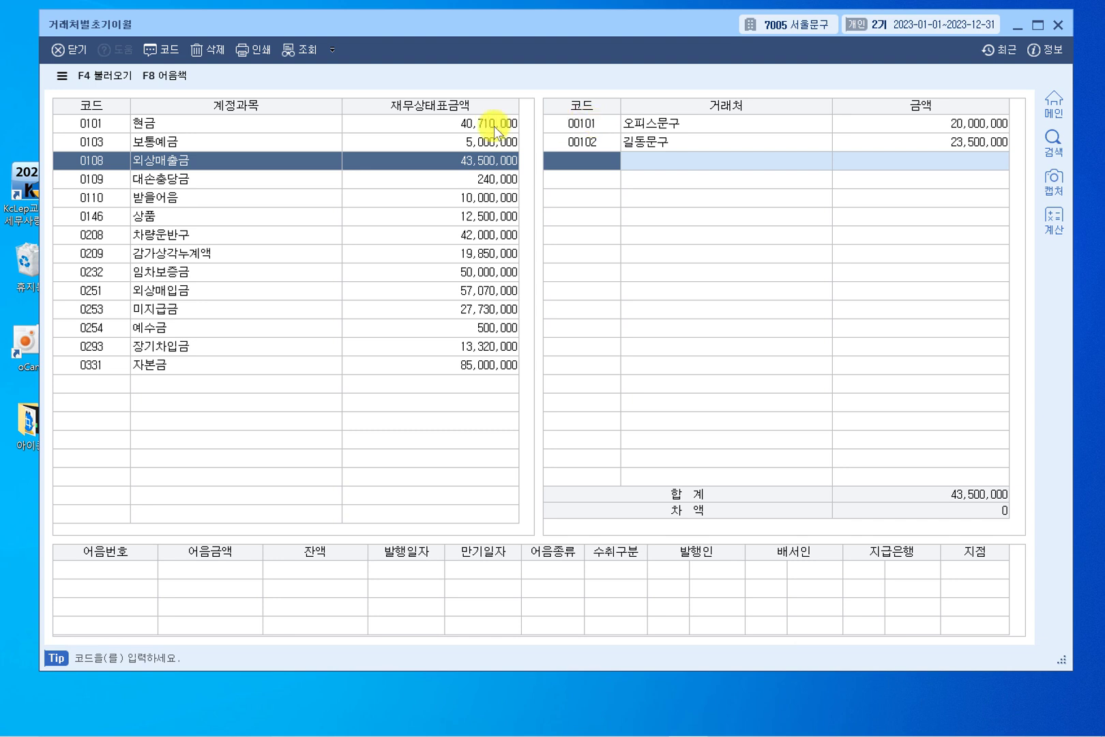
Step: For the 받을어음 account, add 길동문구 as the 거래처 with an opening balance of 10,000,000
left_click(253, 192)
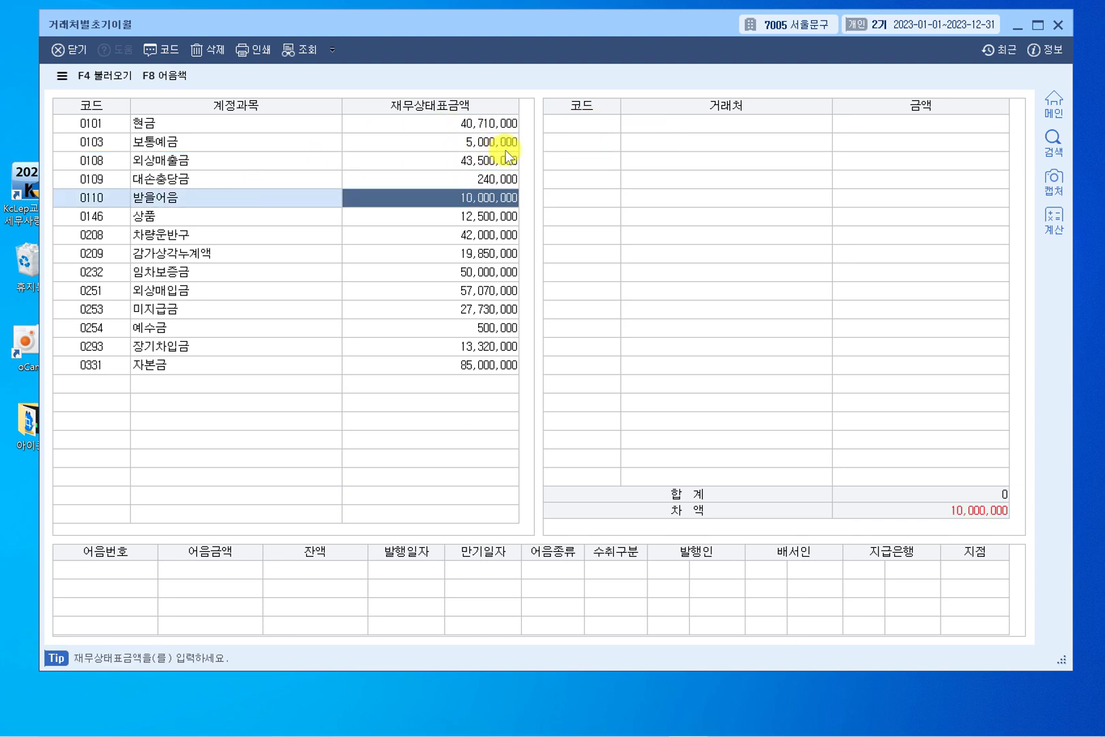
left_click(566, 120)
key("F2")
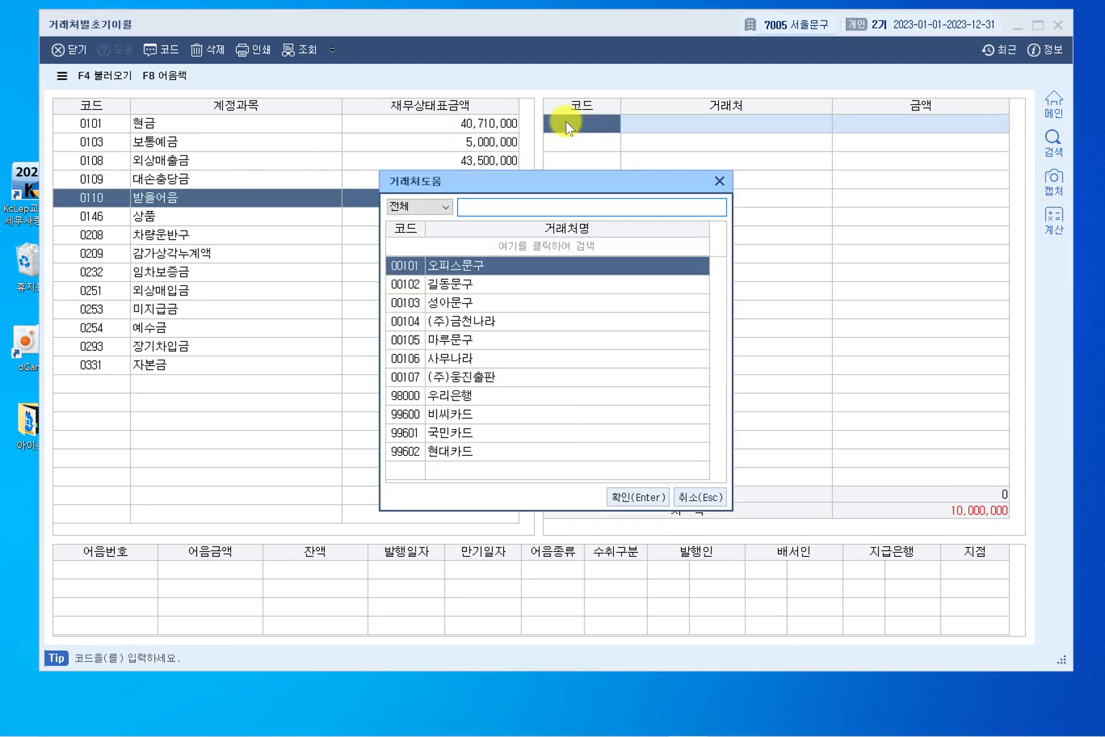
type("길동")
key("Return")
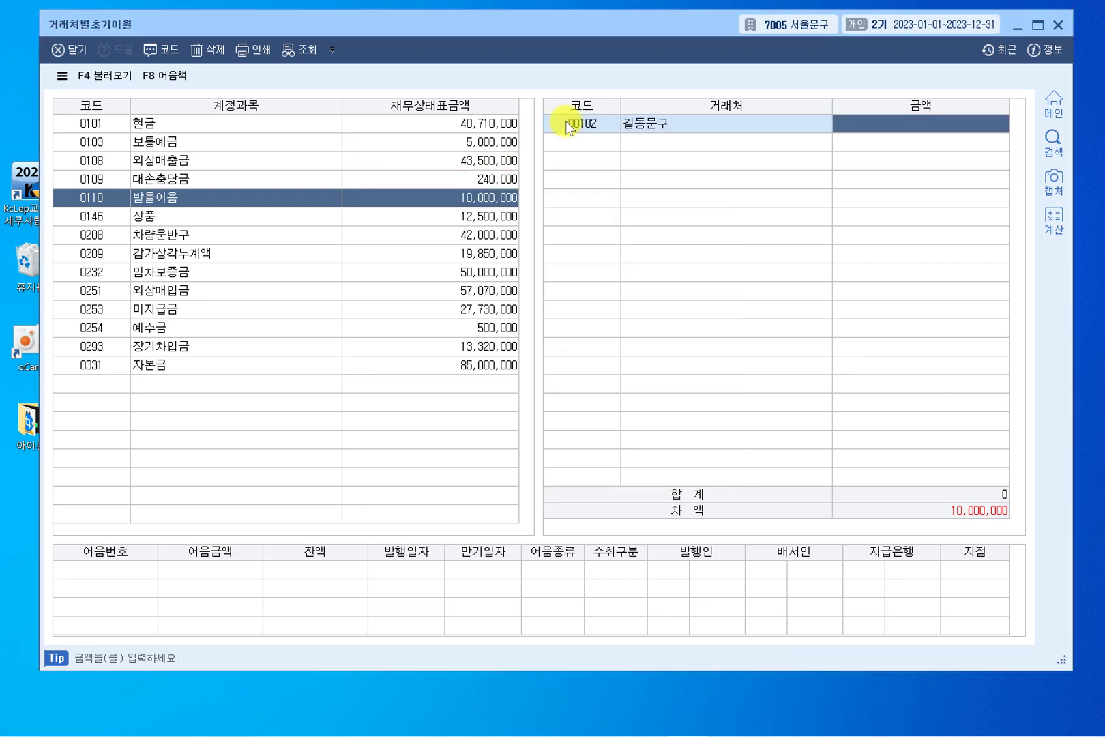
type("10000000")
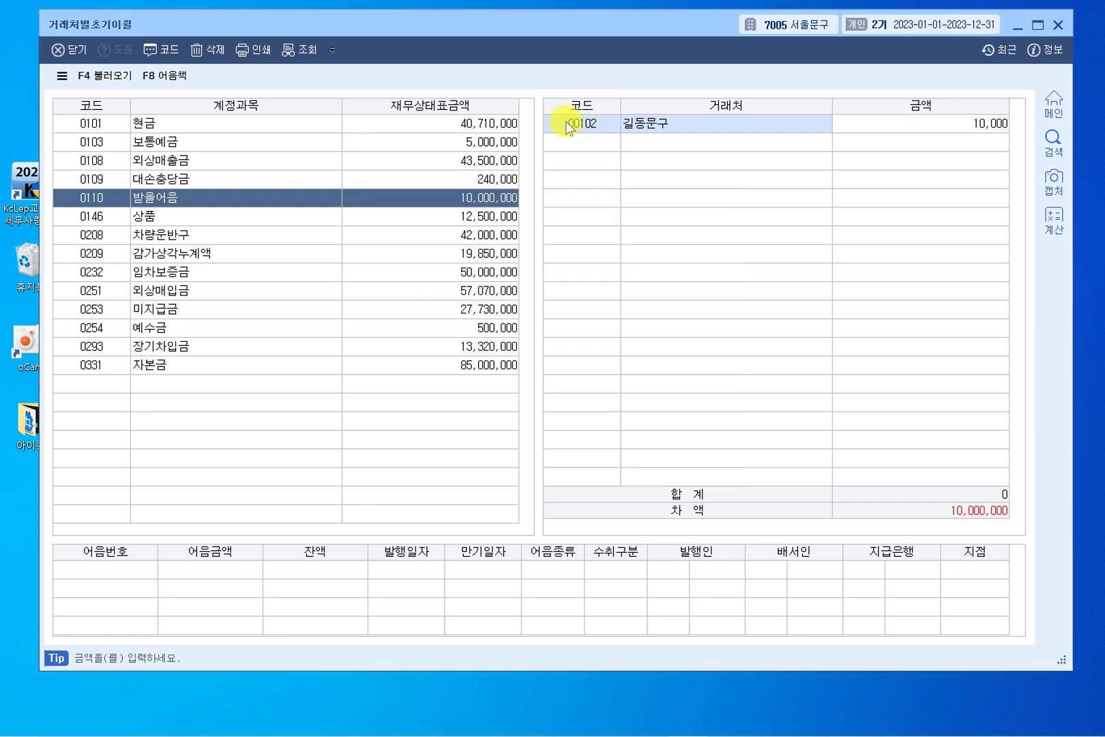
key("Return")
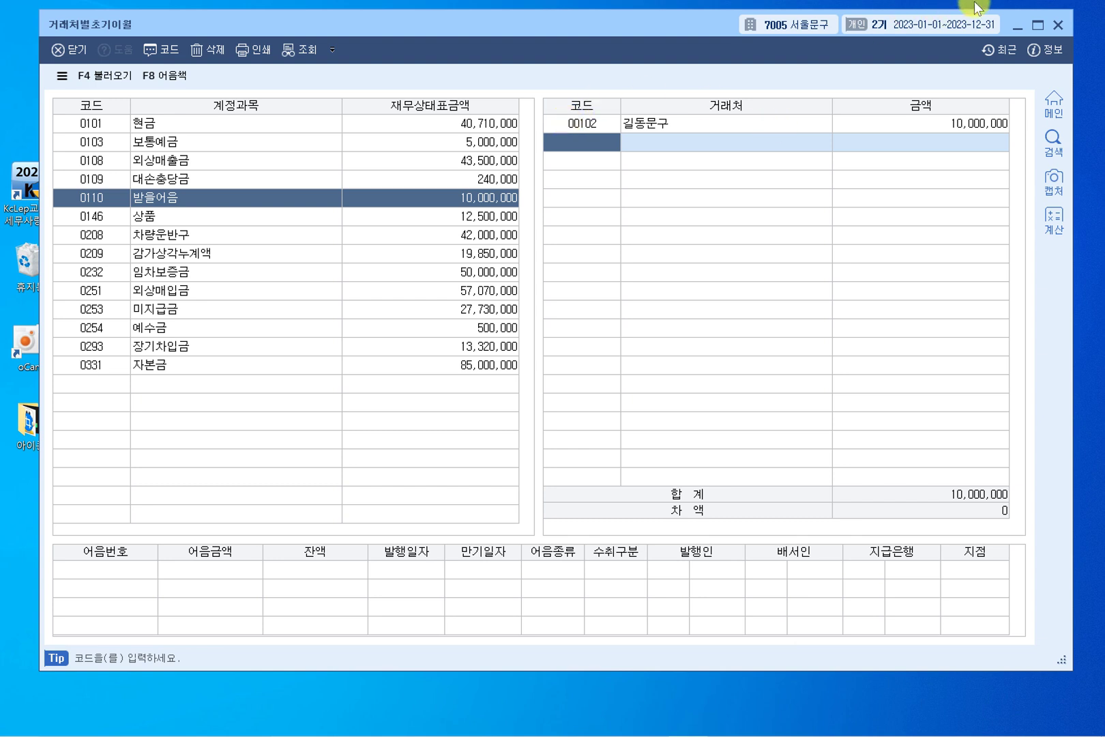
Step: Close 거래처별초기이월, open 일반전표입력 and set the voucher date to January 10, 2023
left_click(1061, 32)
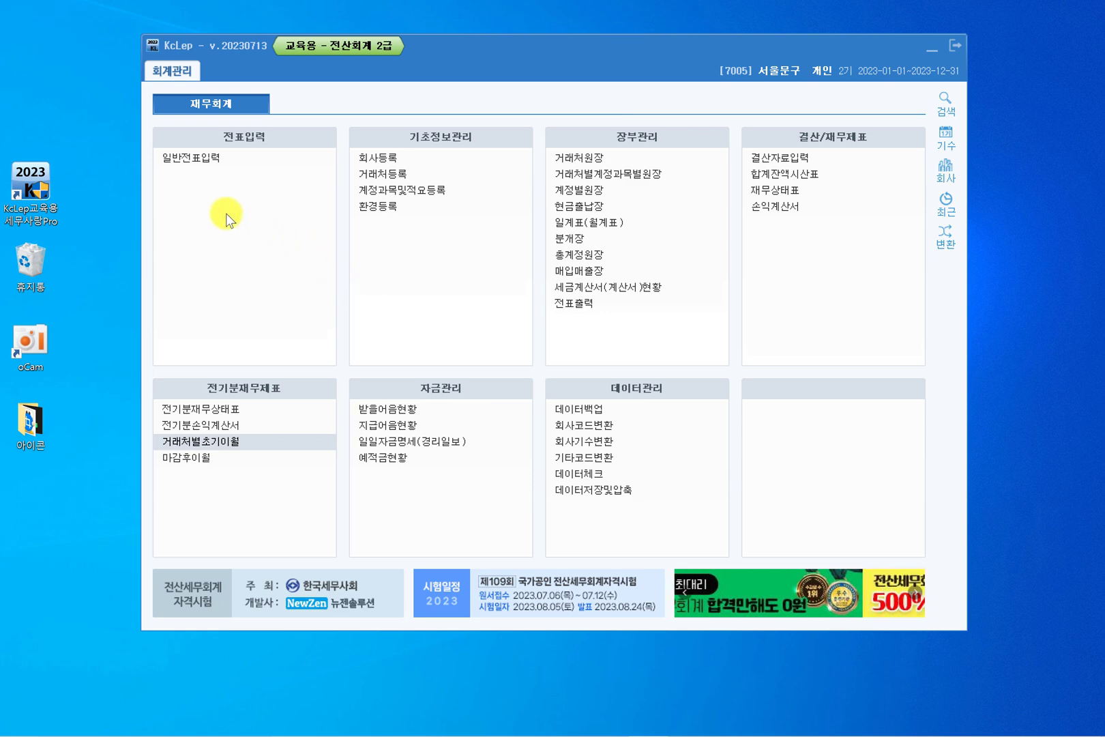
left_click(183, 158)
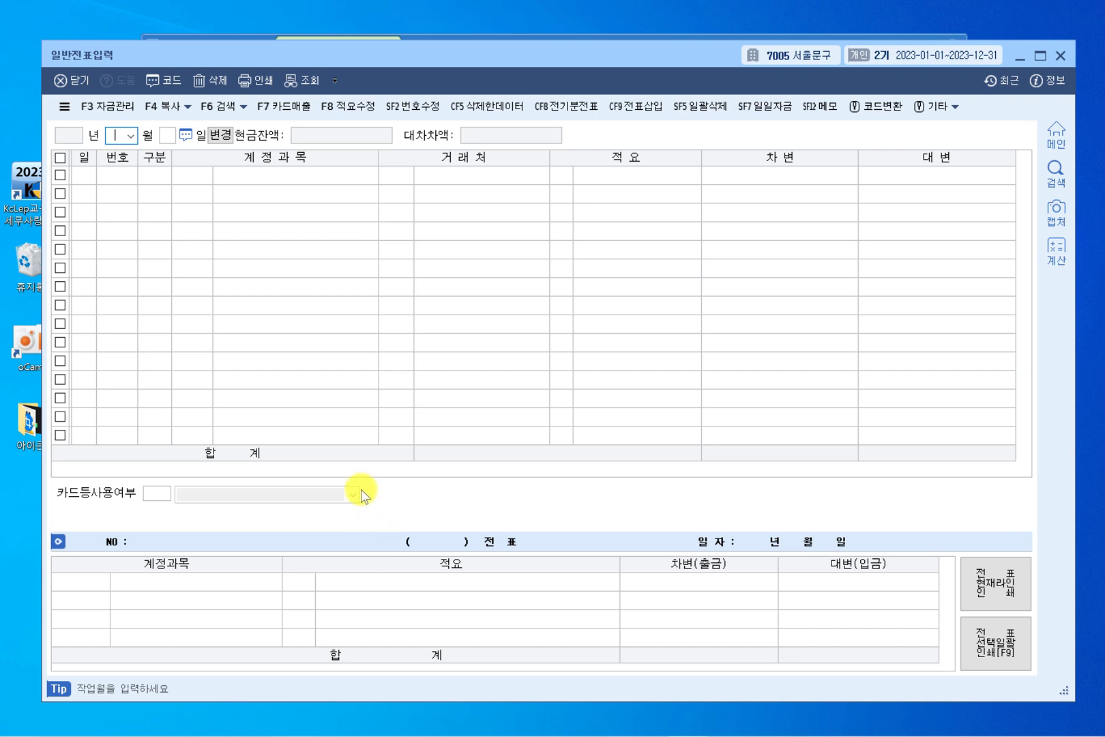
type("1")
key("Return")
key("Return")
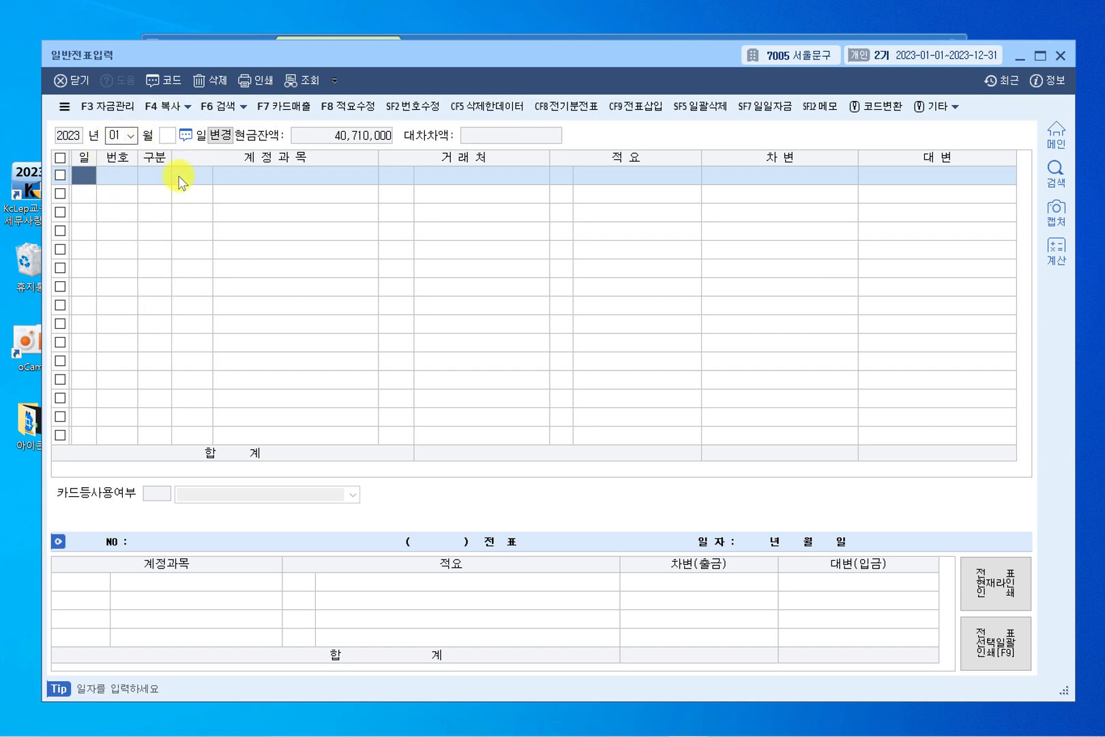
left_click(168, 137)
type("10")
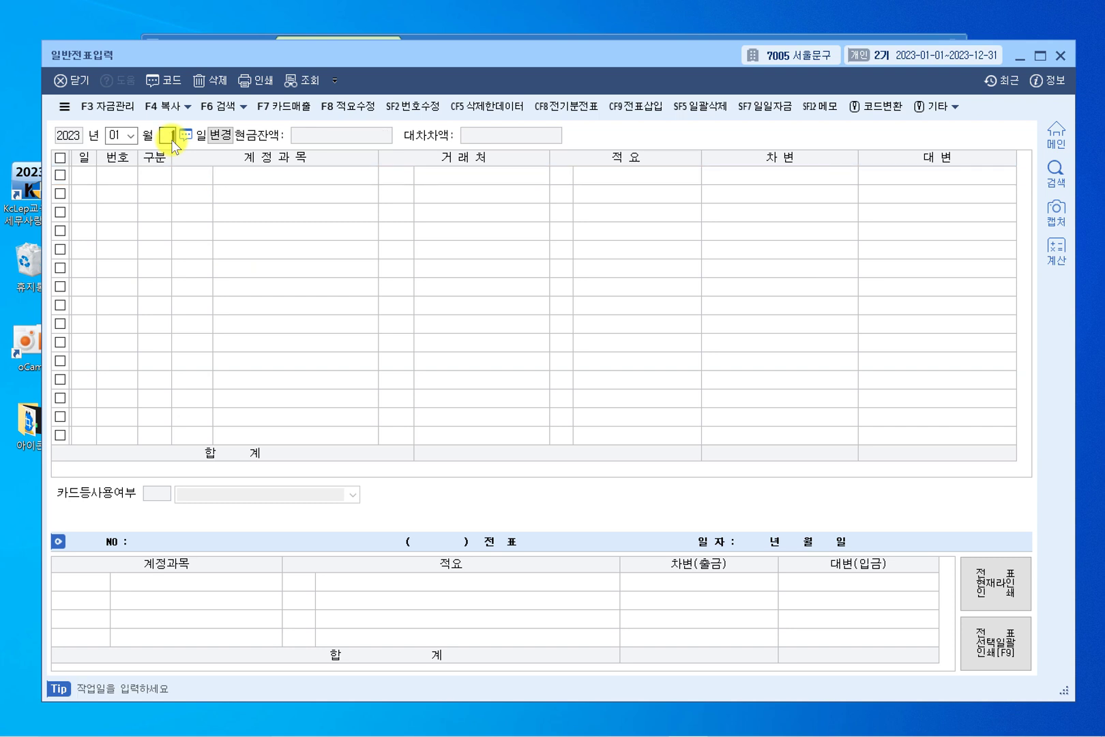
key("Return")
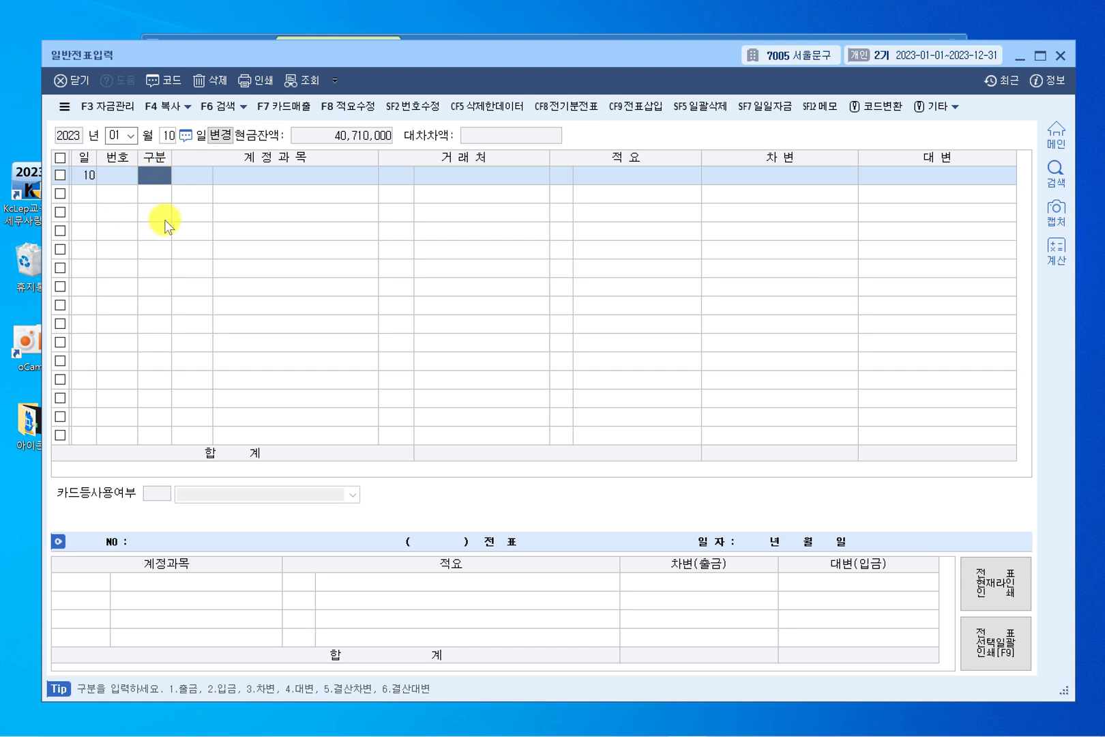
Step: Try 차변 and 대변 as the 구분 of the first voucher line
type("3")
key("Return")
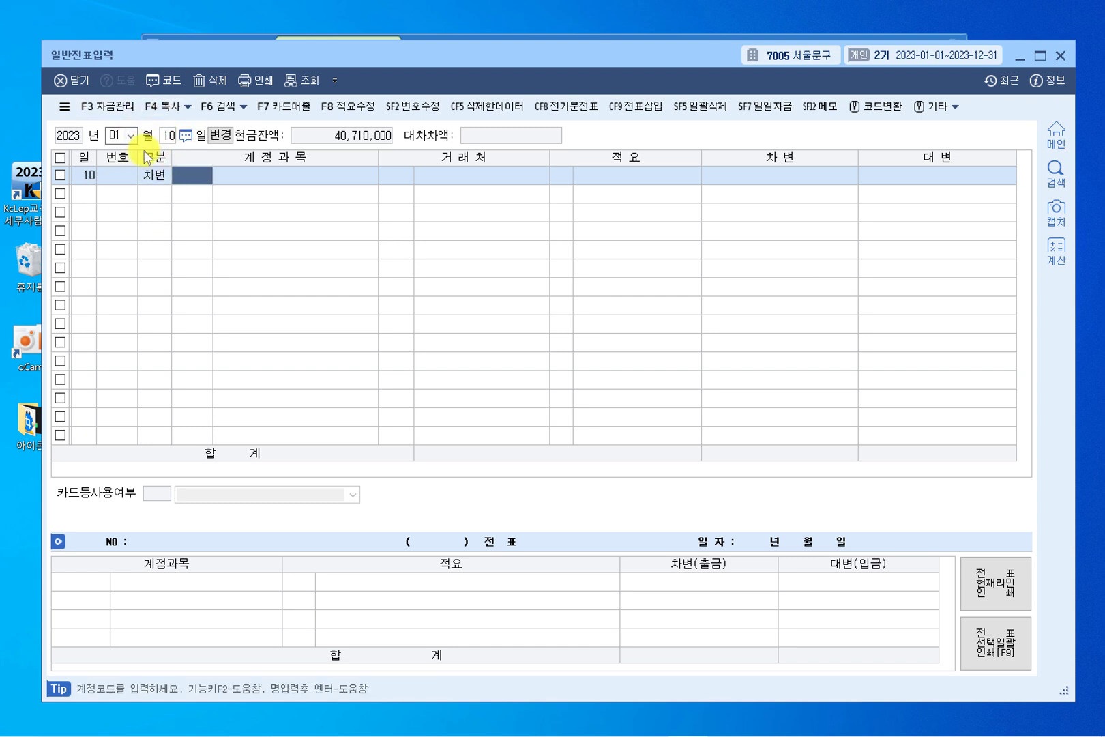
left_click(153, 176)
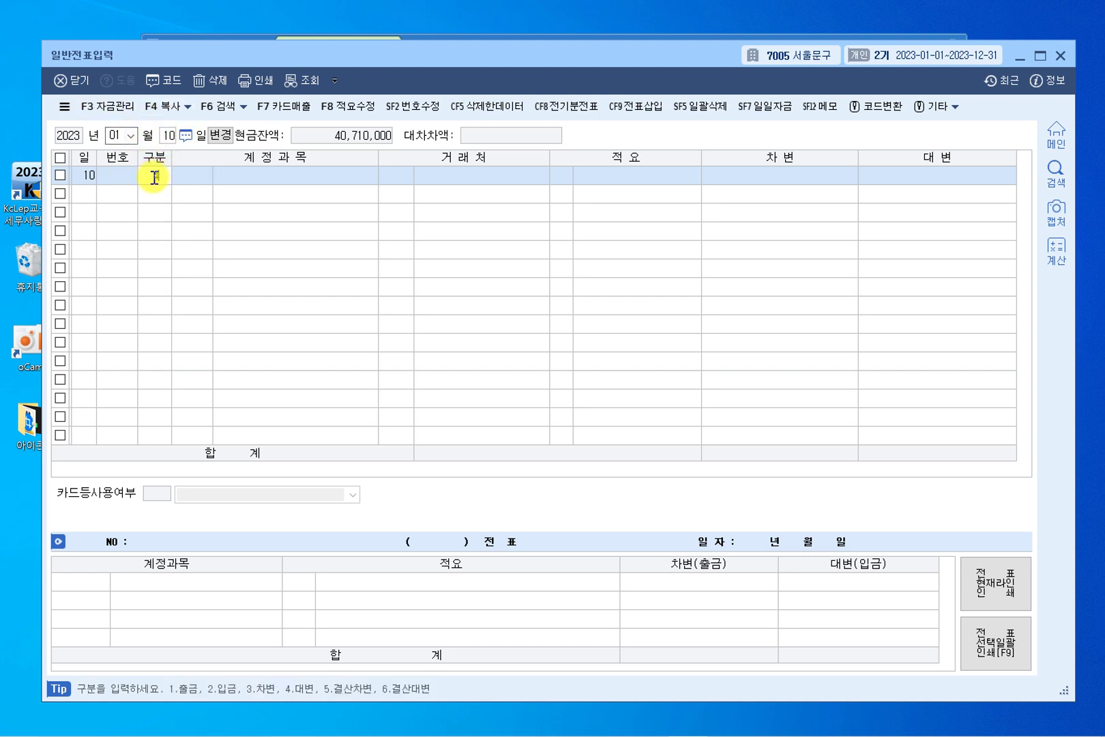
type("4")
key("Return")
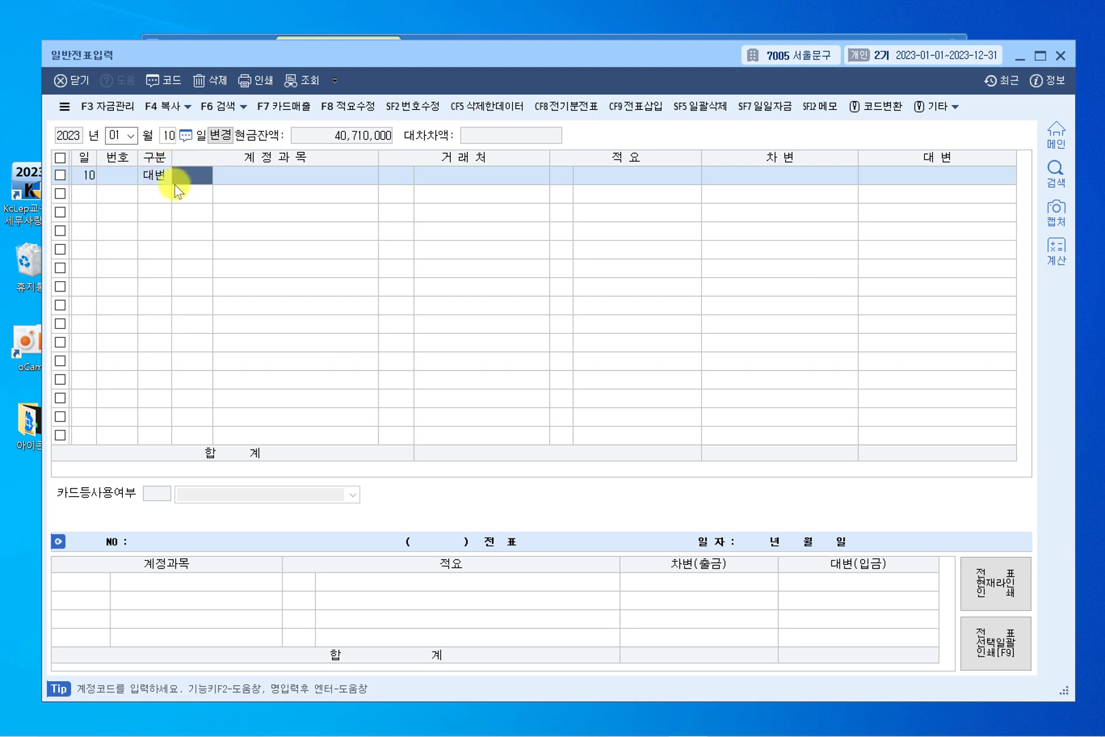
Step: Set the first voucher line's 구분 to 차변 and search the account codes for 복리
left_click(160, 179)
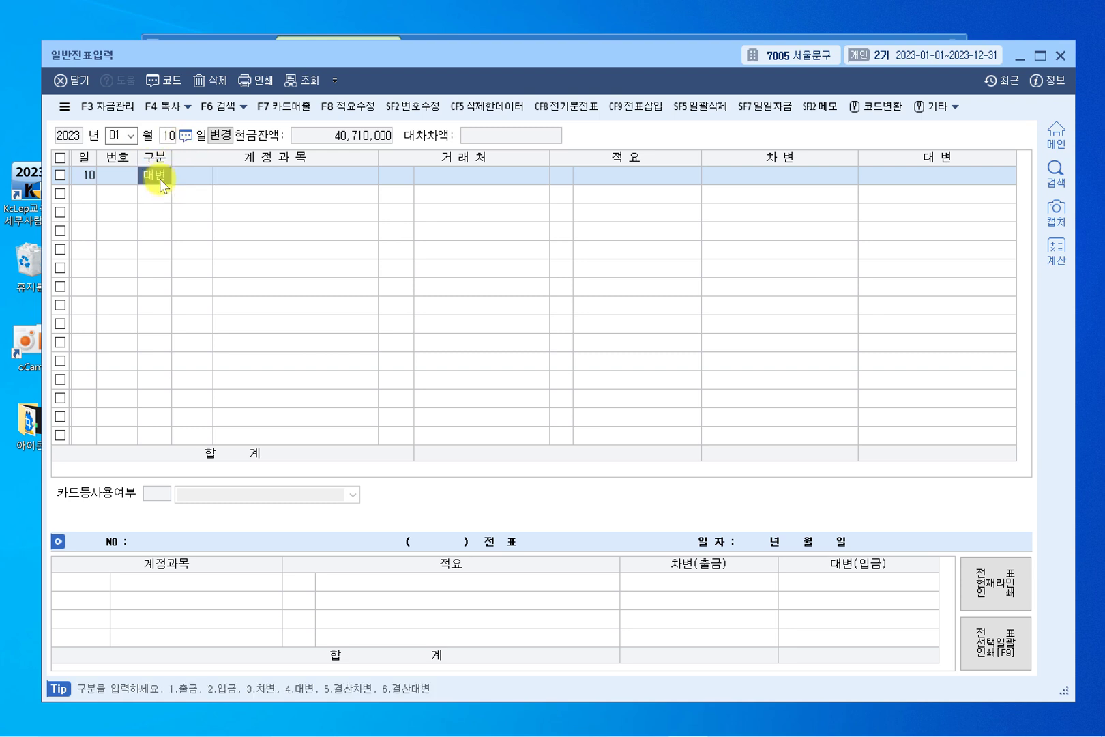
type("3")
key("Return")
key("F2")
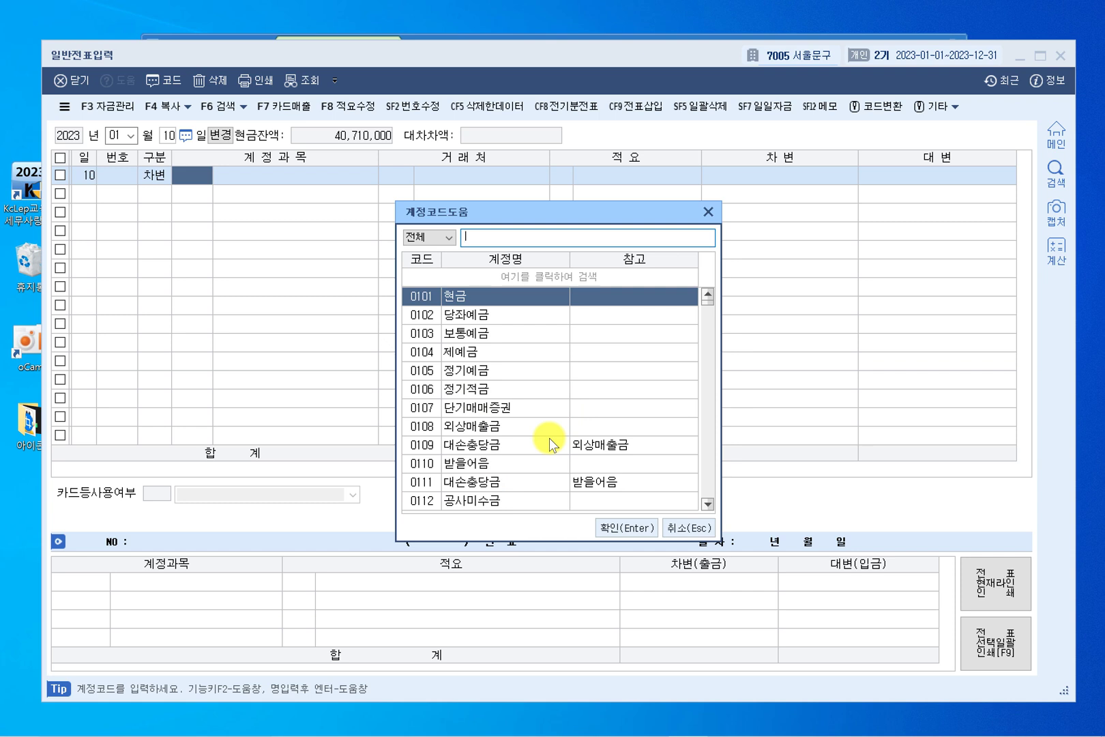
type("복리")
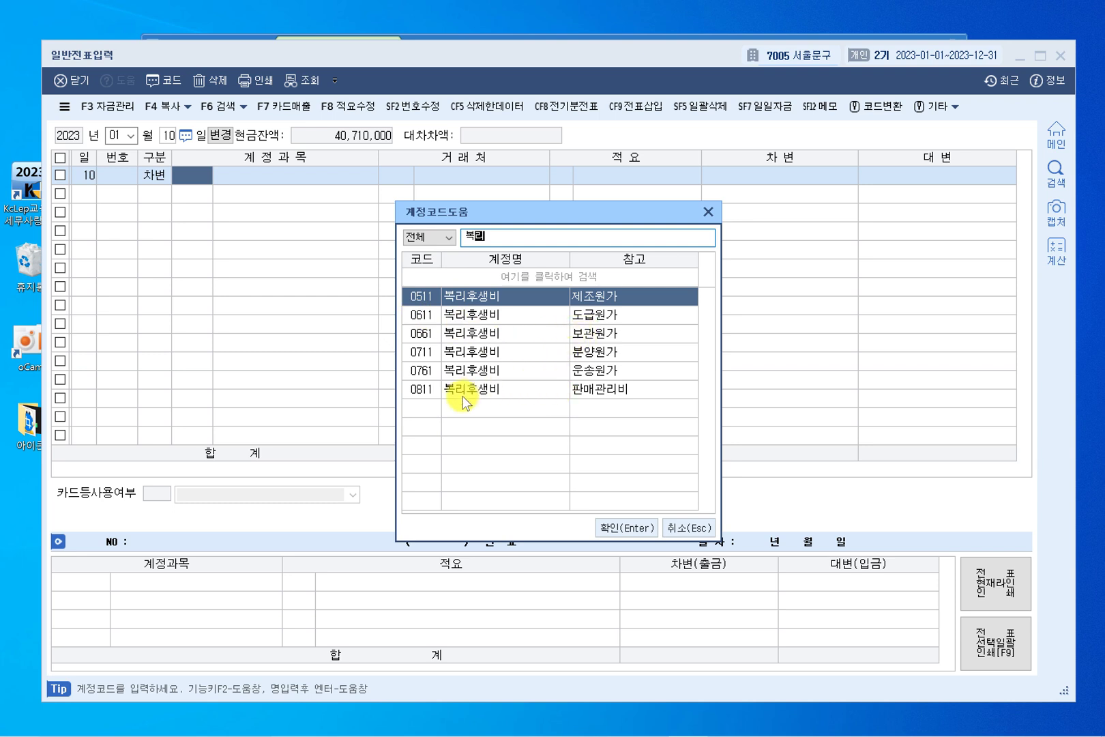
Step: Compare the cost categories of the 복리후생비 codes and assign 0811 복리후생비 (판매관리비) to the voucher line
left_click(434, 389)
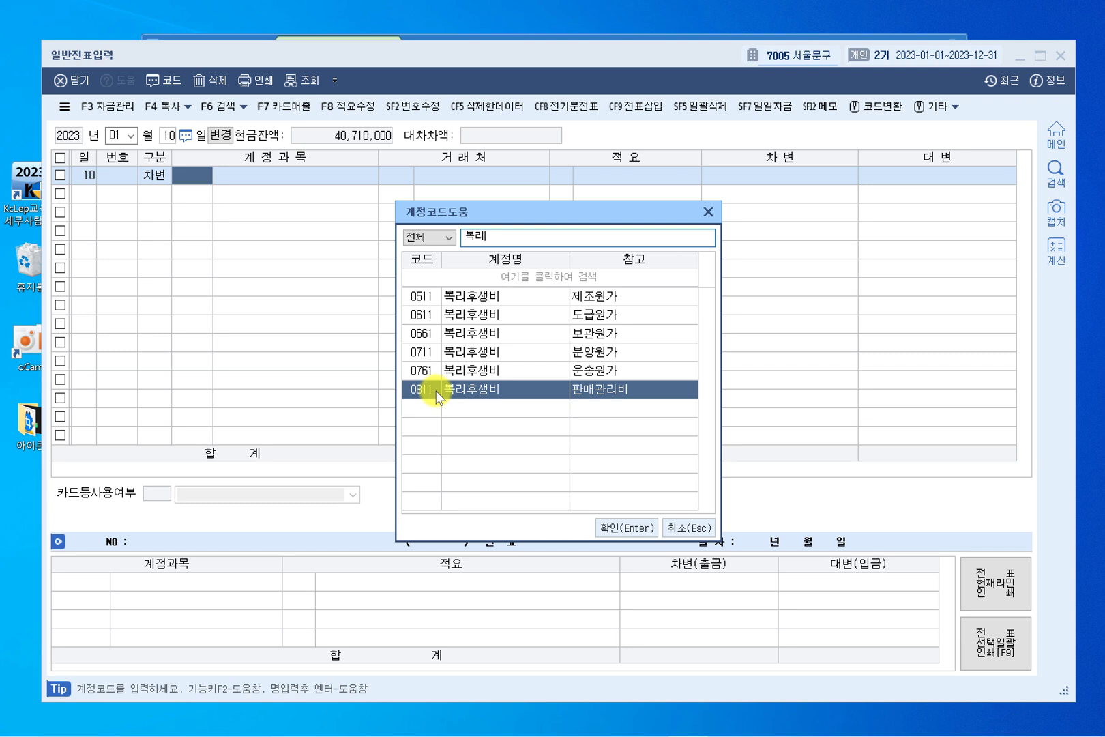
left_click(434, 294)
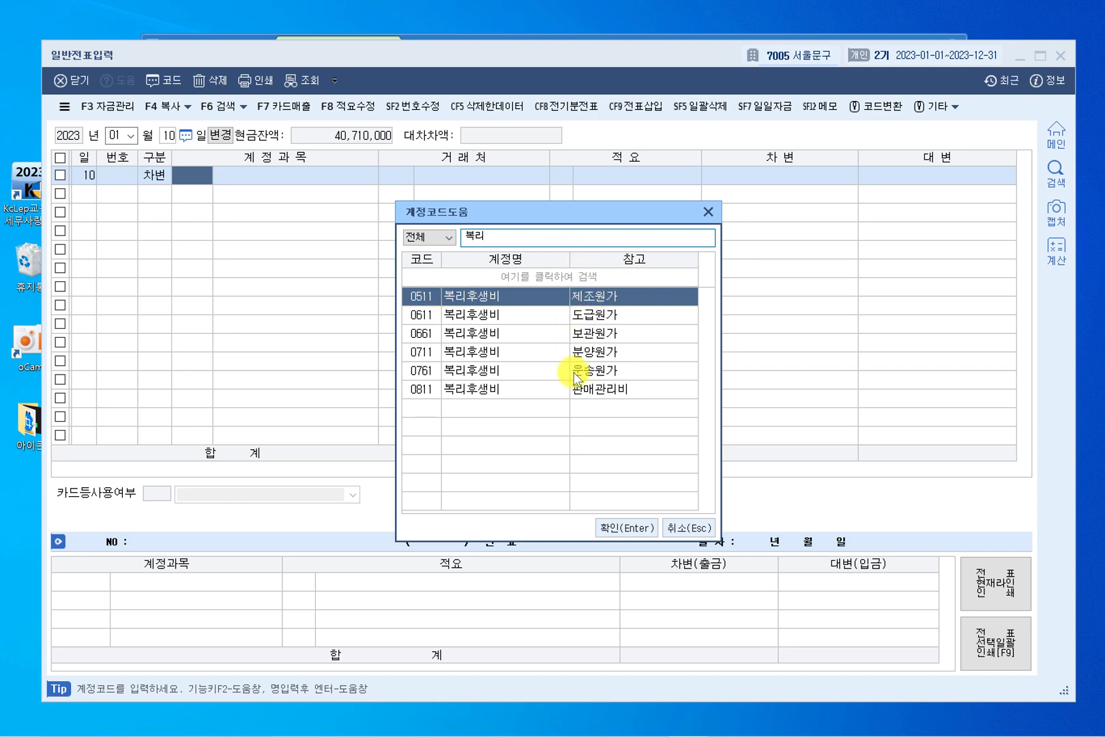
left_click(554, 316)
left_click(550, 339)
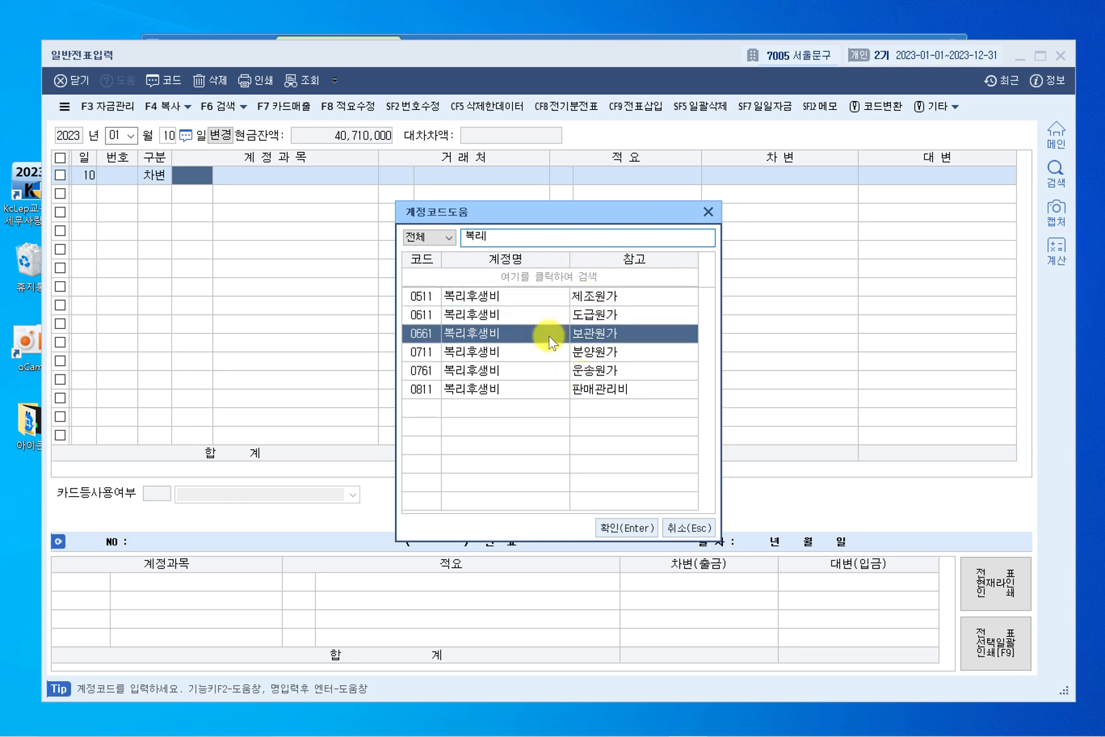
left_click(548, 346)
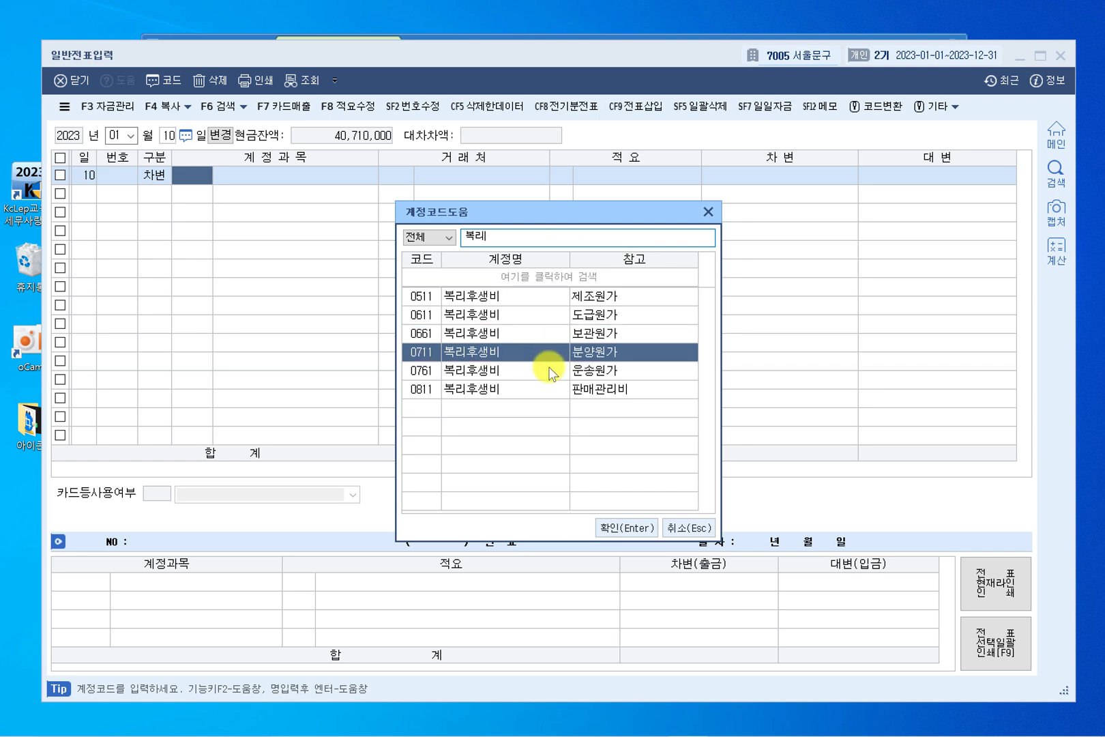
left_click(549, 368)
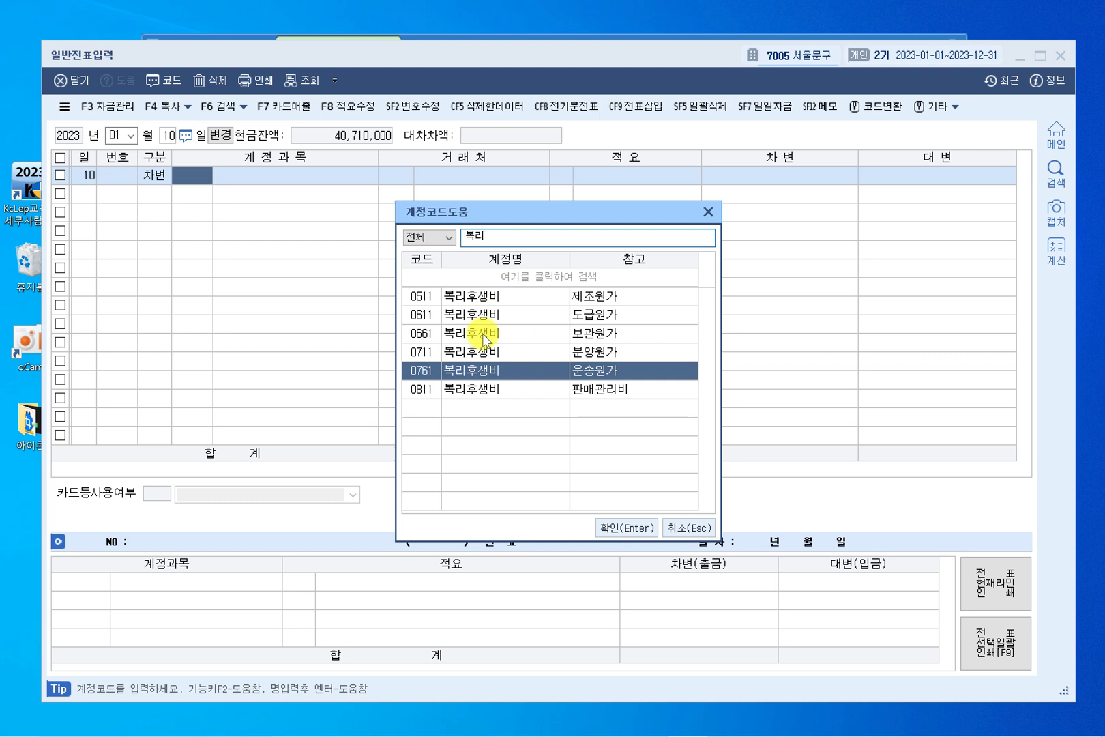
left_click(465, 311)
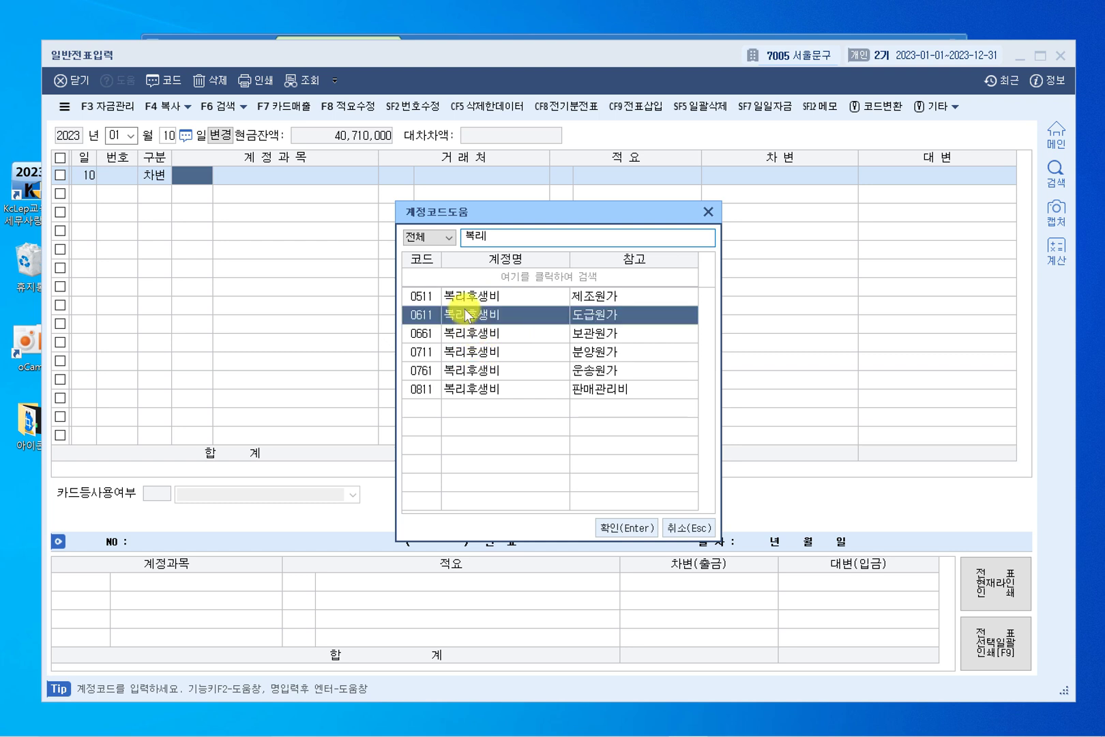
left_click(467, 334)
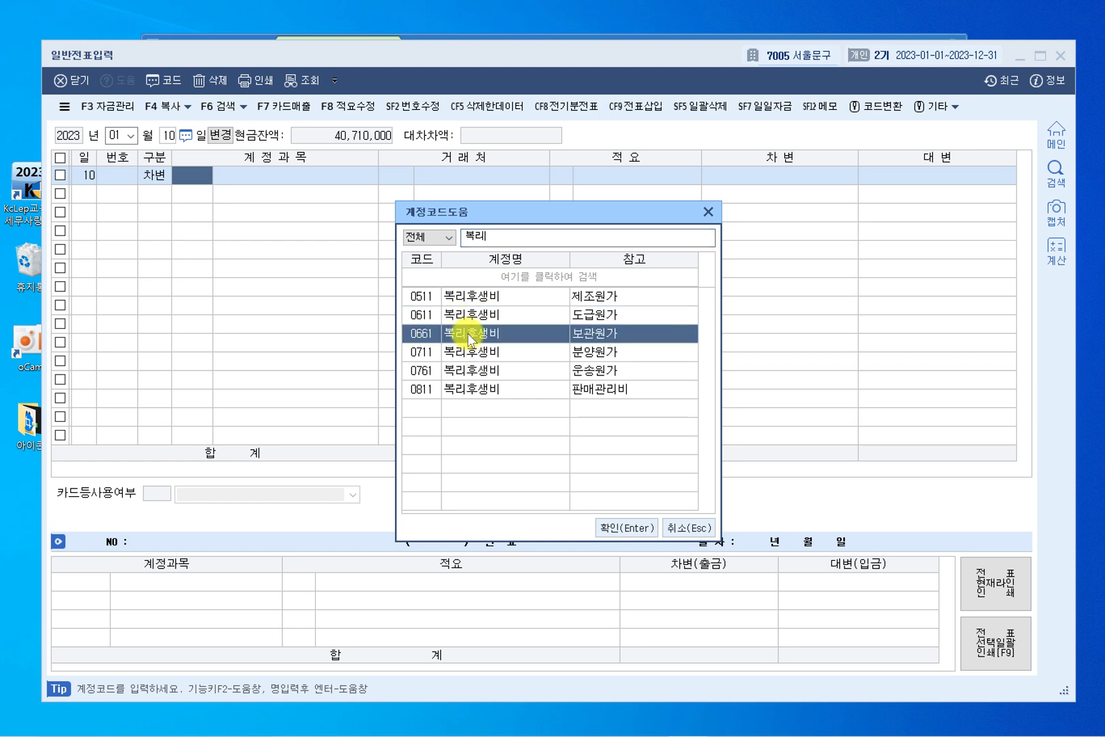
left_click(477, 355)
left_click(481, 372)
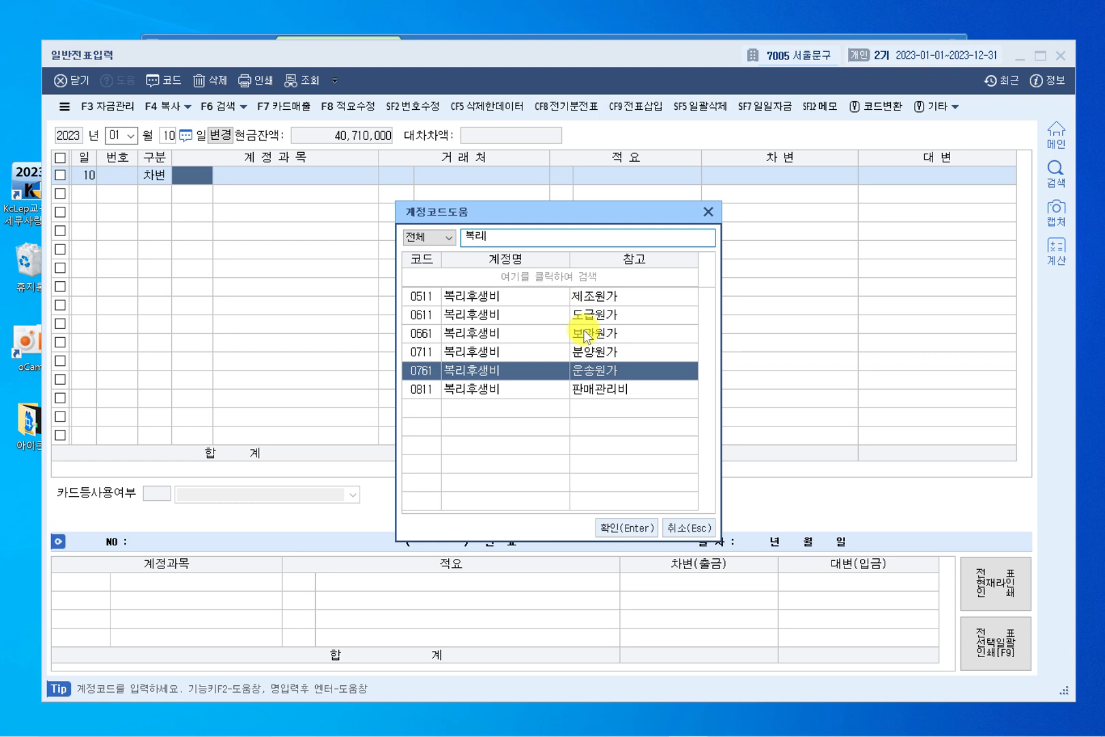
left_click(518, 391)
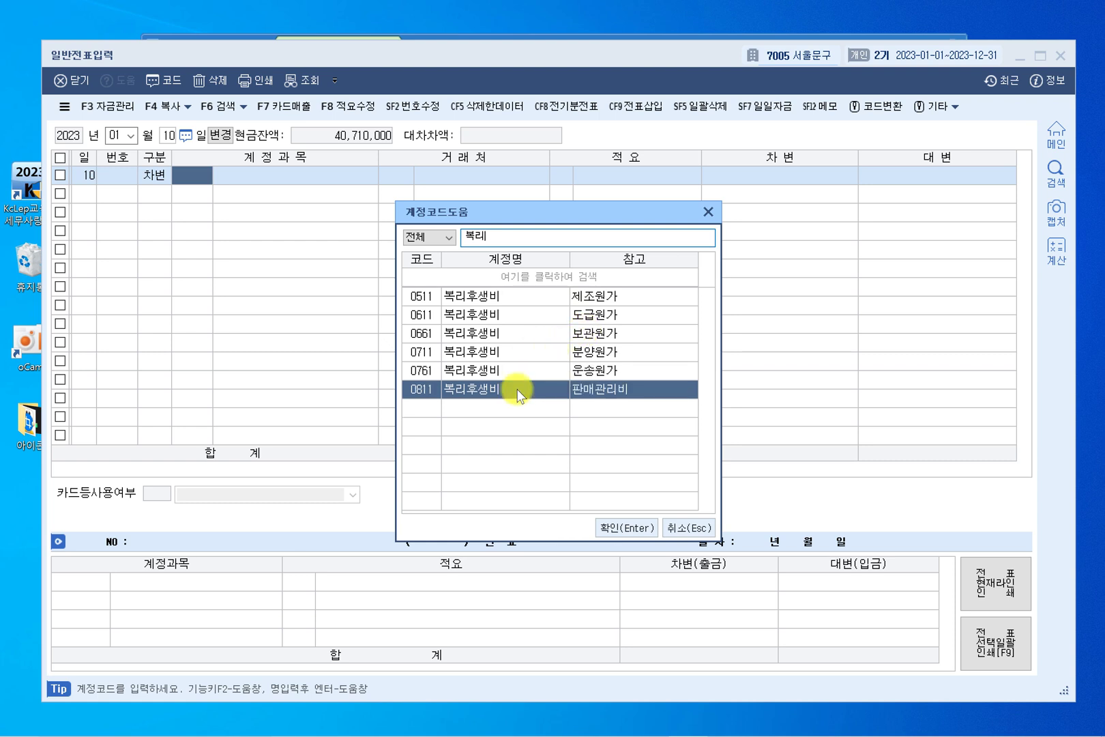
key("Return")
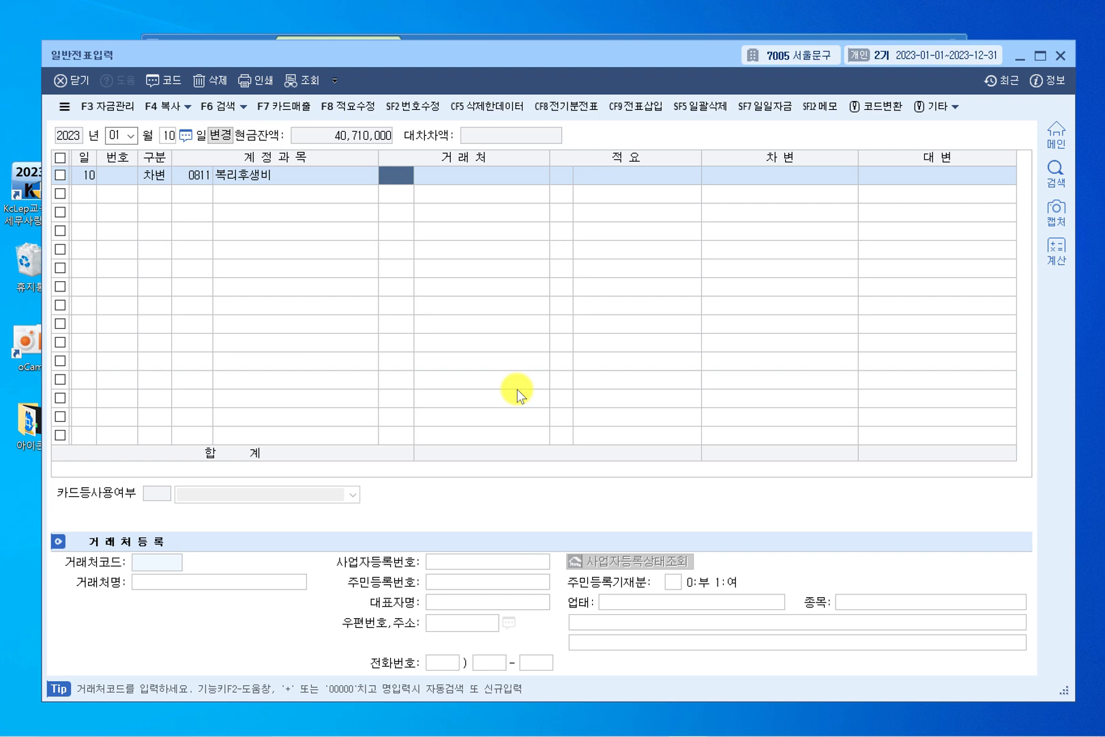
Step: Replace the voucher line's account with 0511 복리후생비 (제조원가), searching the account codes for 복리
key("Left")
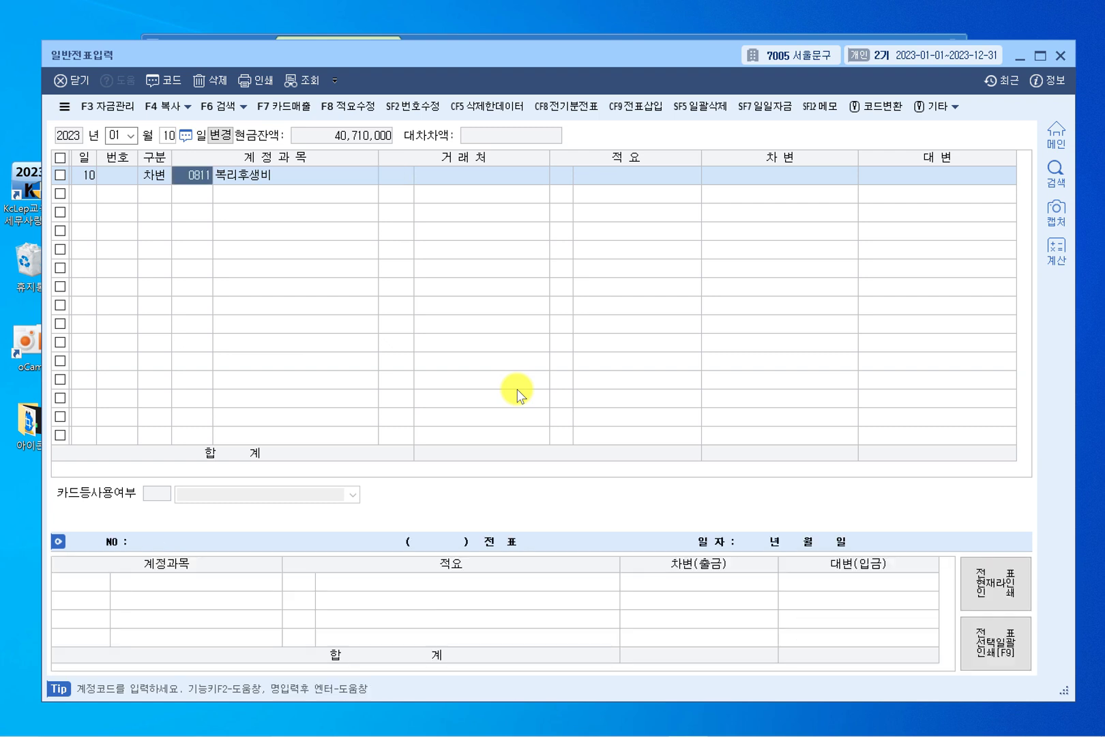
key("F2")
type("복리")
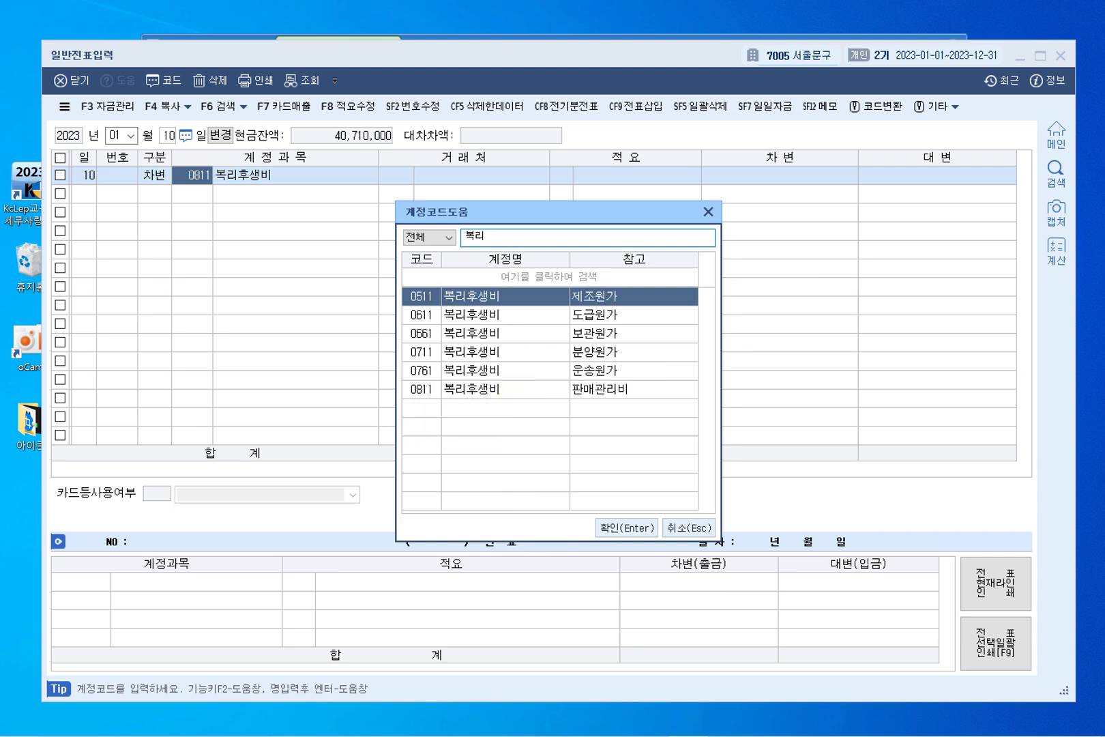
key("Return")
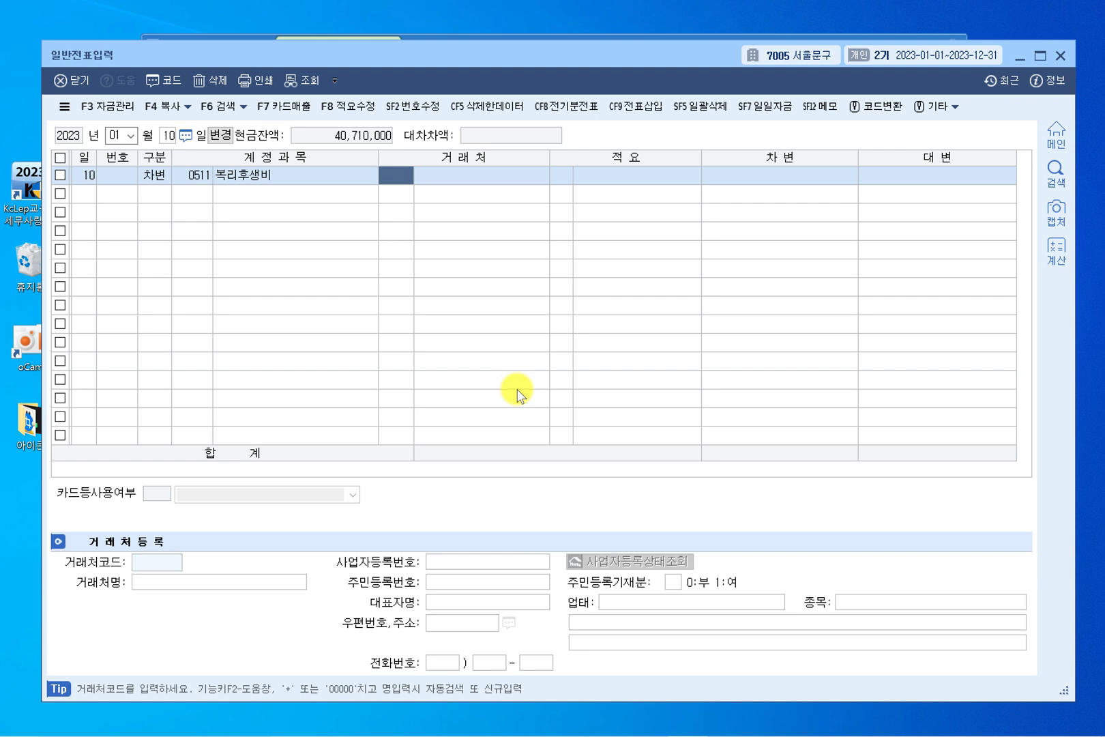
Step: Replace the voucher line's account with 0811 복리후생비 (판매관리비), searching the account codes for 복리
key("Left")
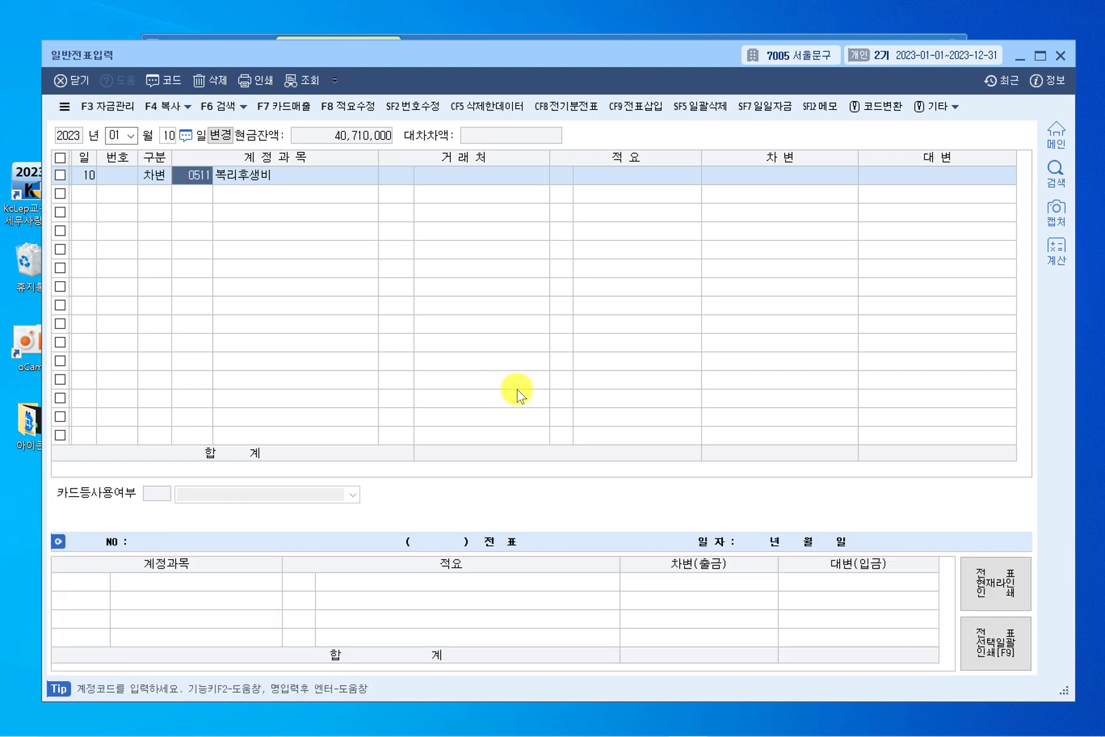
key("F2")
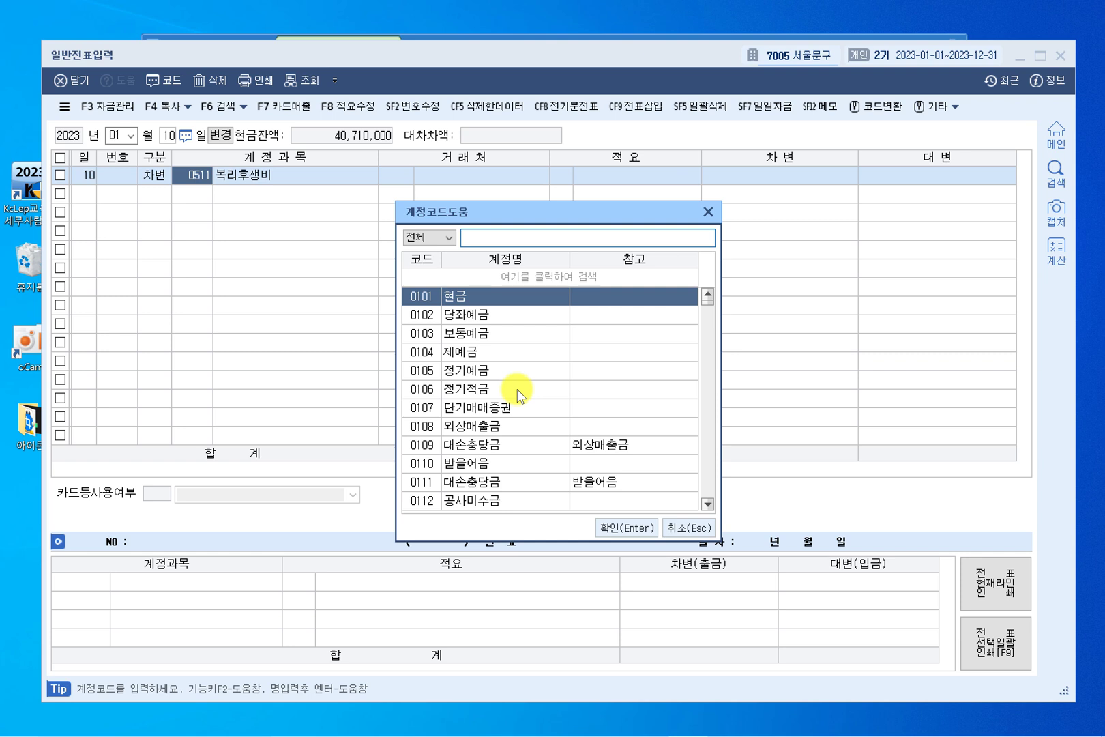
type("복리")
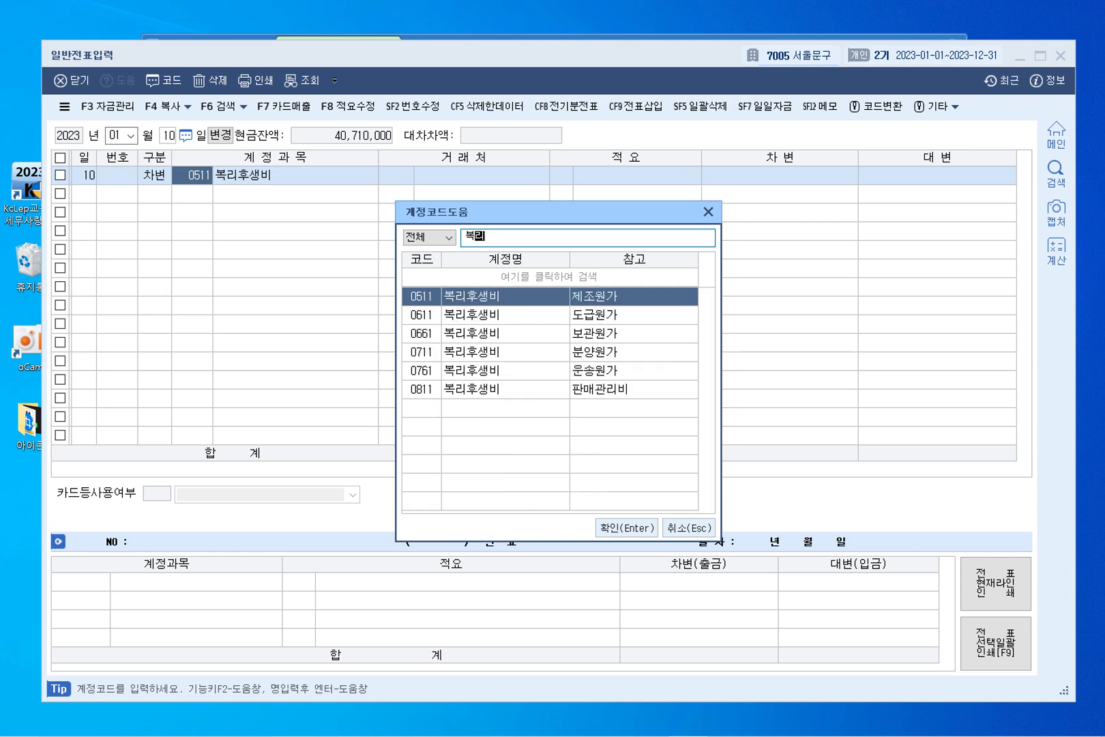
left_click(516, 391)
key("Return")
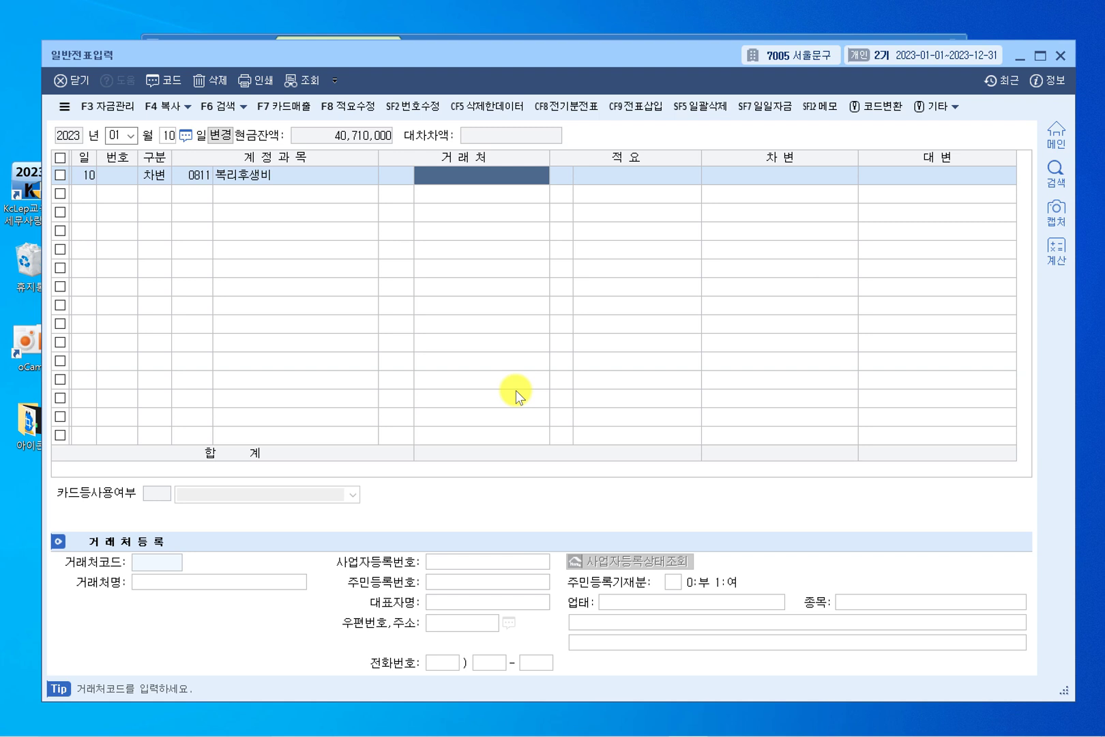
Step: Look through the registered 거래처 list and enter 아영식당 as the voucher line's 거래처 name without a code
key("F2")
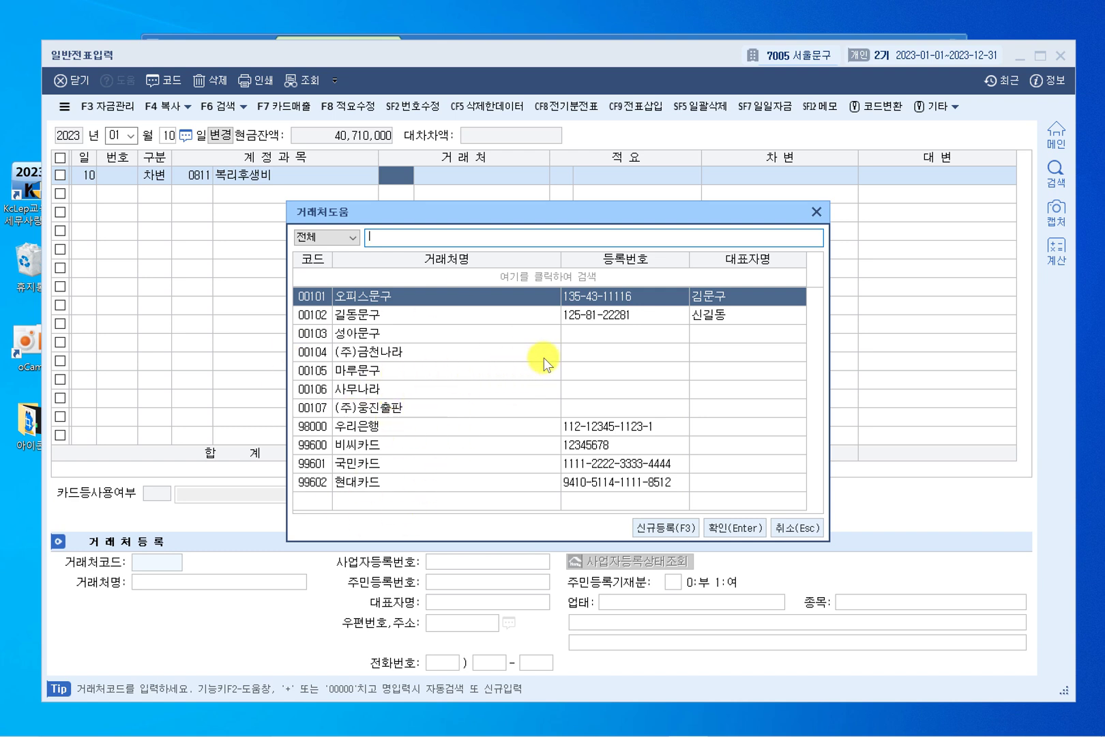
left_click(815, 213)
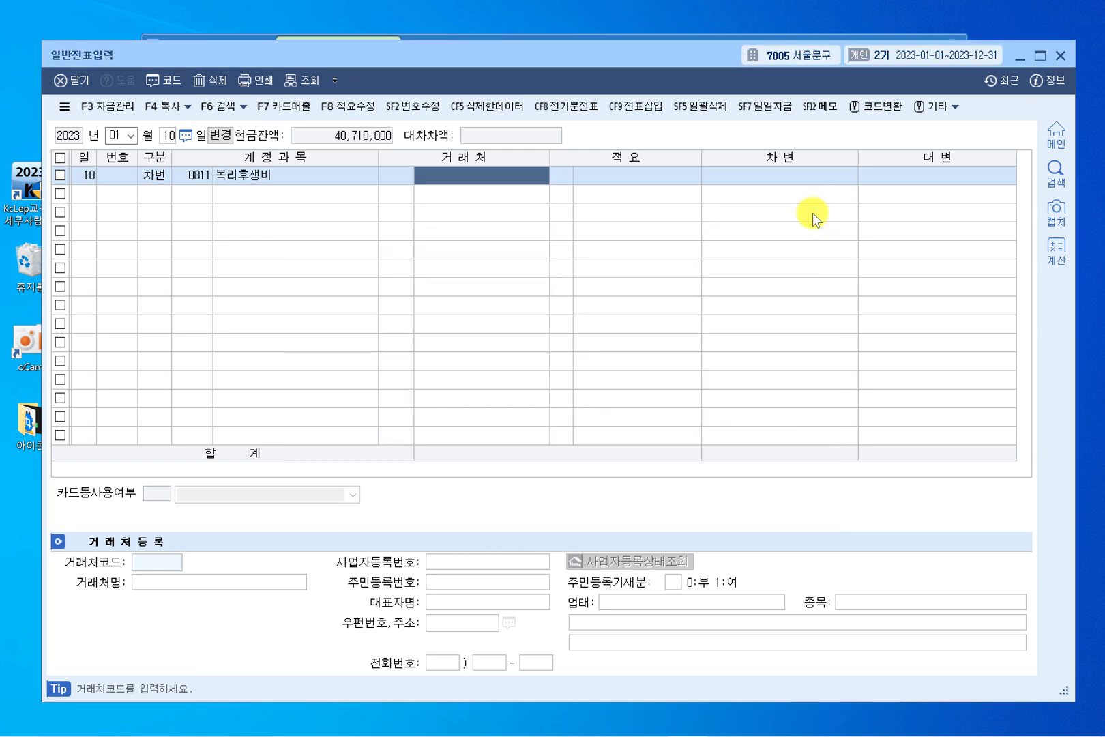
type("아영식ㄷㅏㅇ")
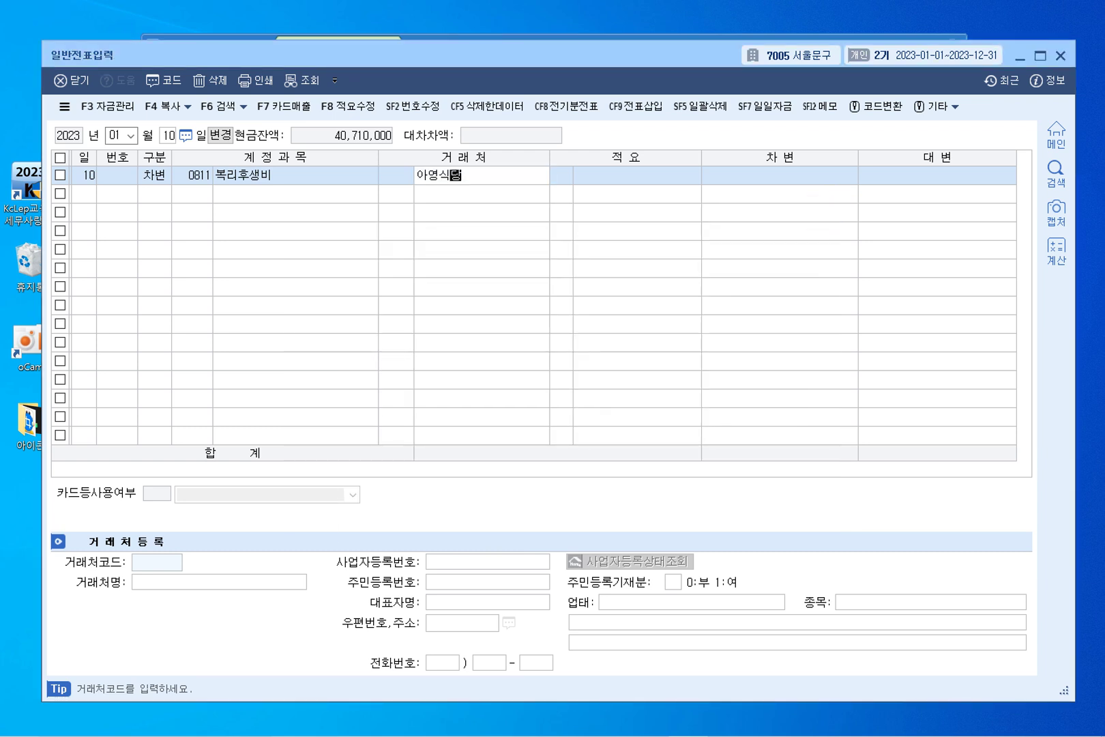
key("Return")
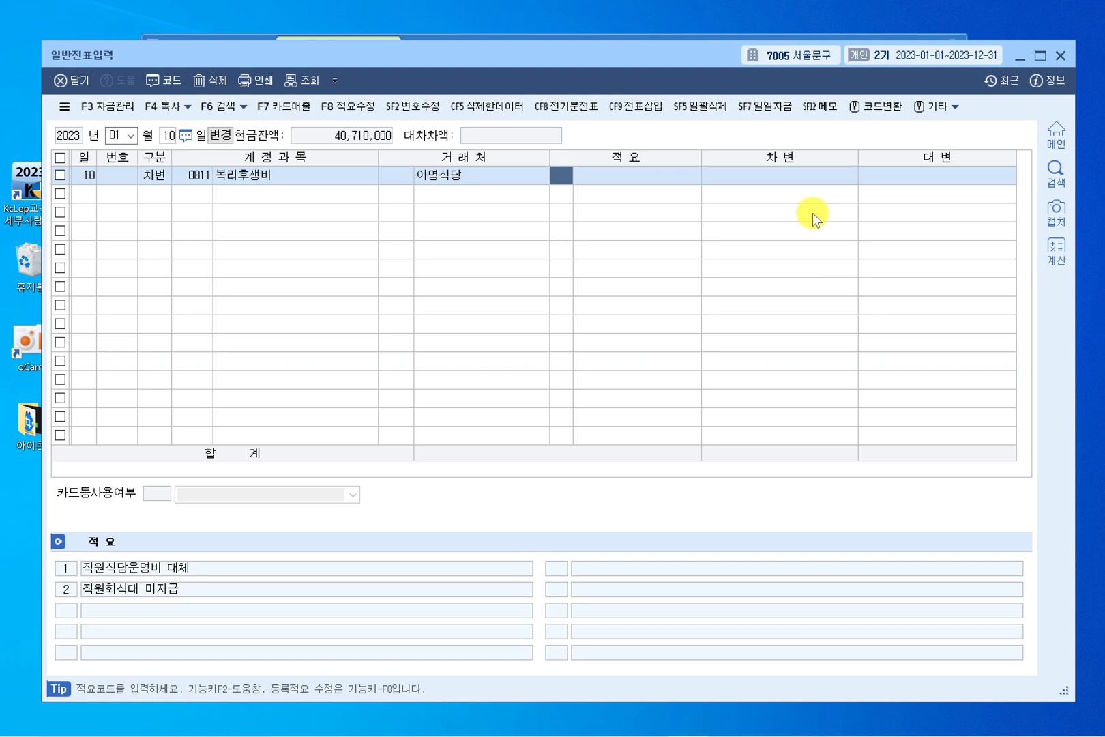
key("Left")
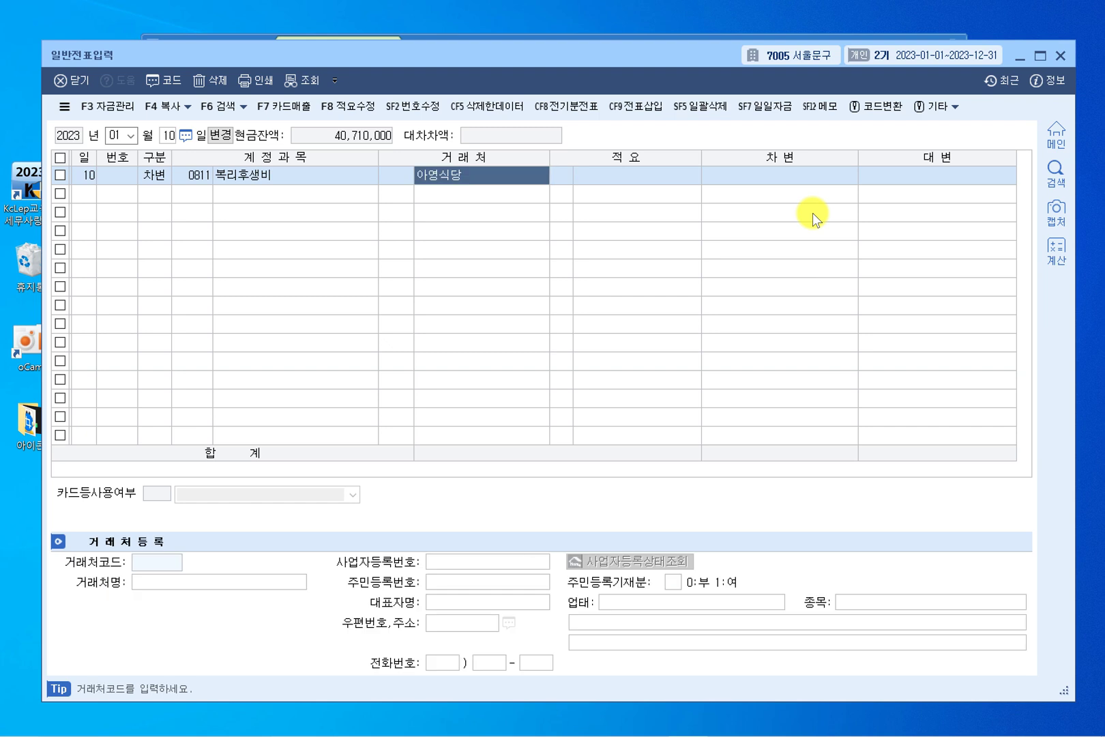
key("Left")
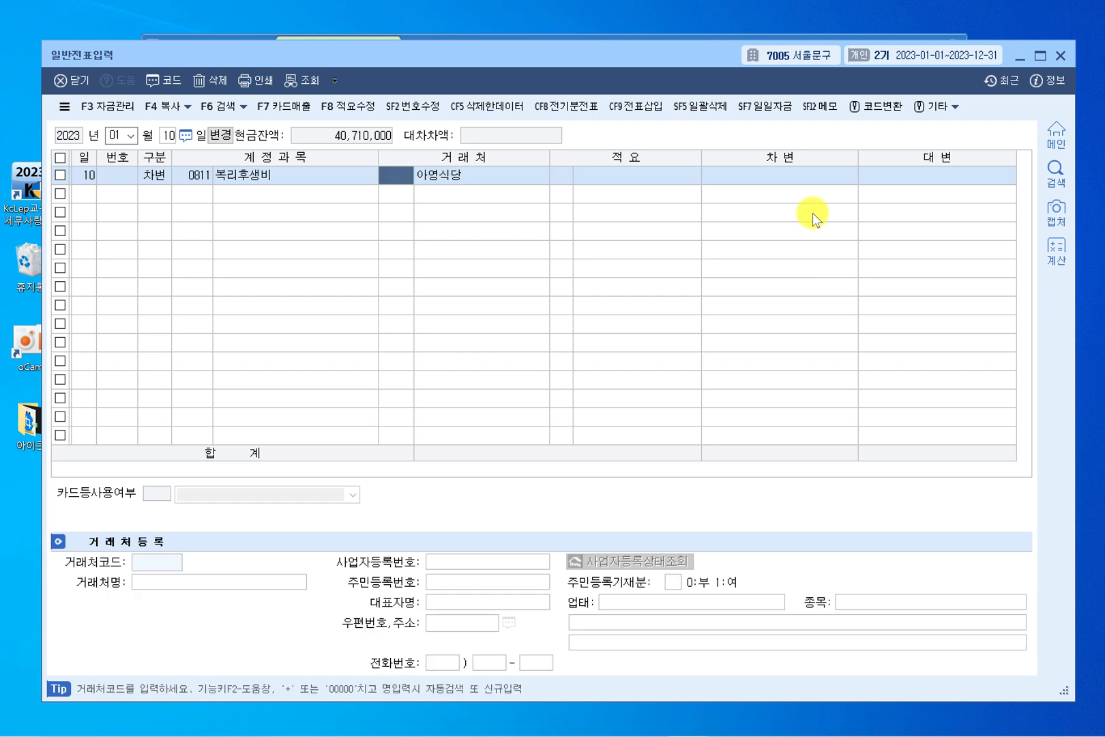
key("Right")
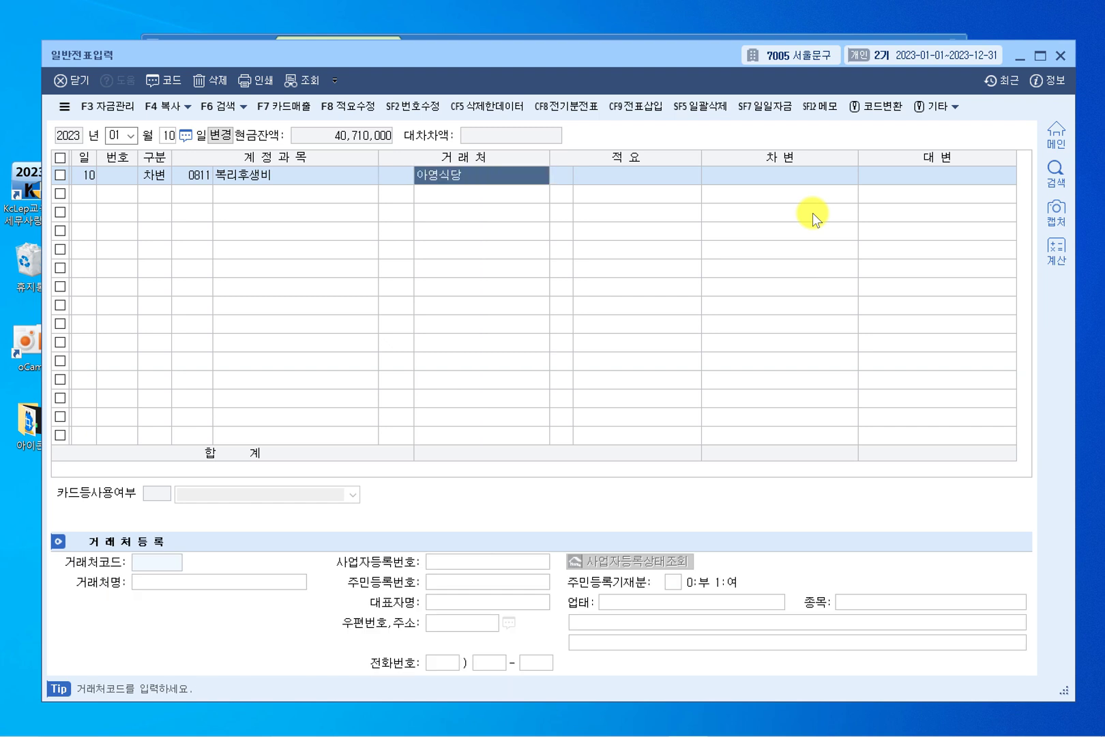
type("아")
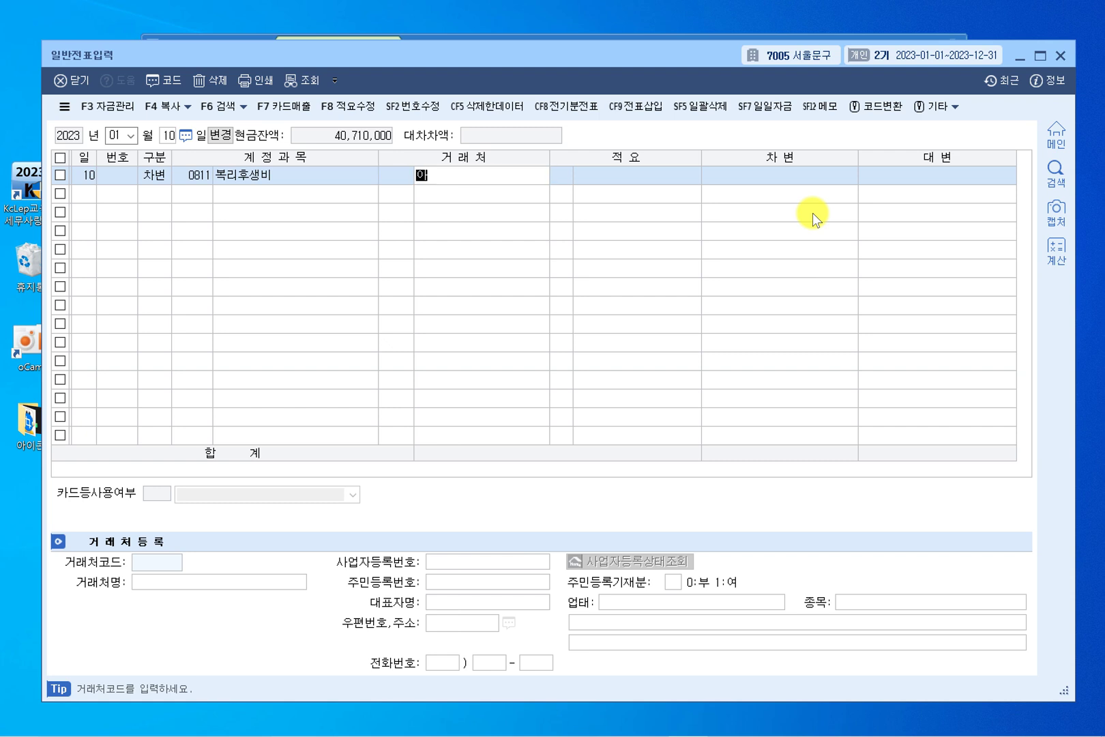
type("영식ㄷ")
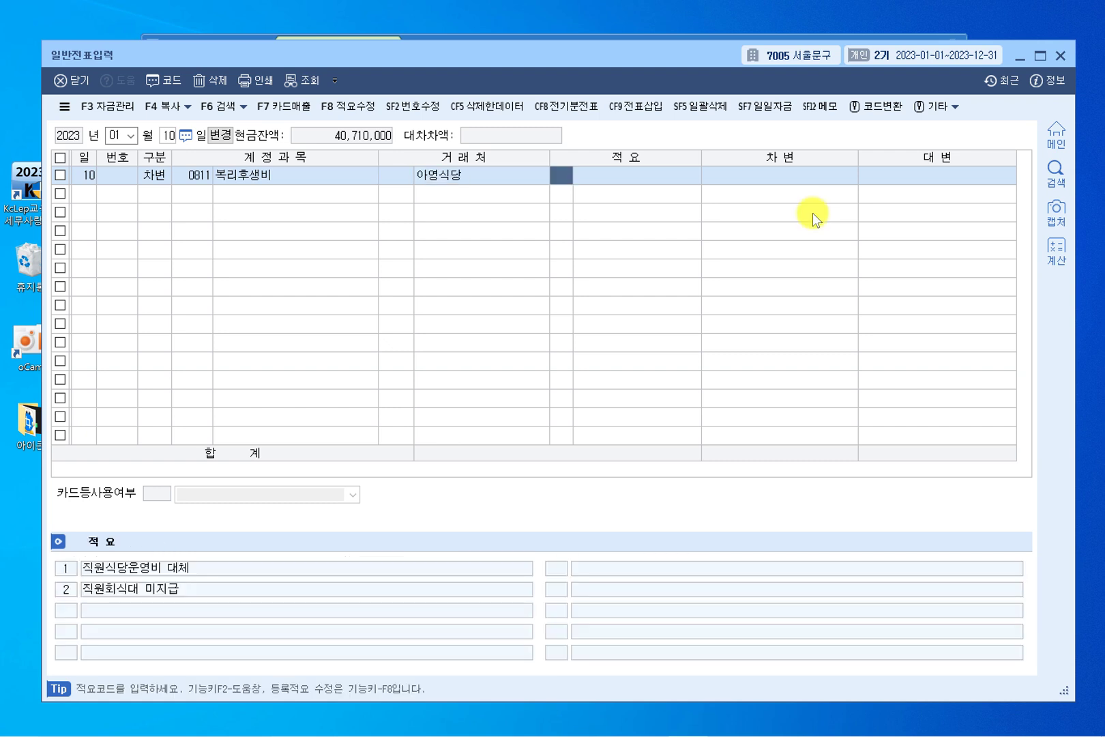
Step: Clear the 거래처 name from the 복리후생비 line and check the registered 거래처 list again
key("shift+Tab")
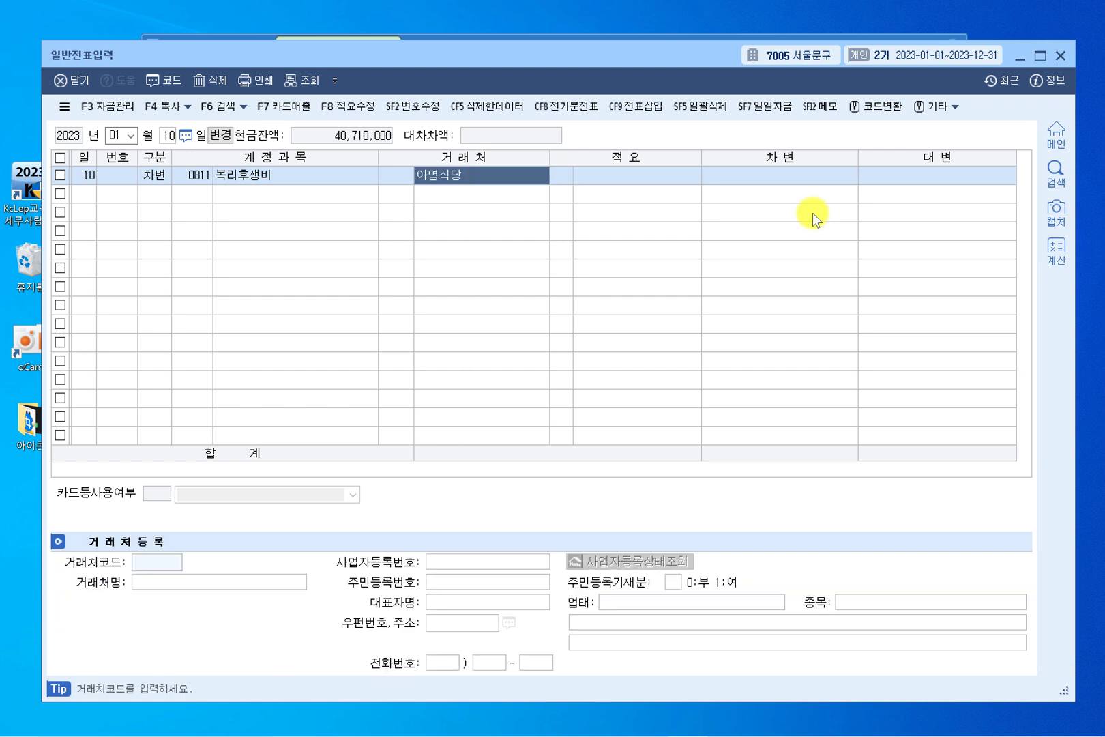
key("Tab")
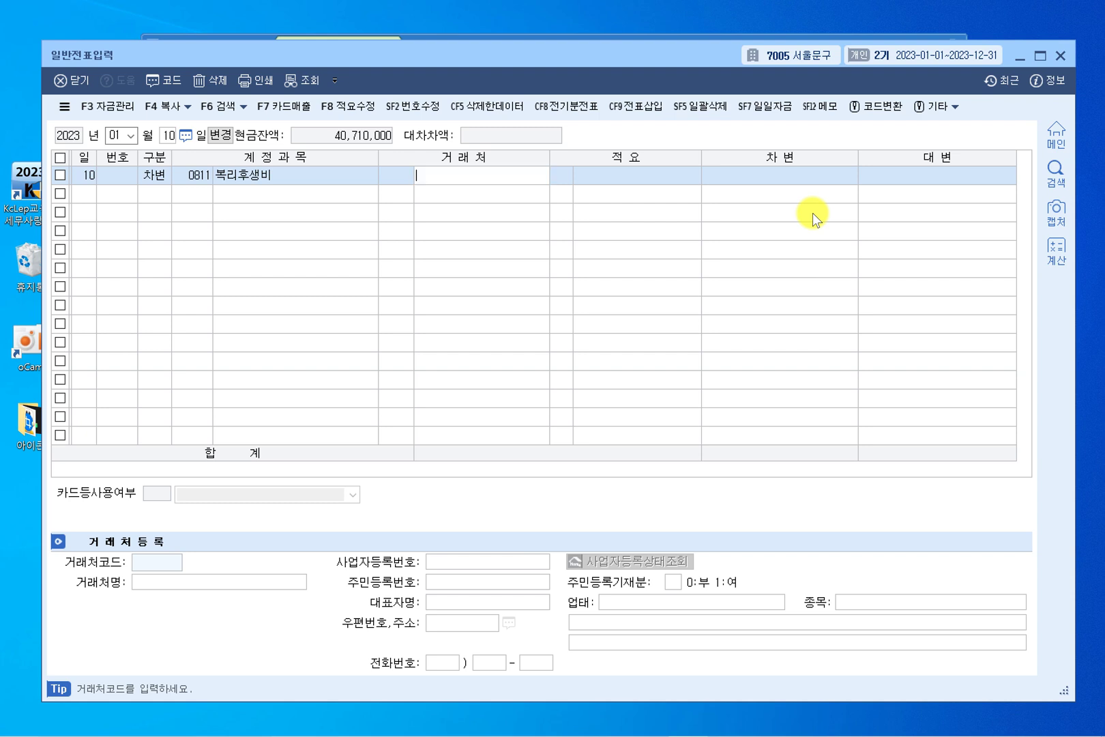
key("shift+Tab")
key("shift+Tab")
key("F2")
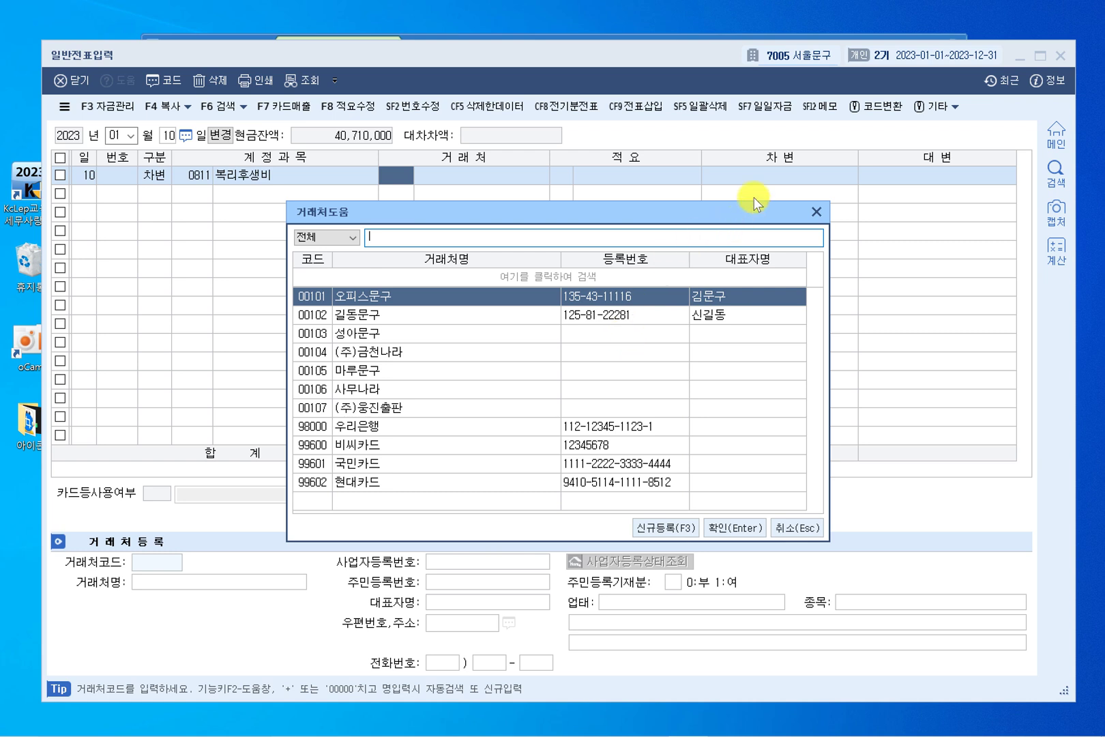
left_click(815, 212)
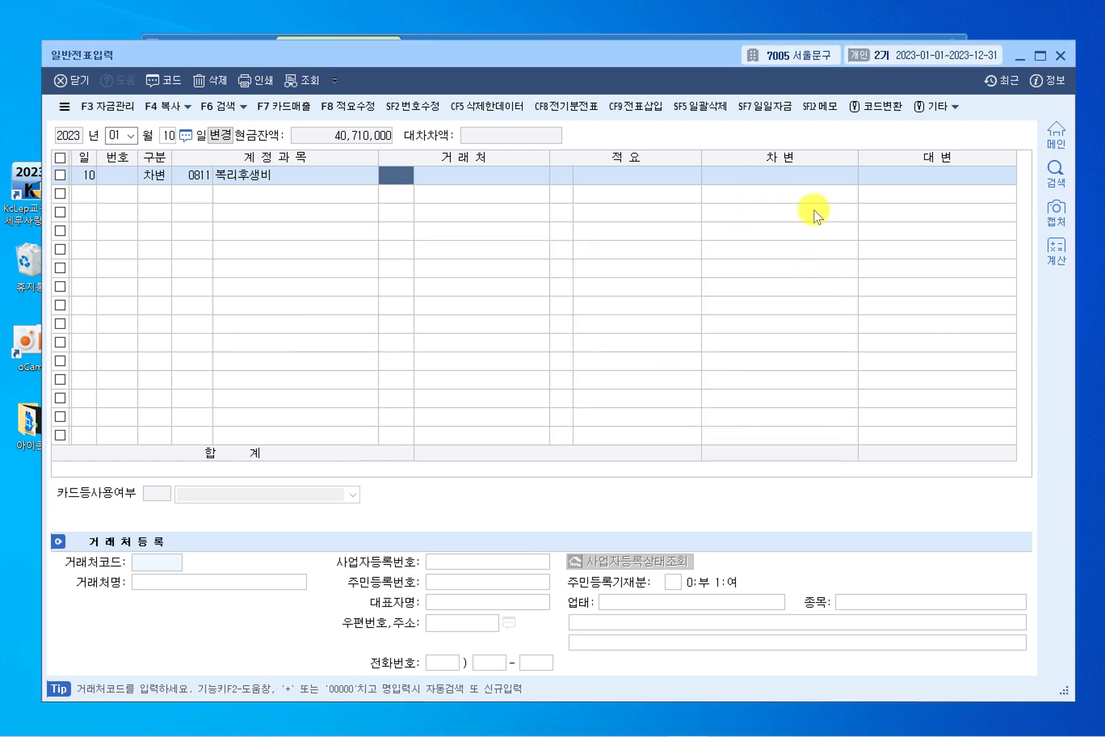
Step: Enter 아영식당 again as the 거래처 name of the 복리후생비 line, correcting the mistyped text
key("Return")
key("Left")
key("Right")
type("아양식품")
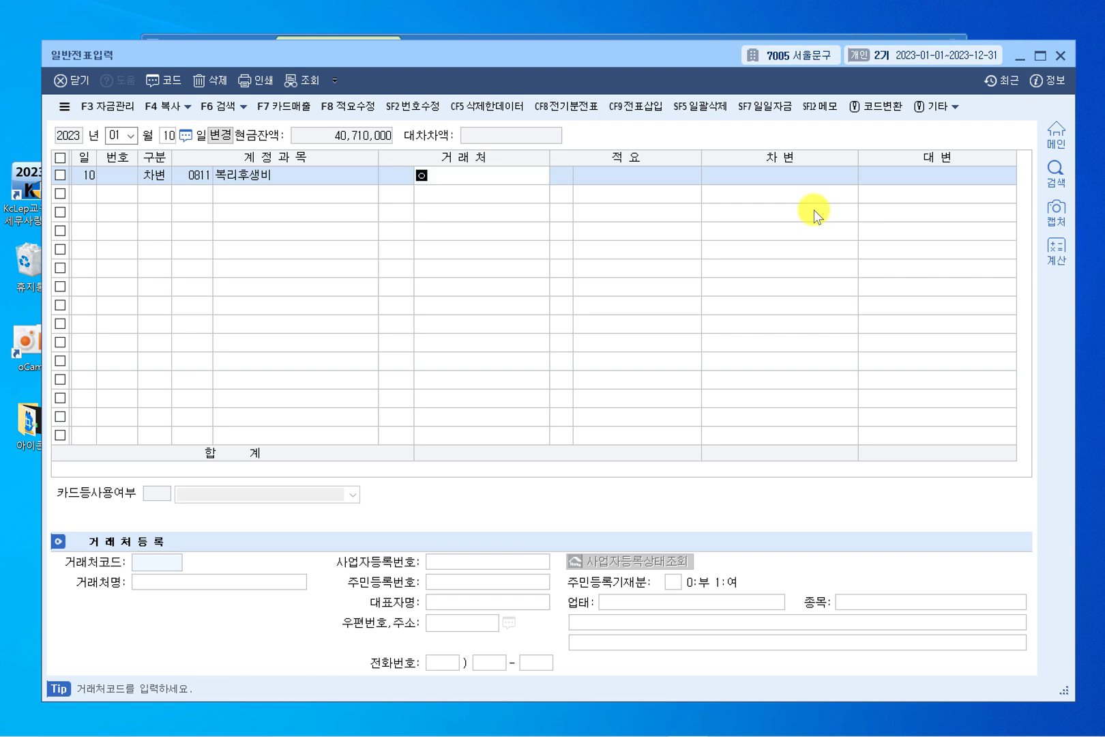
key("BackSpace")
key("BackSpace")
key("BackSpace")
key("BackSpace")
type("아양")
key("BackSpace")
key("BackSpace")
key("BackSpace")
key("BackSpace")
type("ㅇ아영식당")
key("Return")
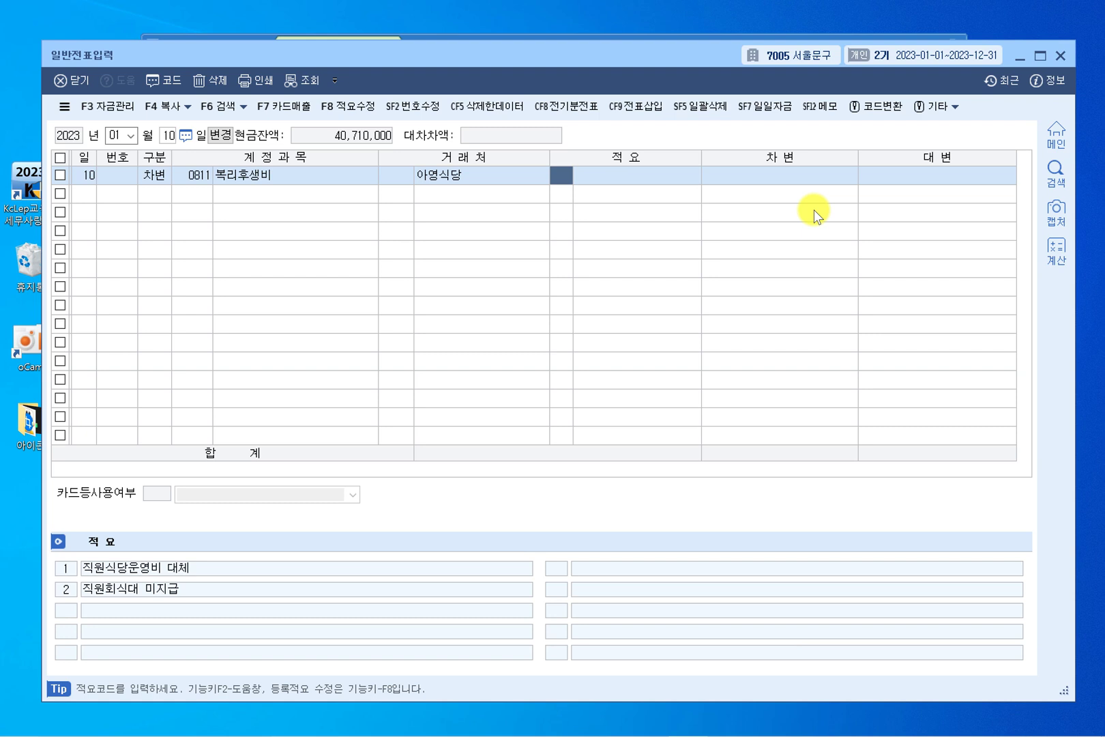
Step: Delete the 거래처 name from the 복리후생비 line, leaving both 거래처 fields blank
key("Left")
key("Left")
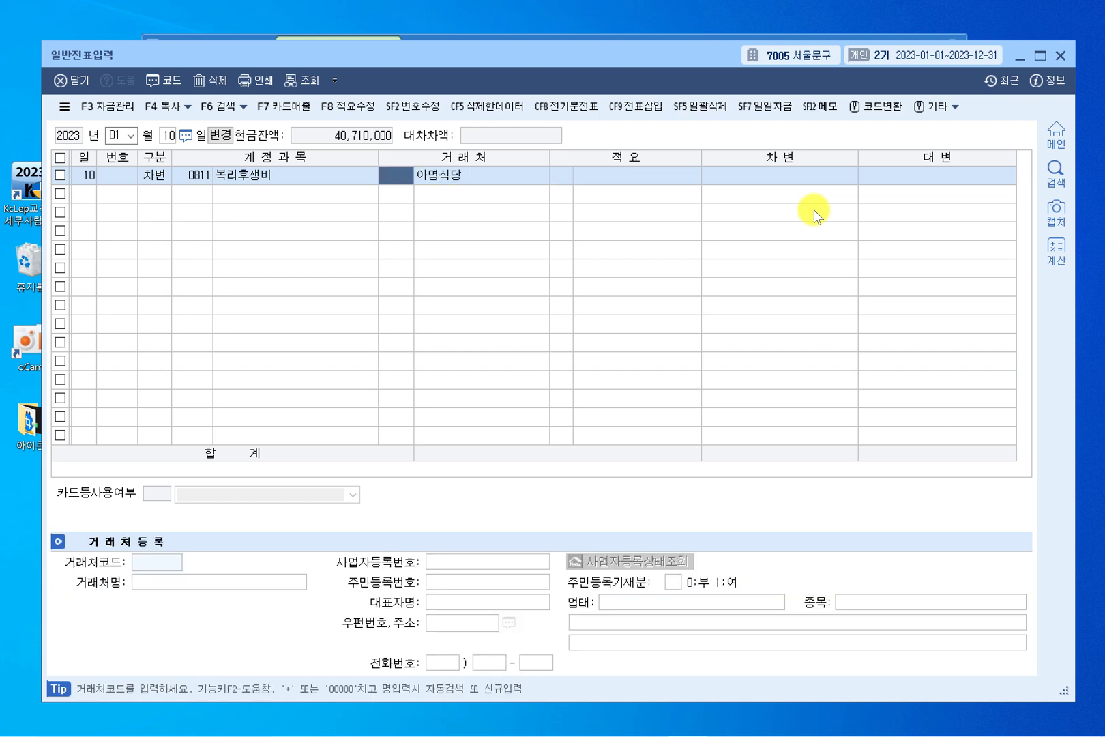
key("Right")
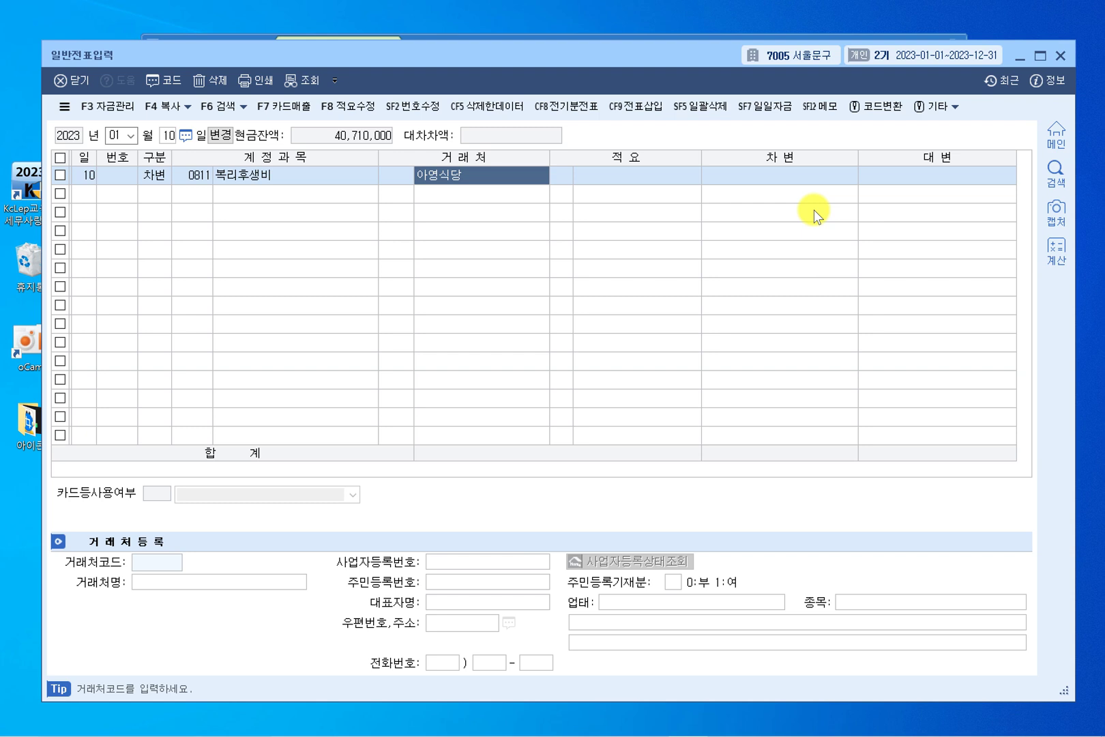
key("Delete")
key("Return")
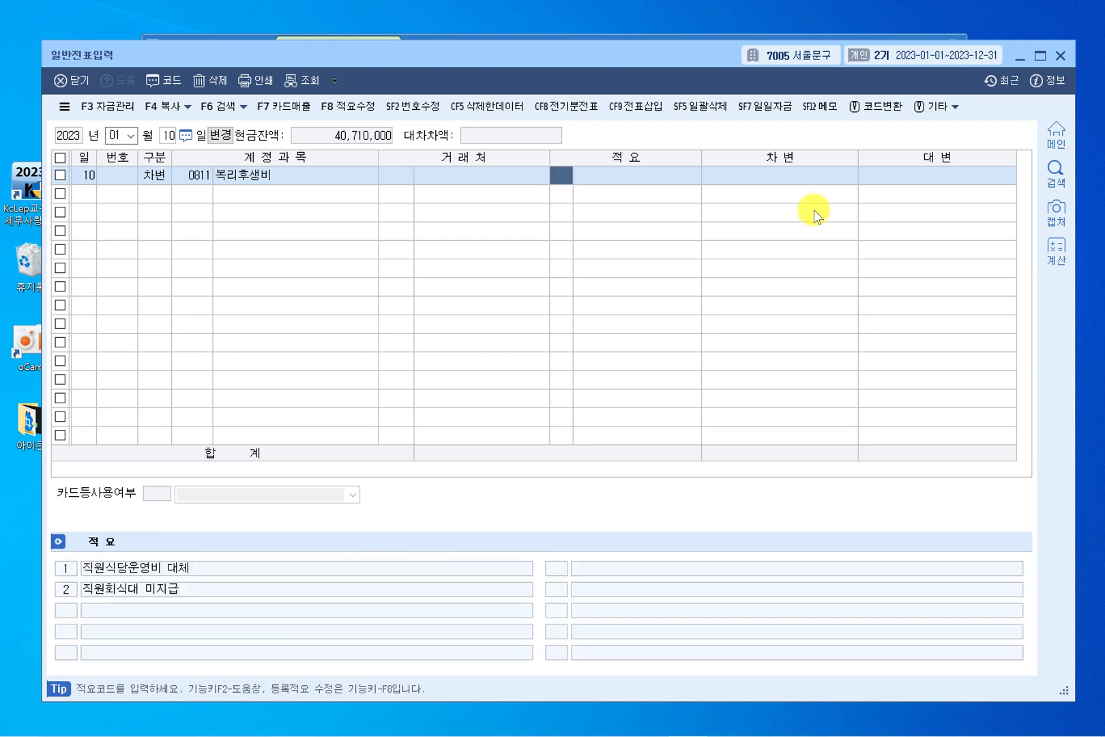
Step: Try a free-text 적요 such as 식대 on the 복리후생비 line and erase it again
key("Right")
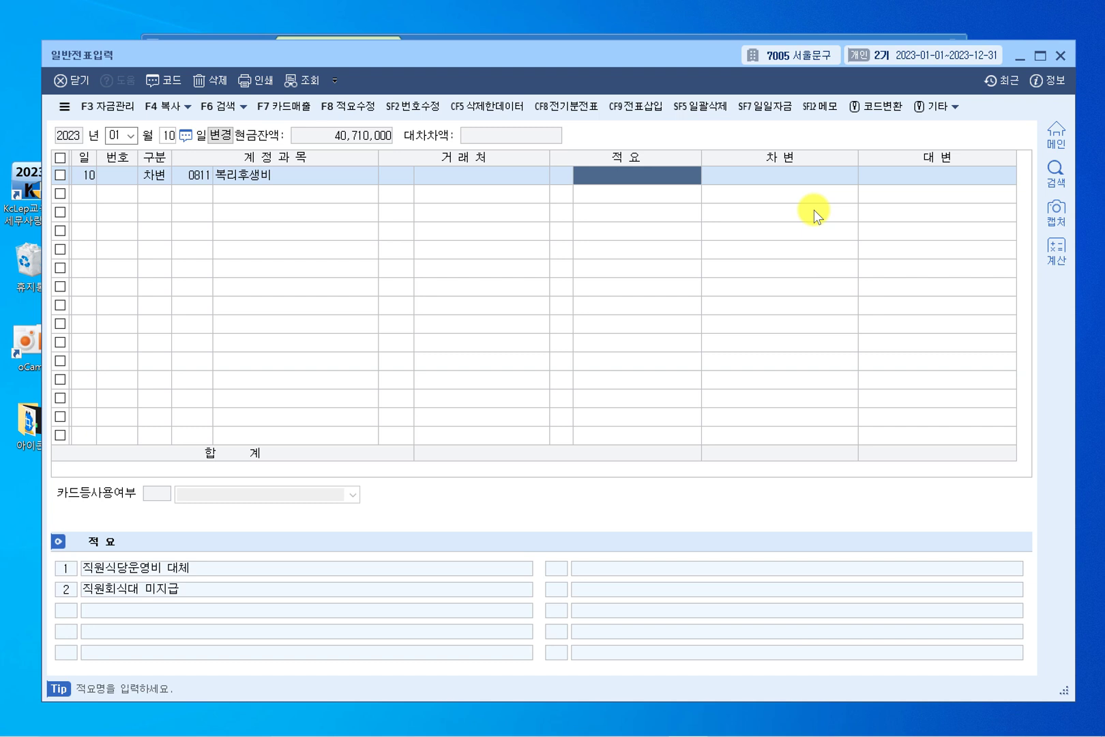
key("Left")
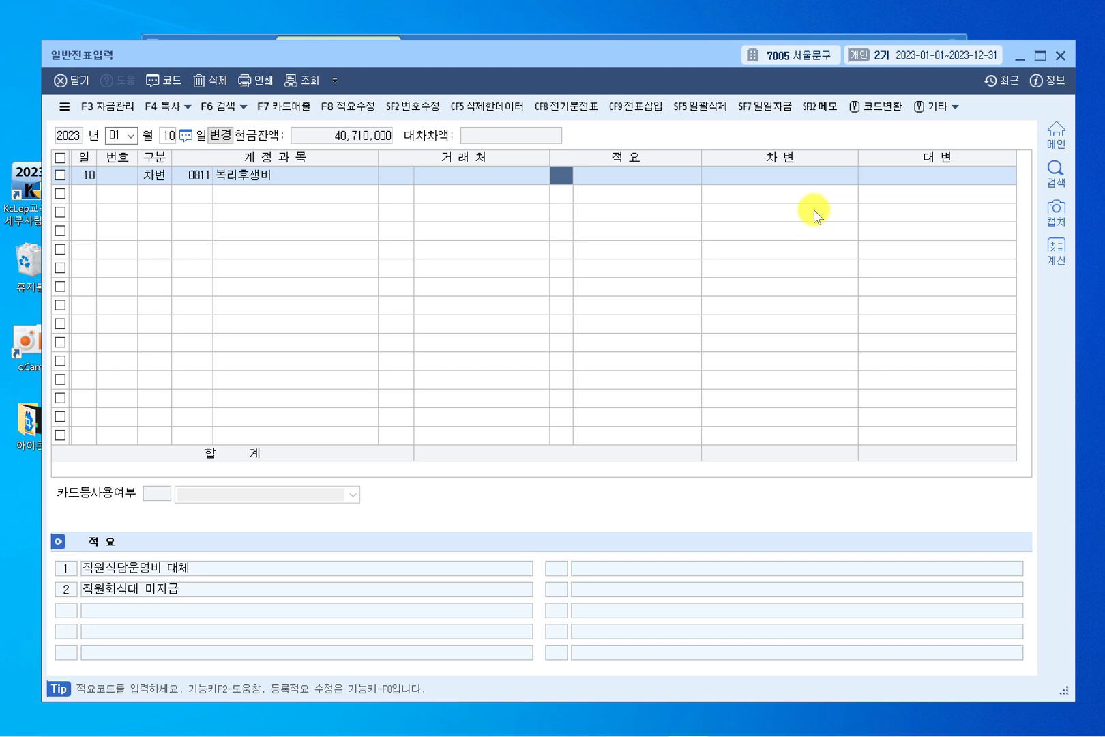
key("Right")
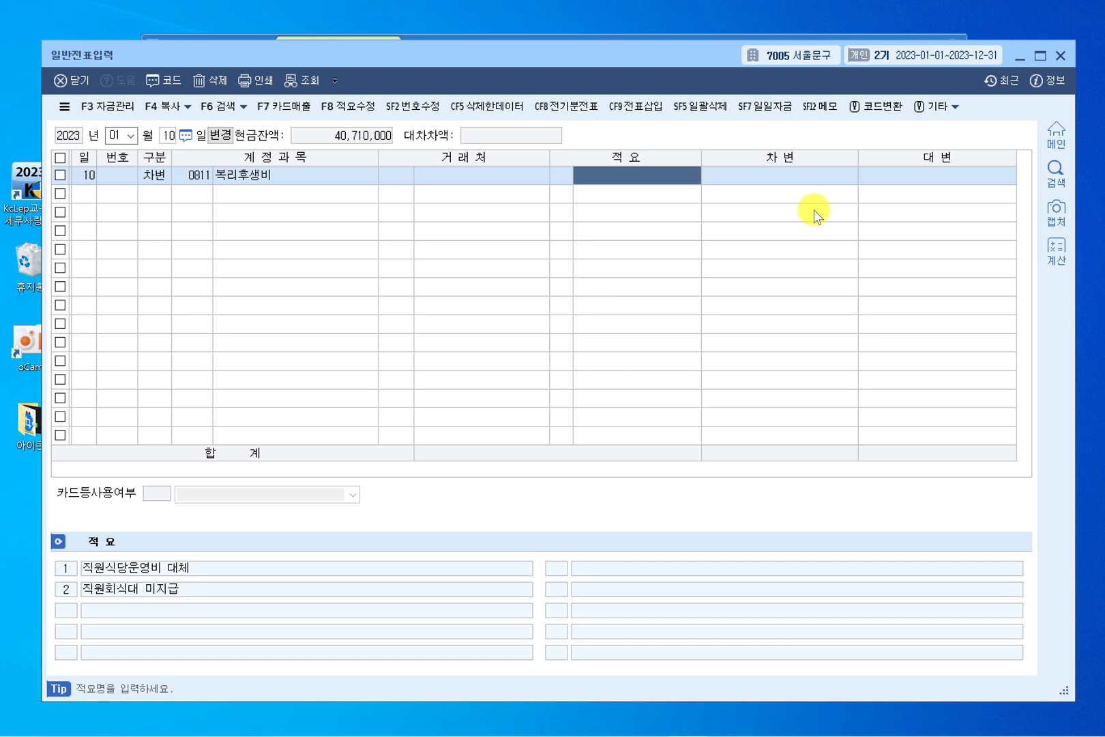
type("식대")
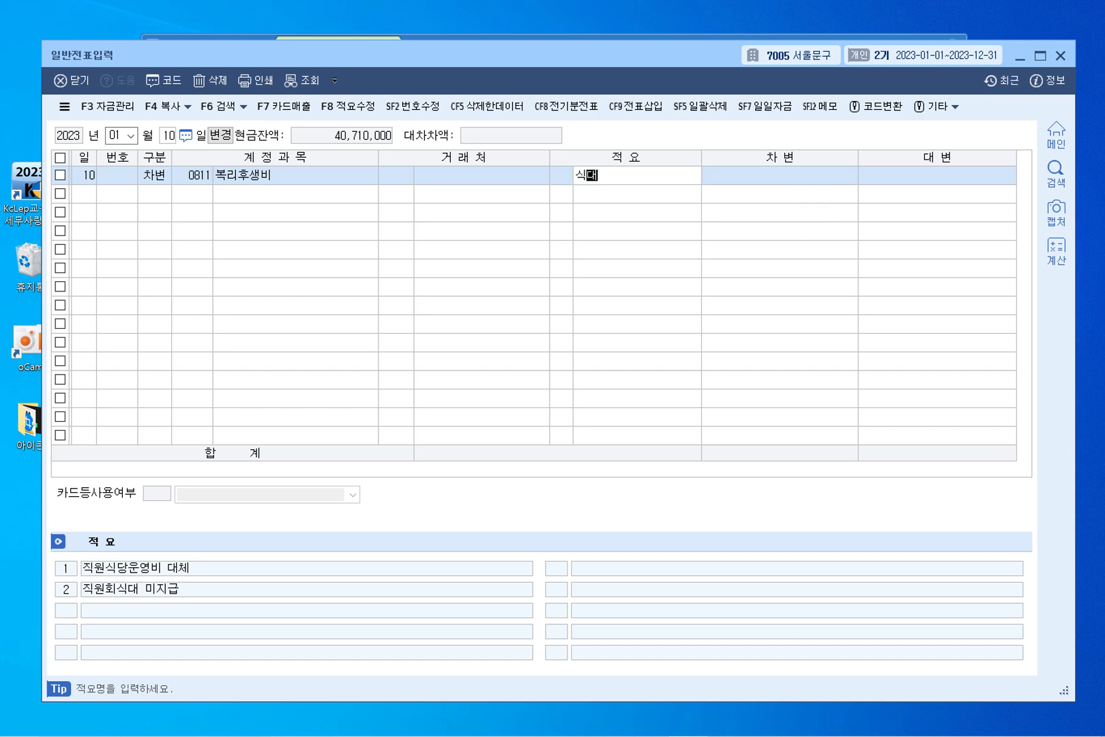
type("비용ㅇ")
key("BackSpace")
type("₩₩₩₩")
key("BackSpace")
key("BackSpace")
key("BackSpace")
key("BackSpace")
key("BackSpace")
key("BackSpace")
key("BackSpace")
key("BackSpace")
type("아릅 식대")
key("BackSpace")
key("BackSpace")
key("BackSpace")
key("BackSpace")
key("BackSpace")
key("BackSpace")
key("Return")
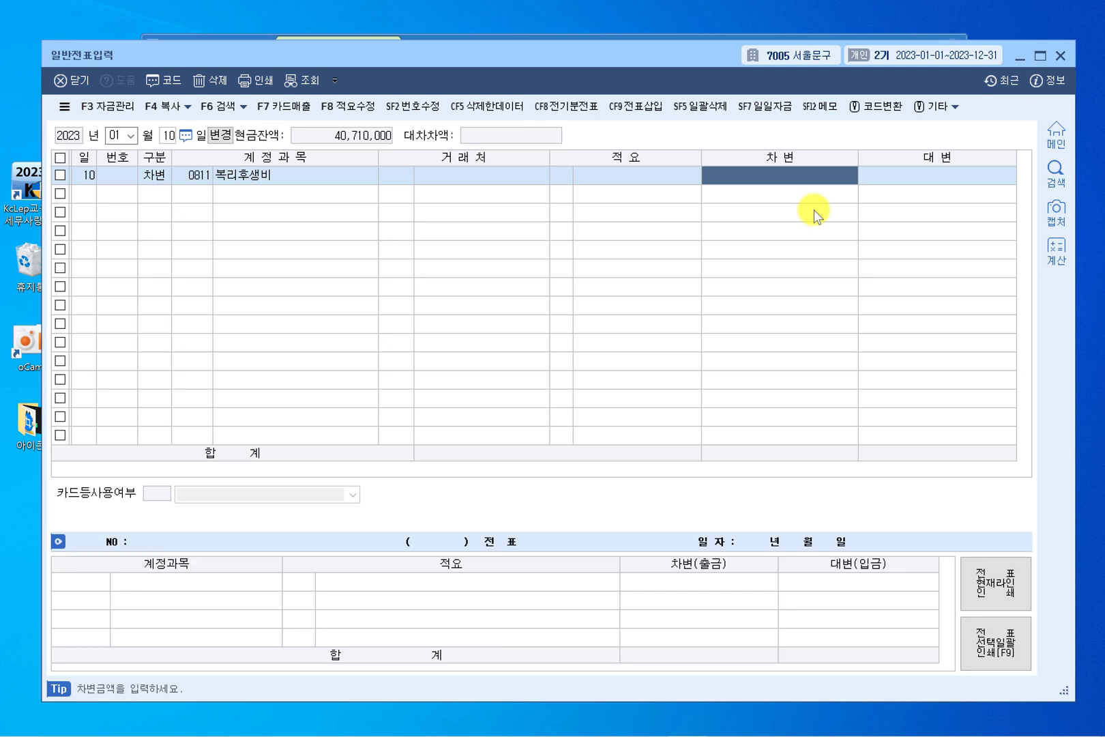
Step: Leave the 적요 blank and set the 복리후생비 line's 차변 amount to 27,000
key("Left")
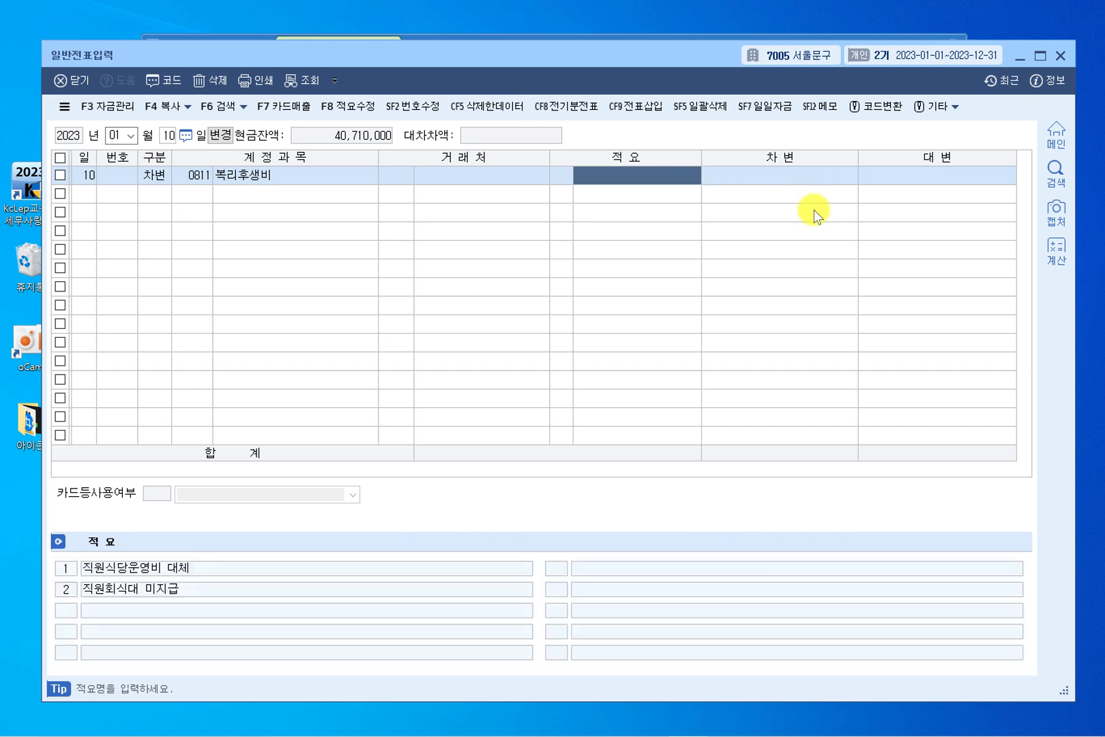
key("Return")
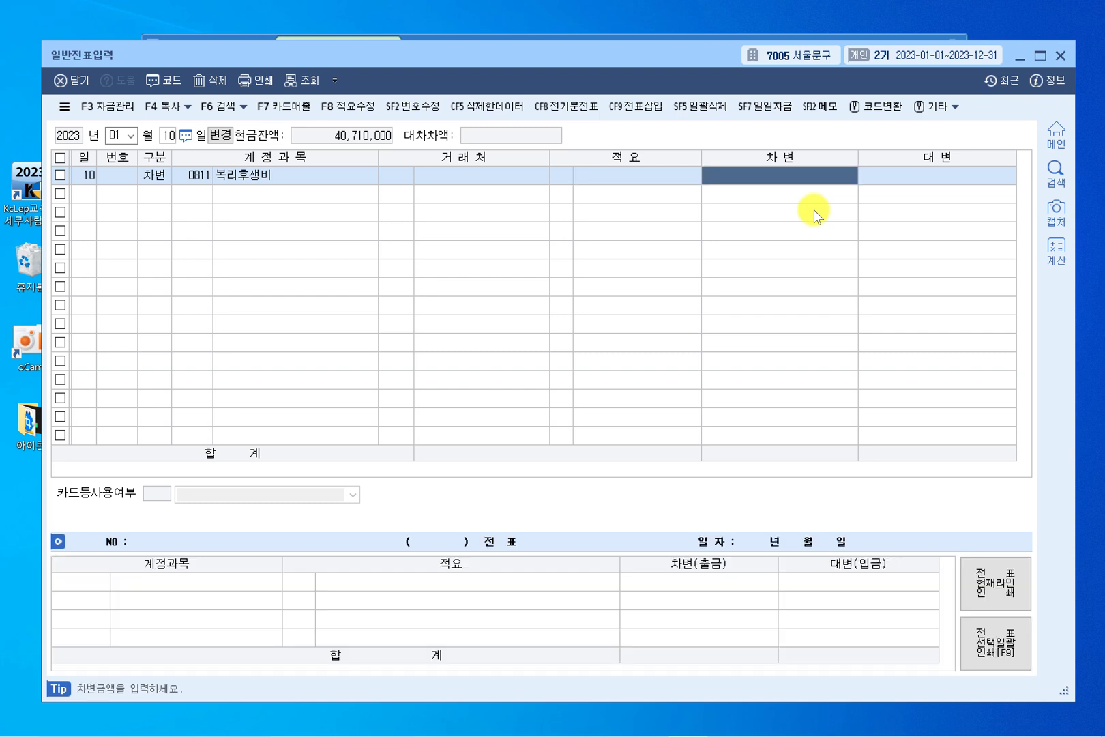
type("27")
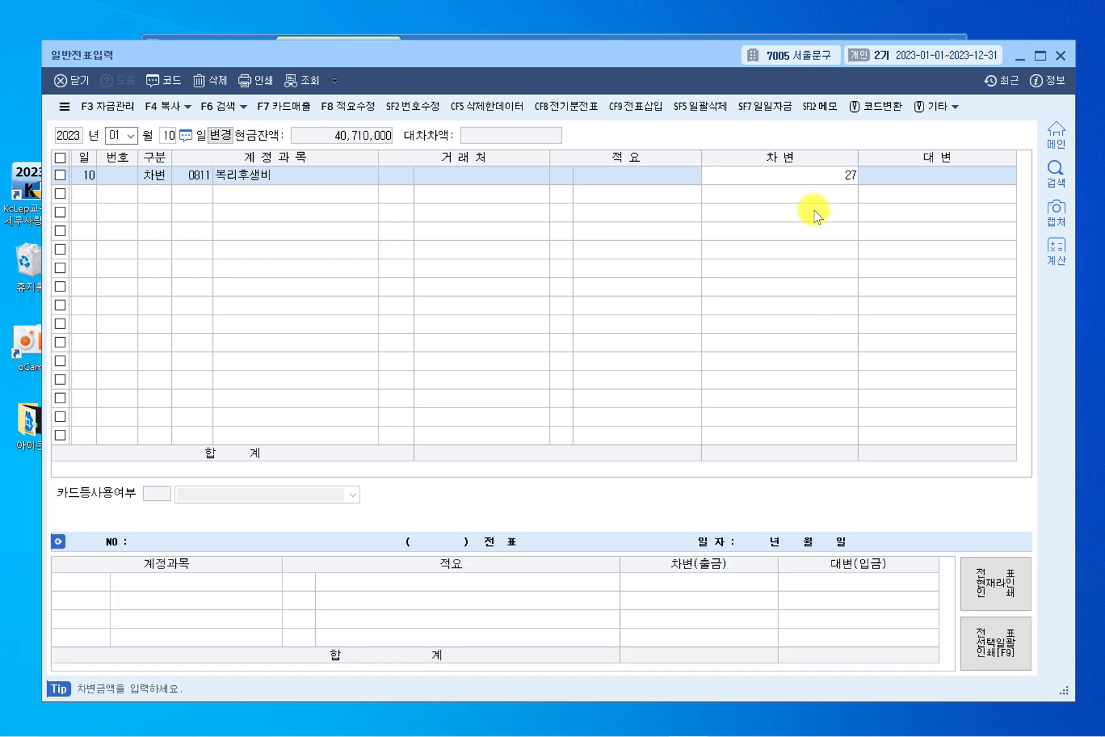
type(",000")
key("BackSpace")
key("BackSpace")
key("BackSpace")
type("000")
key("Return")
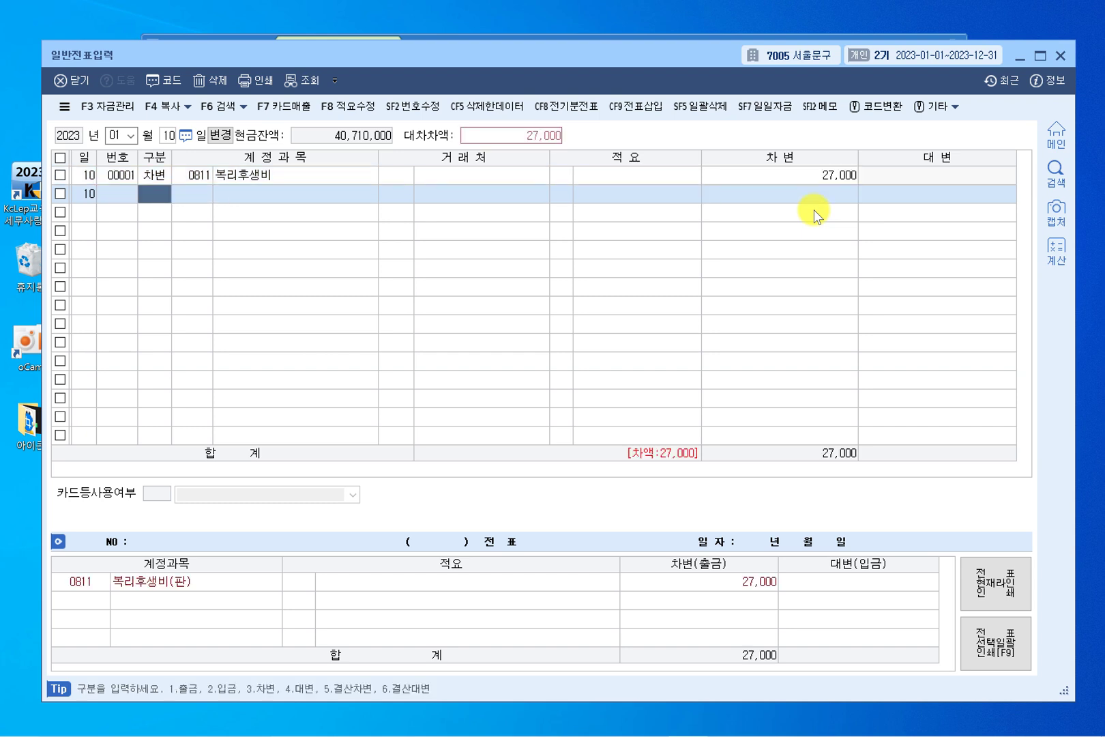
Step: Add a 대변 line for 27,000 with account 0101 현금, searching the account codes for 현금
type("4")
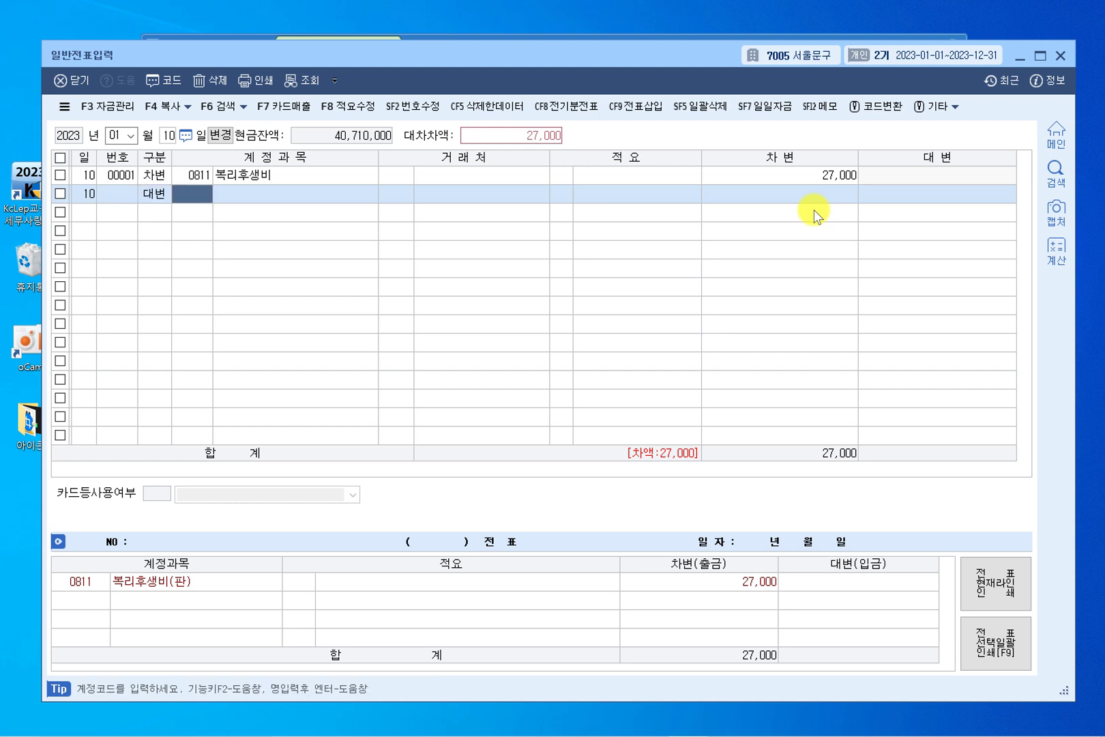
type("현금")
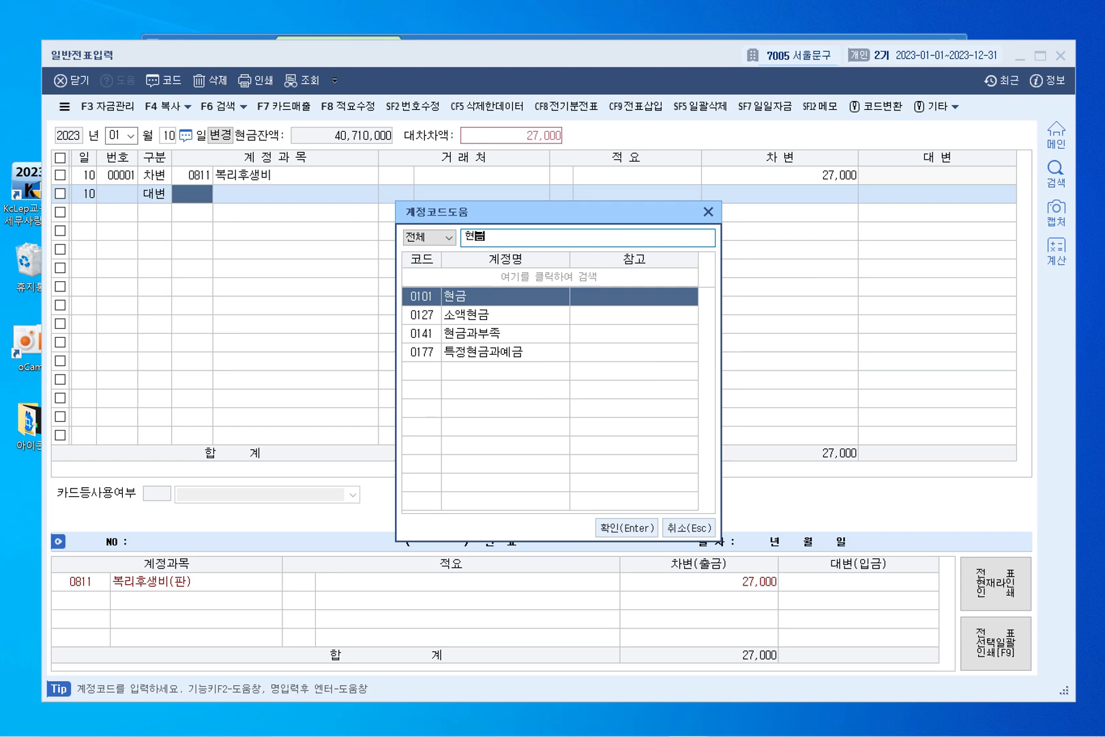
key("Return")
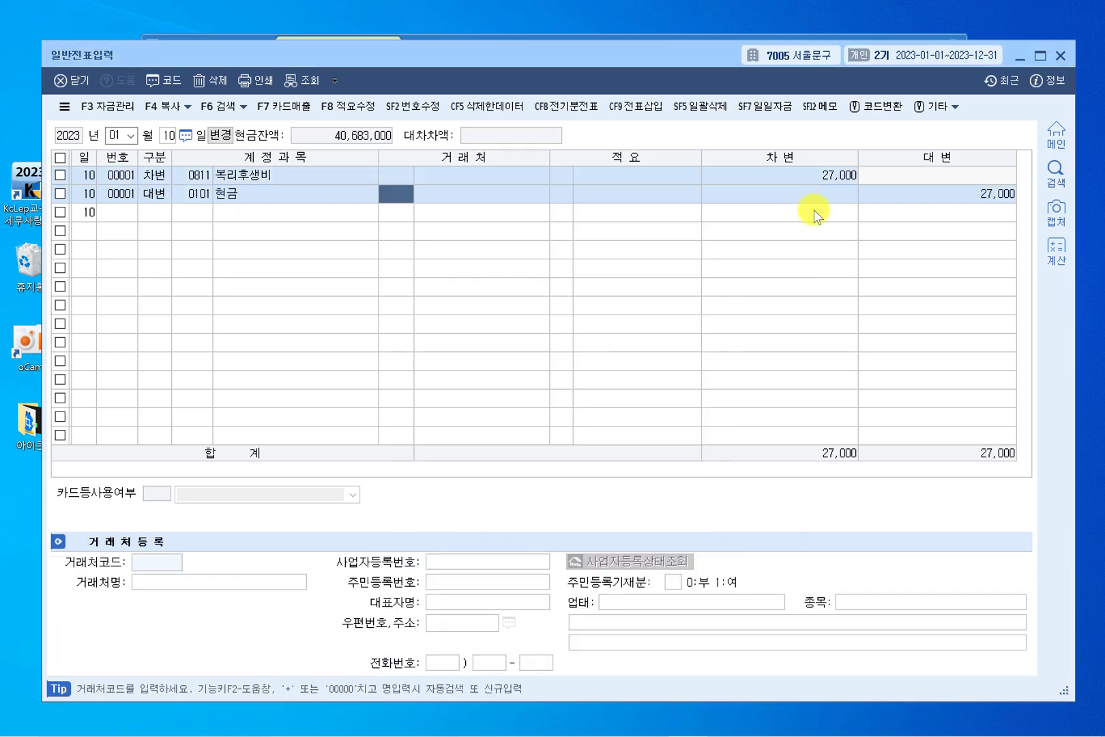
key("Left")
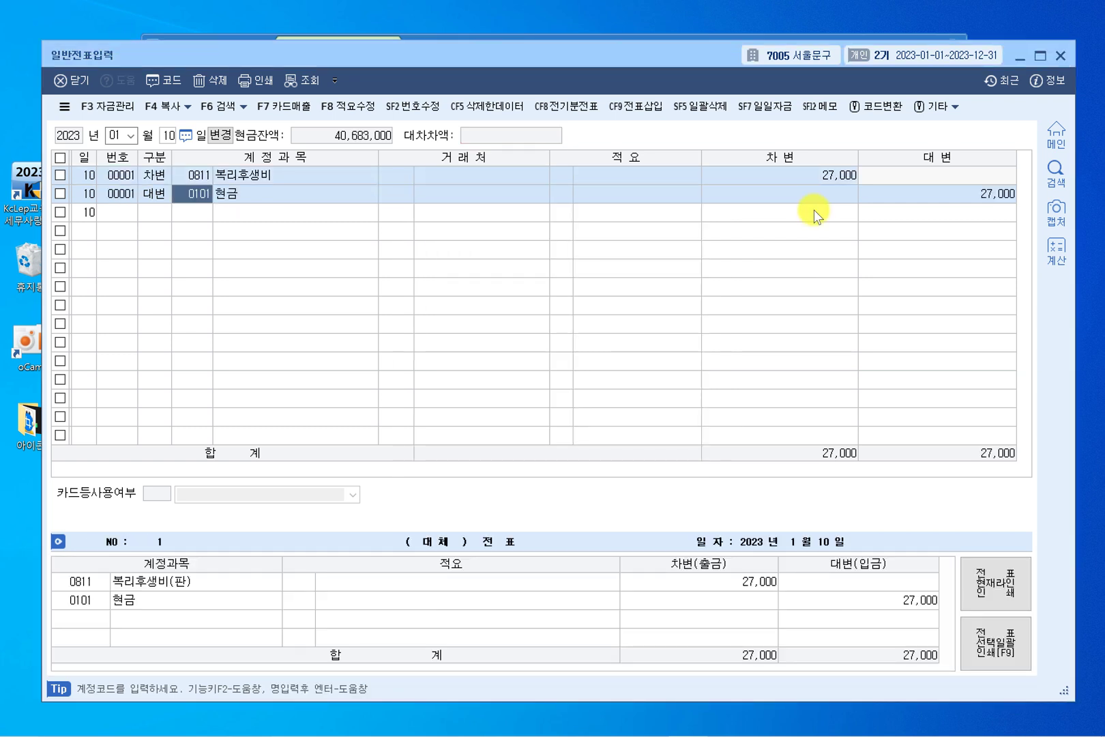
Step: Re-enter 현금 as the 대변 line's account, leaving its 거래처 and 적요 fields blank
key("Return")
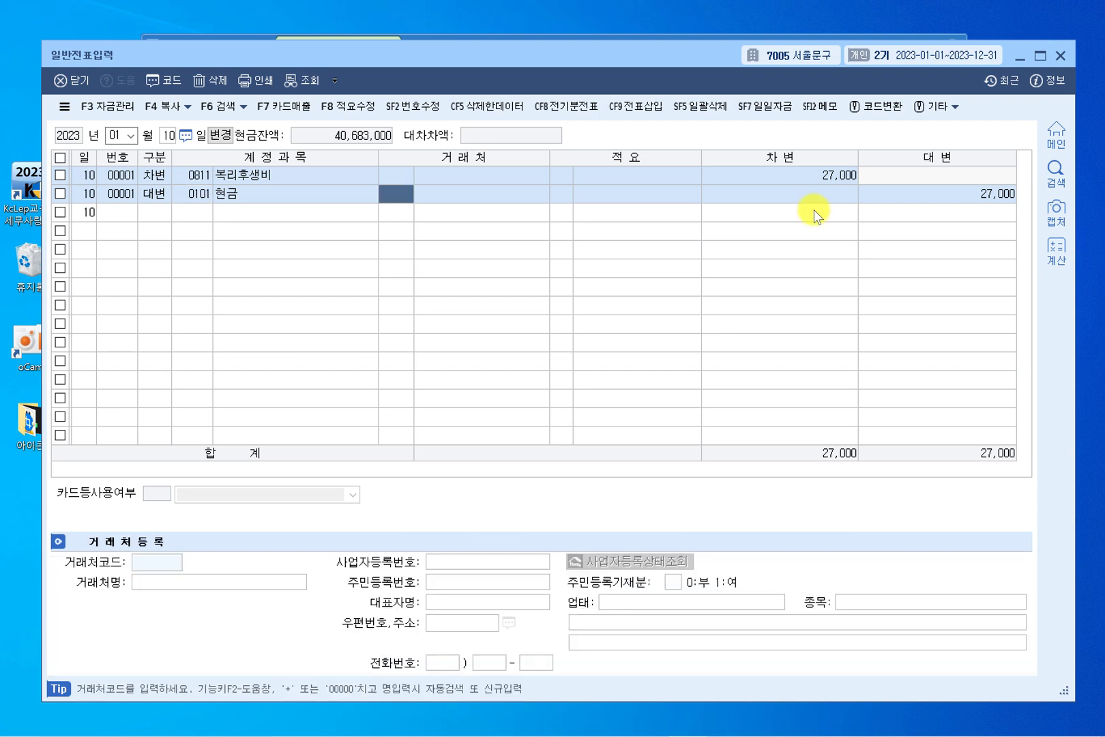
key("Left")
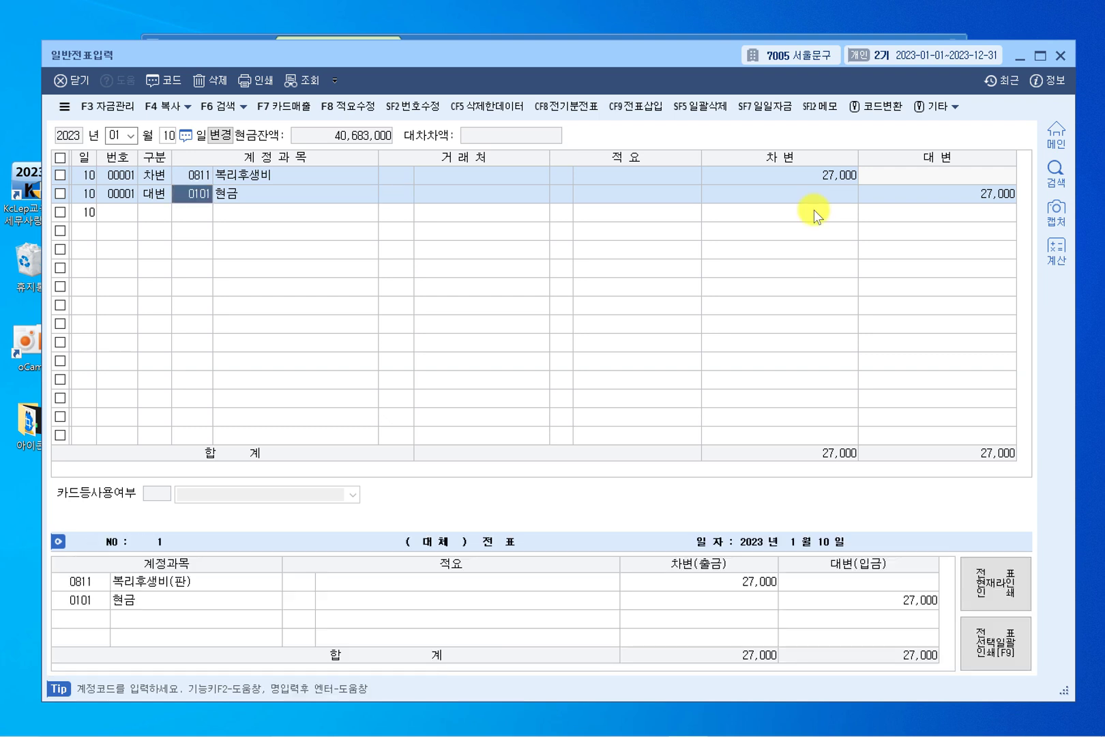
key("Return")
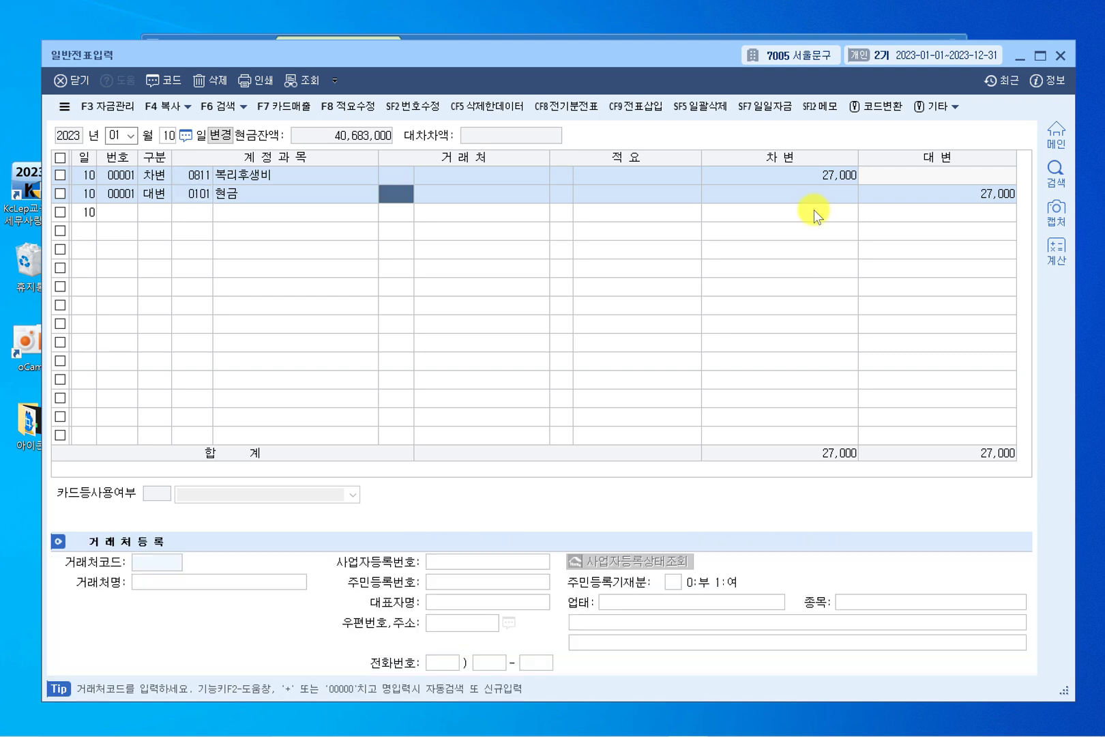
key("Left")
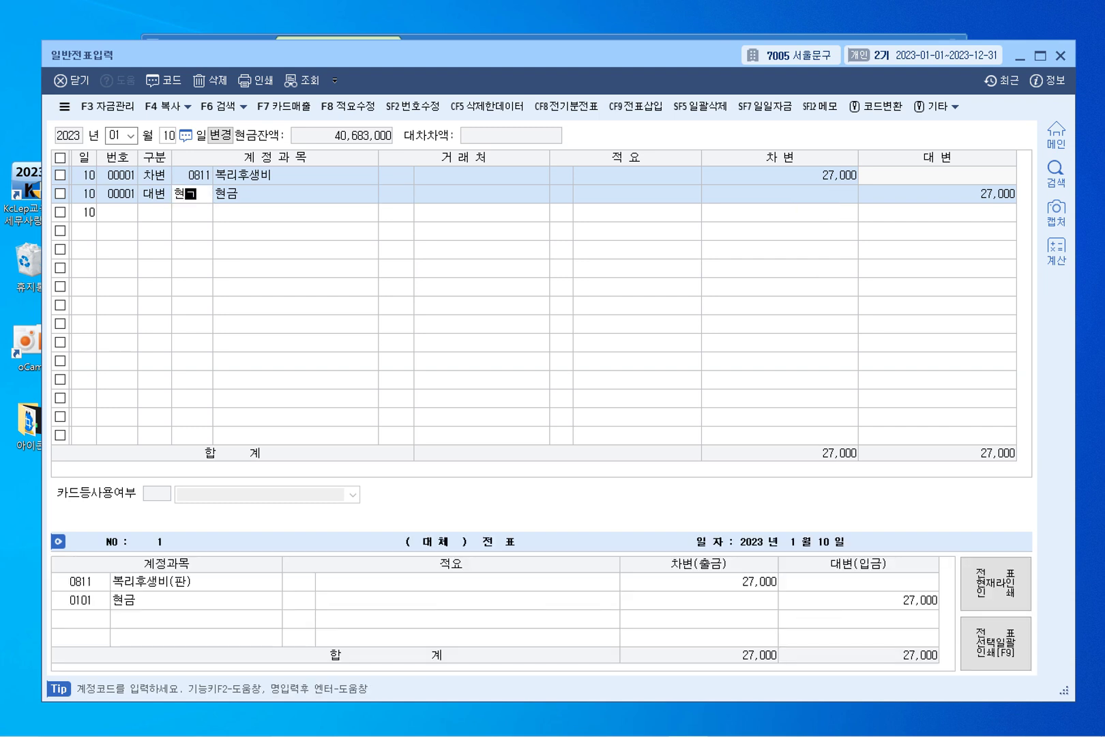
key("Return")
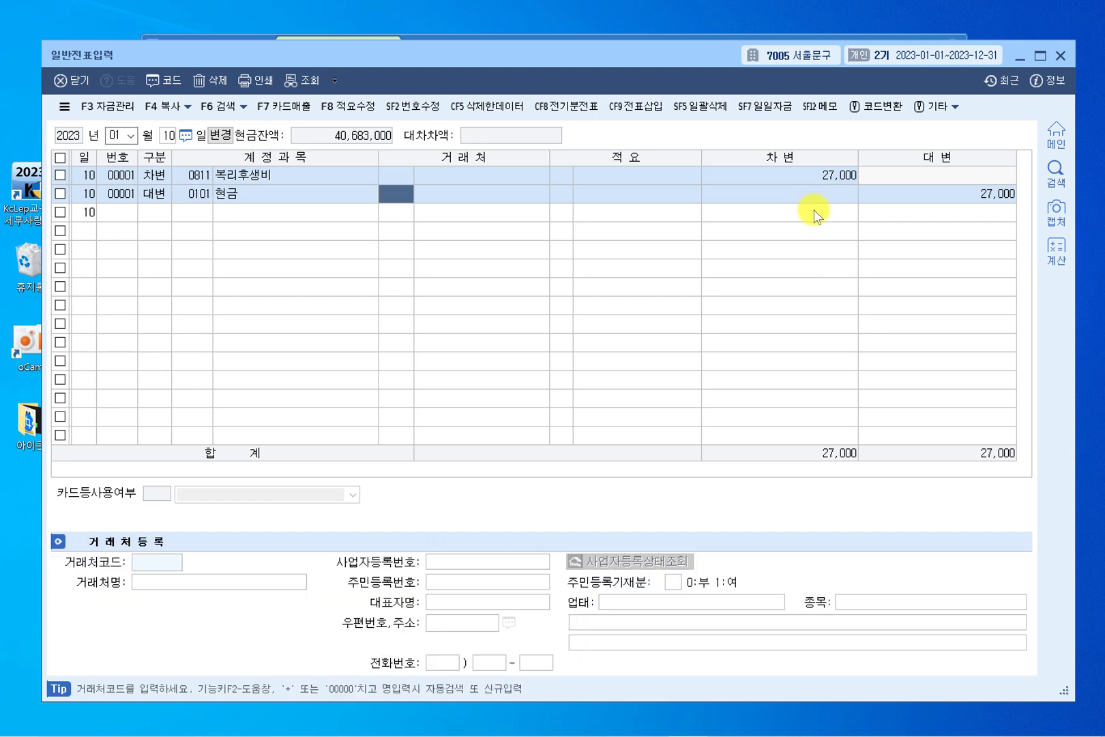
key("Return")
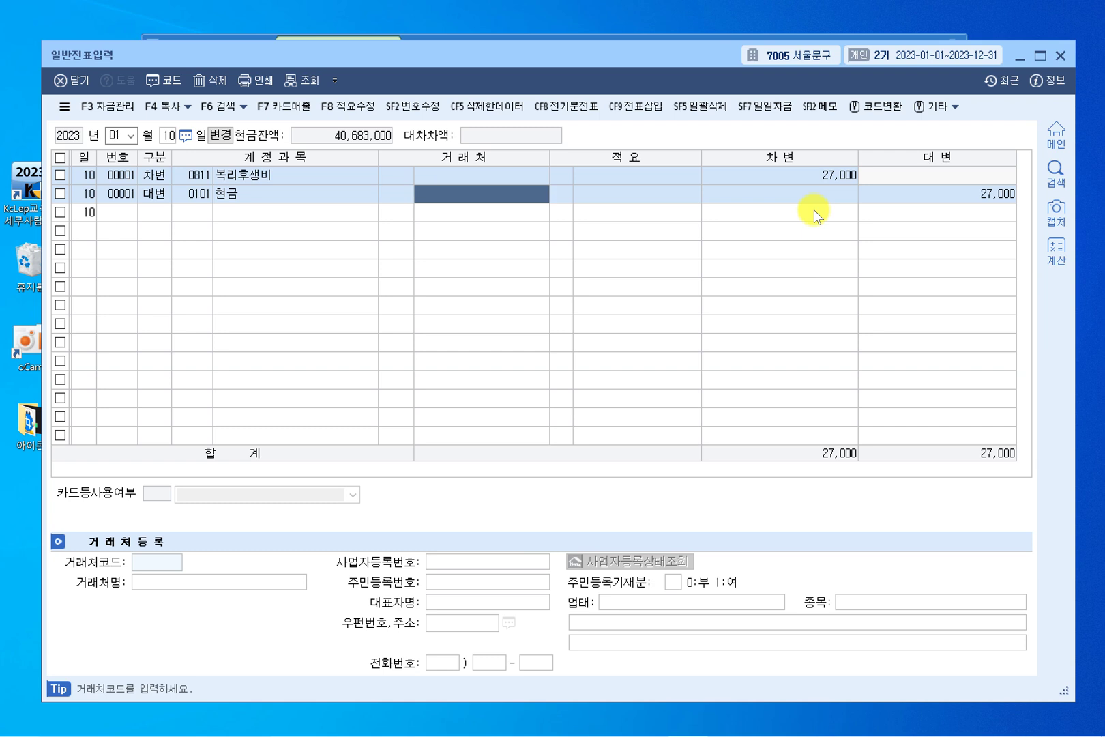
key("Return")
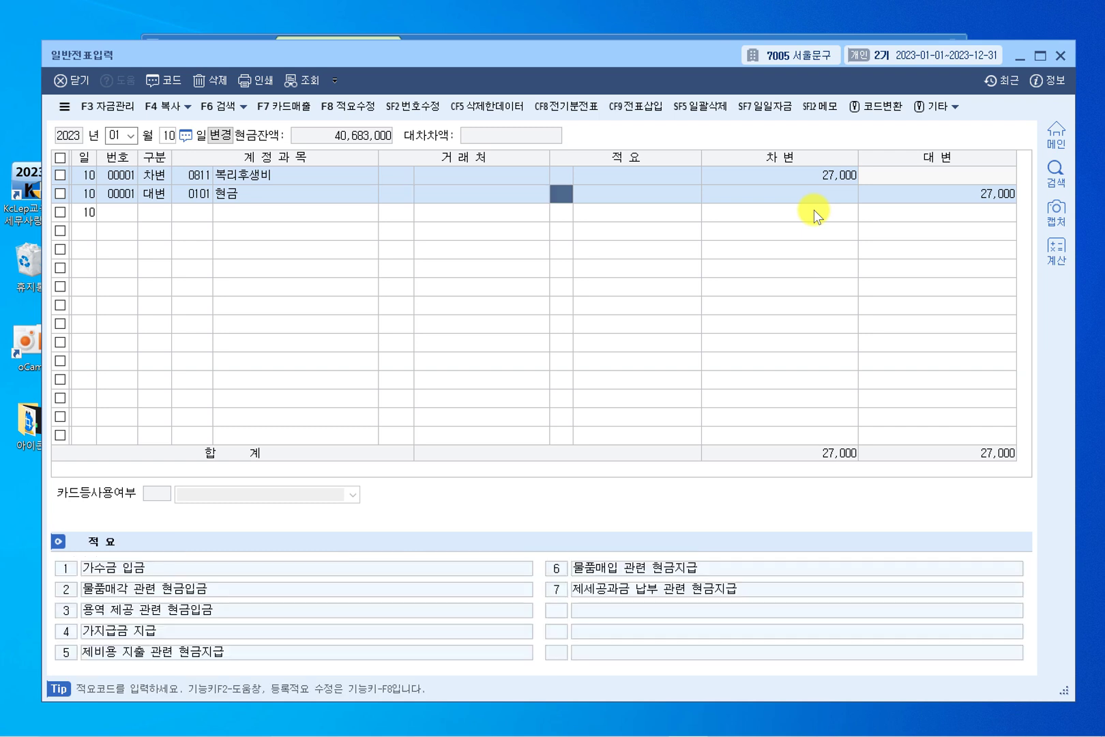
key("Return")
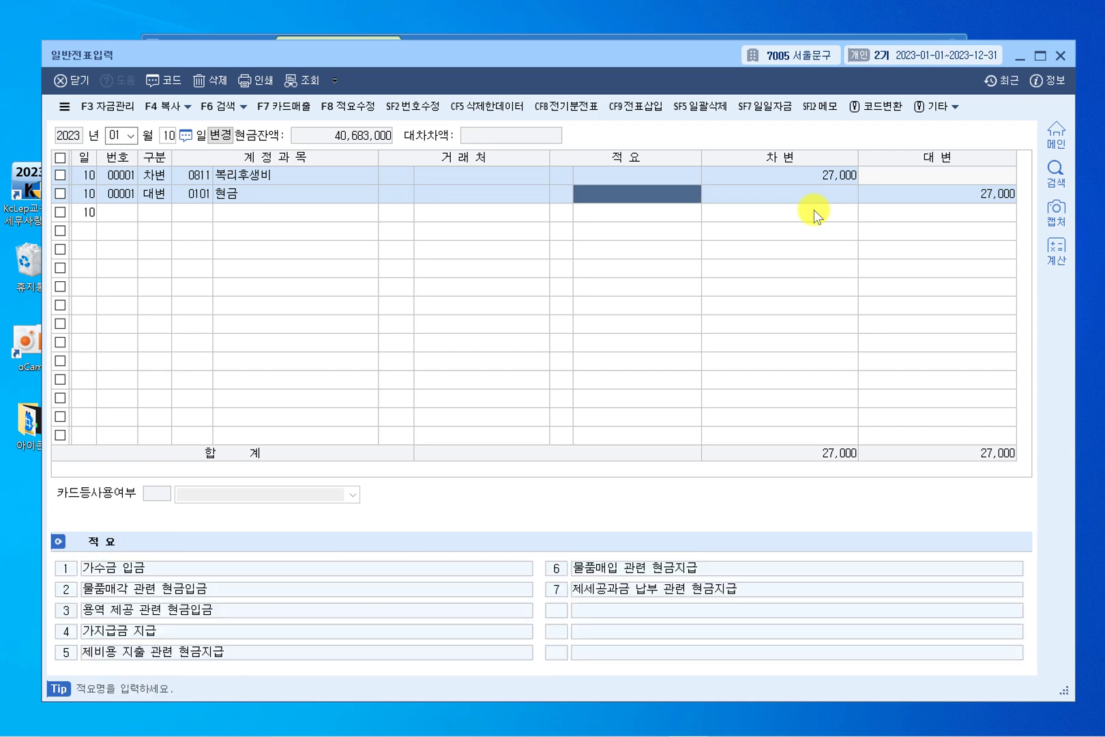
key("Return")
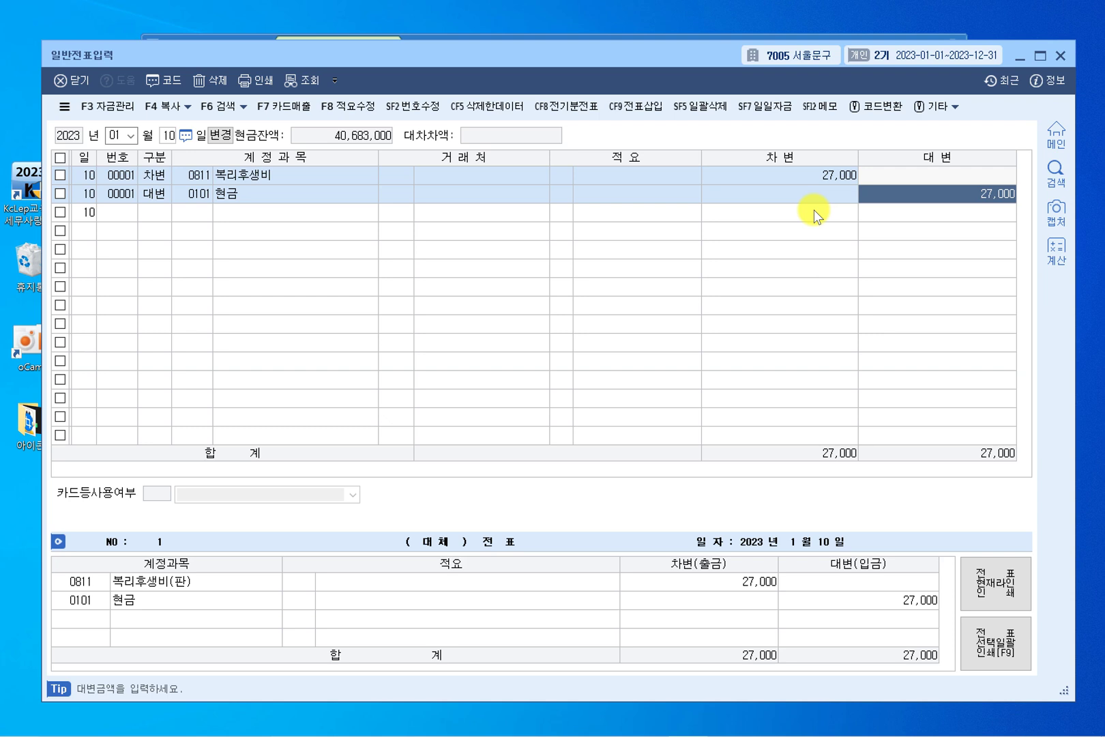
Step: Review the 현금 line's blank 거래처 and 적요 fields and its 대변 amount, ending on a new line
key("Left")
key("Left")
key("Left")
key("Right")
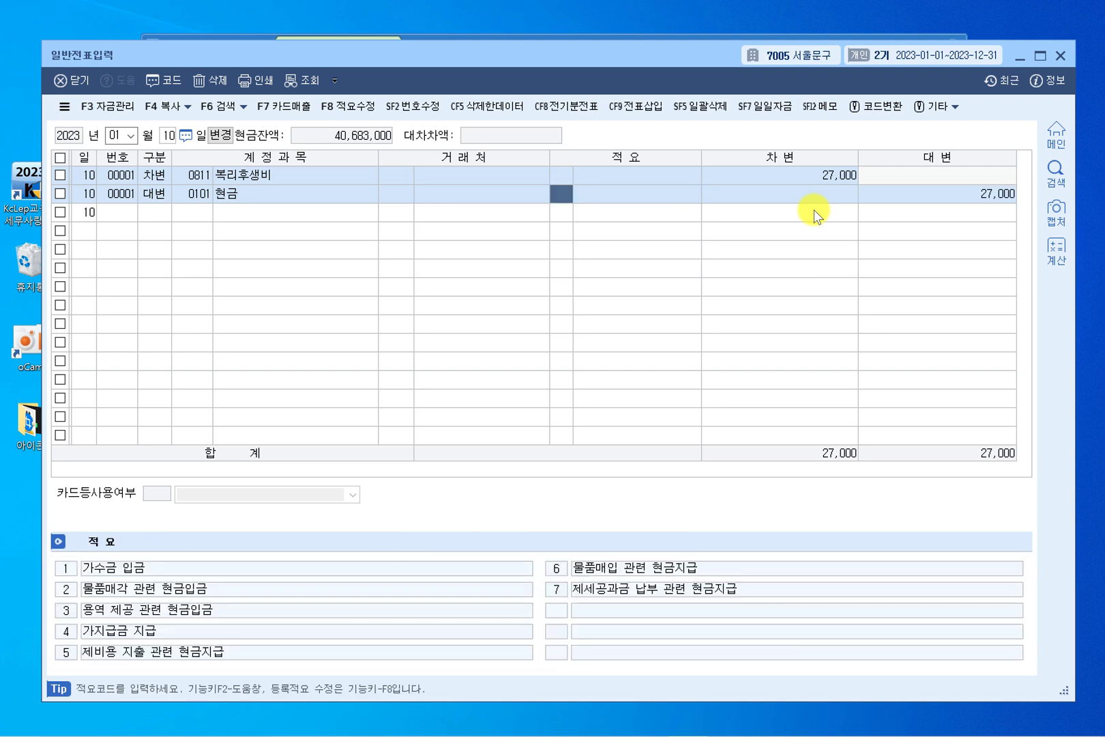
key("Right")
key("Left")
key("Left")
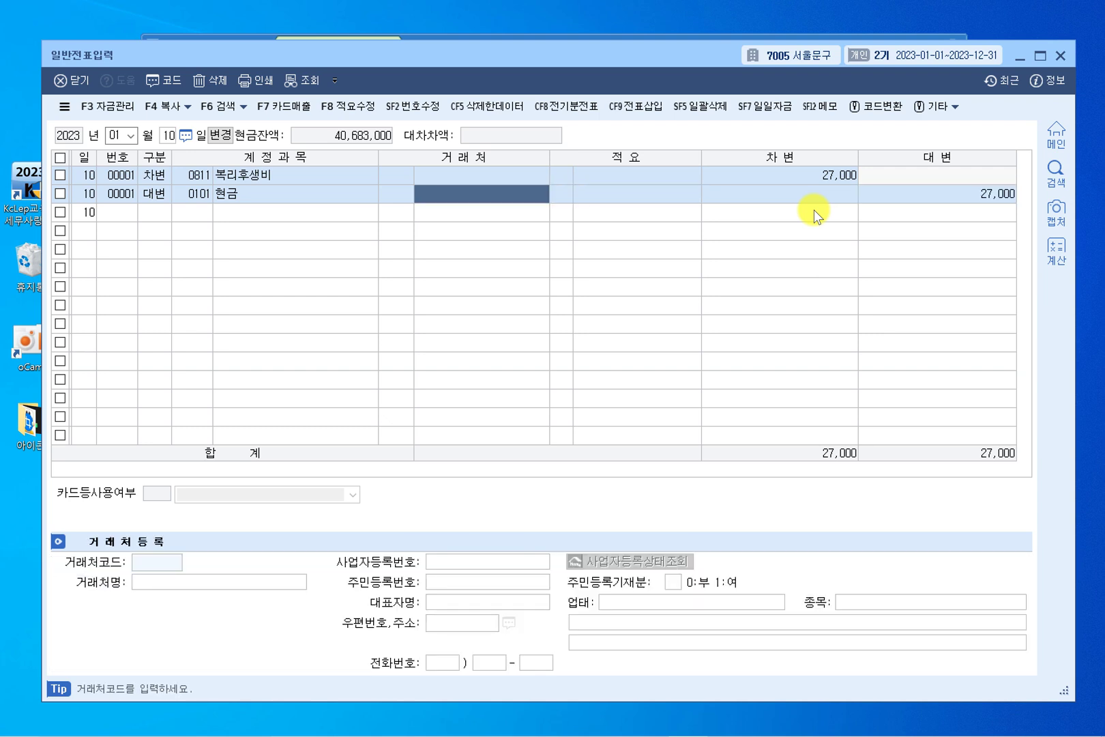
key("Right")
key("Left")
key("Return")
key("Return")
key("Return")
key("Return")
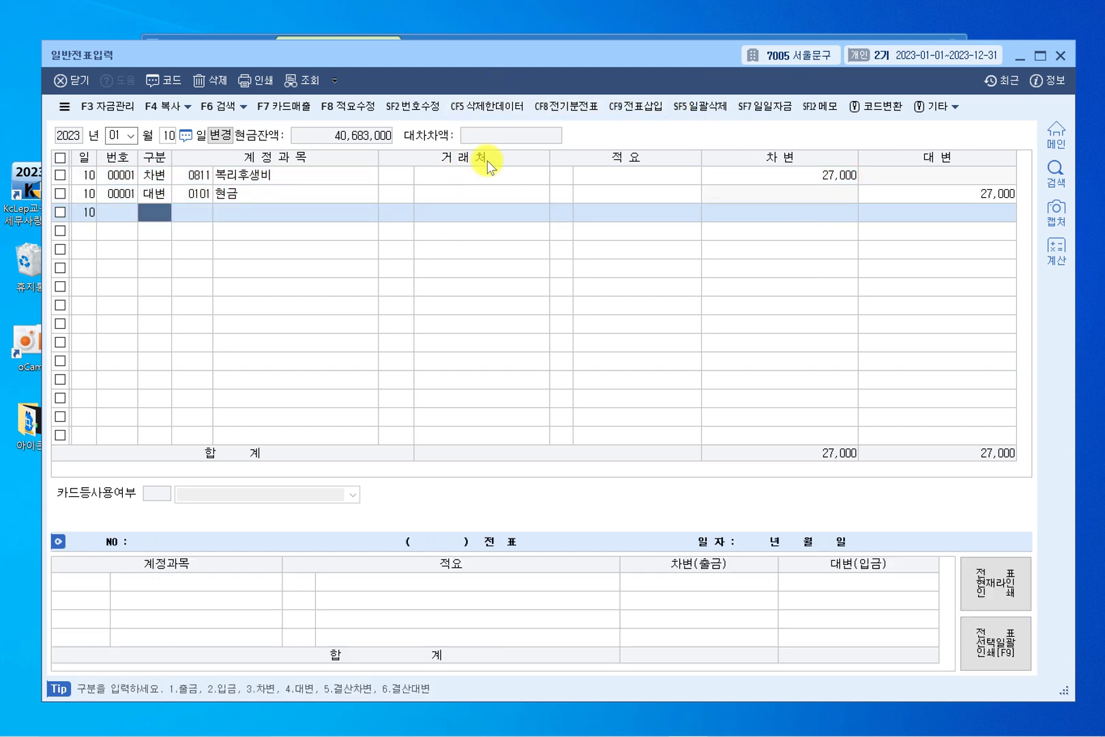
Step: Check the account codes and the 차변 and 대변 classifications on the two lines of voucher 00001
left_click(194, 195)
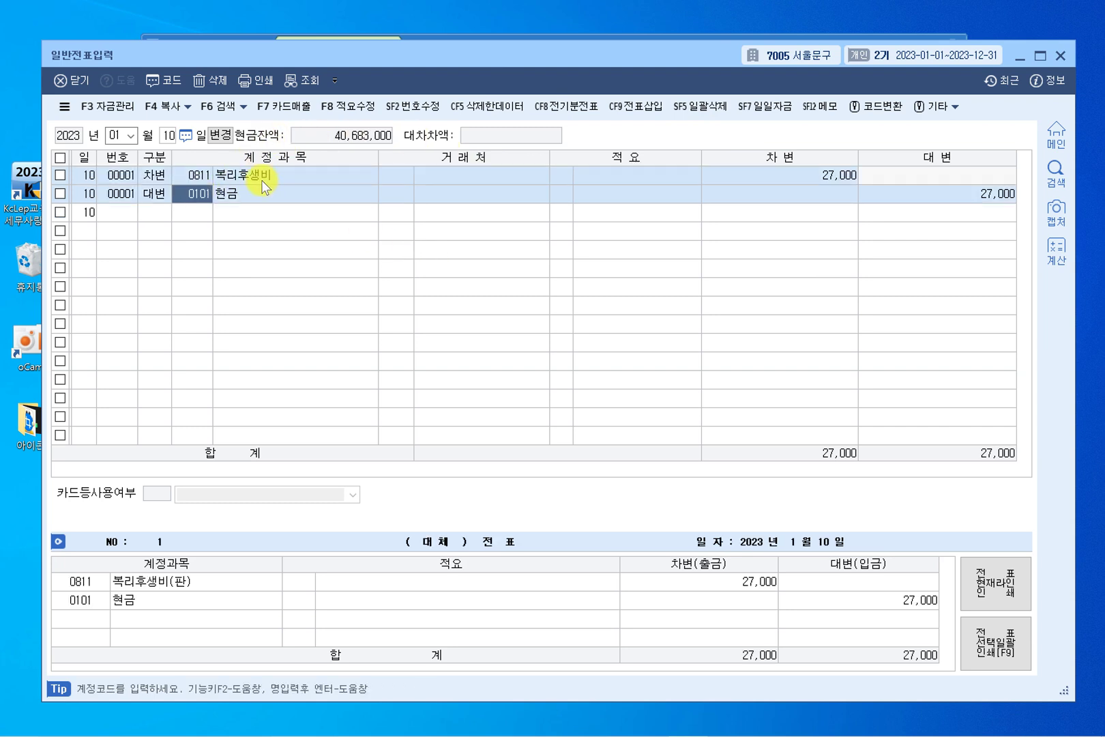
left_click(200, 178)
left_click(199, 194)
left_click(155, 212)
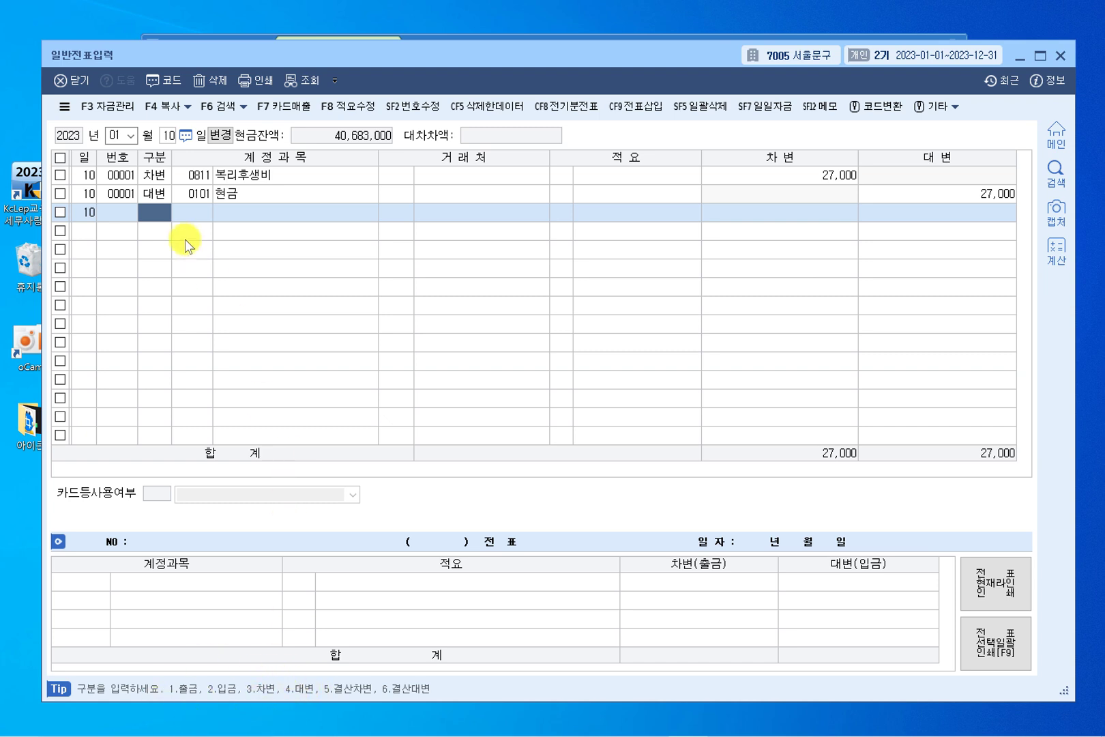
left_click(159, 176)
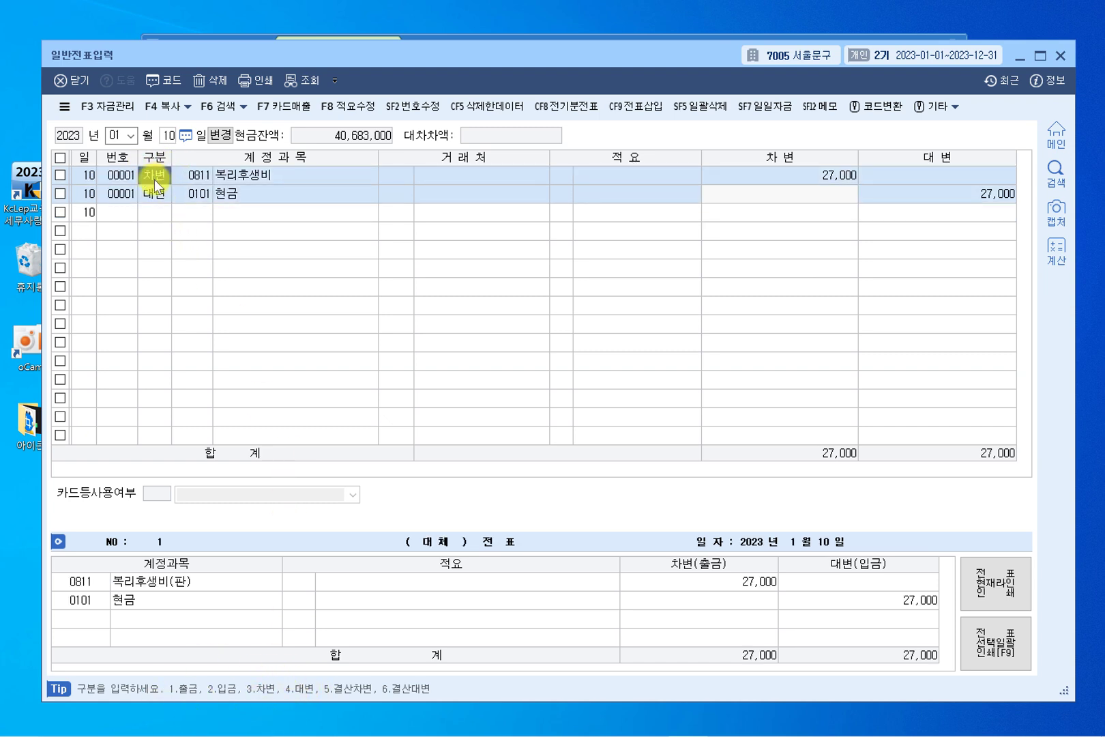
left_click(155, 193)
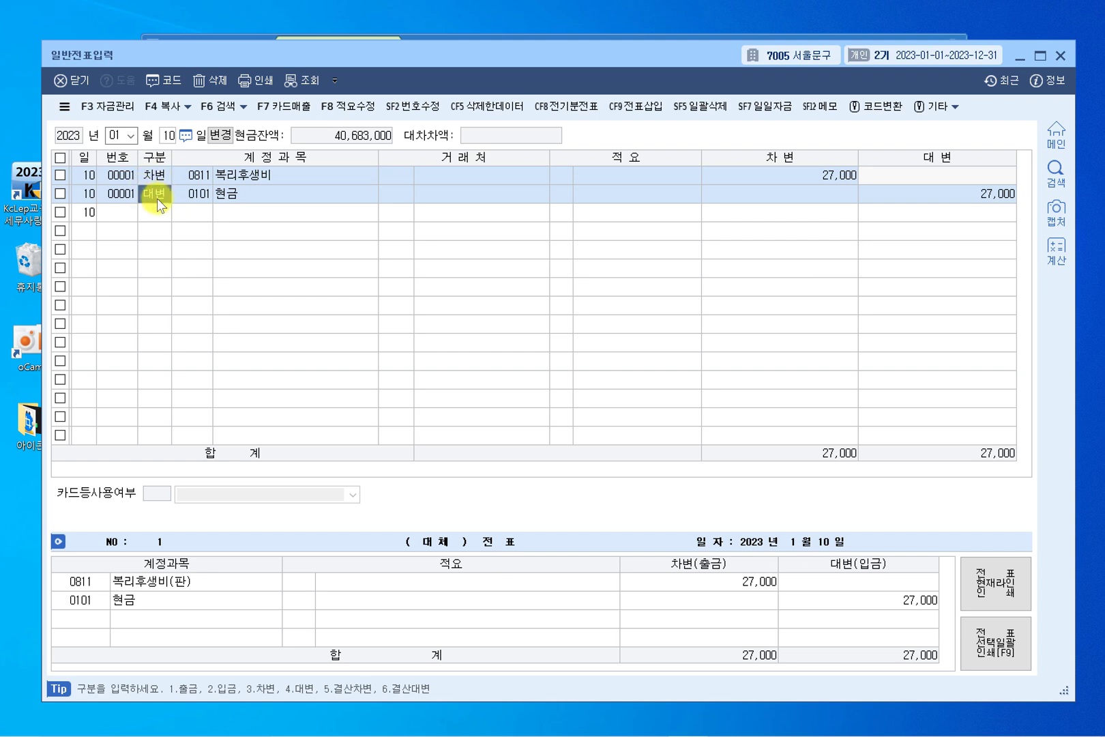
Step: Start a 출금 line for day 10 with account 0811 복리후생비 (판매관리비), searching the account codes for 복리
left_click(154, 213)
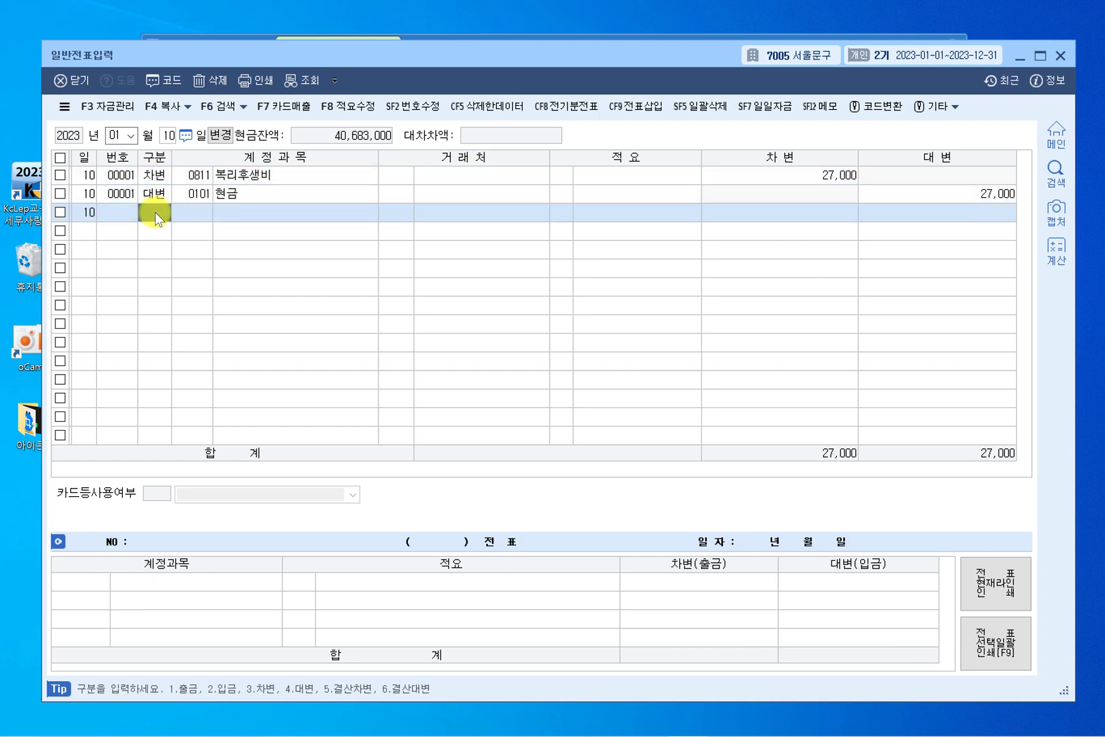
type("1")
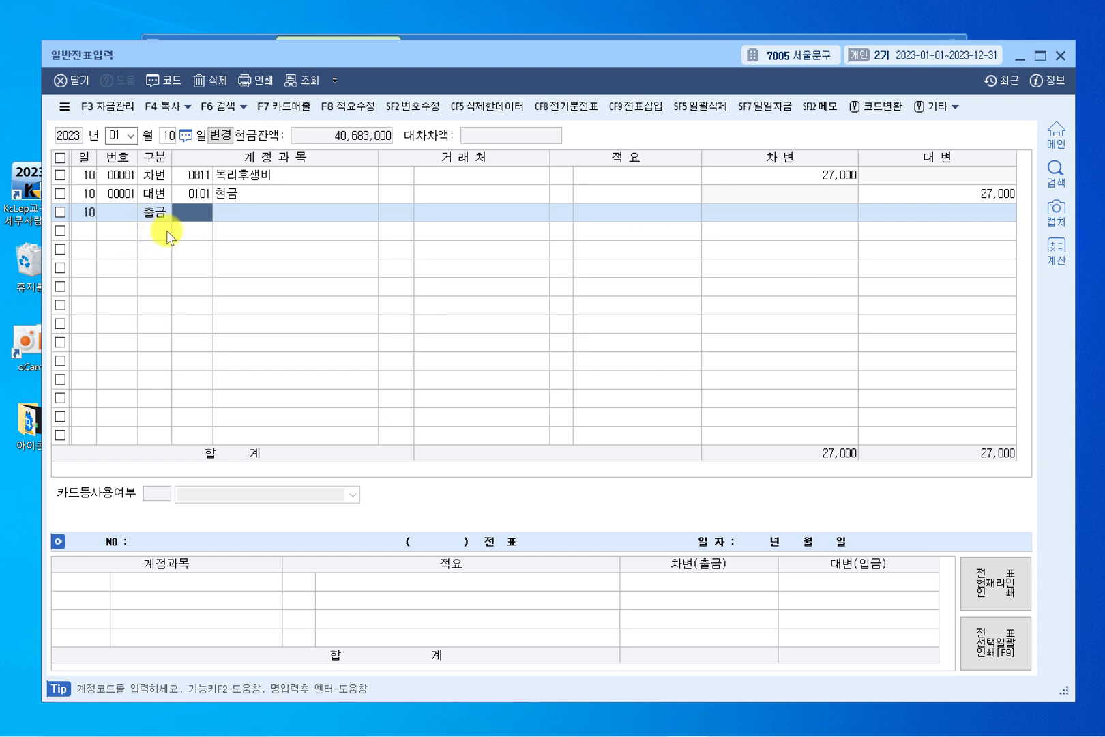
key("F2")
type("복리")
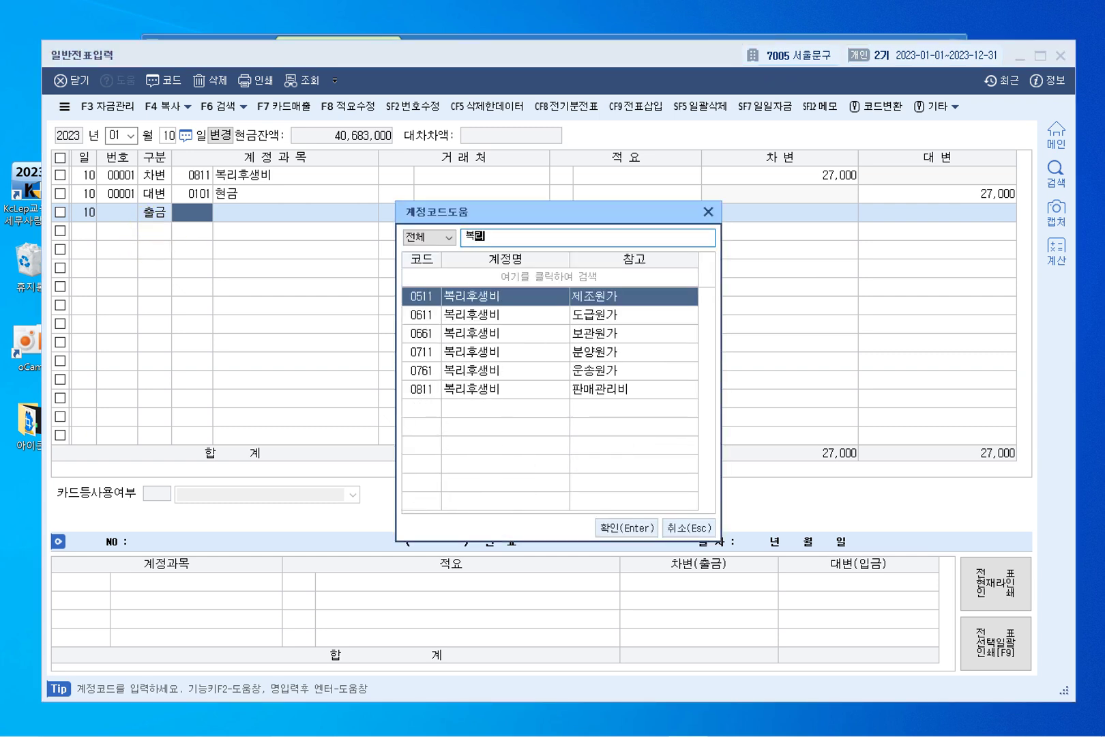
key("Down")
key("Down")
key("Down")
key("Down")
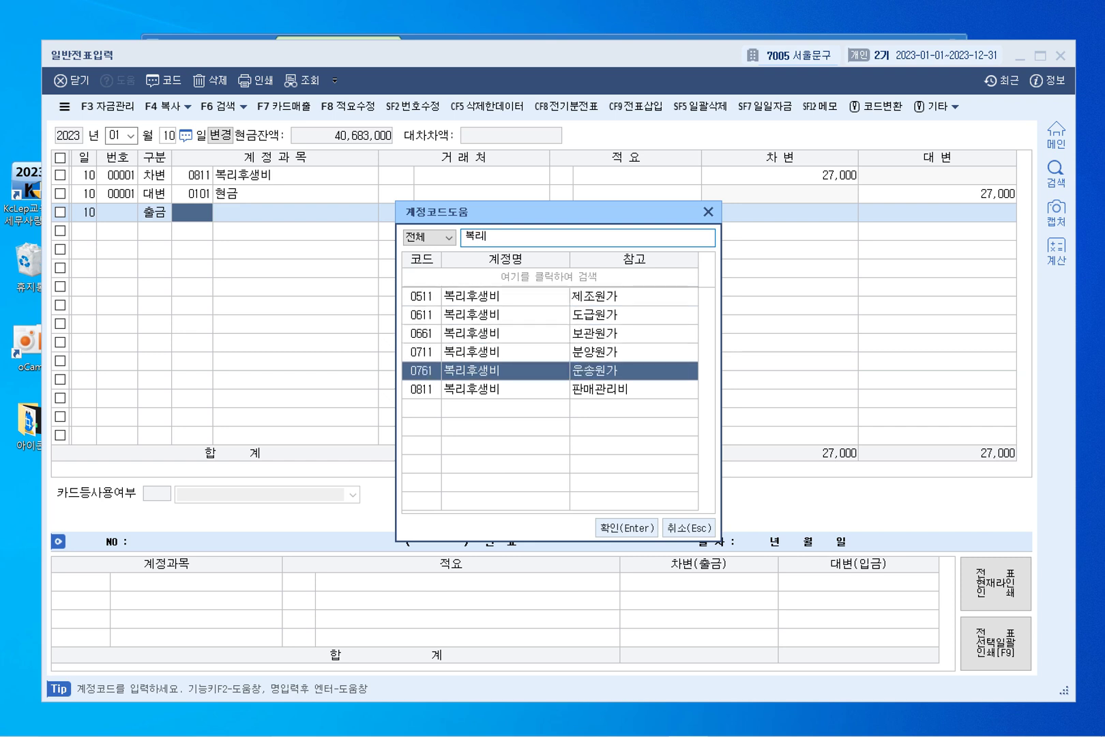
key("Down")
key("Return")
Step: Leave the 출금 line's 거래처 and 적요 blank and set its 차변 amount to 10,000
key("Return")
key("Return")
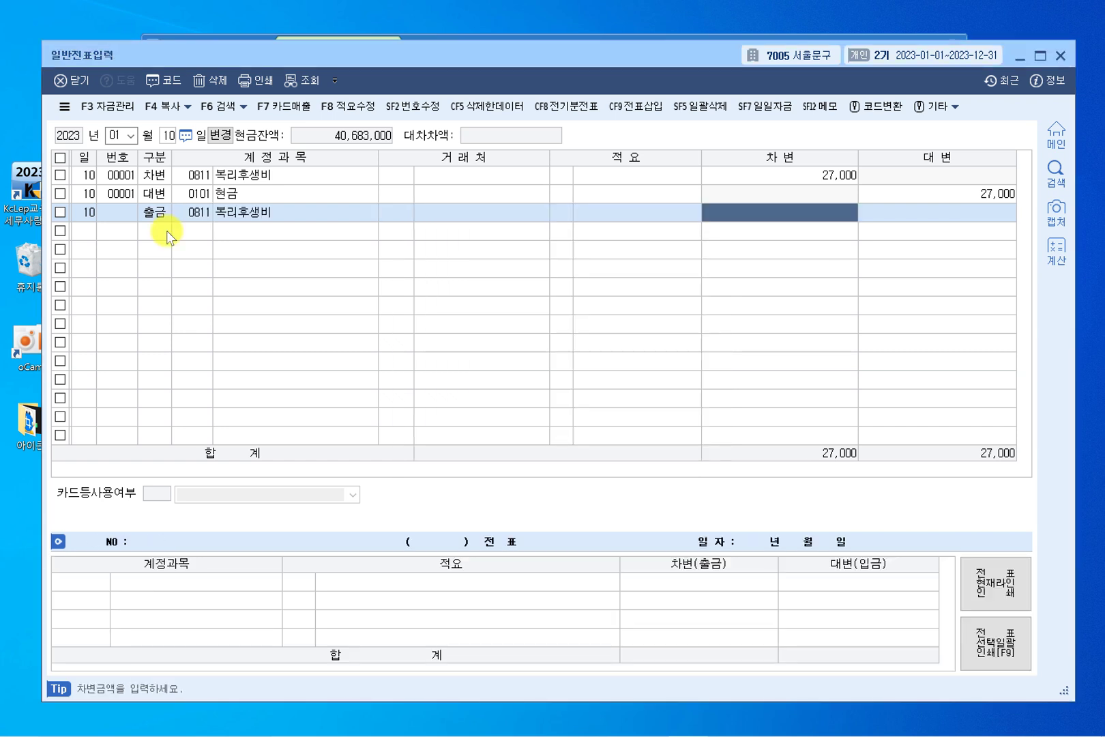
type("100000")
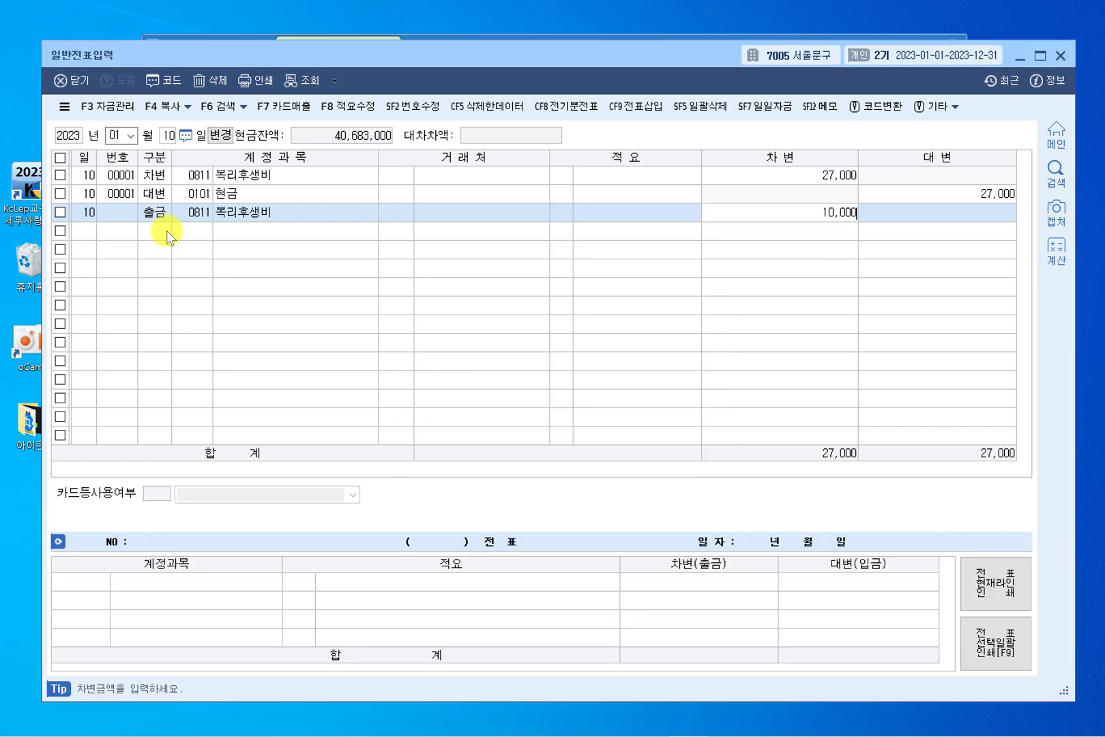
key("Return")
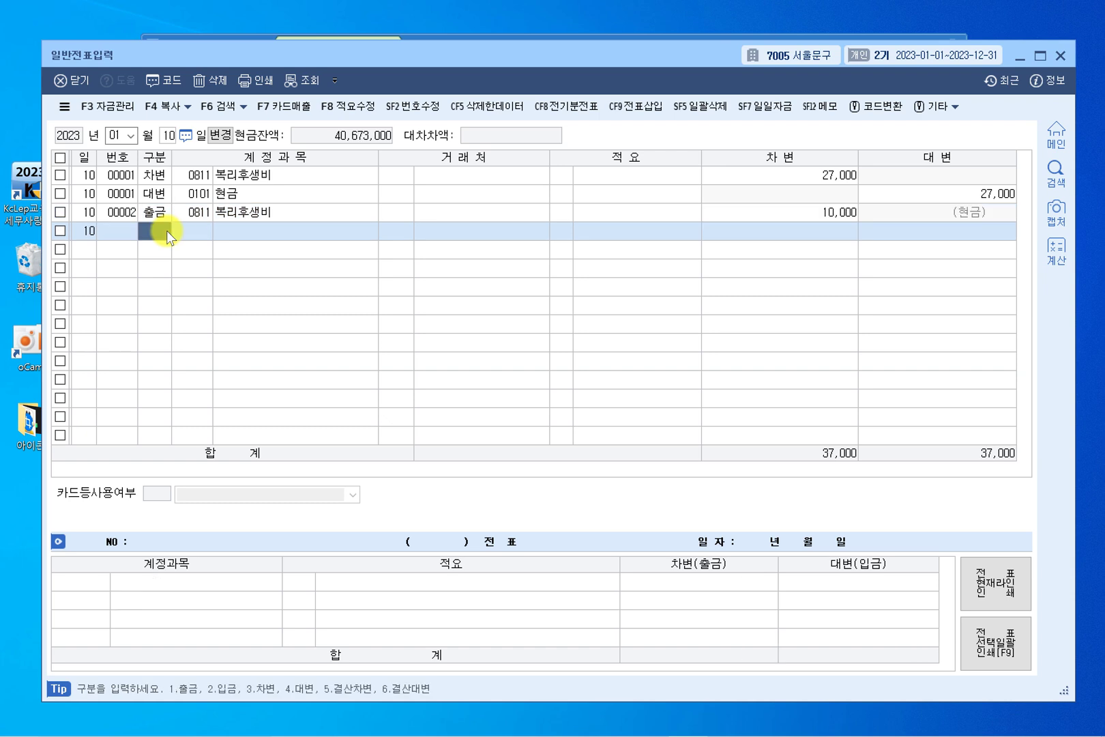
Step: Examine the 출금 voucher's 차변 and 대변 breakdown and compare its 구분 with the 차변/대변 lines of voucher 00001
key("Up")
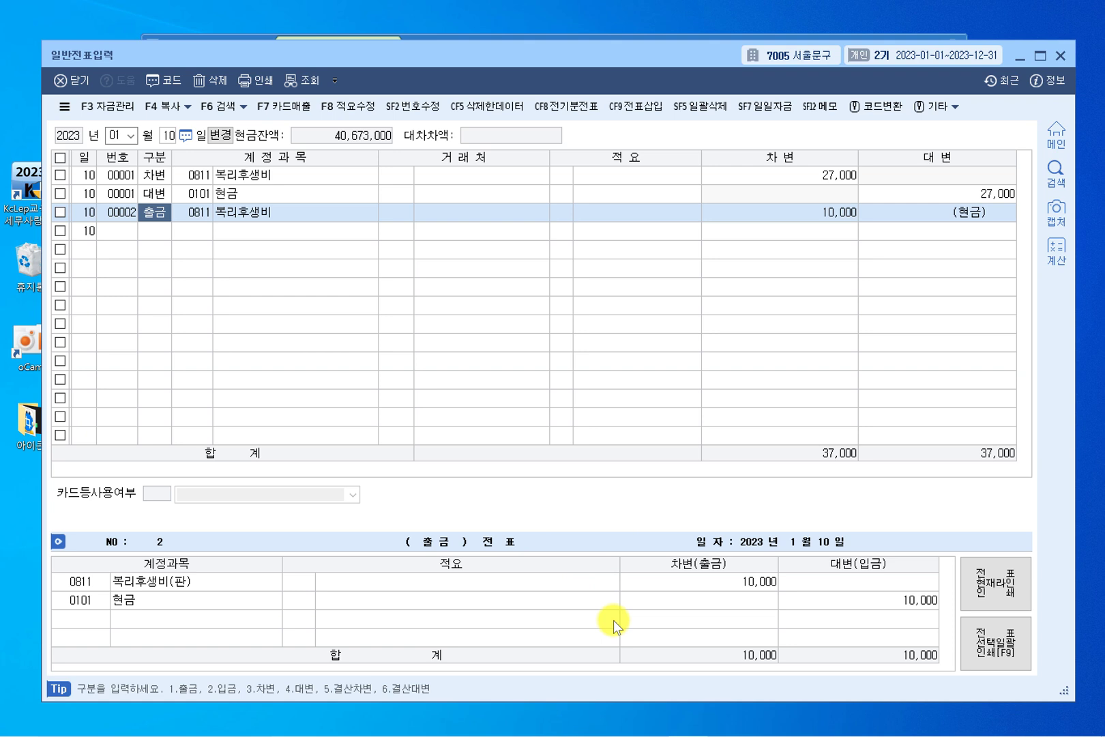
left_click(740, 588)
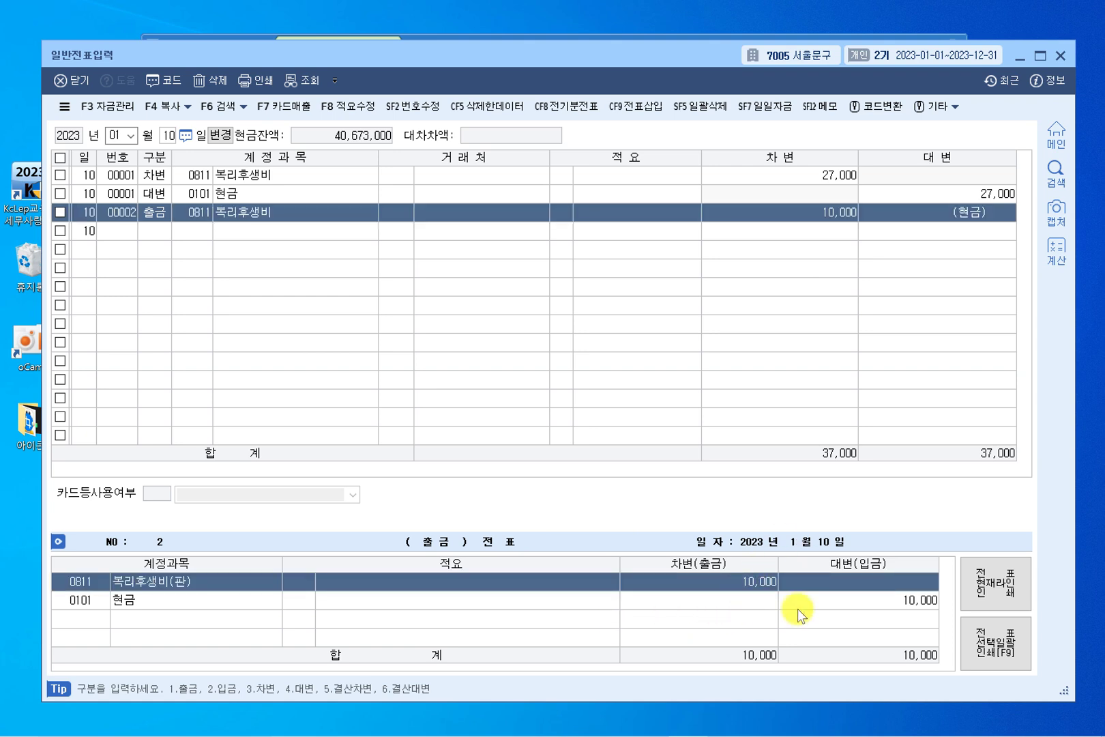
left_click(879, 603)
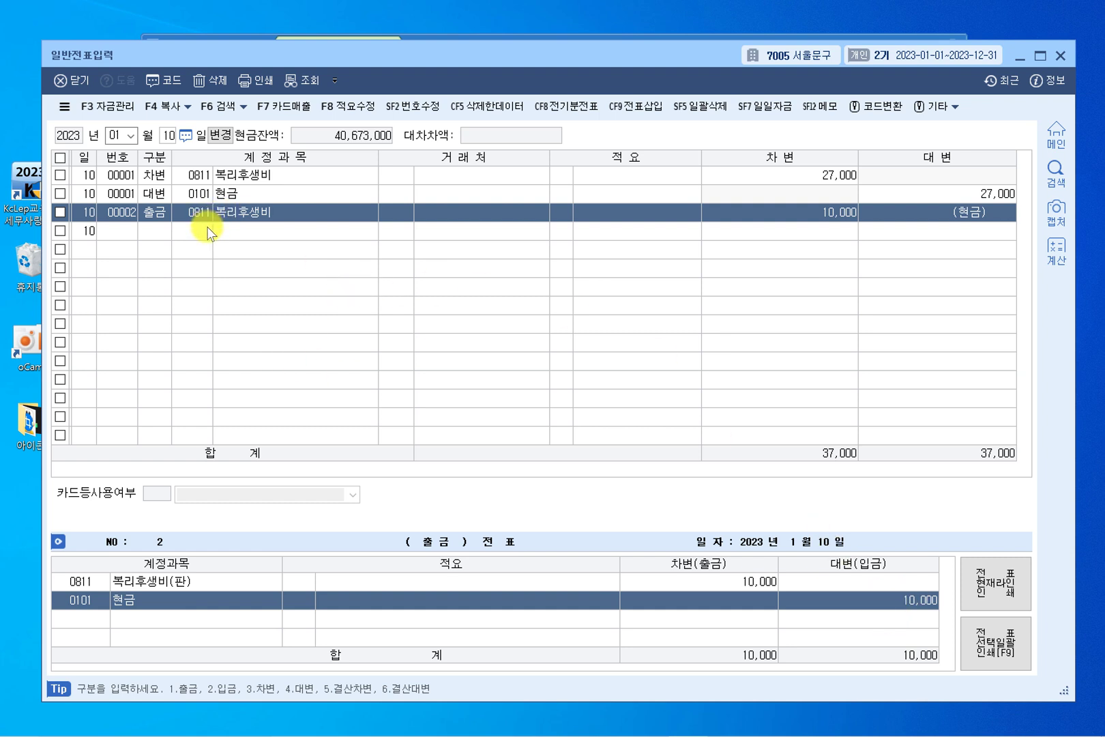
left_click(154, 214)
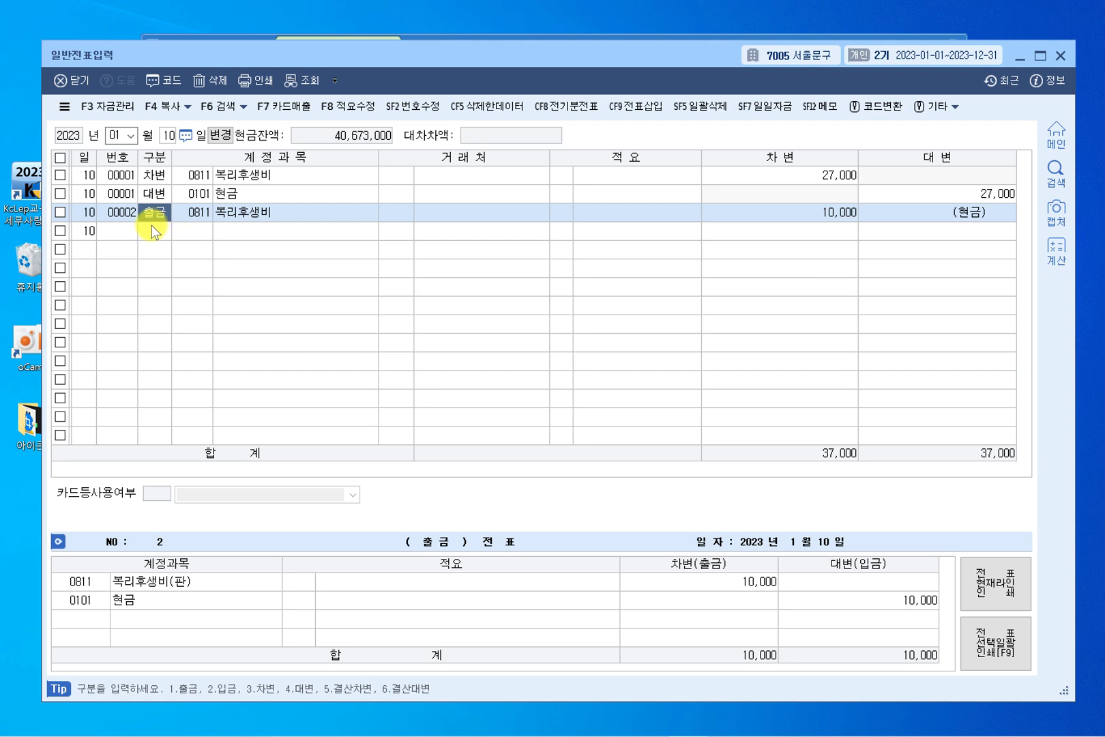
left_click(155, 181)
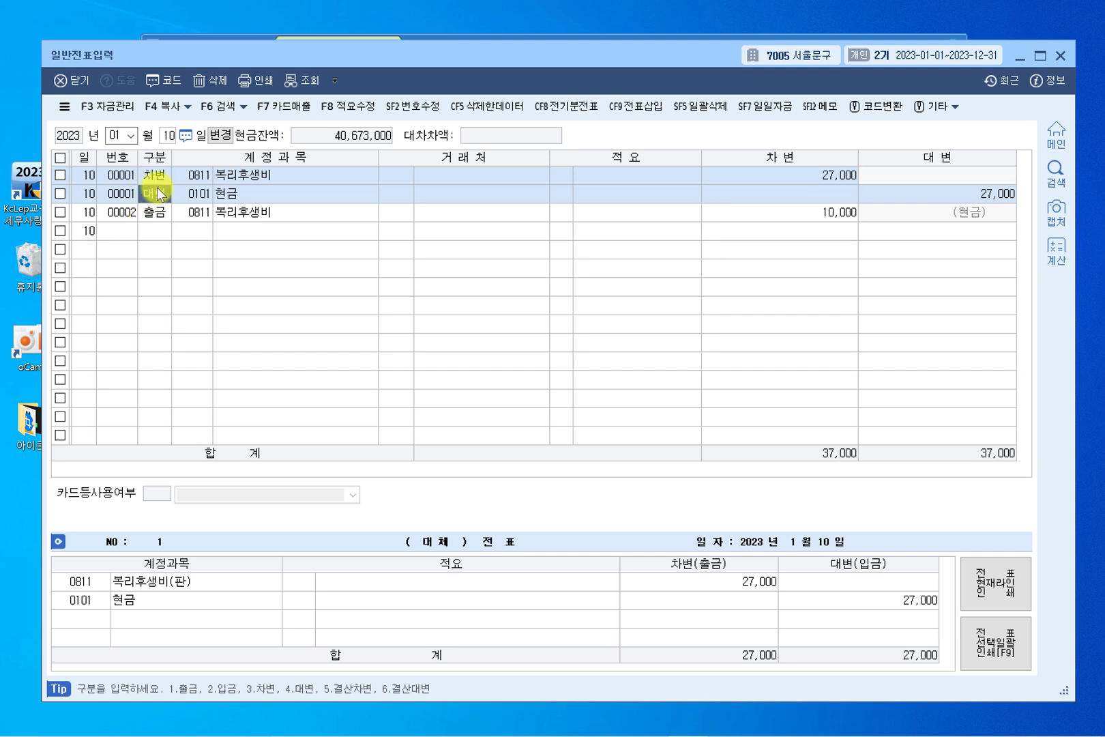
left_click(154, 213)
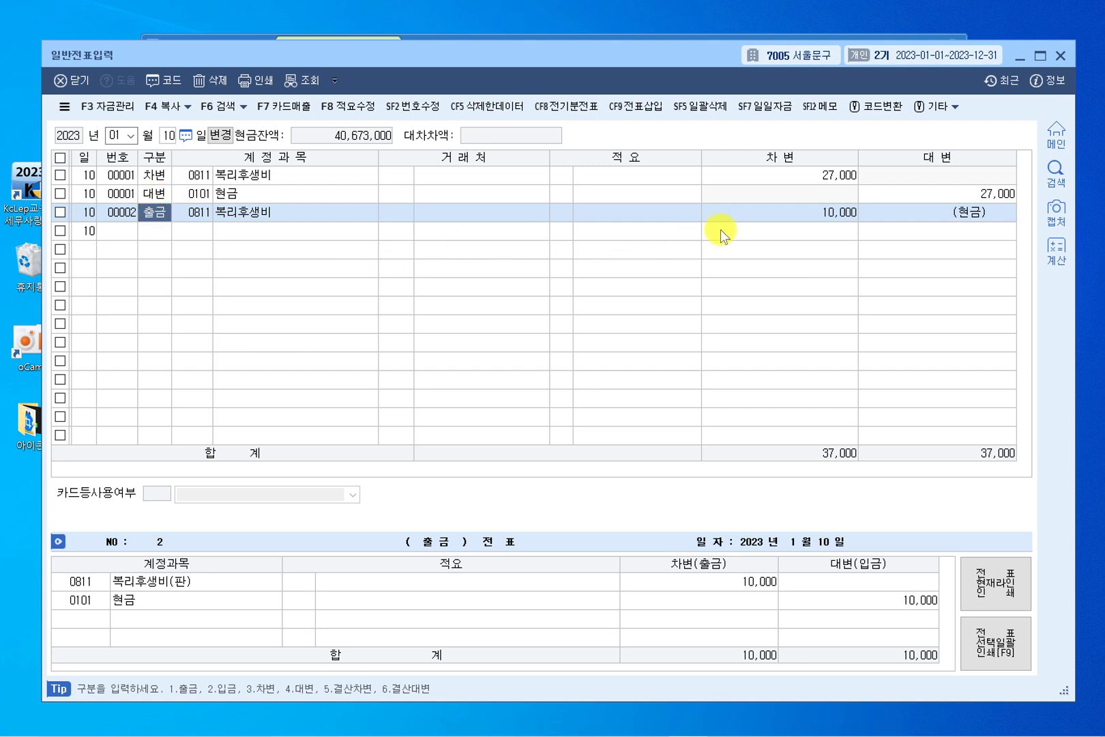
Step: Set the 출금 line's 차변 amount to 27,000
left_click(784, 217)
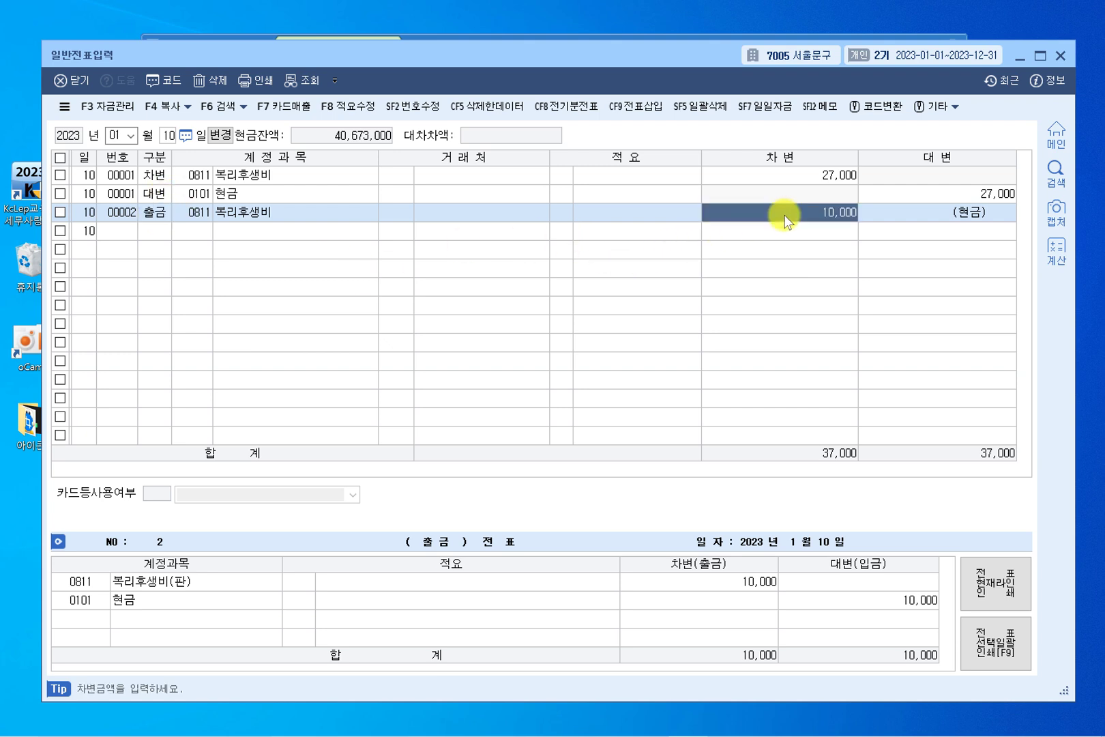
type("27000")
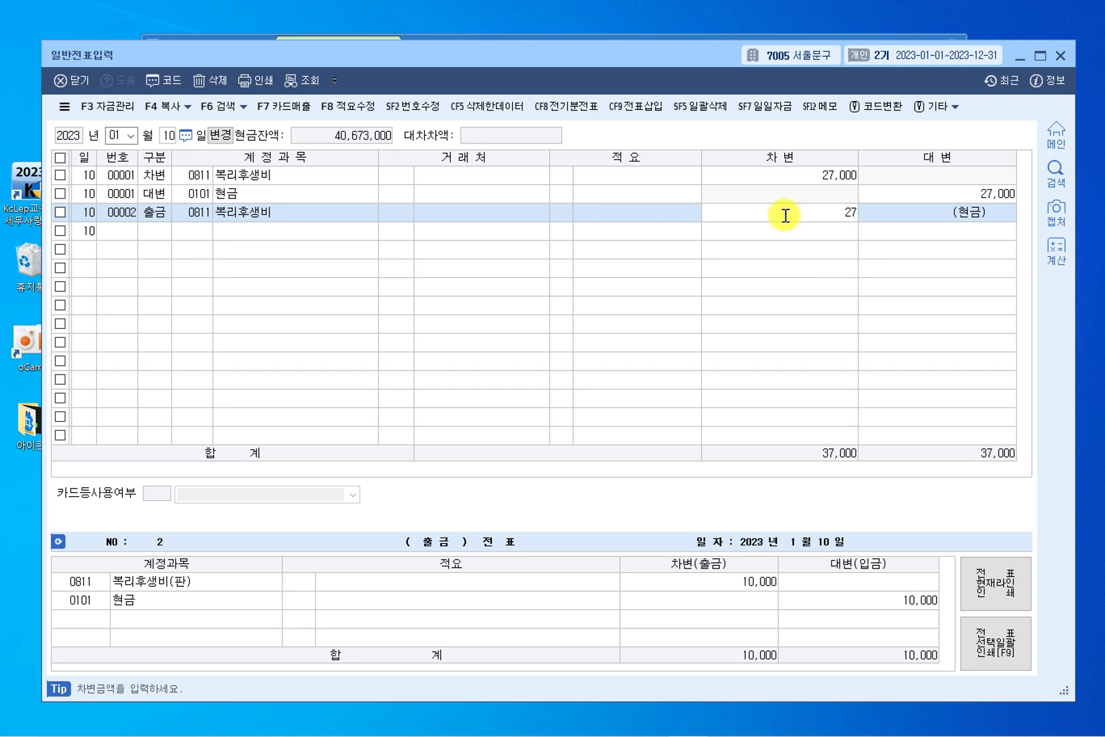
key("Return")
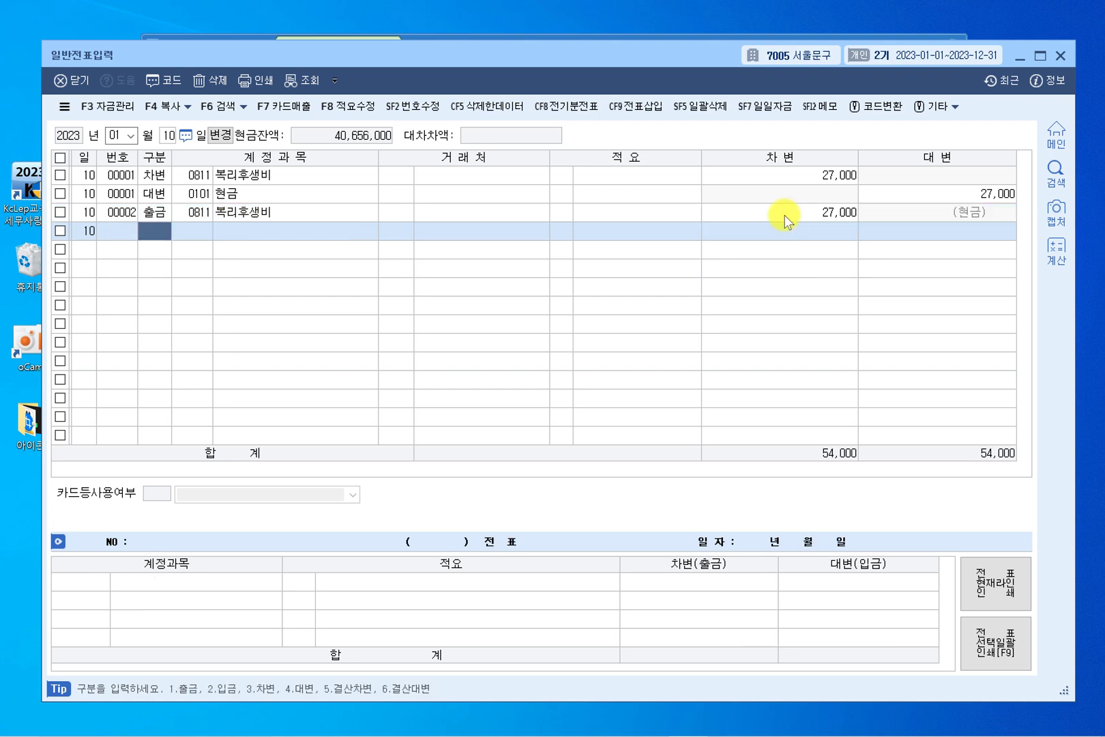
Step: Delete both lines of day 10 voucher 00001, the 차변 복리후생비 and the 대변 현금
left_click(283, 176)
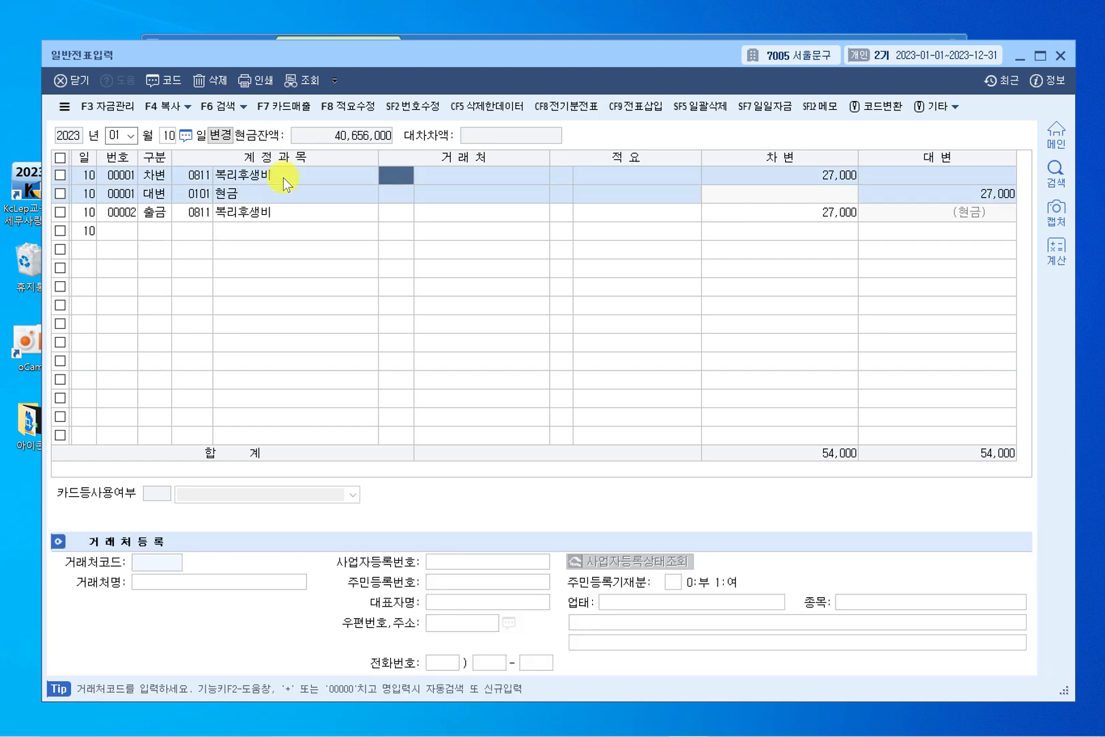
left_click(61, 174)
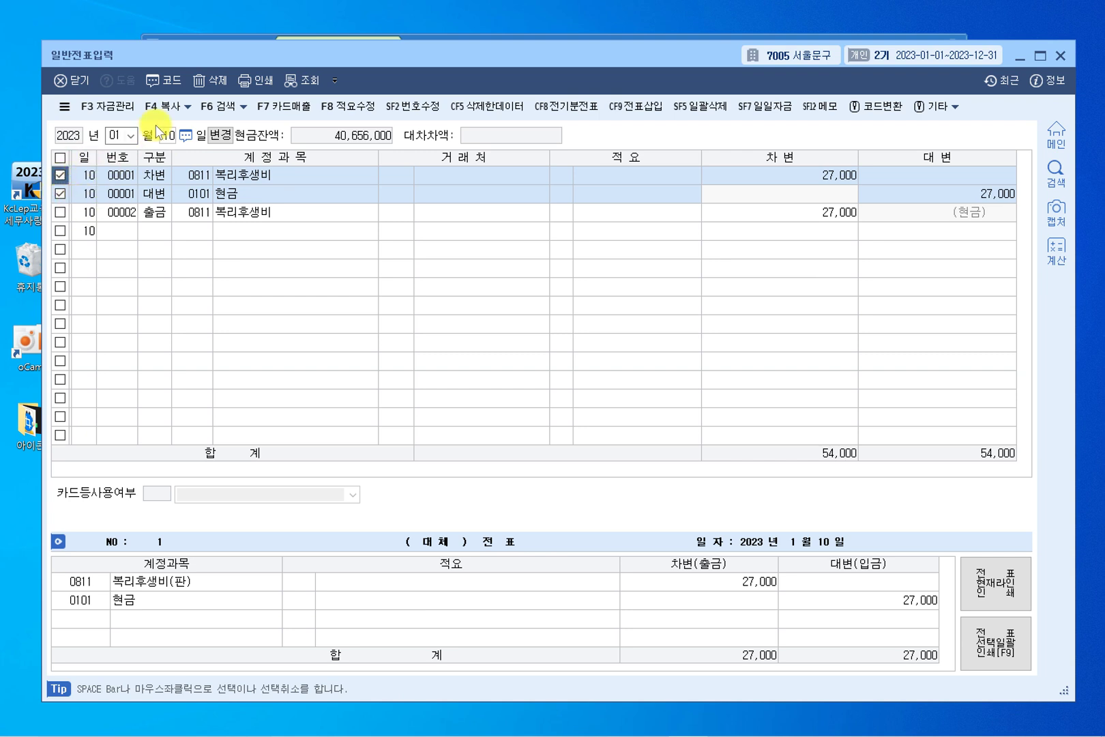
left_click(215, 77)
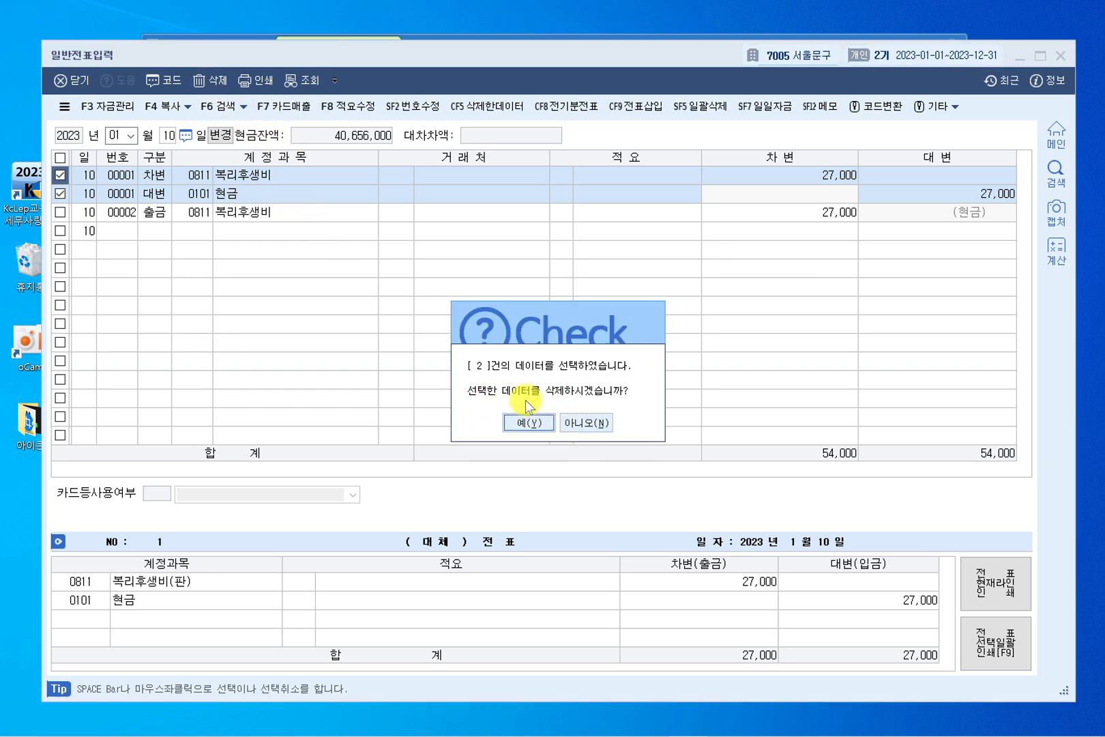
left_click(530, 425)
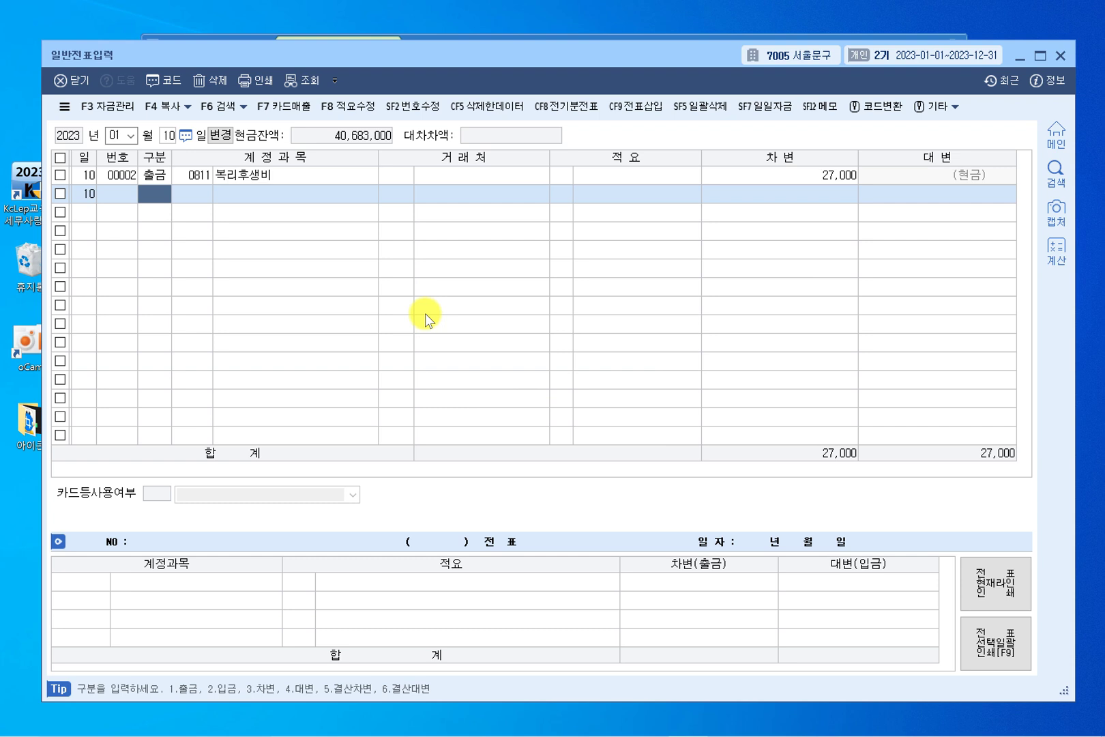
Step: List January's deleted voucher data and permanently remove the 복리후생비 and 현금 lines of voucher 00001 from the trash
left_click(471, 107)
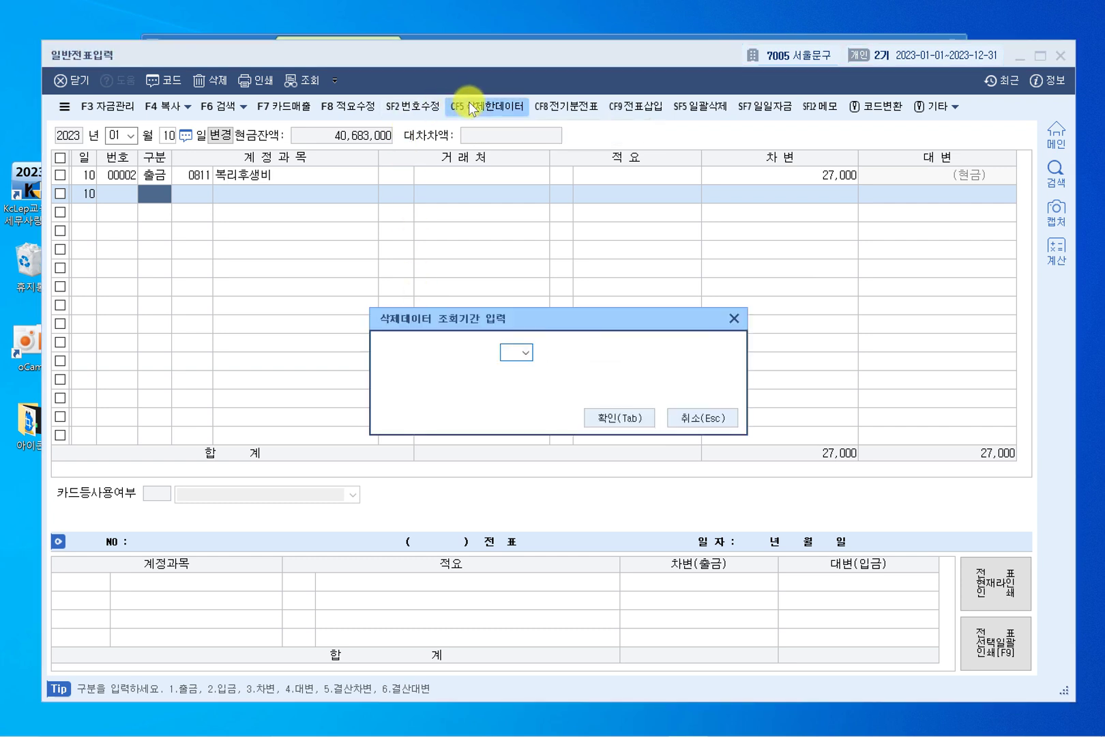
left_click(614, 418)
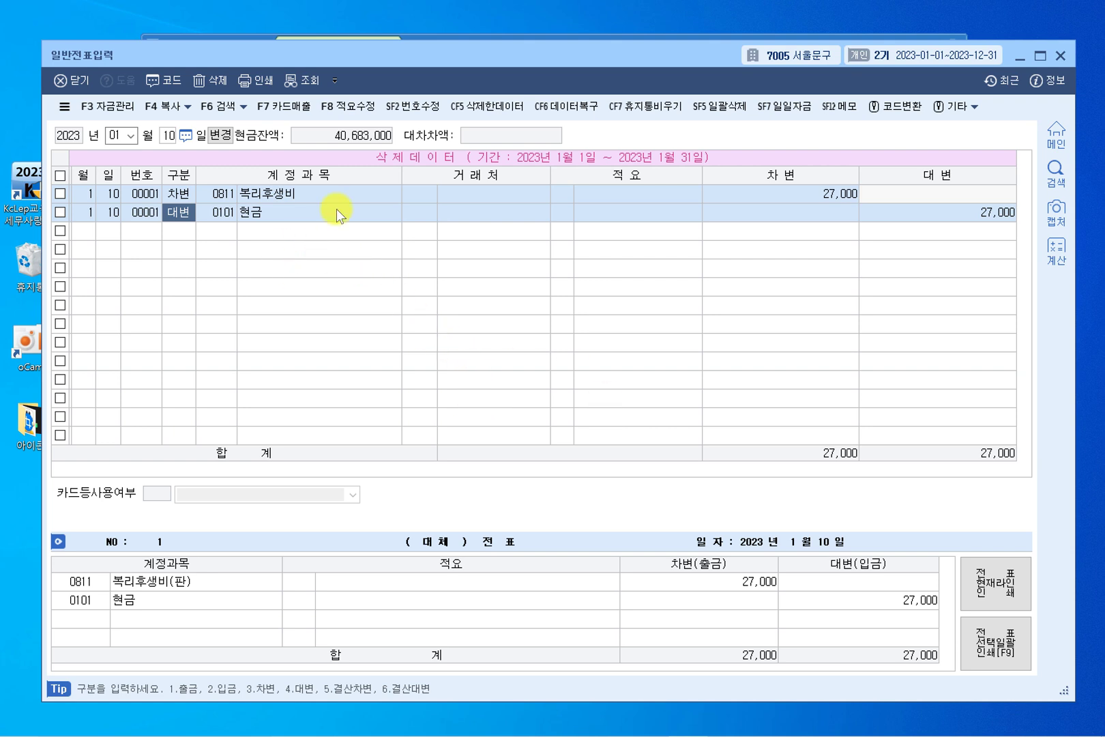
left_click(248, 197)
left_click(255, 213)
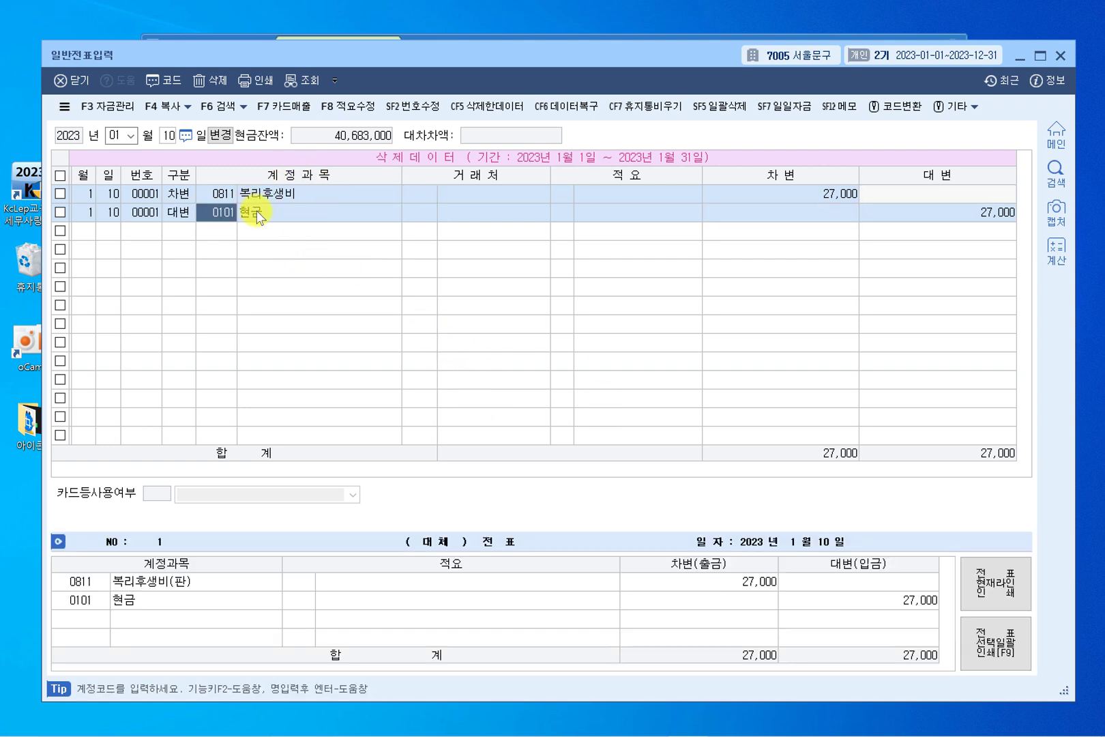
left_click(61, 174)
left_click(214, 83)
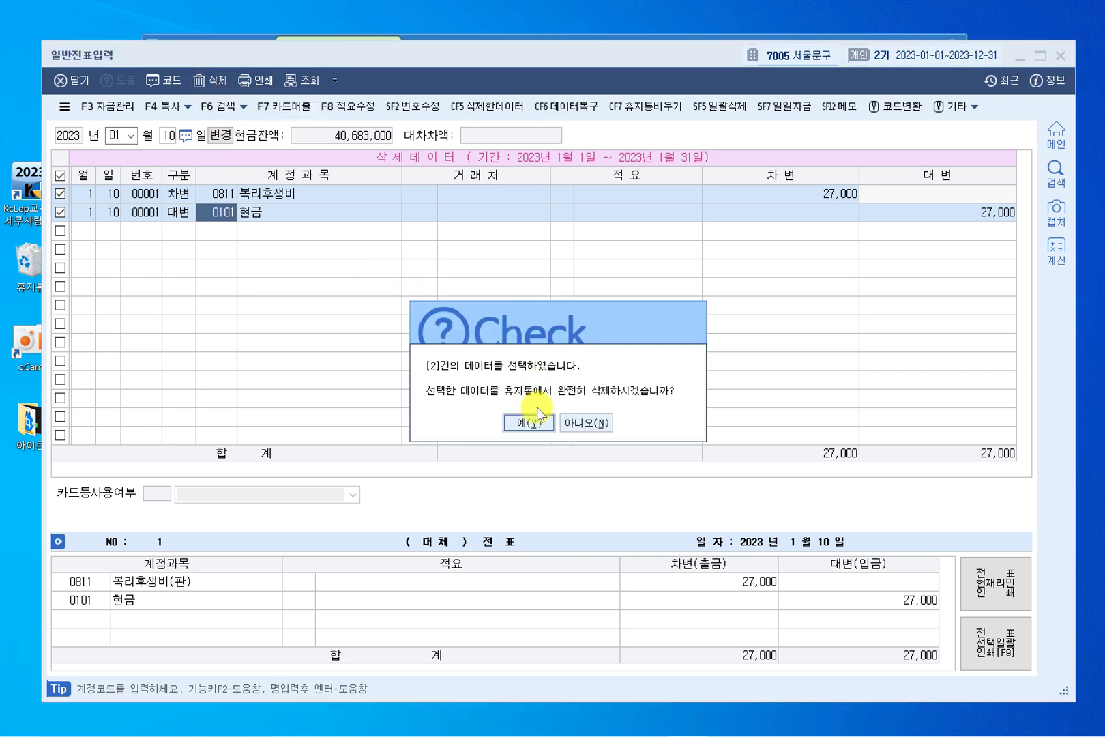
left_click(538, 425)
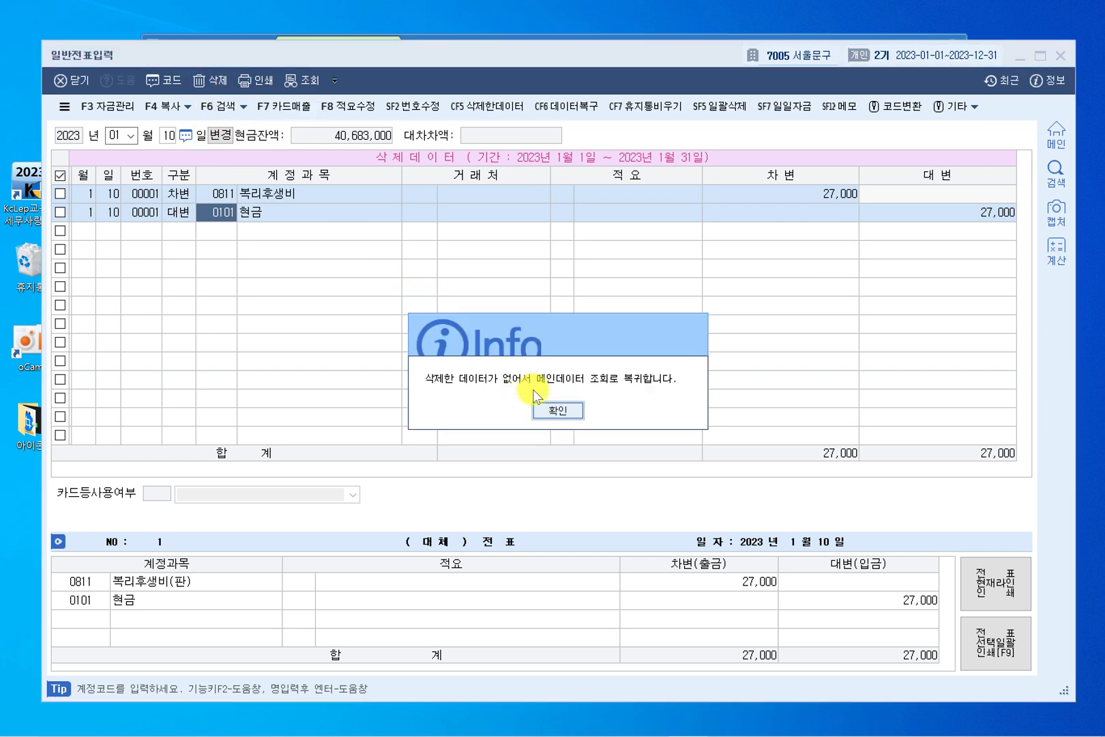
left_click(557, 410)
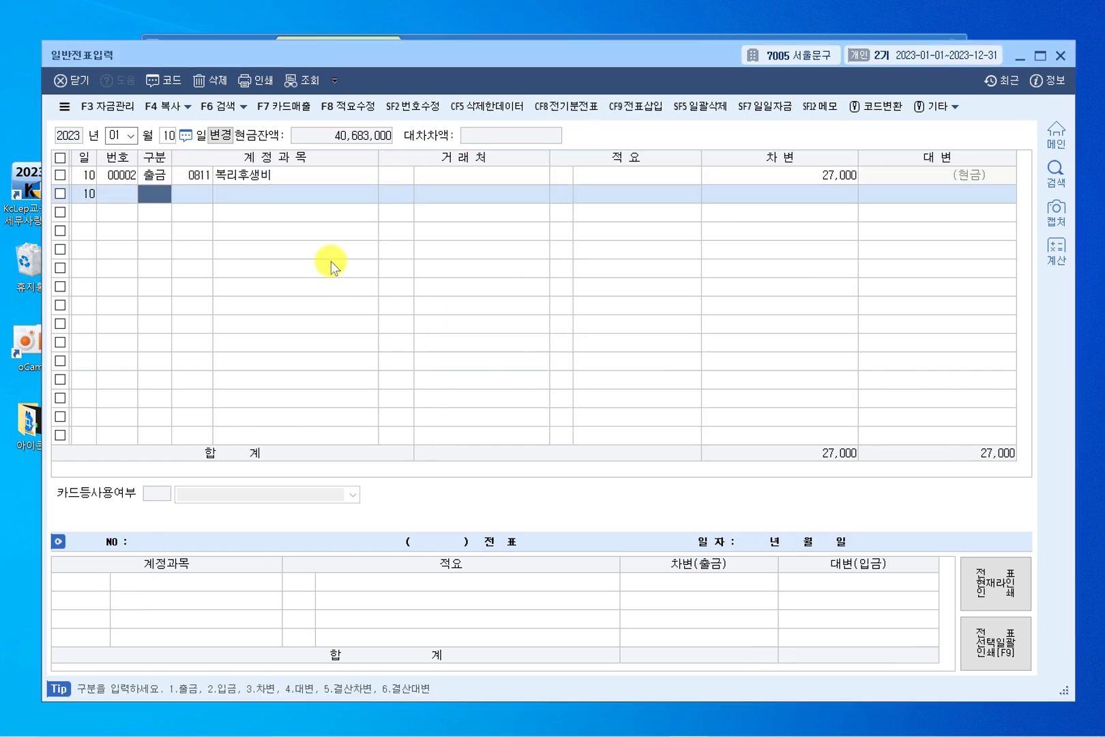
Step: Switch the voucher entry from day 10 to day 15 of January
left_click(199, 174)
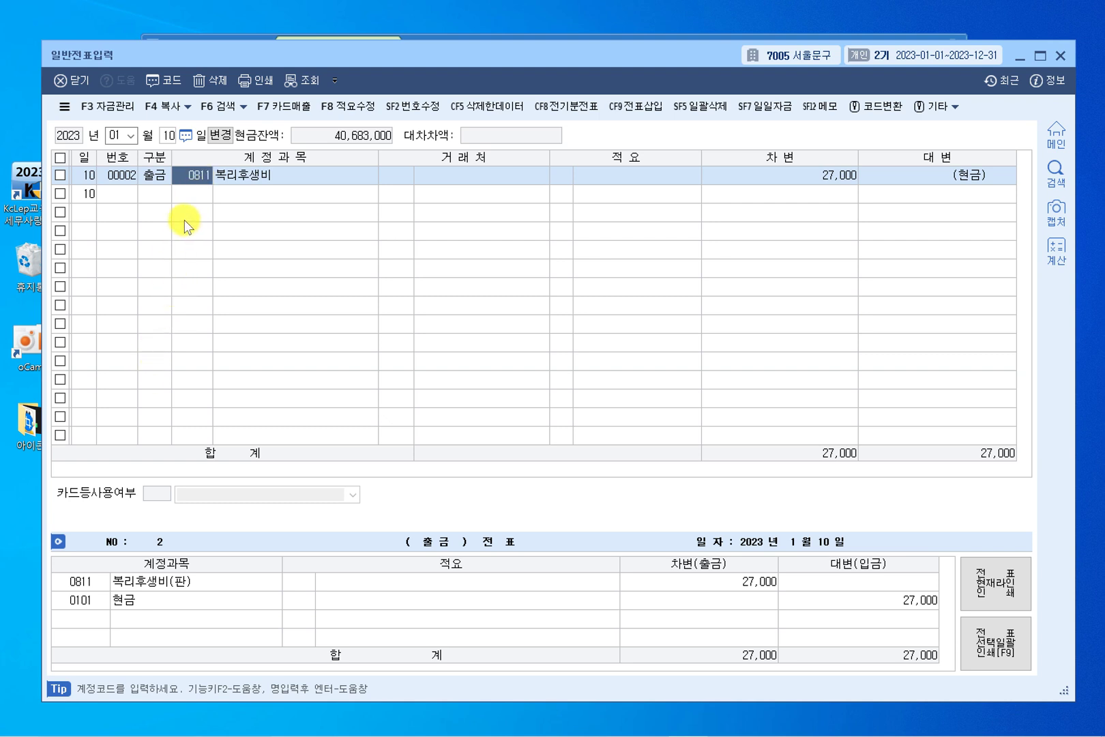
left_click(169, 138)
type("15")
key("Return")
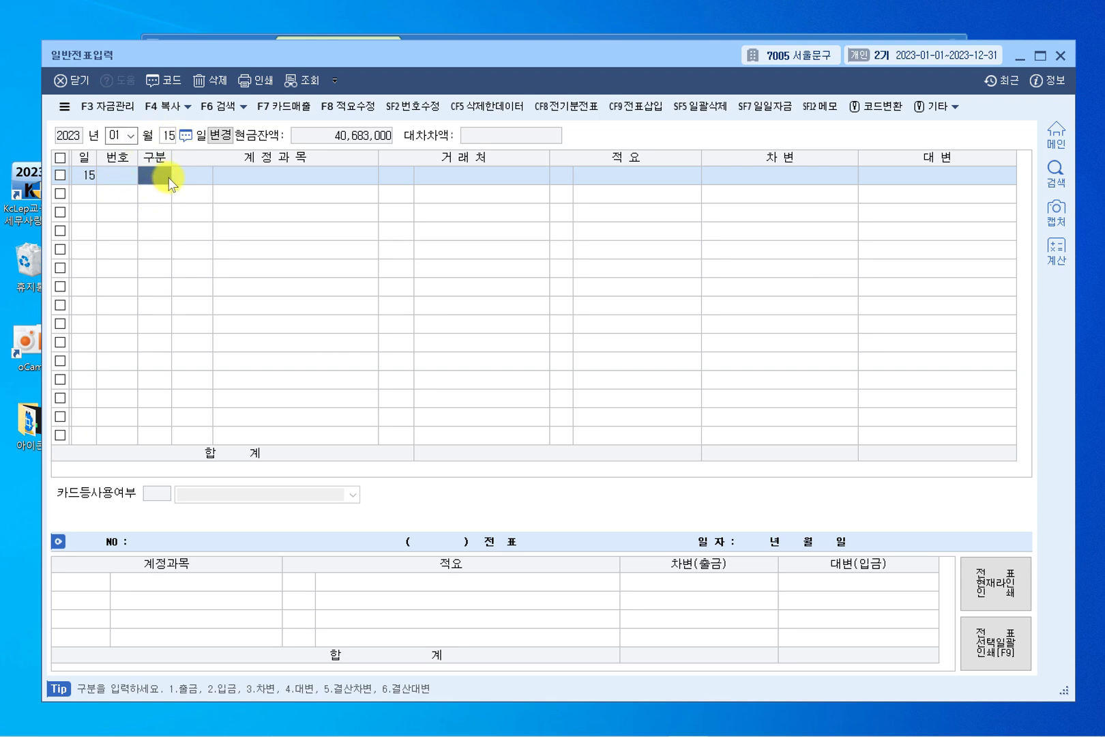
left_click(169, 134)
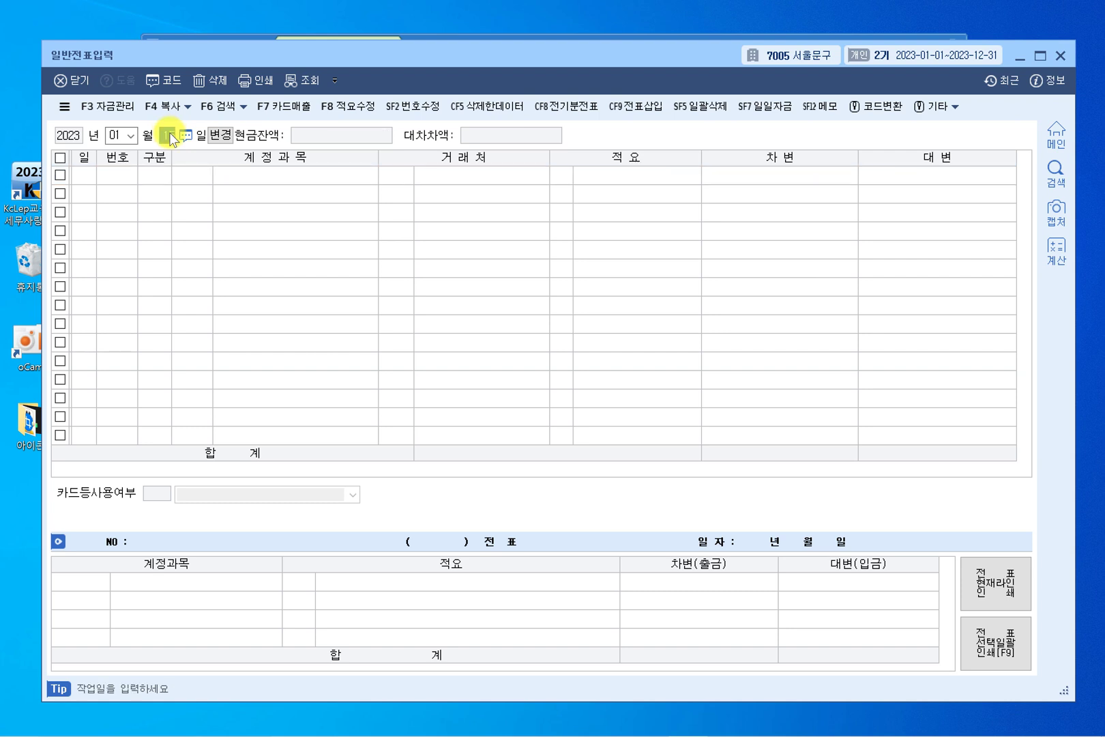
type("15")
key("Return")
Step: Clear the entry day to list all January vouchers and examine the day 10 출금 line and the empty date field below it
left_click(169, 134)
key("Return")
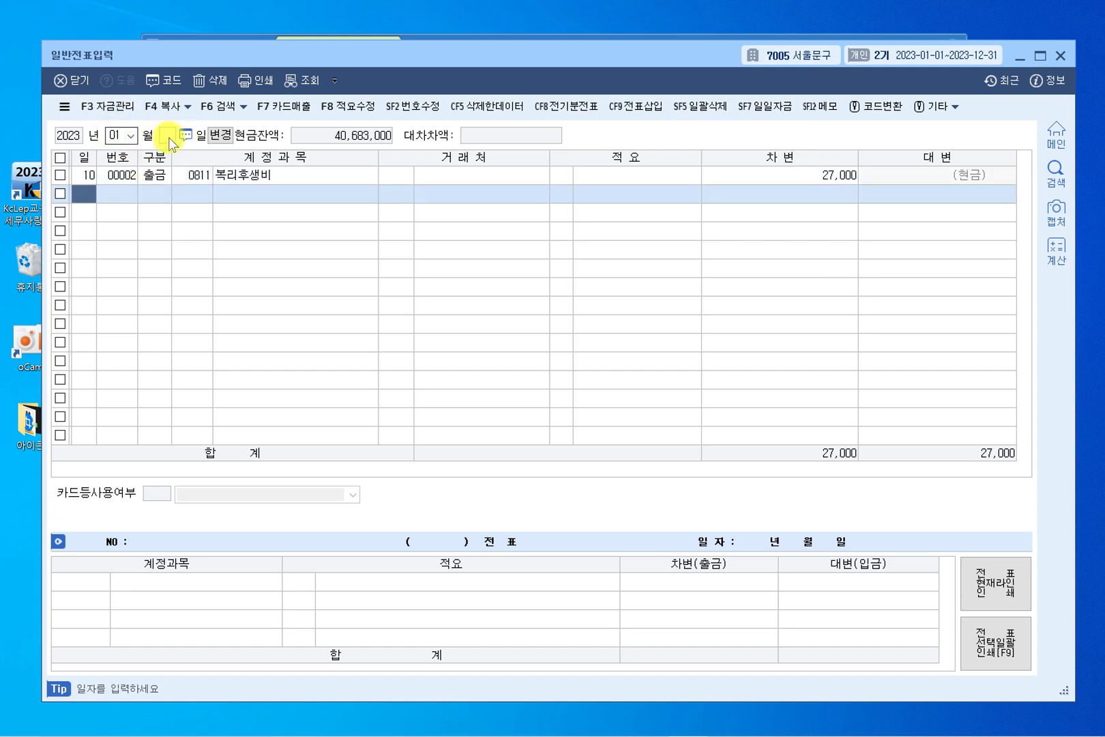
left_click(203, 181)
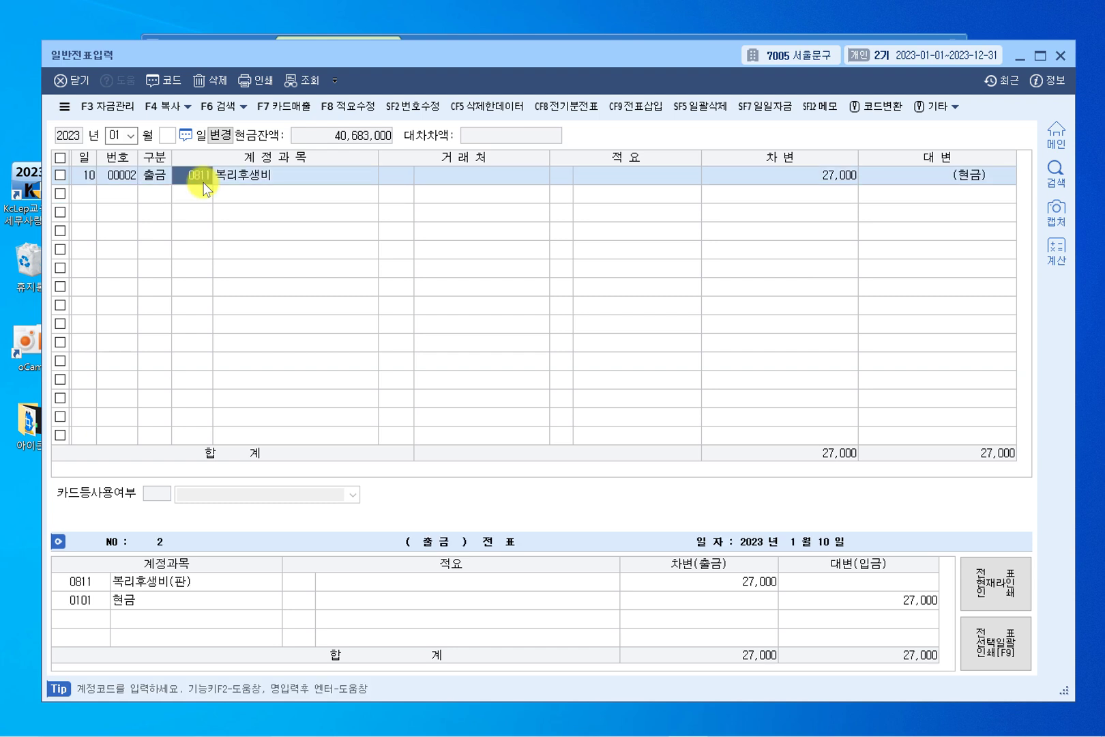
key("Return")
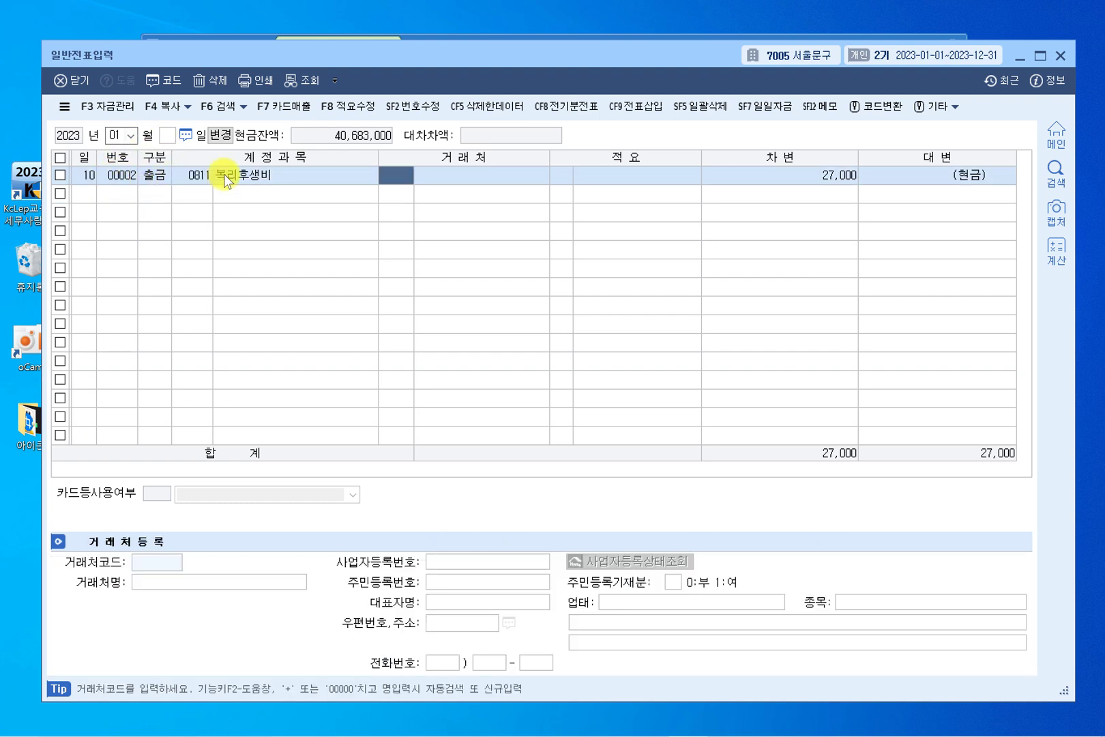
left_click(208, 181)
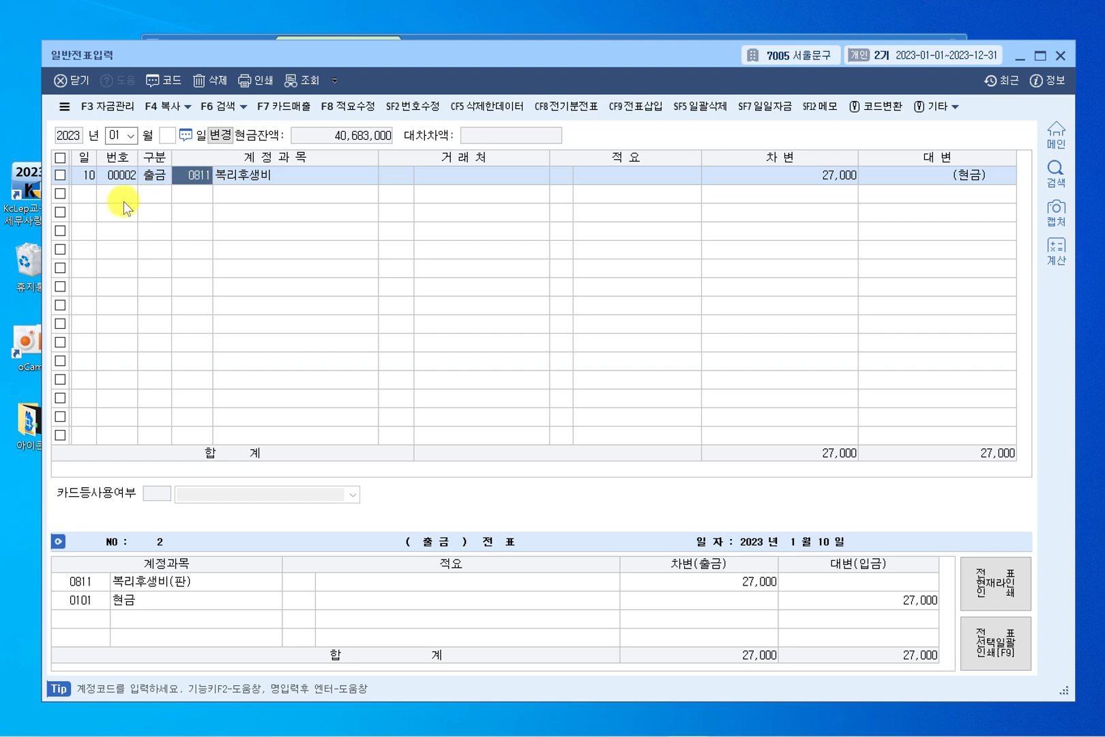
left_click(91, 197)
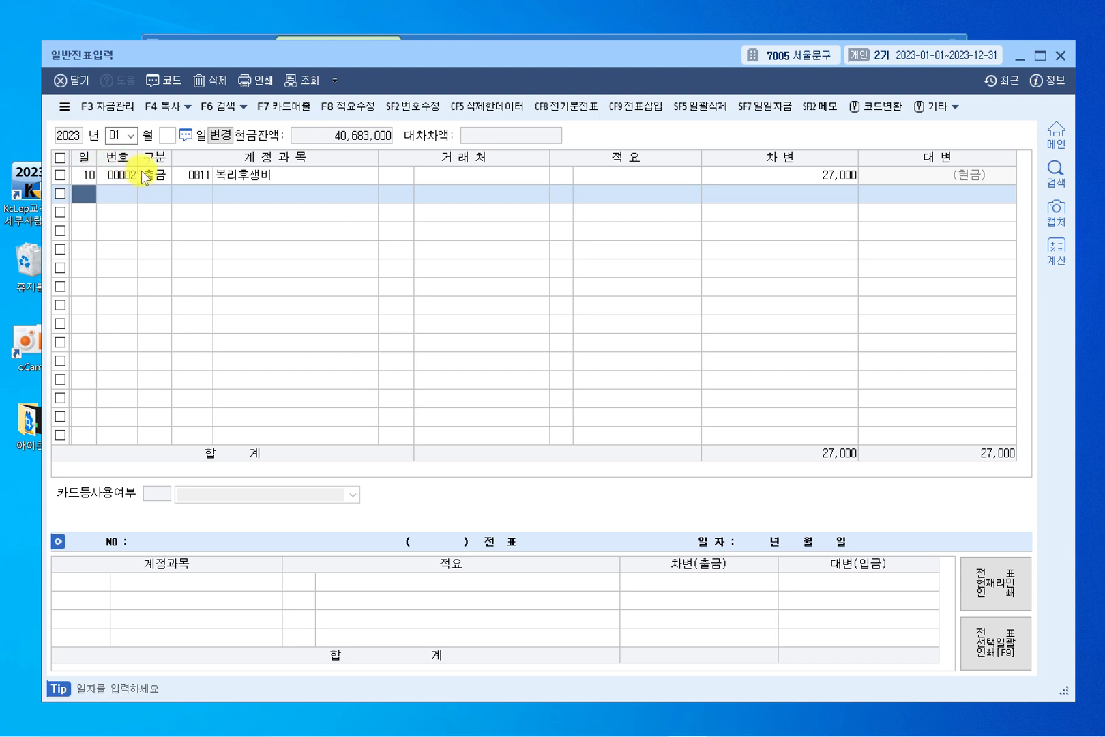
Step: Set the working month to 01 and the working day to 15
left_click(117, 138)
type("1")
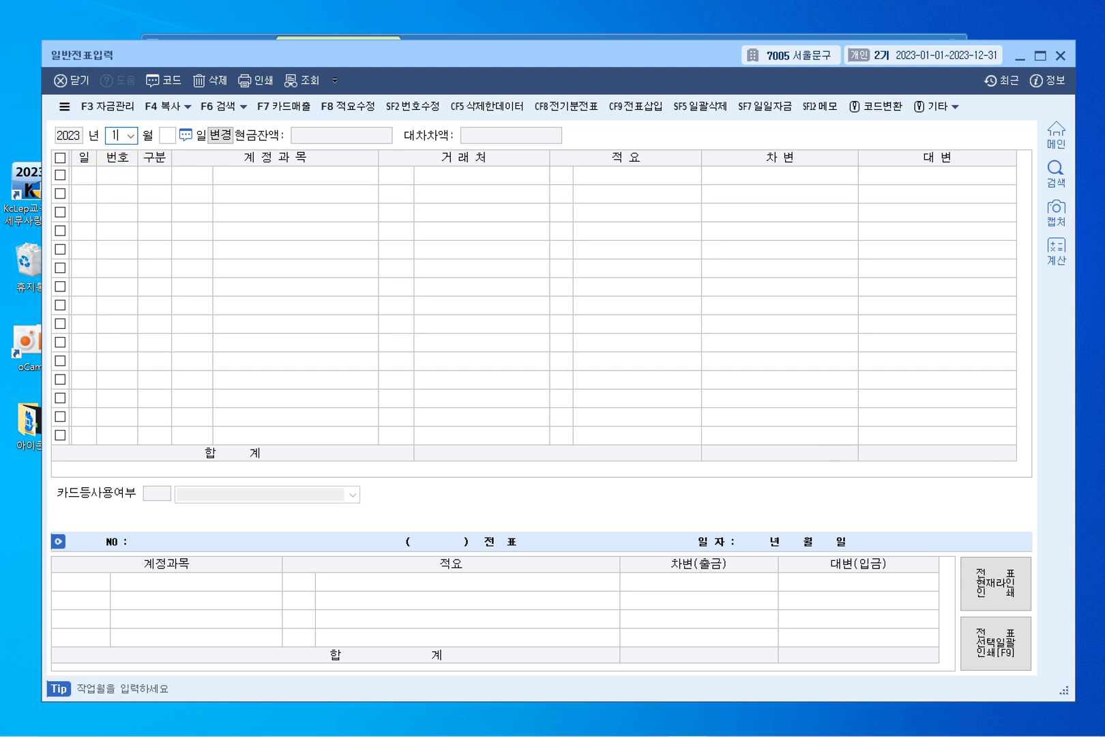
key("Return")
type("15")
key("Return")
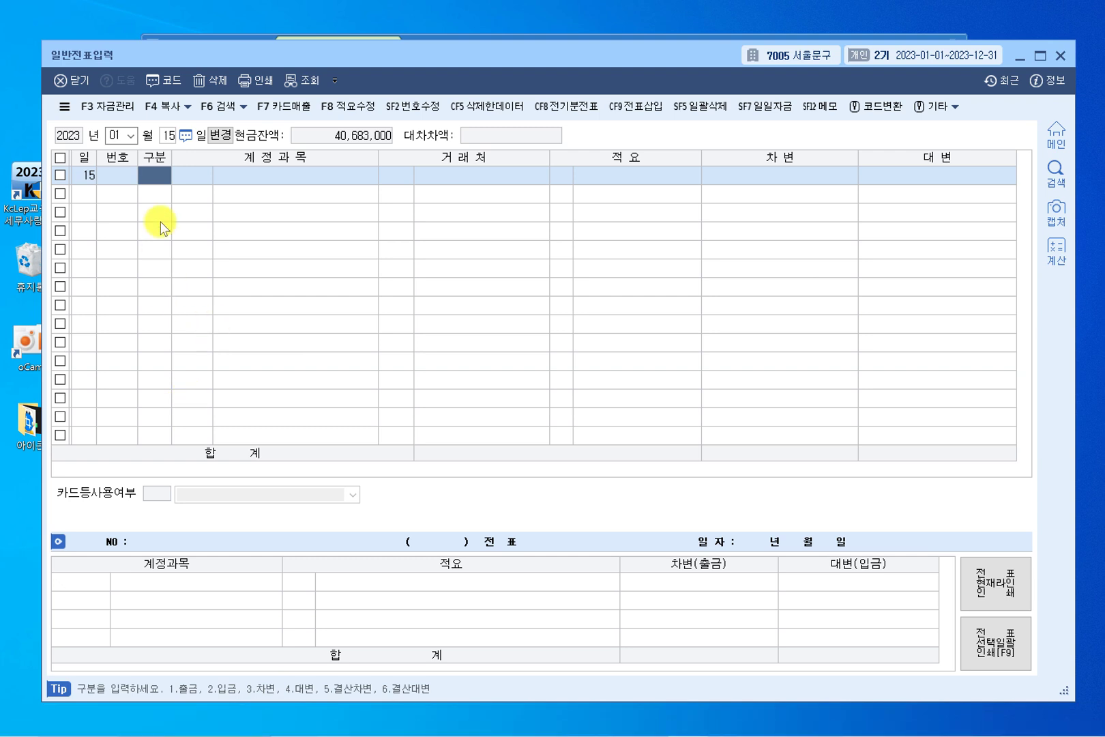
Step: Start a day 15 line with 구분 입금 and account 0108 외상매출금, searching the account codes for 외상매출금
type("3")
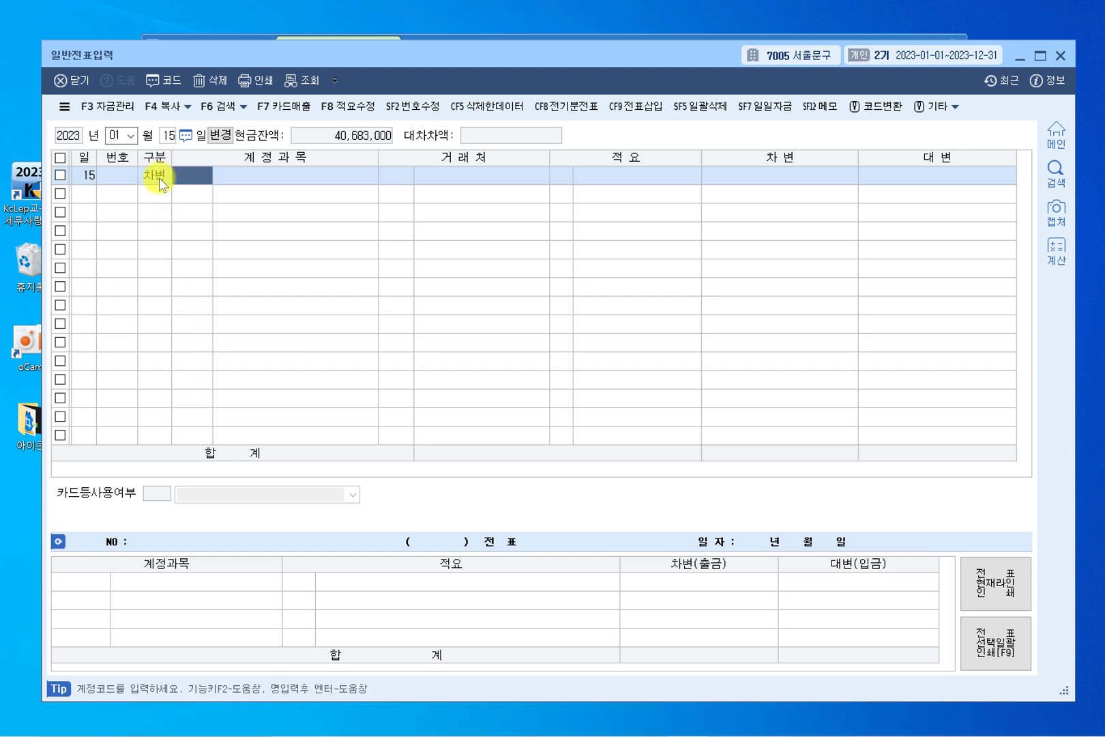
left_click(159, 177)
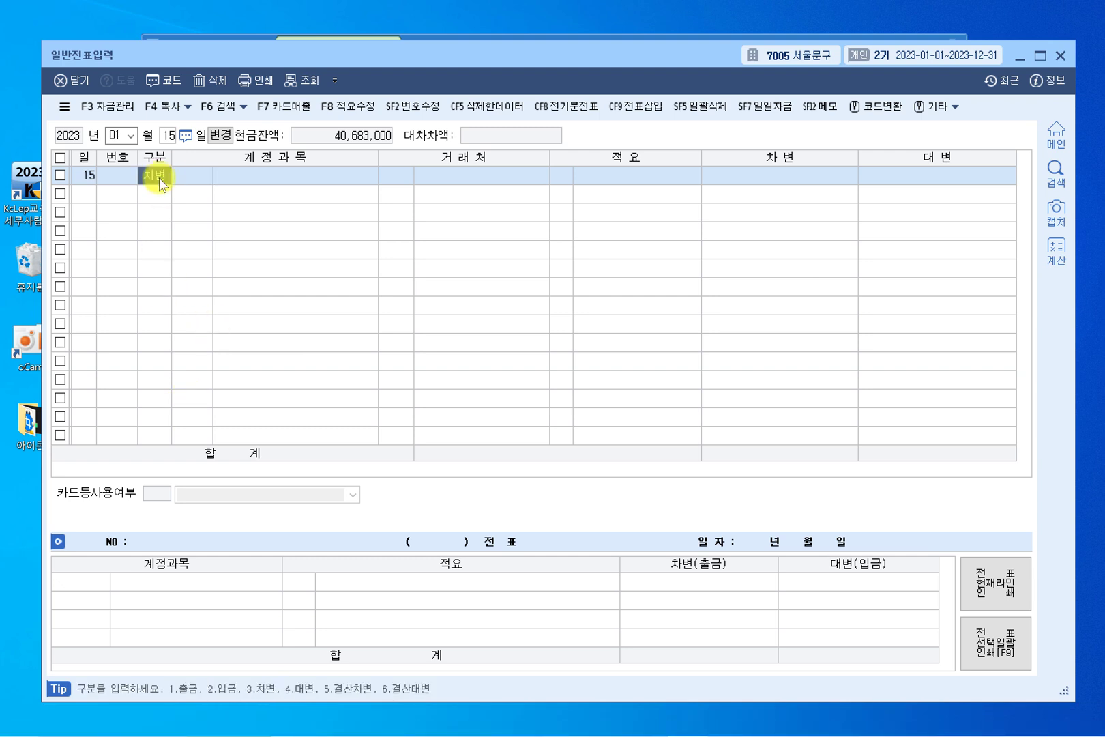
type("2")
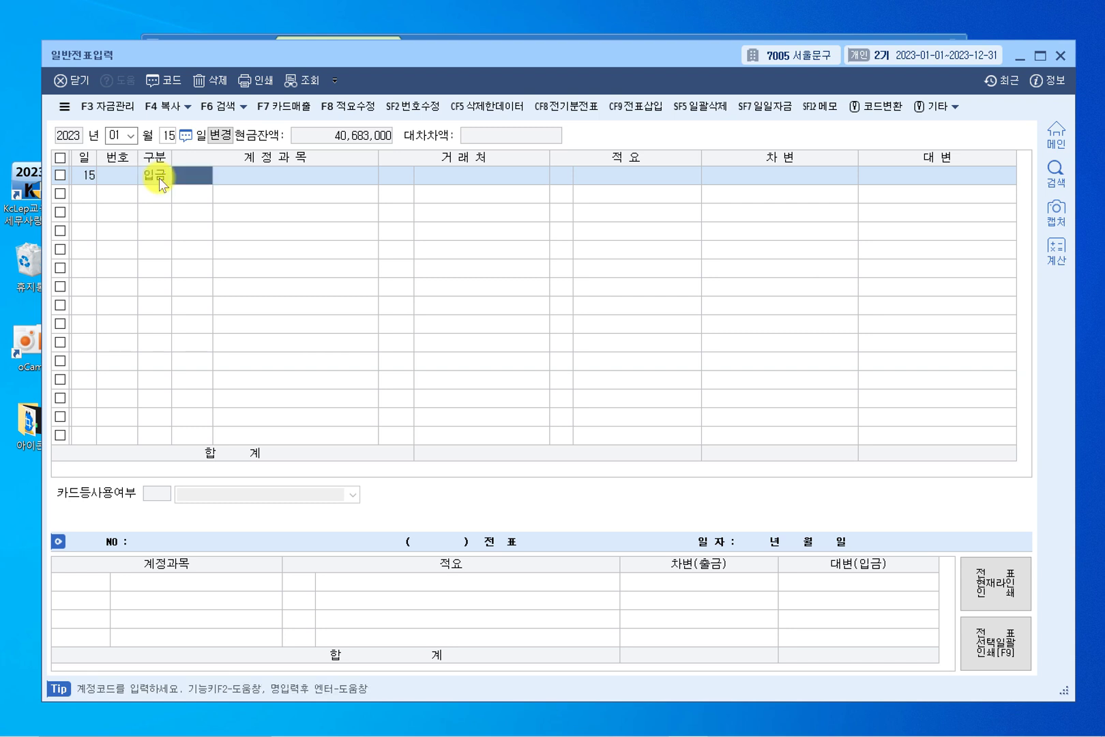
key("F2")
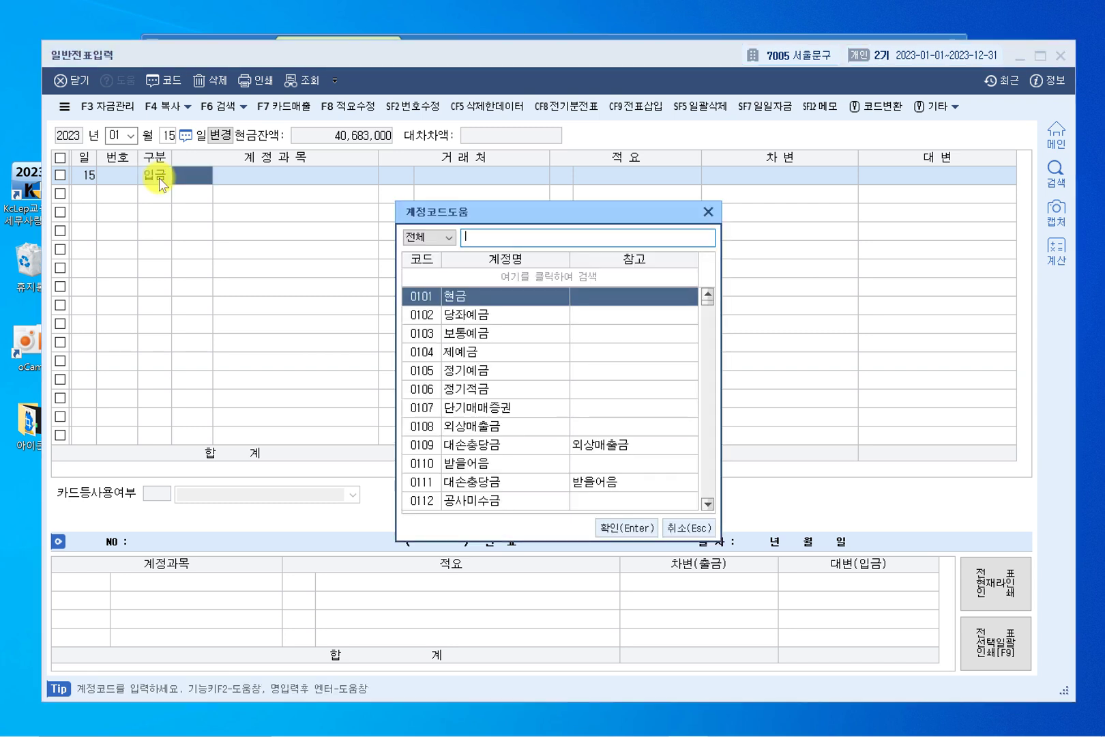
type("외상매출금")
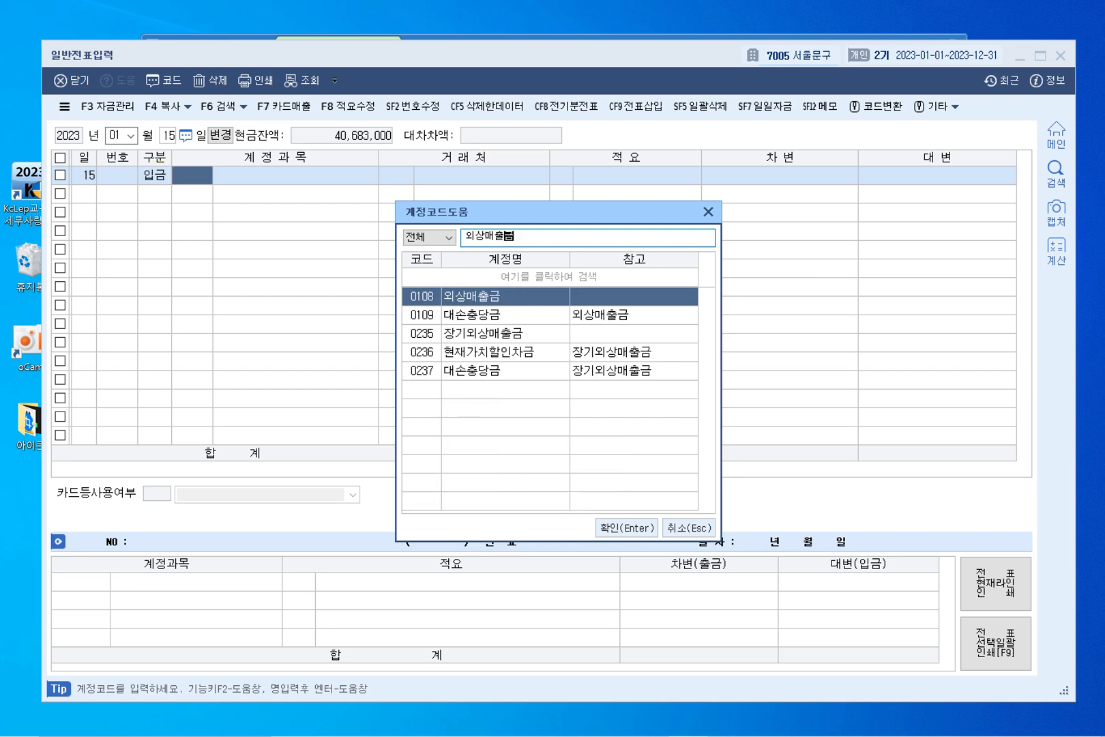
key("Return")
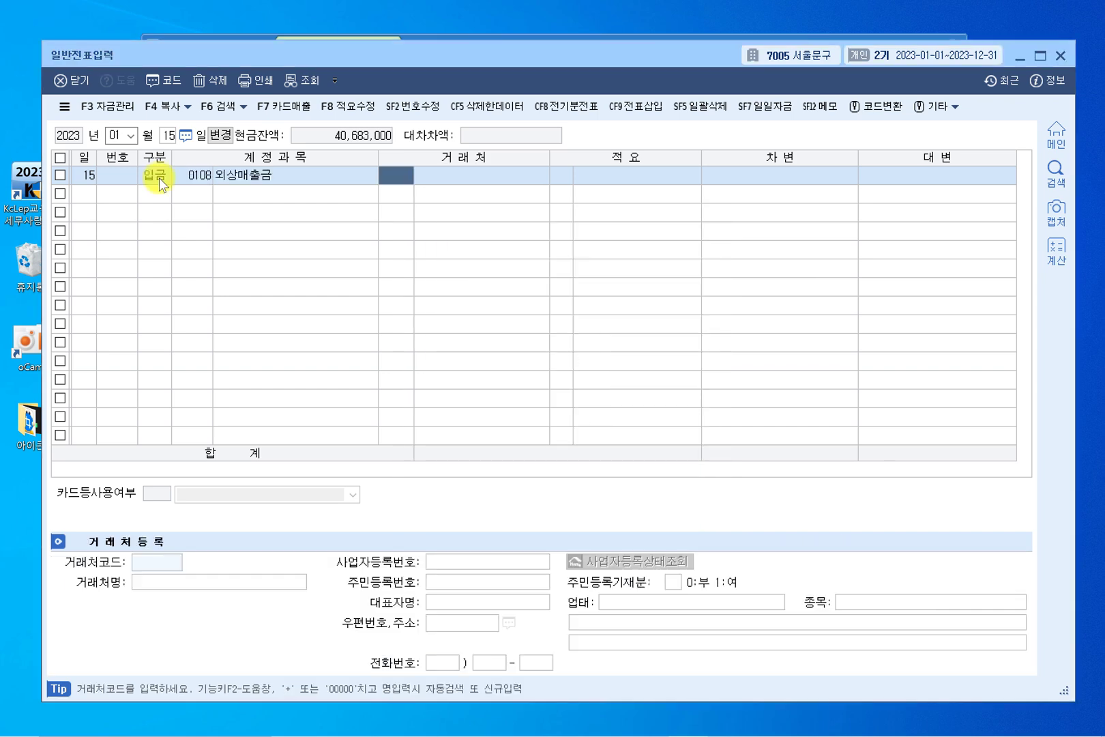
Step: Leave the 입금 line's 거래처 and 적요 blank, set its 대변 amount to 1,000,000, and check the voucher's 차변/대변 breakdown
key("Return")
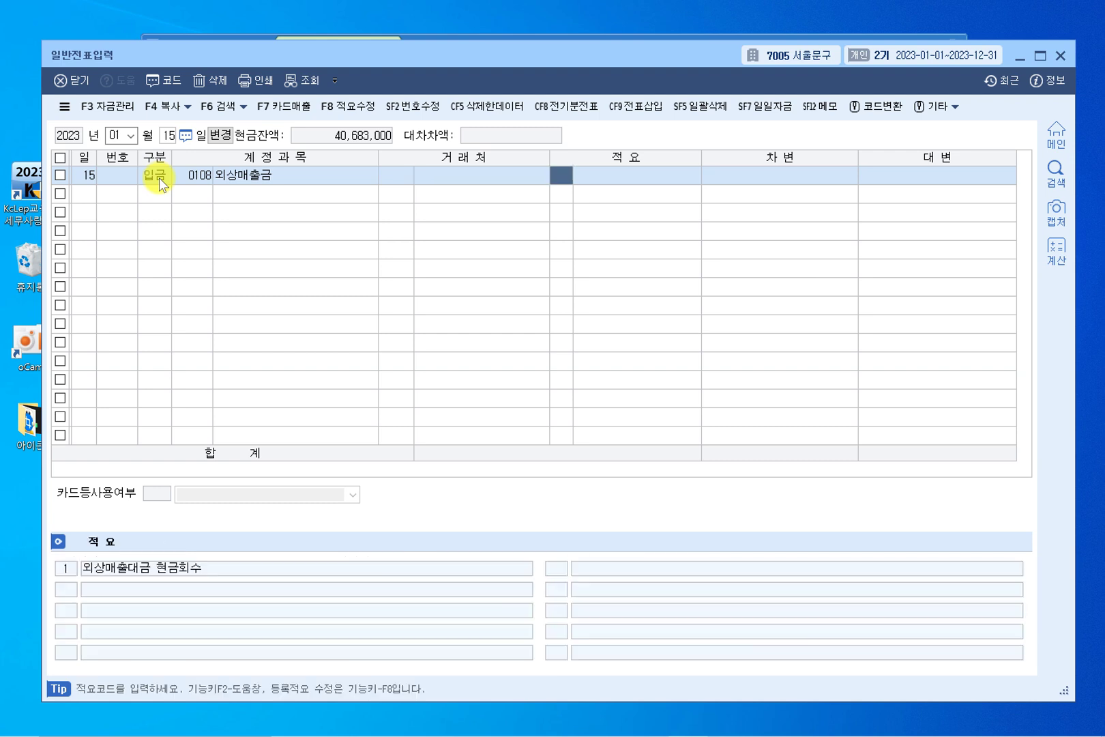
key("Return")
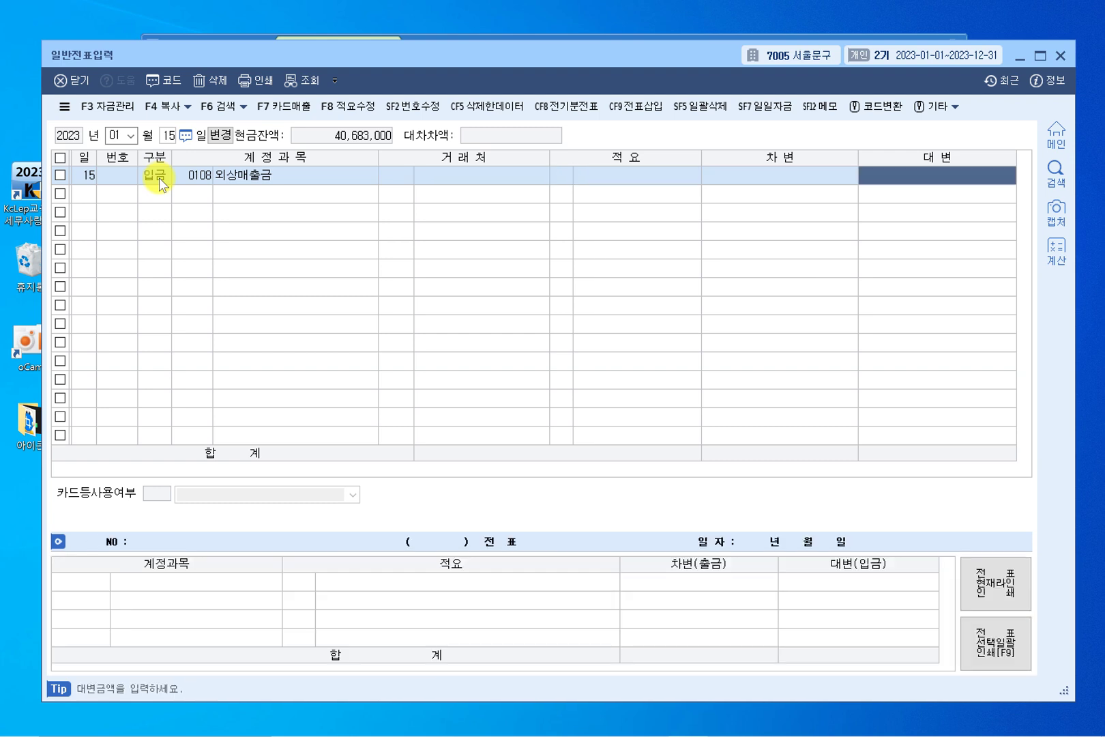
type("1000000")
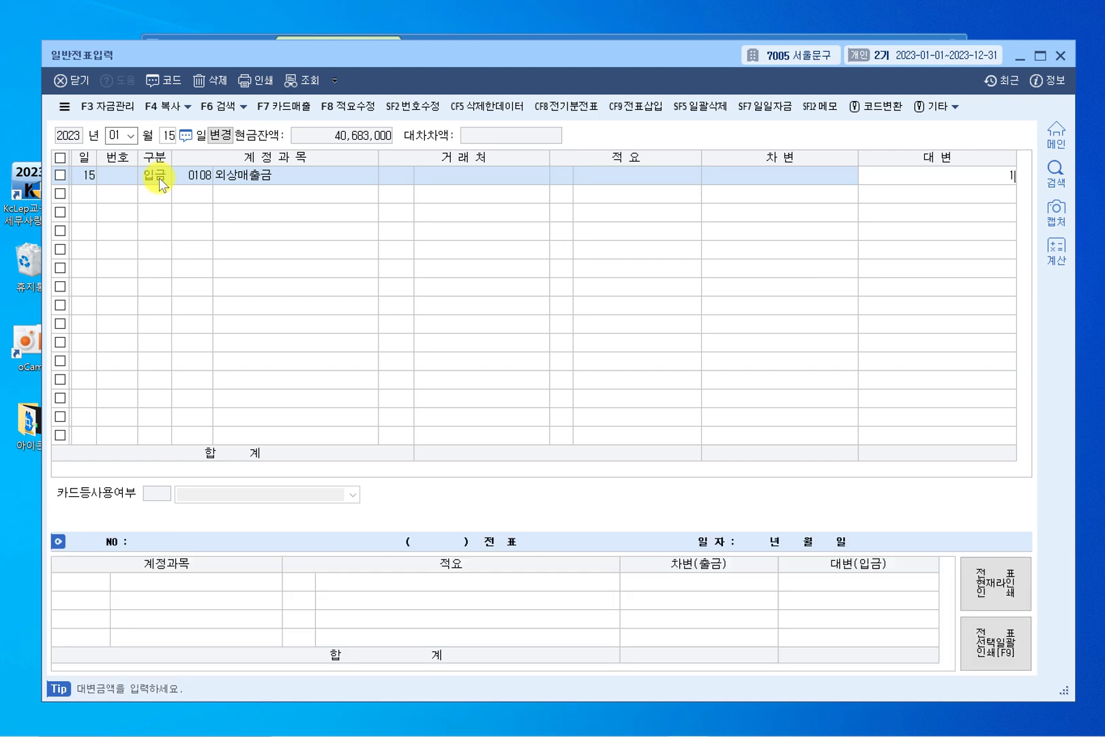
key("Return")
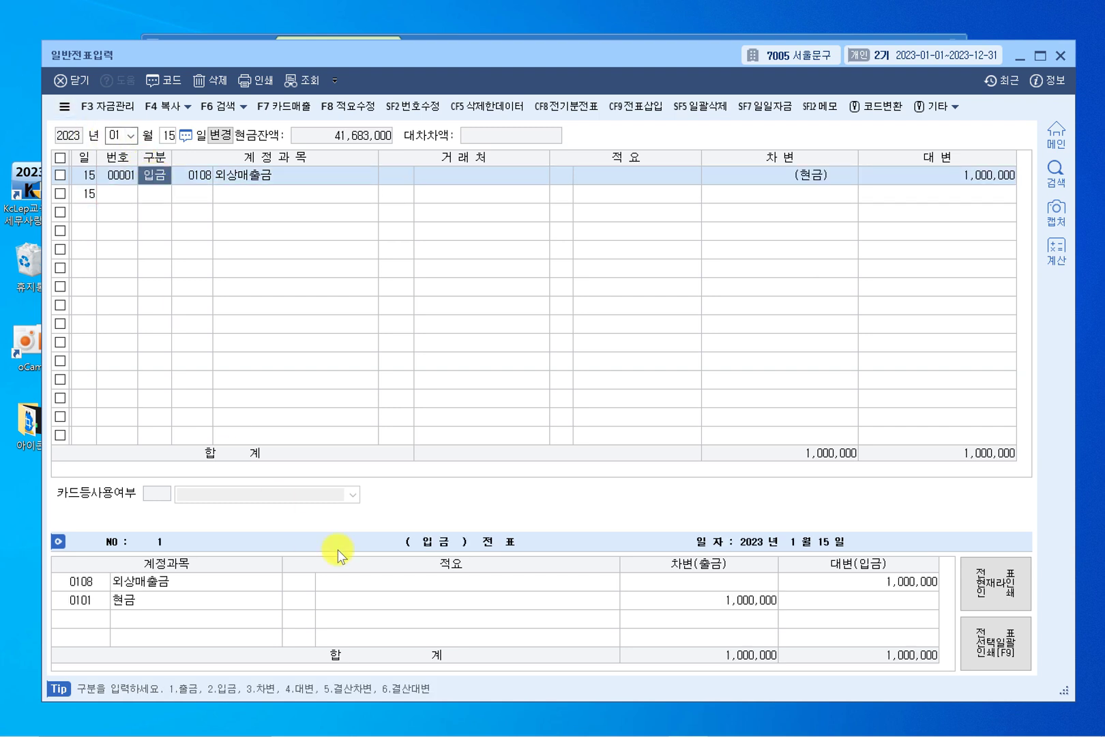
left_click(434, 596)
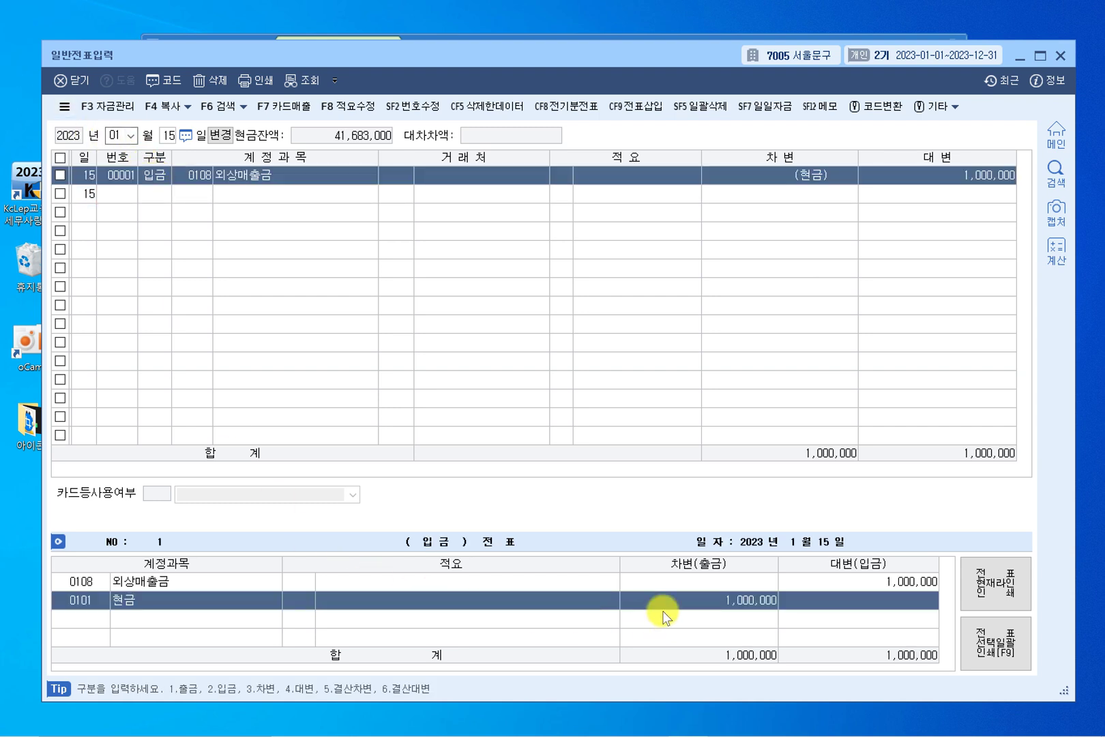
left_click(848, 587)
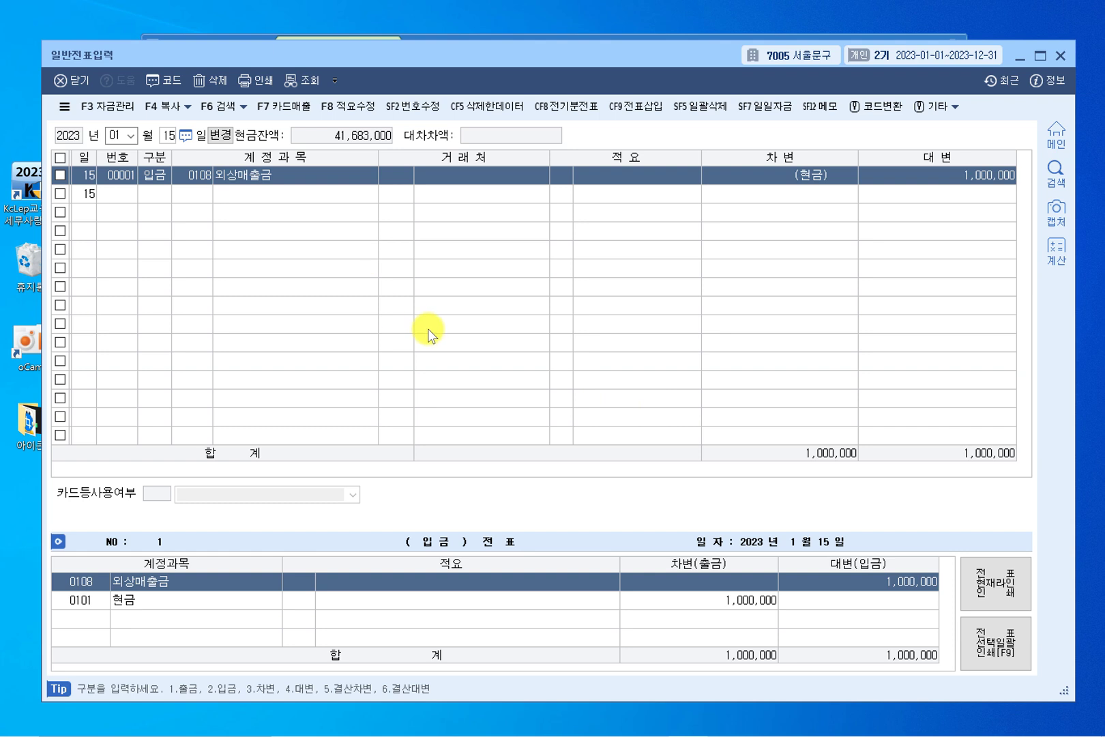
Step: Set the 거래처 of the day 15 외상매출금 line to 00101 오피스문구, searching the 거래처 list for 오피스
left_click(202, 176)
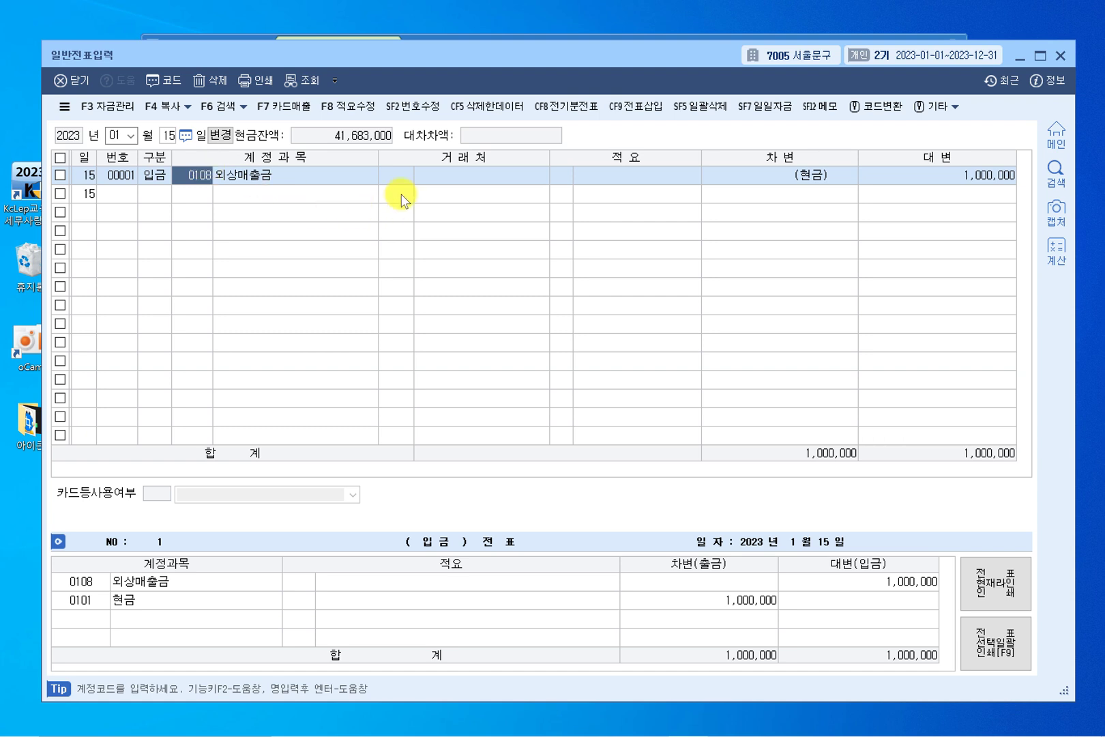
left_click(402, 175)
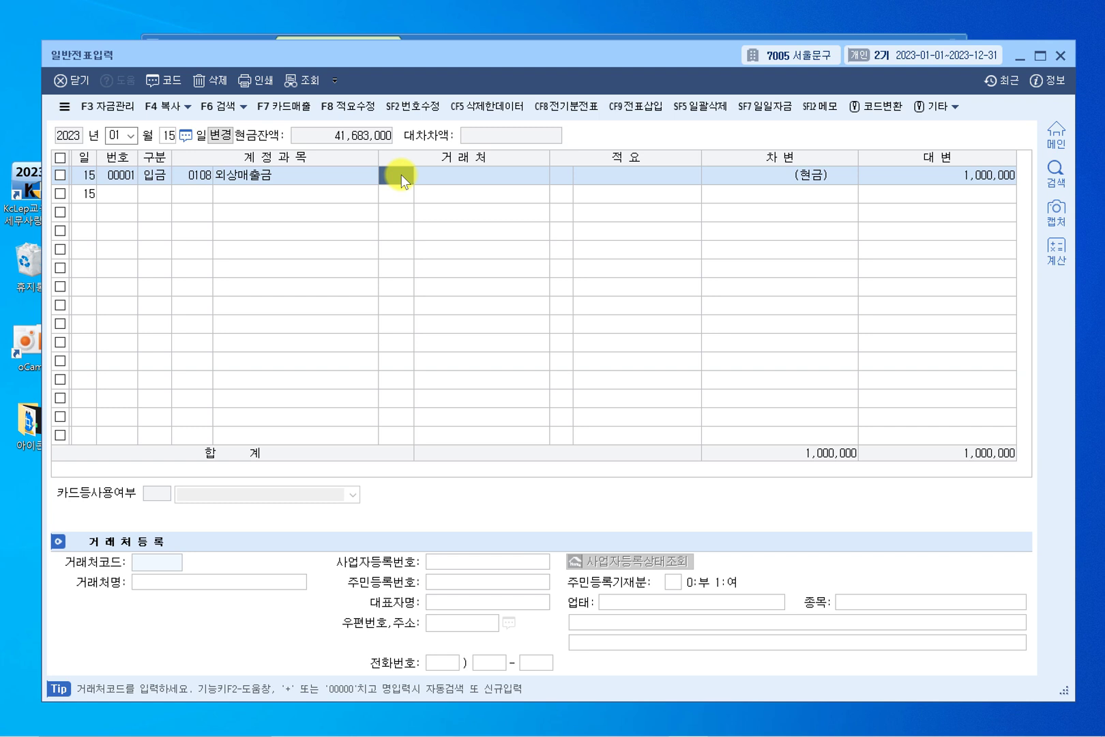
type("오피스")
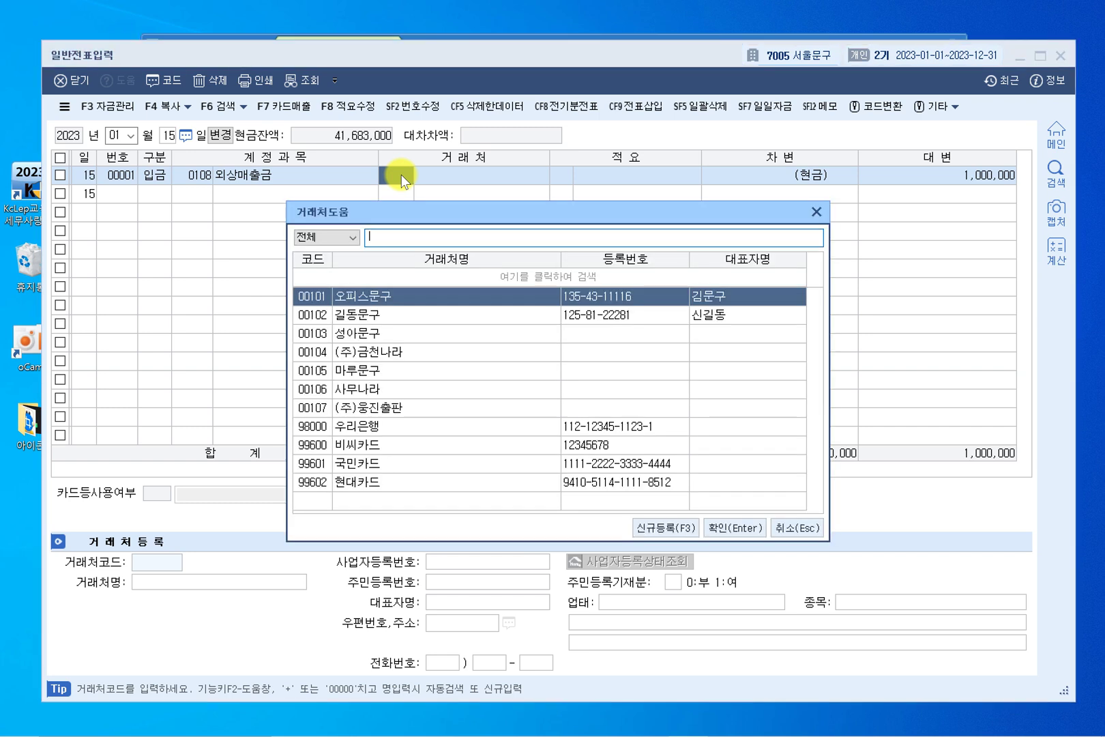
key("Return")
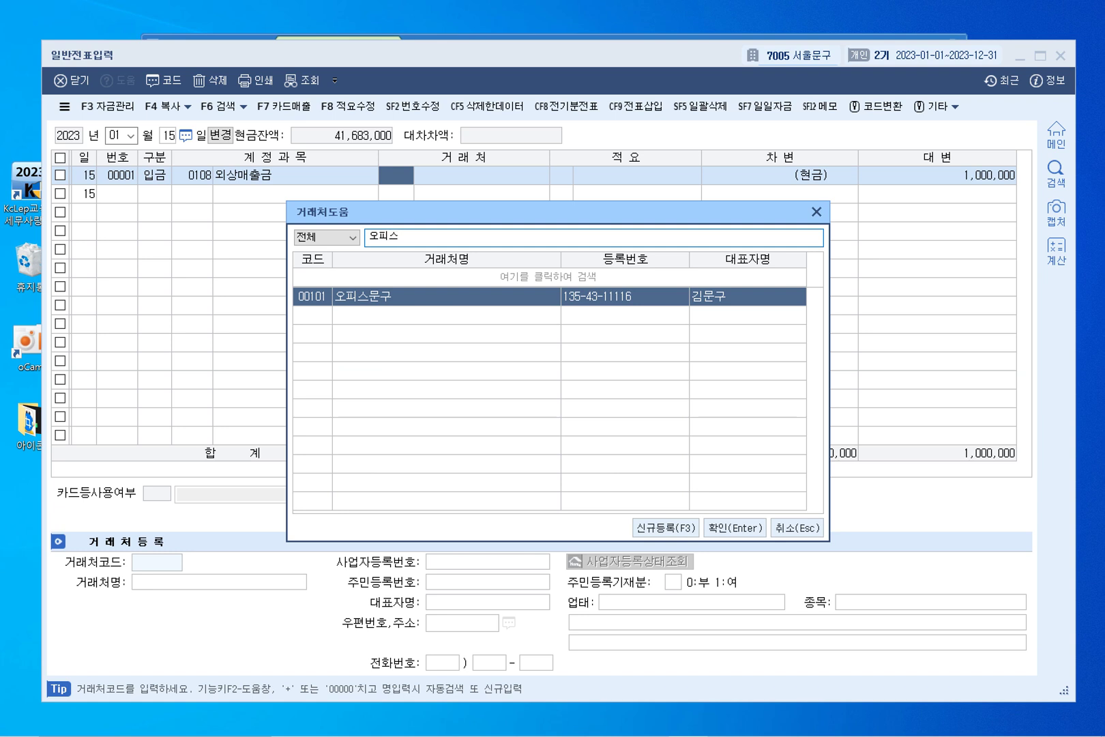
key("Return")
Step: Clear the day 15 line's 거래처 code and enter only the name 오피스문구
left_click(402, 175)
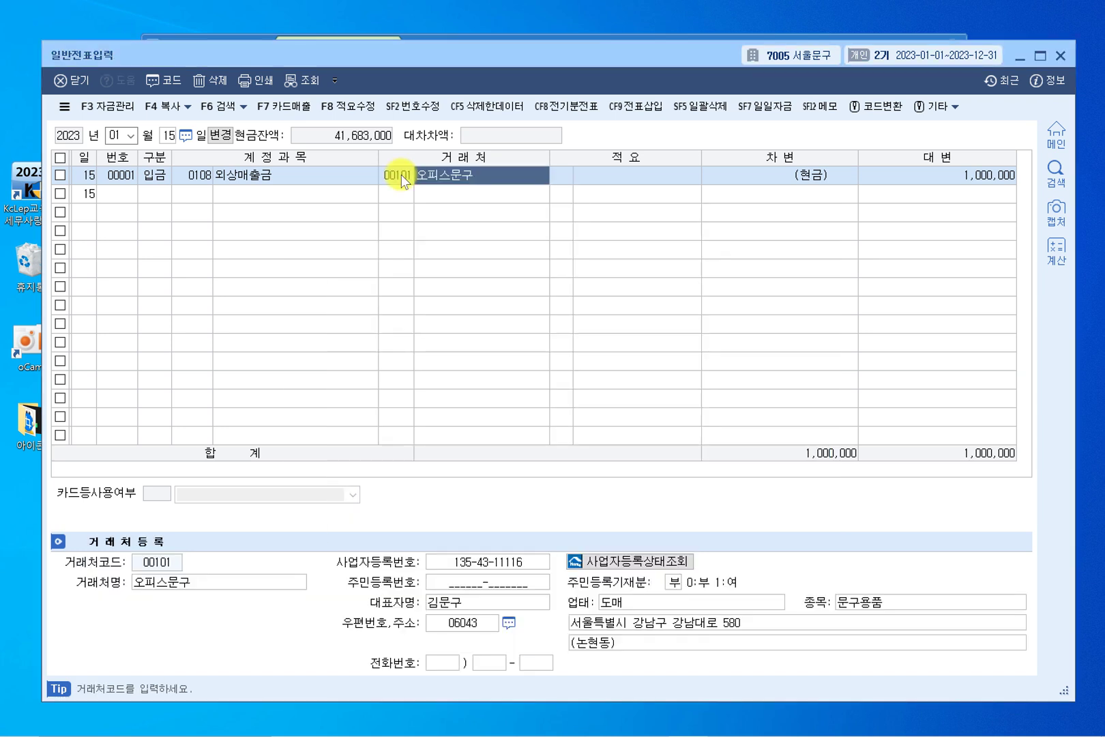
key("Return")
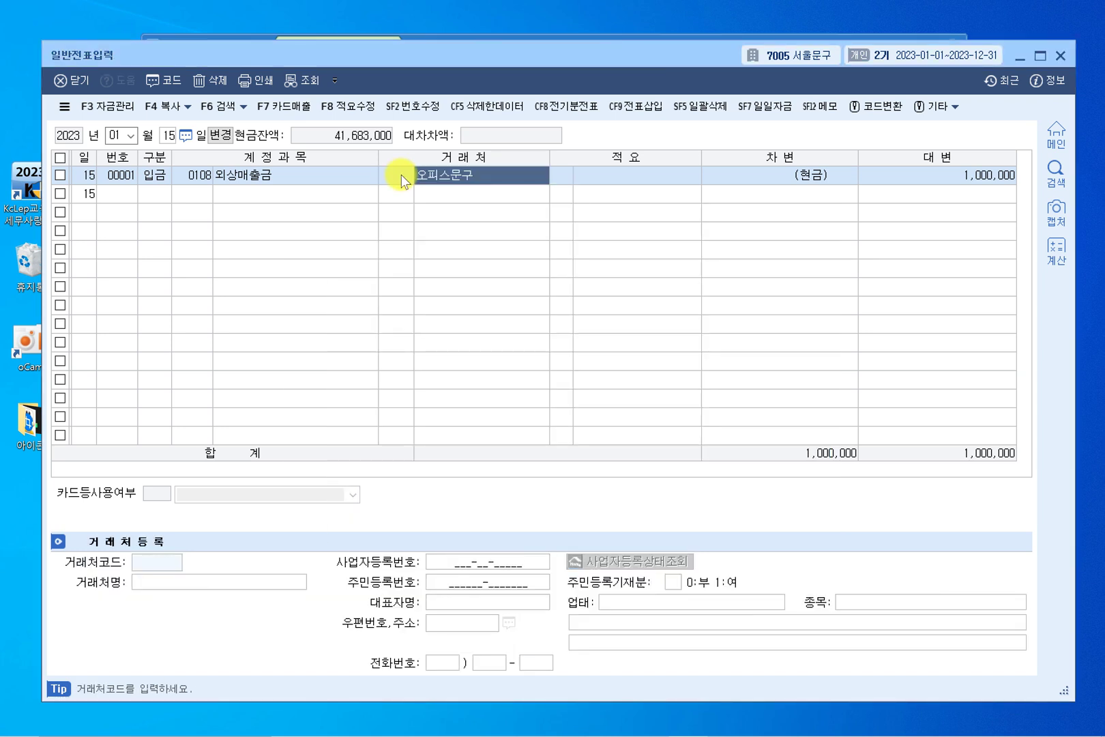
type("오피스문구")
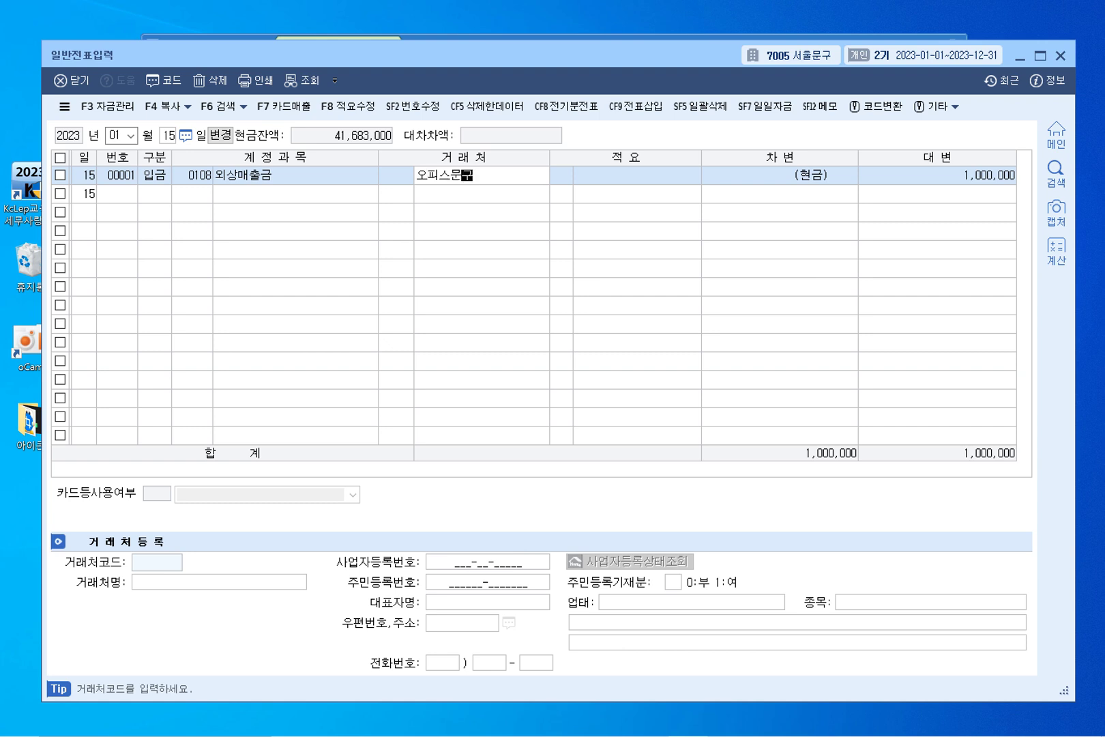
key("Return")
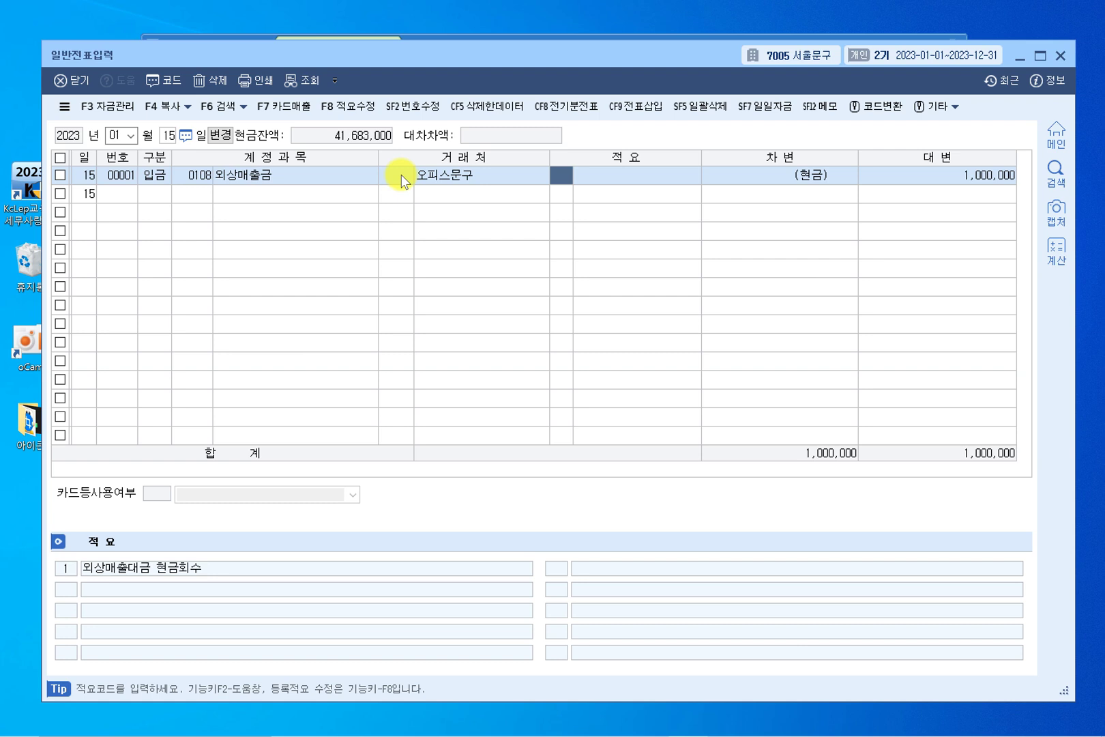
right_click(390, 179)
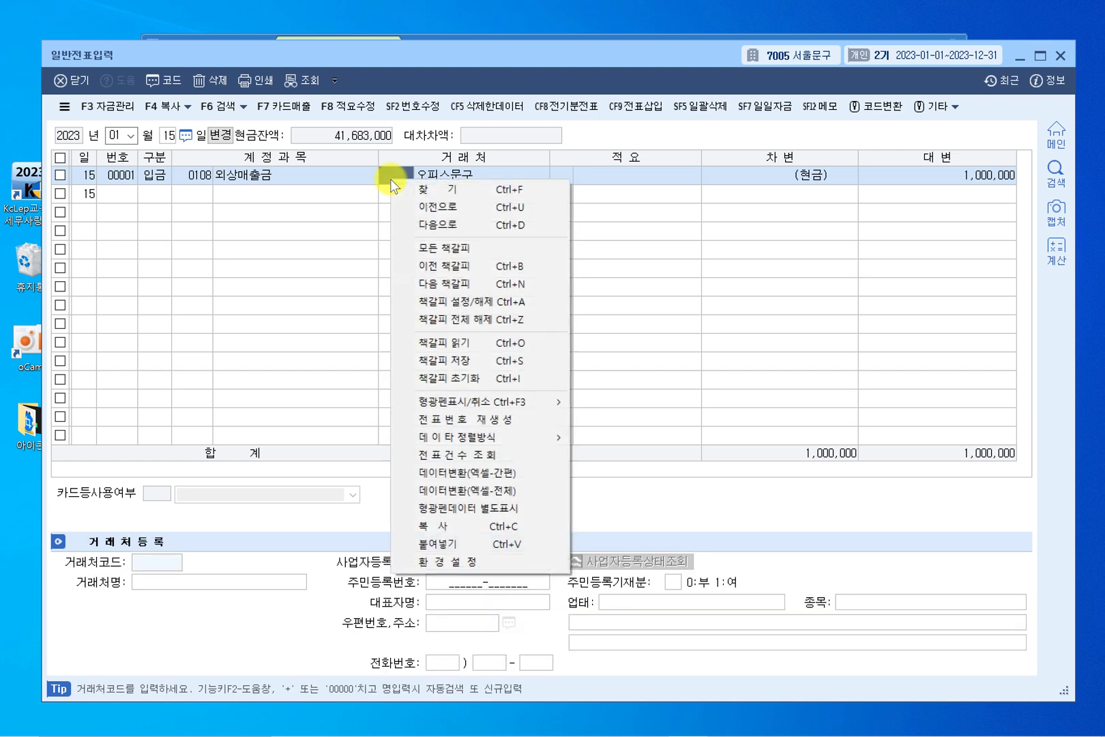
left_click(556, 173)
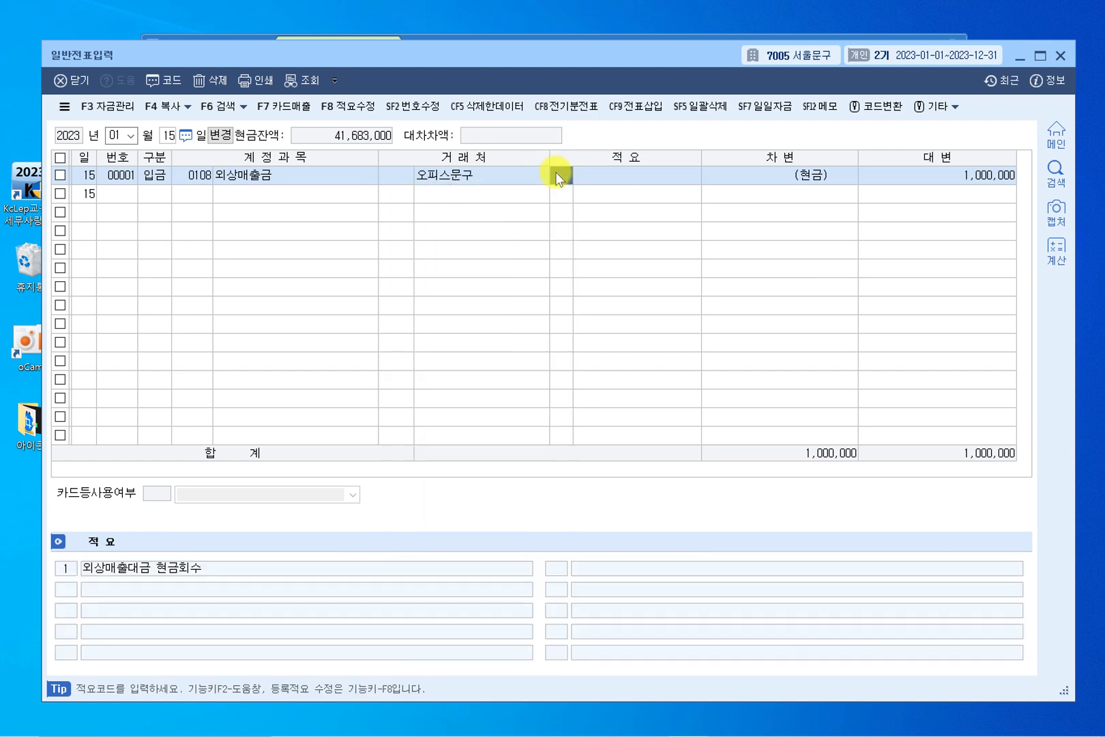
Step: Pick 00101 오피스문구 from the 거래처 list for the day 15 line and accept the line's remaining fields
double_click(393, 174)
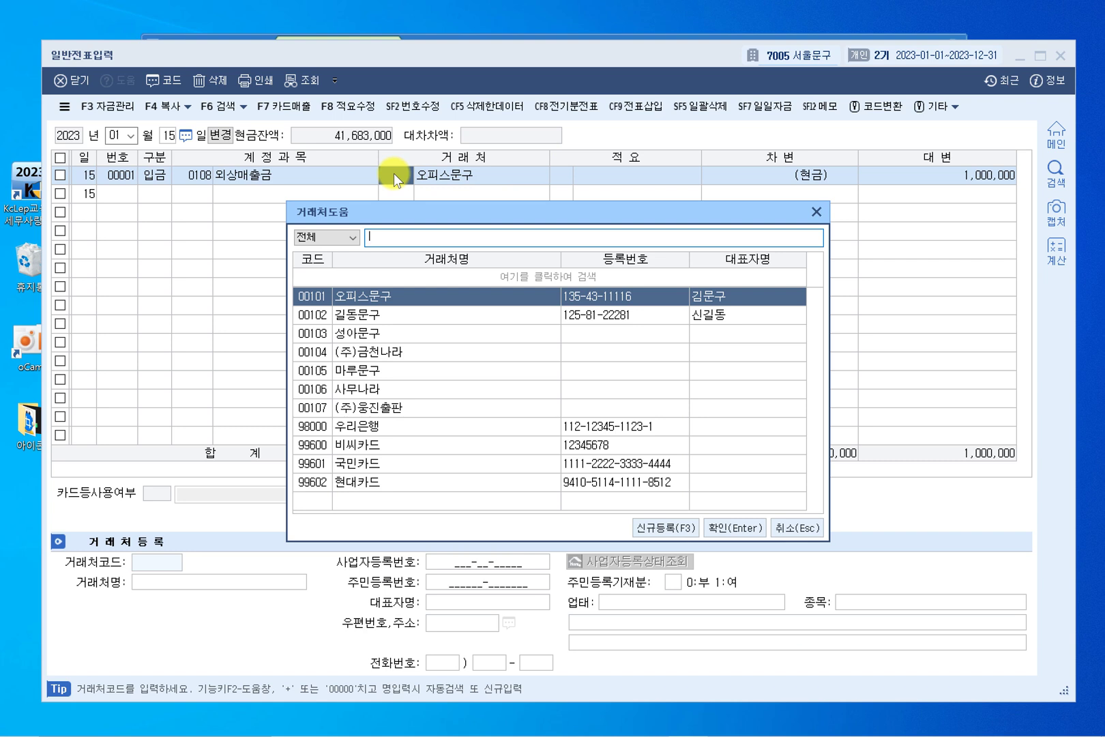
key("Down")
key("Up")
key("Return")
key("Return")
key("Return")
key("Return")
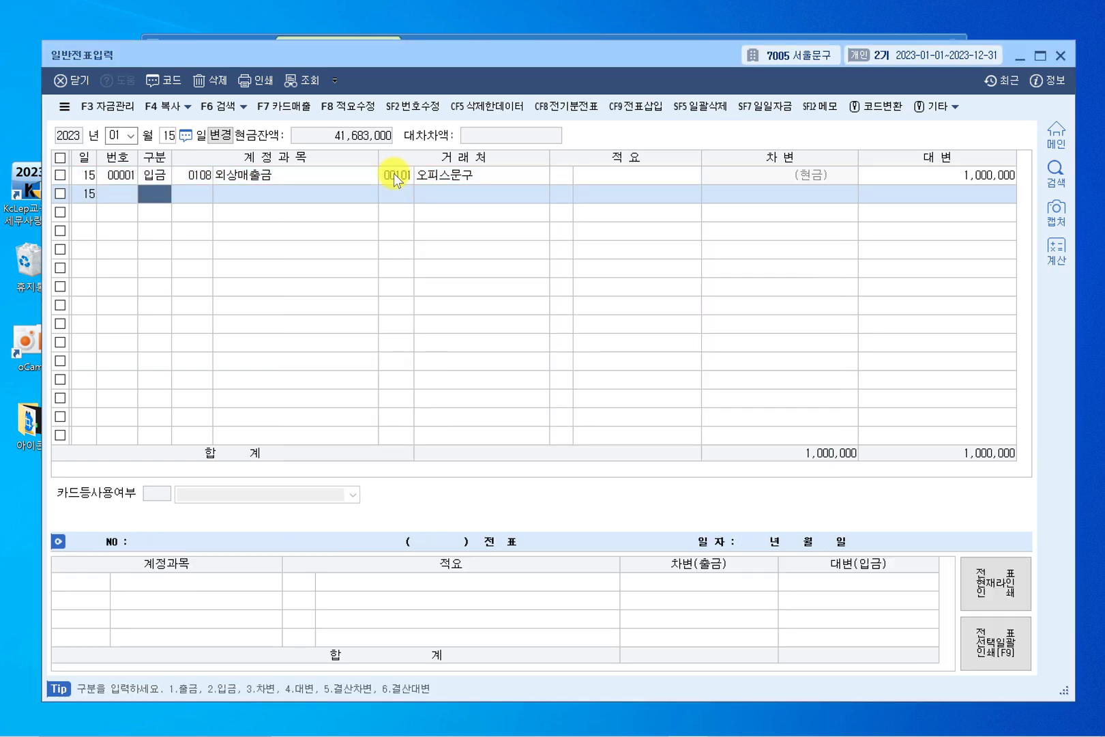
Step: Examine the day 15 line's 거래처 registration details, its 대변 breakdown and the available 적요 entries
left_click(336, 167)
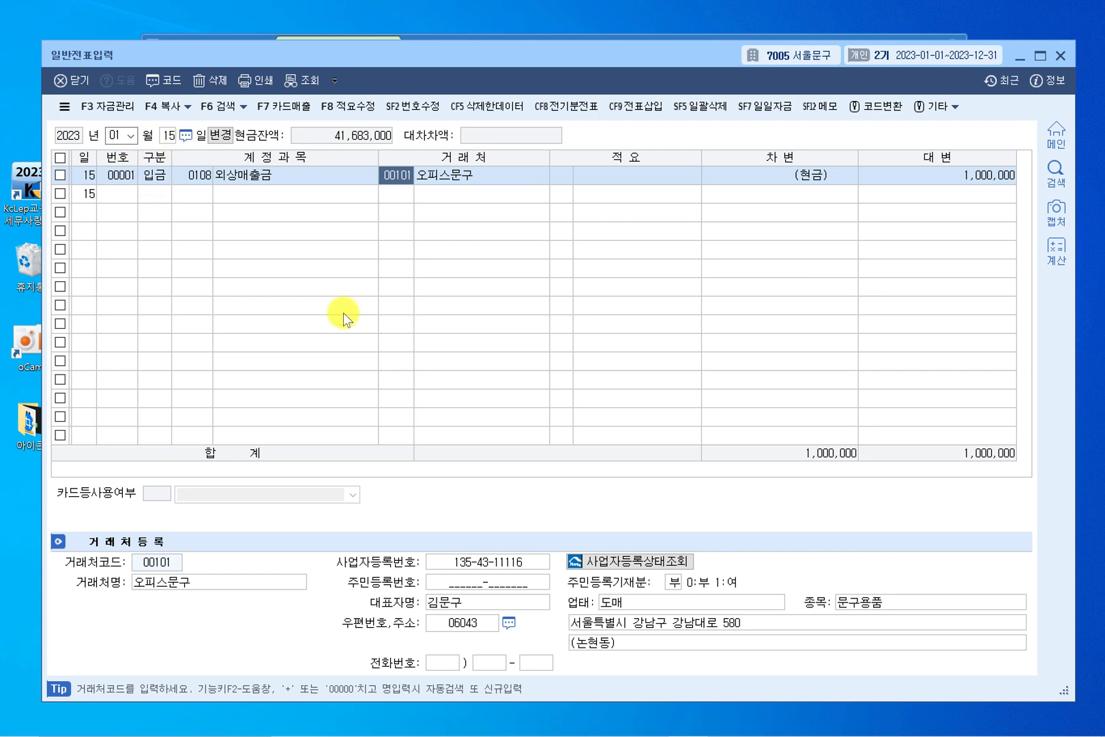
left_click(939, 176)
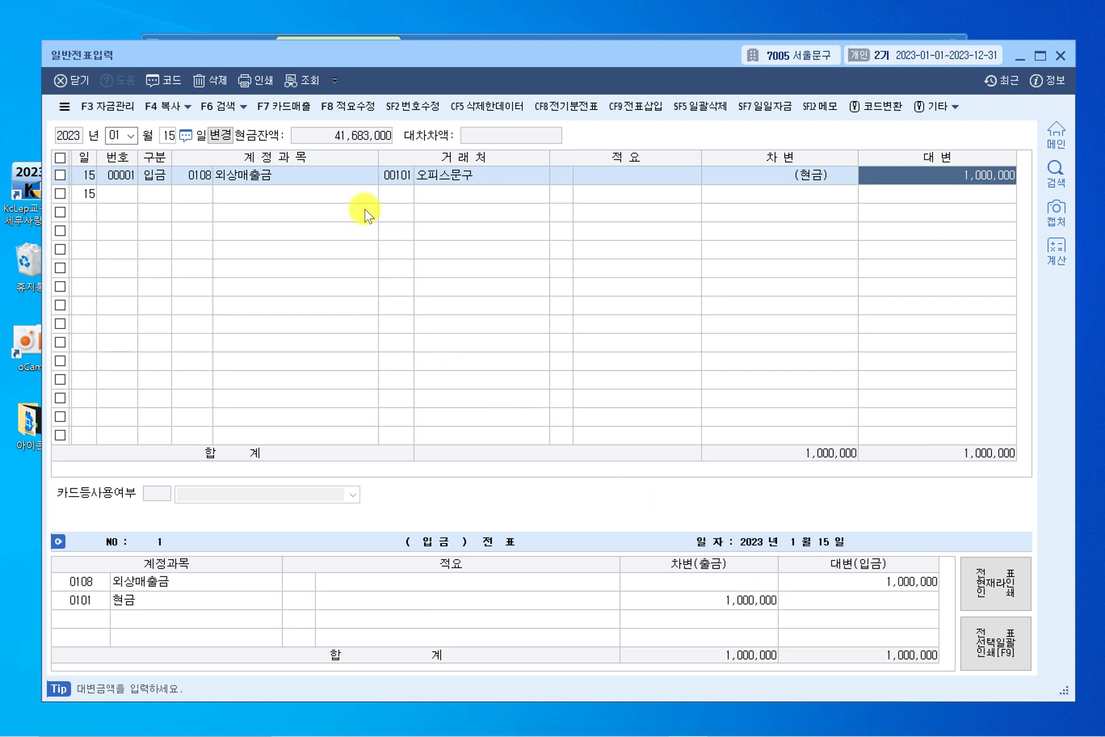
left_click(393, 181)
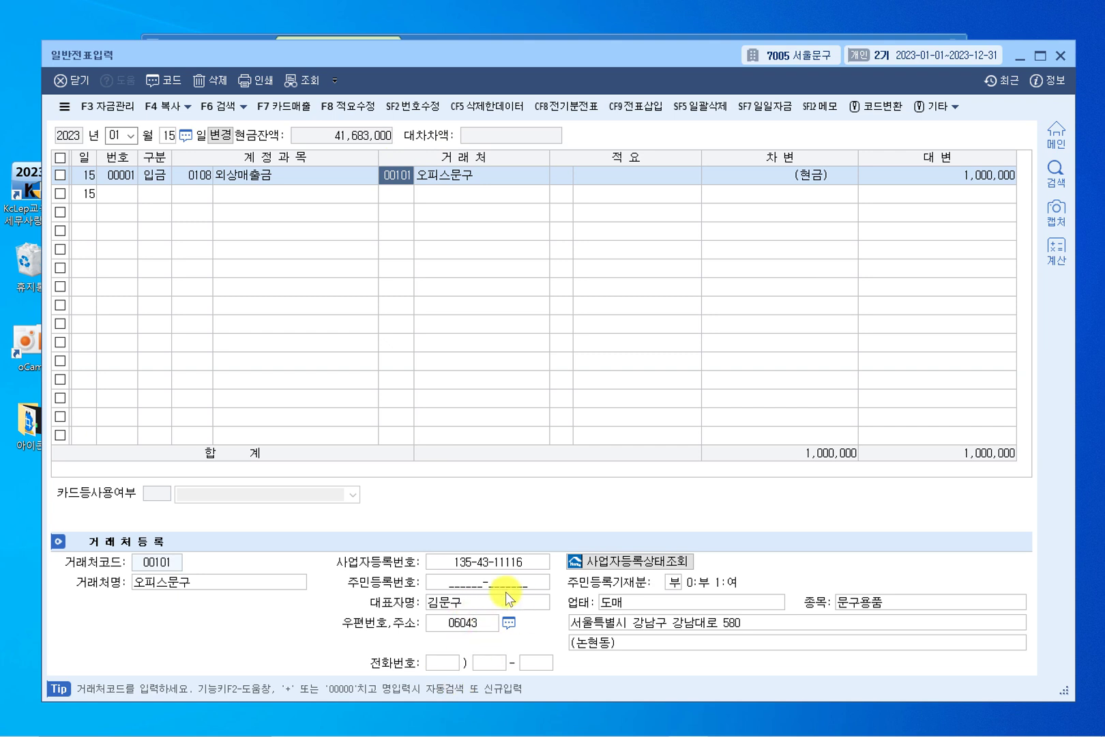
left_click(459, 598)
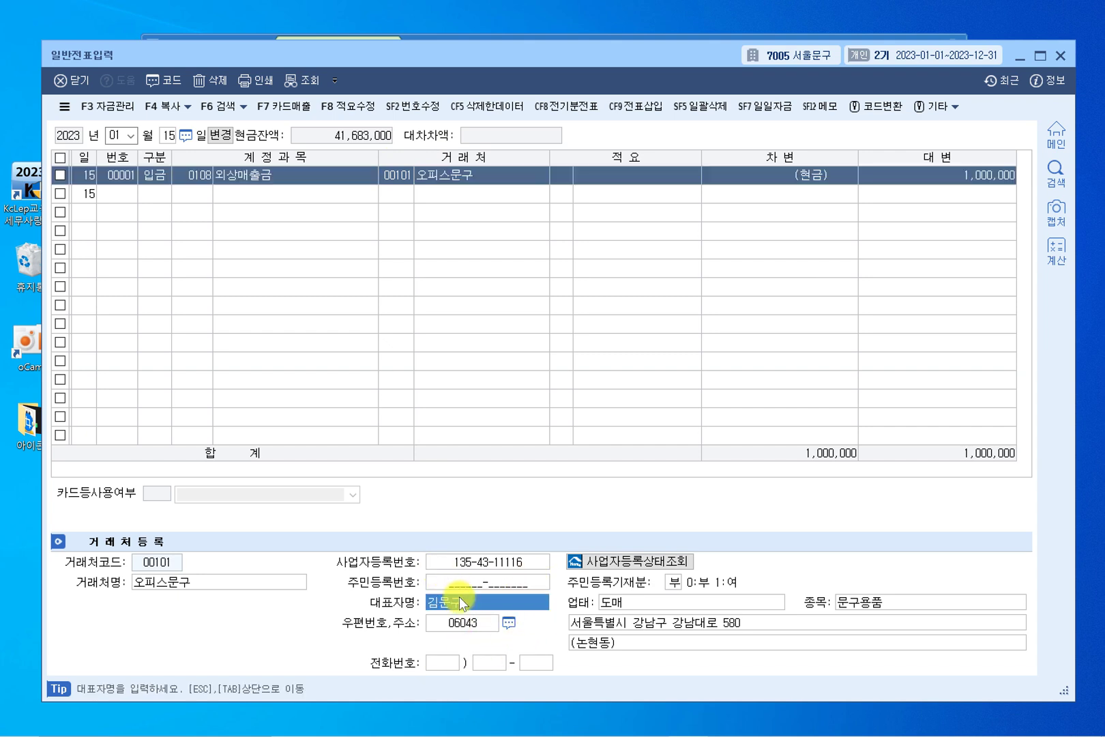
left_click(562, 177)
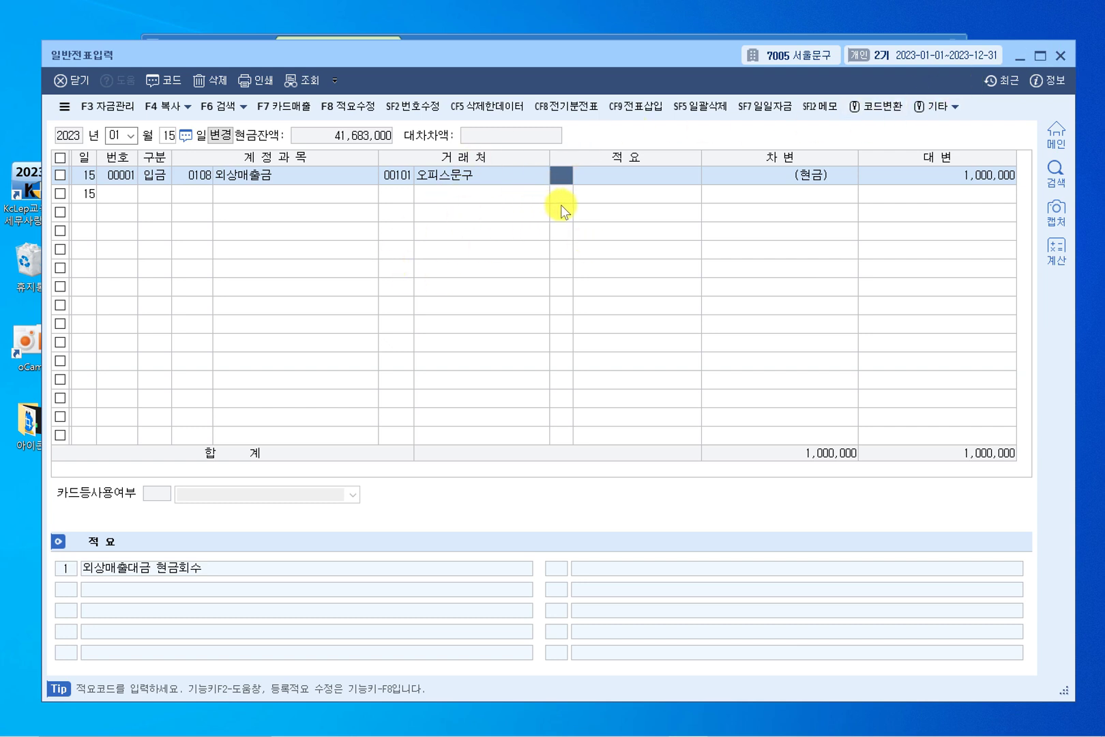
key("Return")
key("Return")
key("Return")
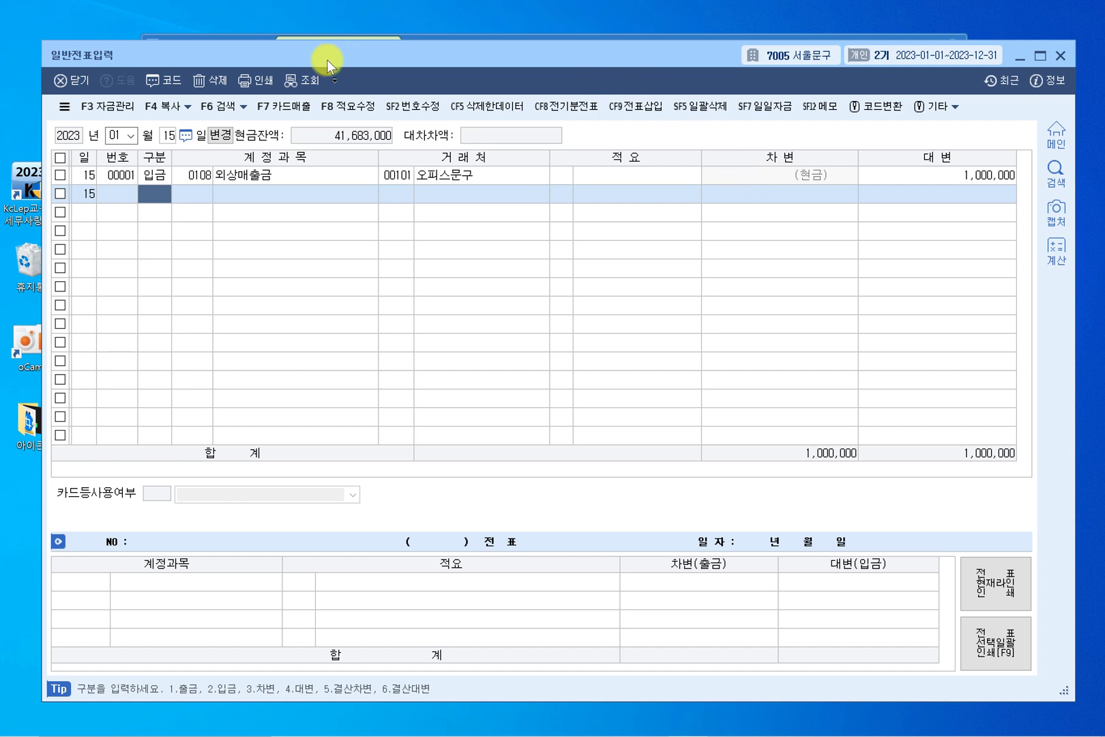
Step: Set the working month to 01 and the working day to 16
left_click(117, 137)
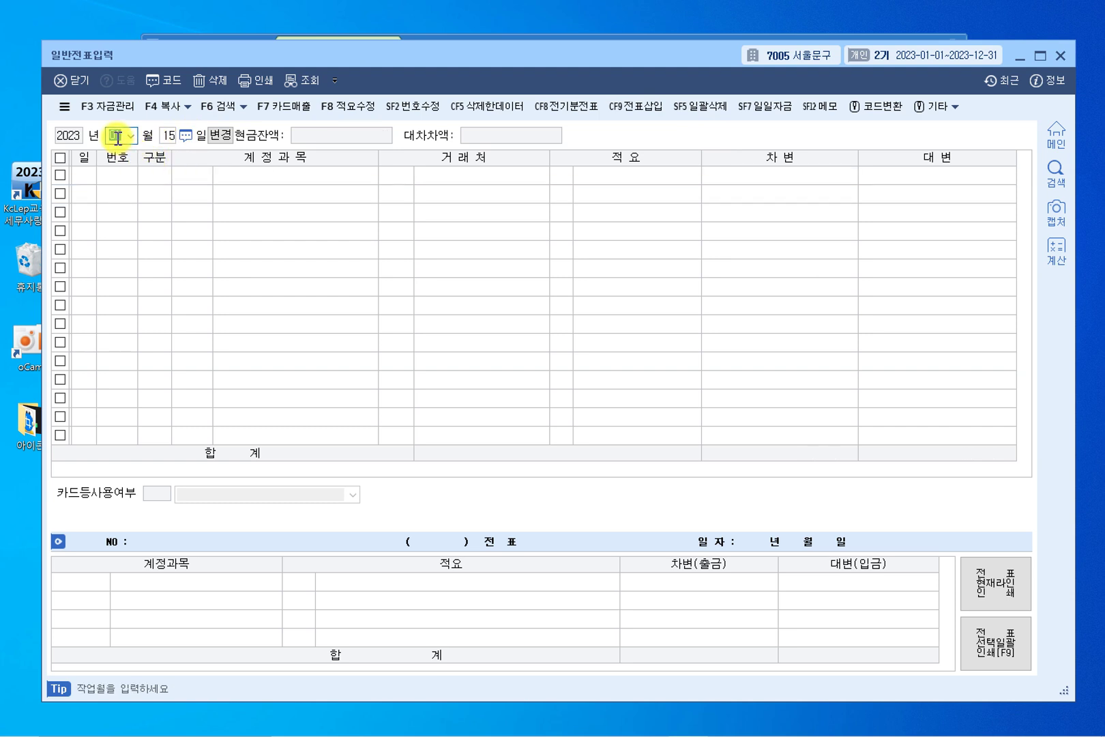
type("1")
key("Return")
type("16")
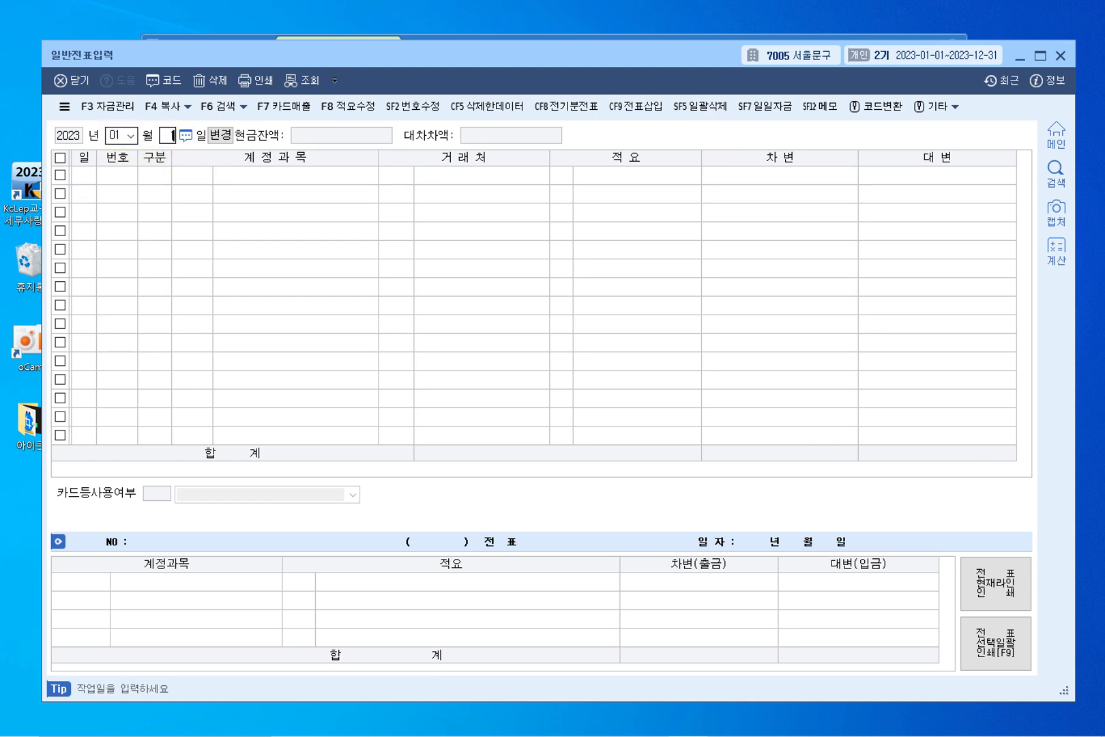
key("Return")
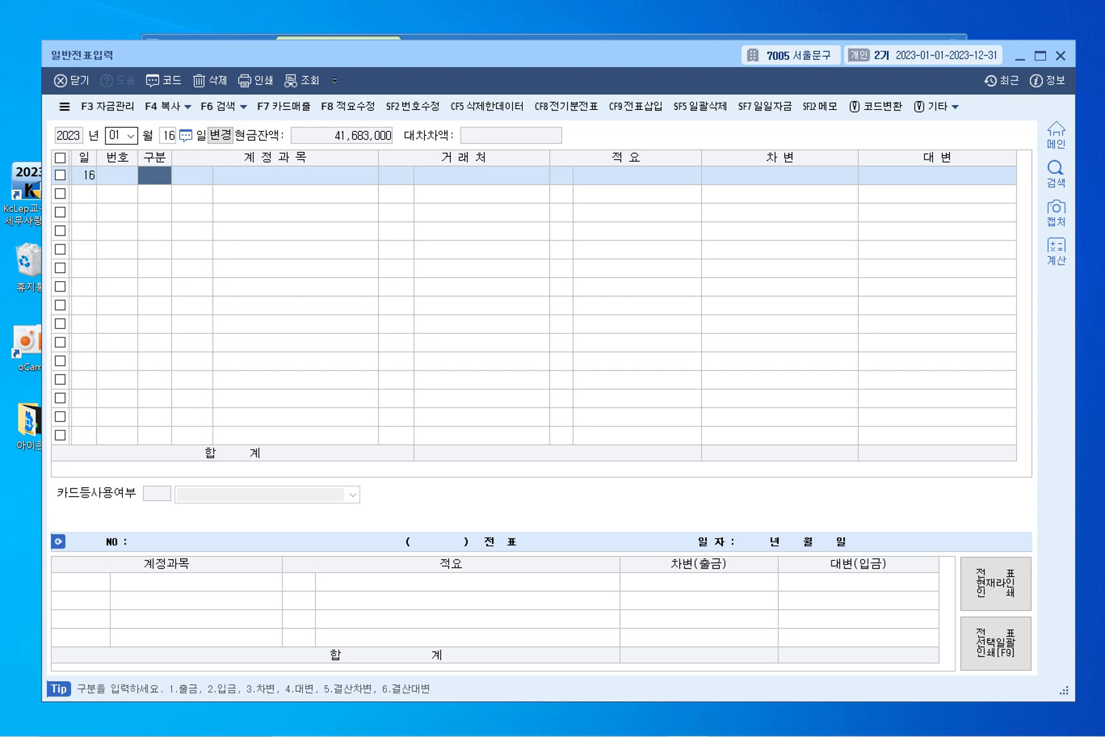
Step: Start a day 16 line with 구분 차변, search the account codes for 접대비 and compare the matching accounts by their 참고 category
type("3")
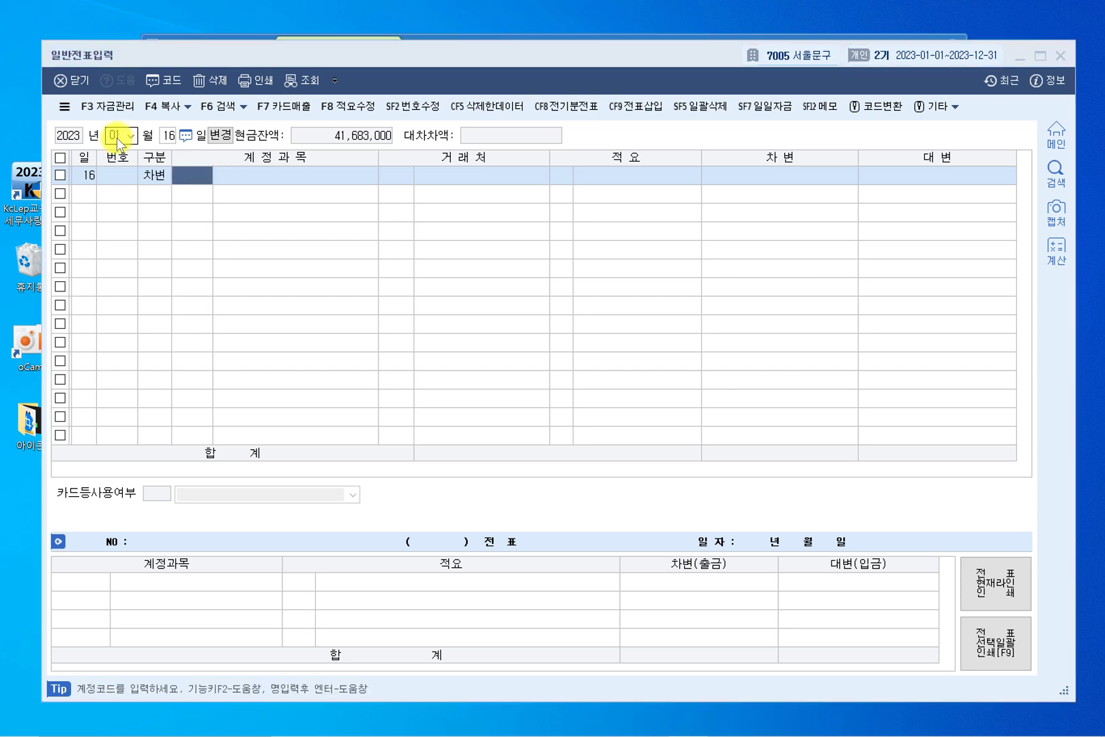
type("저ㅂ대비")
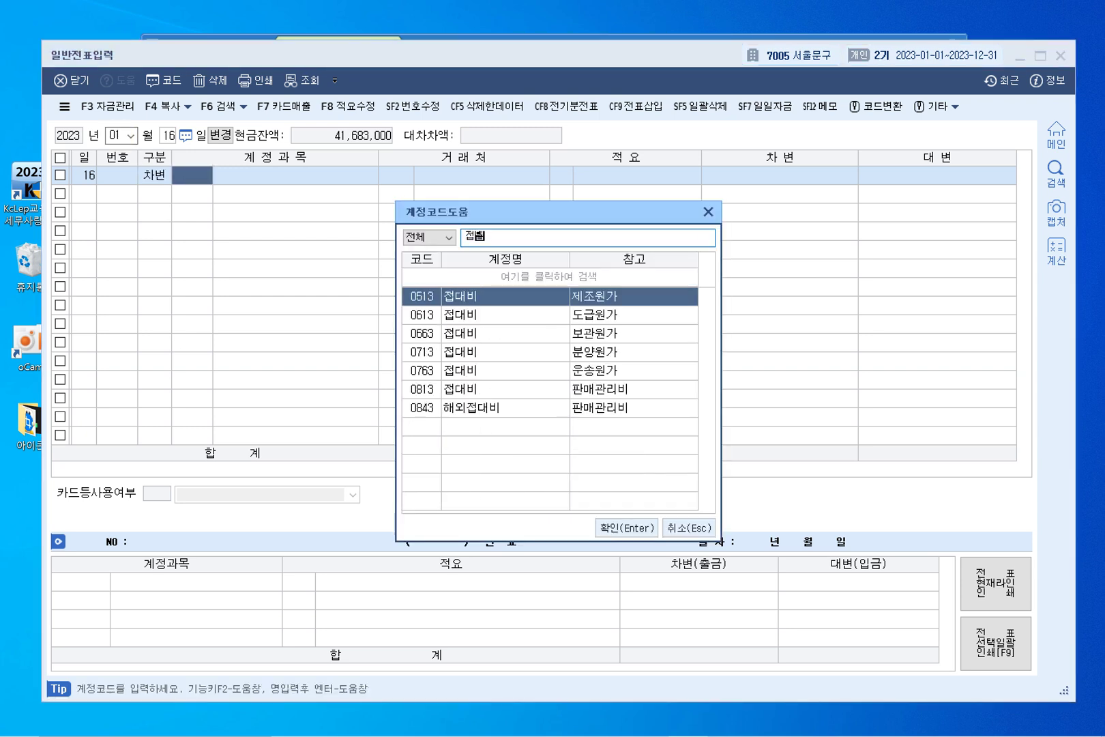
key("Down")
key("Down")
key("Down")
key("Down")
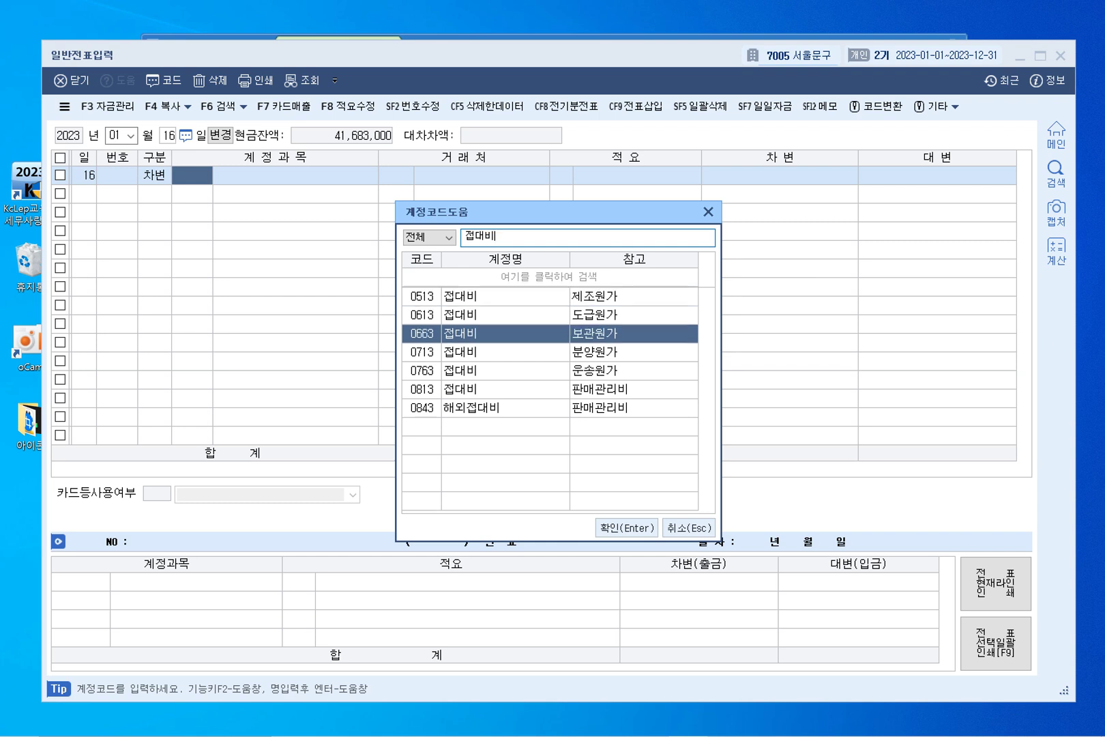
key("Up")
key("Up")
key("Up")
key("Up")
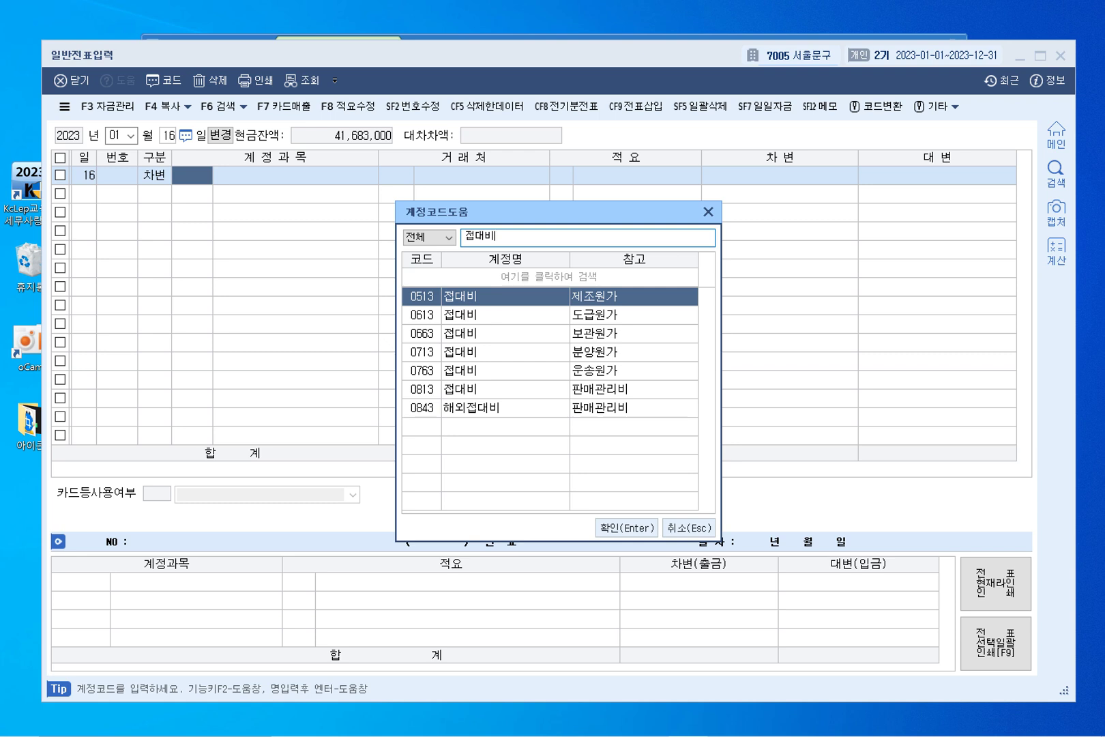
key("Down")
key("Down")
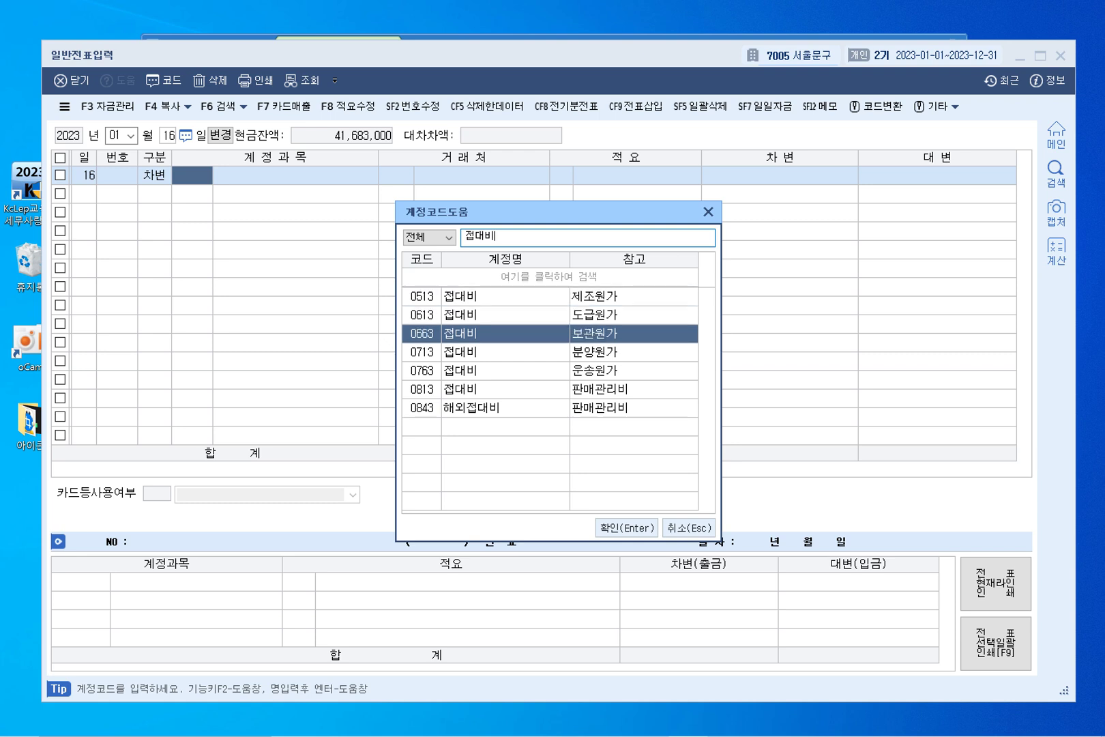
key("Up")
key("Down")
key("Down")
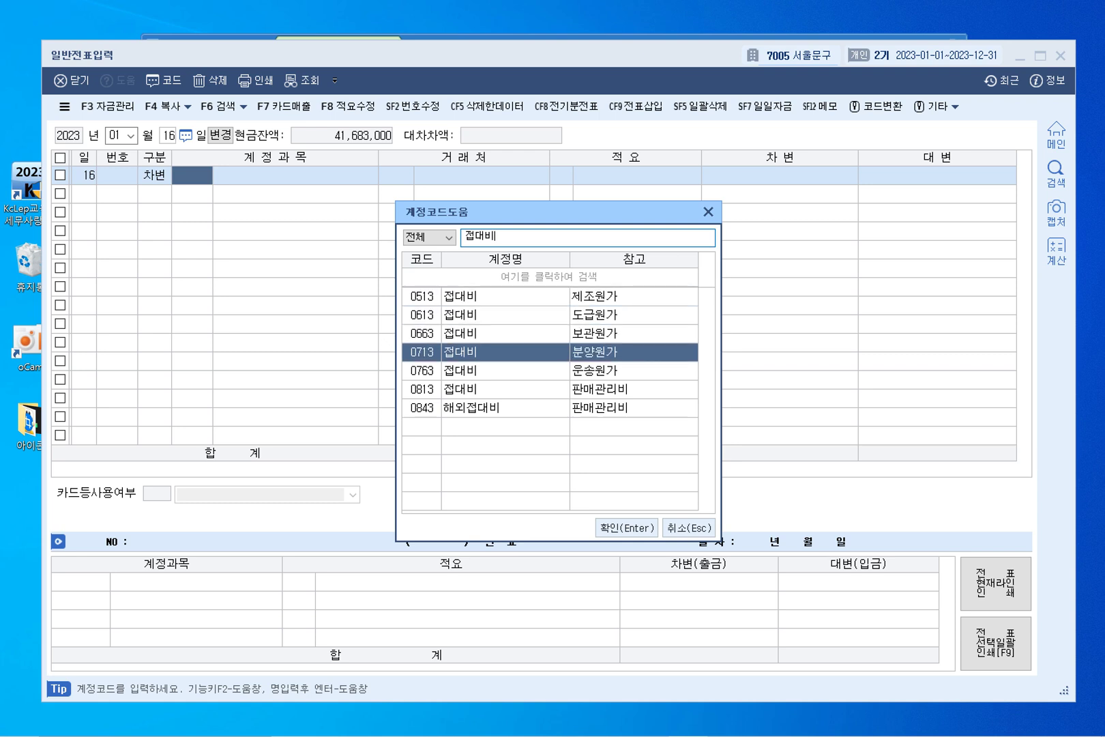
key("Up")
key("Up")
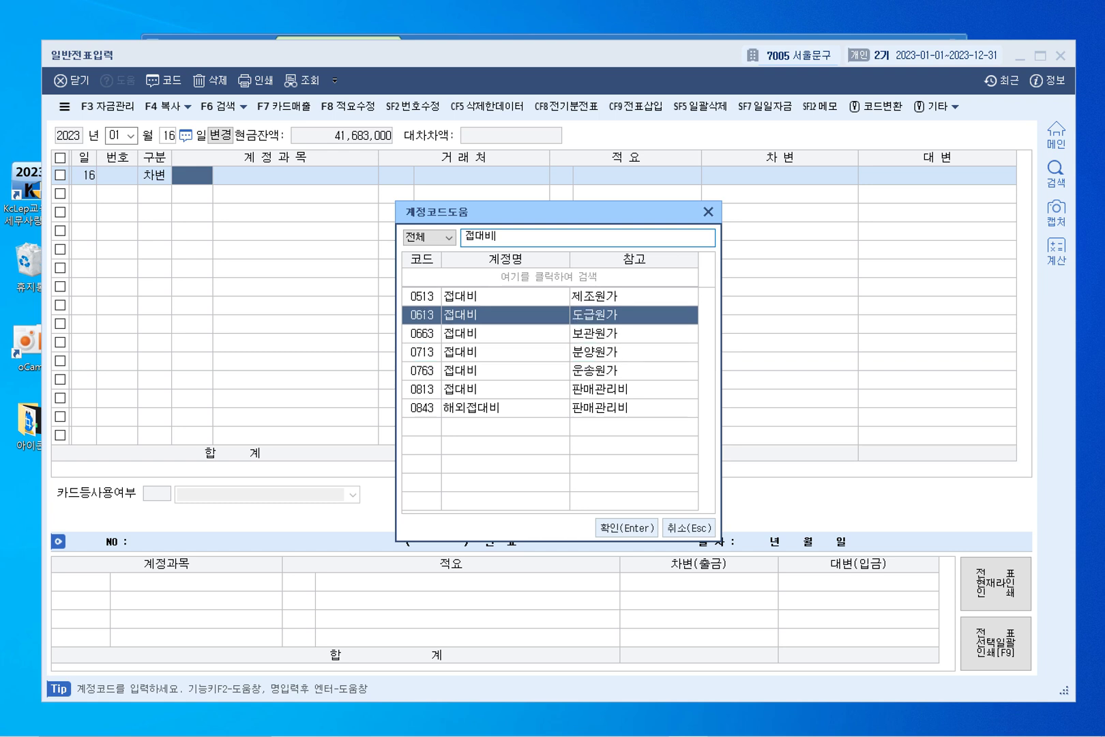
key("Down")
key("Down")
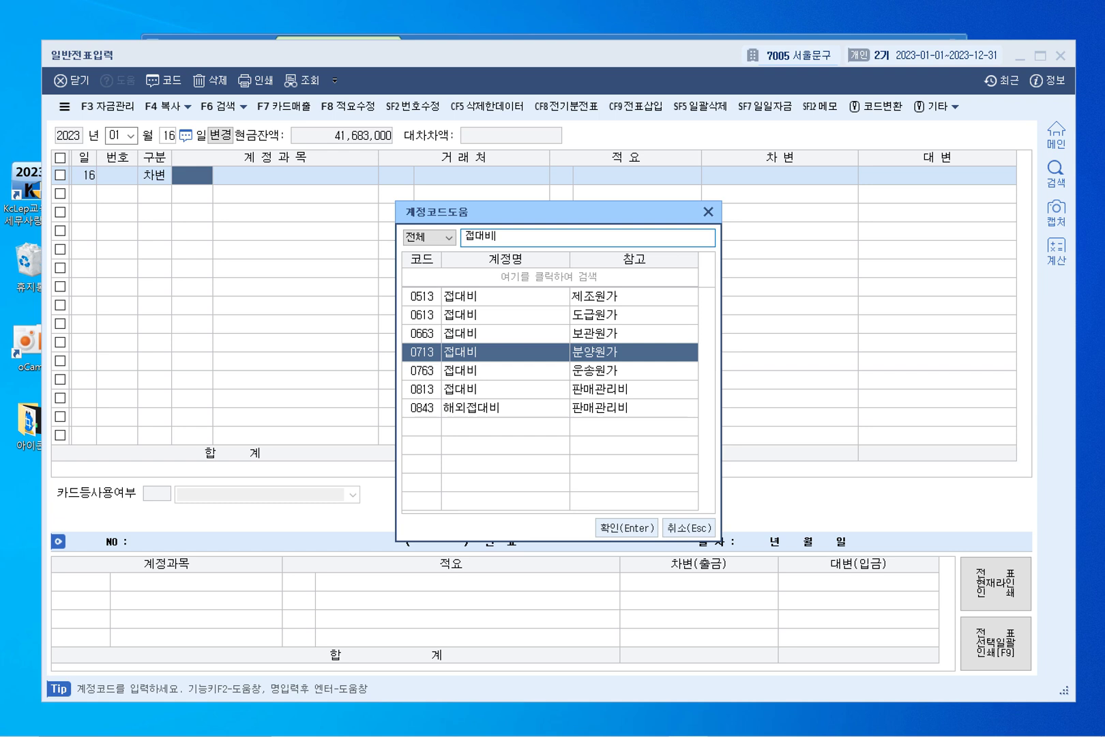
Step: Set the day 16 차변 line's account to 0843 해외접대비, listed under 판매관리비
key("Down")
key("Down")
key("Down")
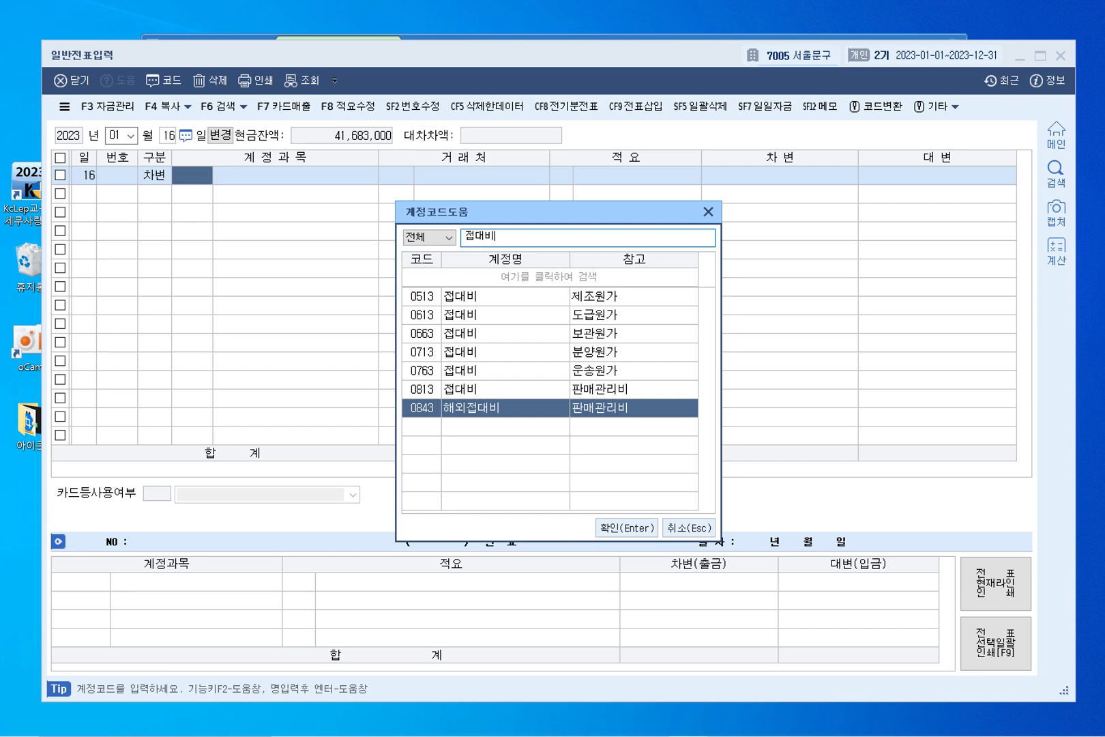
key("Return")
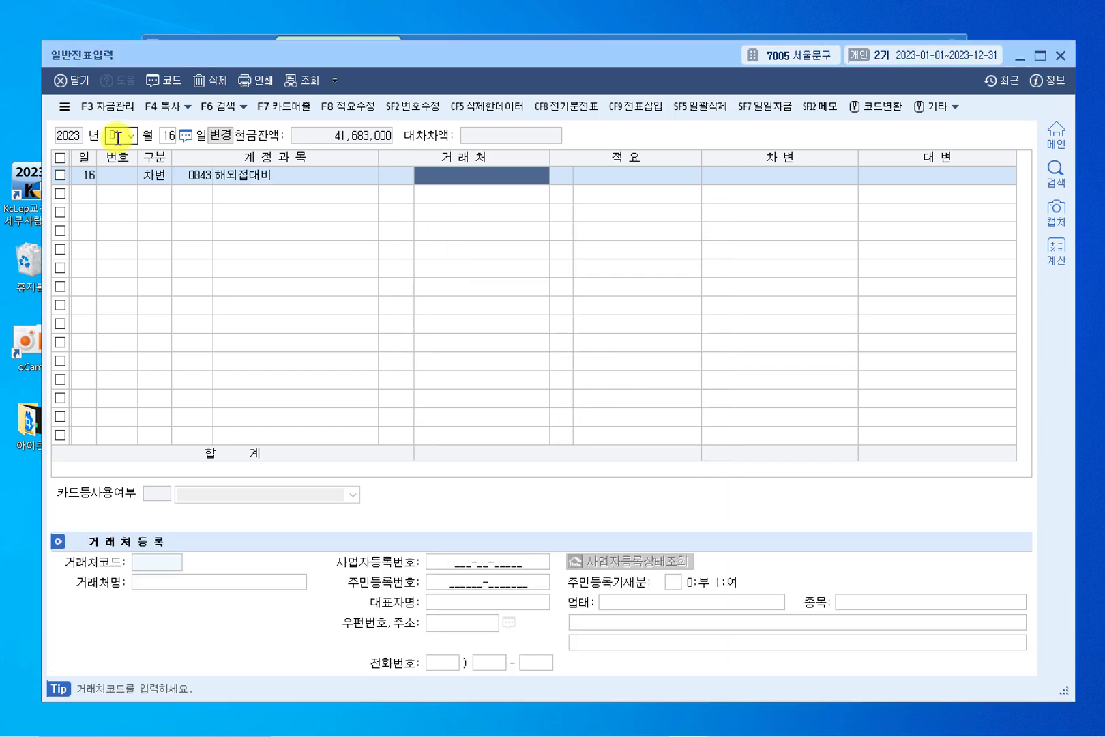
Step: Change the day 16 차변 line's account to 0813 접대비 under 판매관리비, found by searching the account codes for 접대비
key("Left")
key("Left")
key("F2")
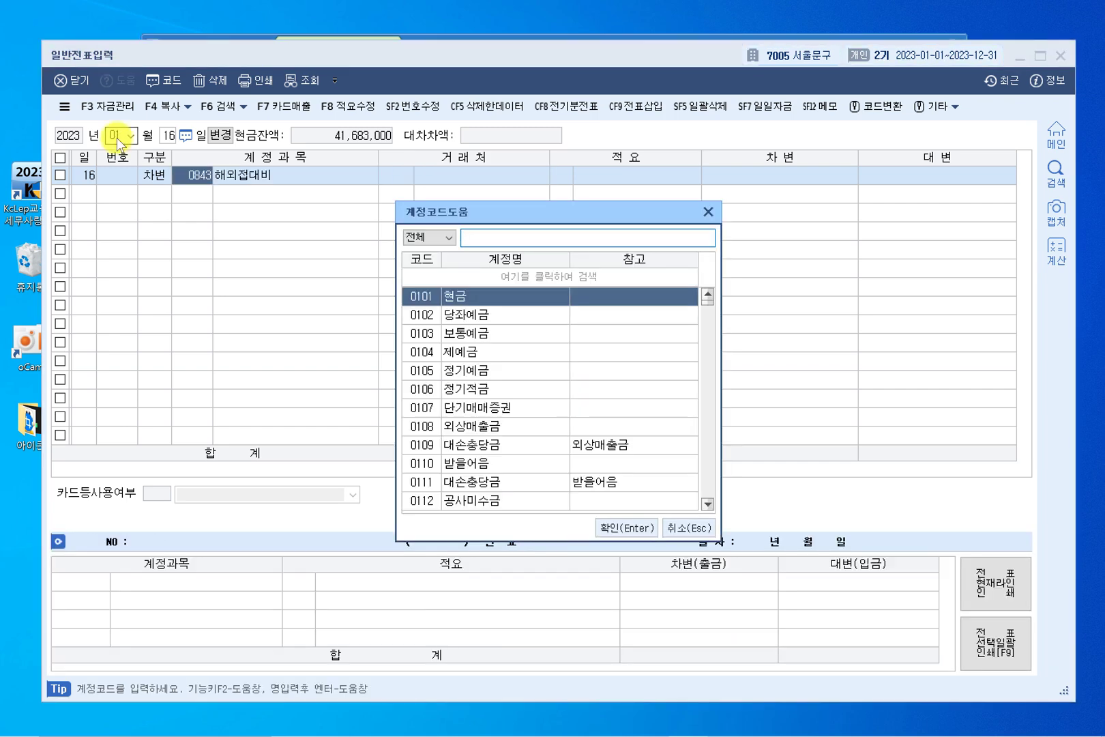
type("판매ㅂ")
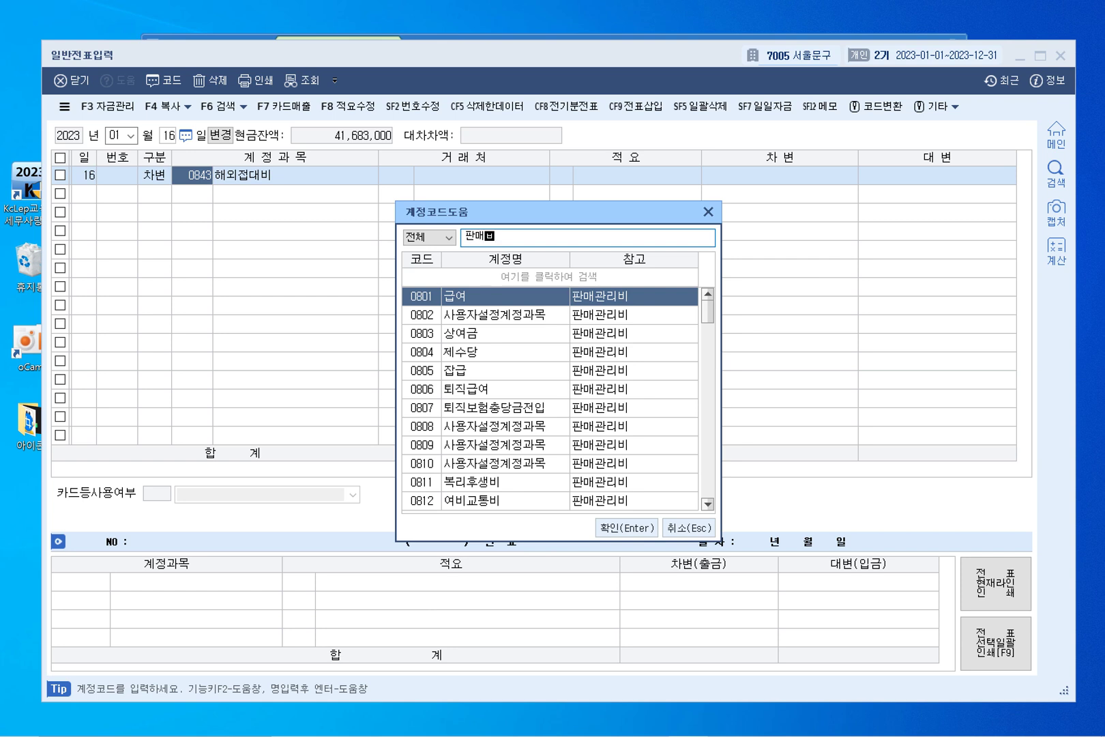
key("BackSpace")
key("BackSpace")
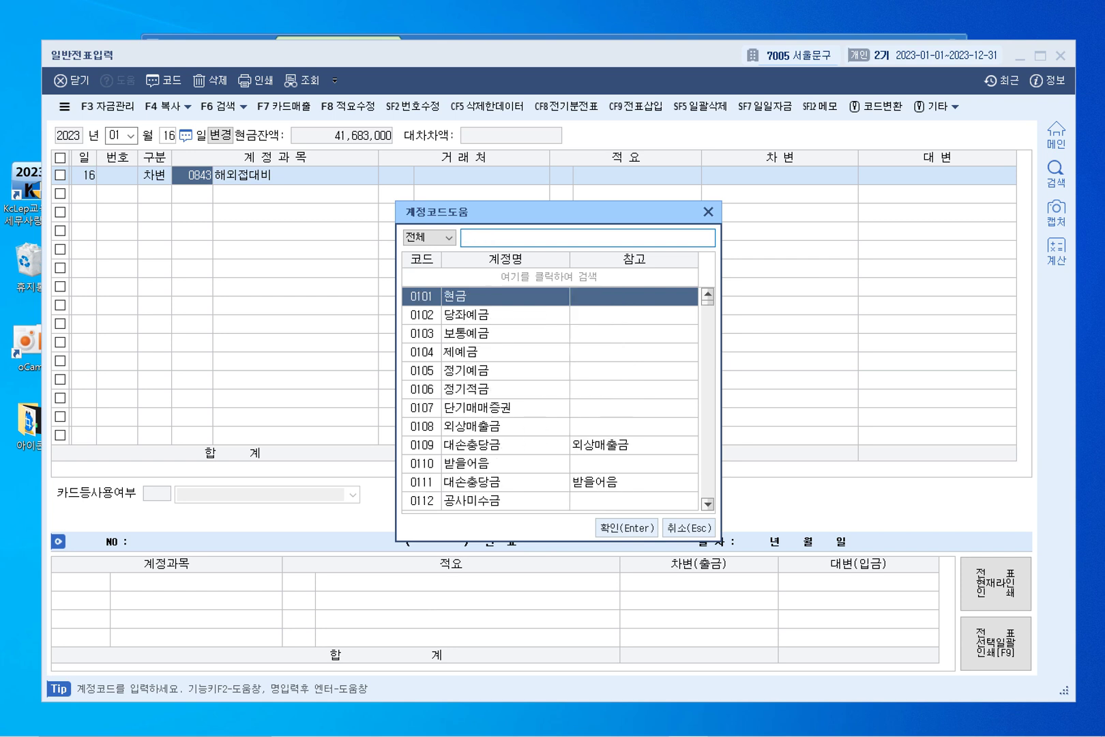
type("접대비")
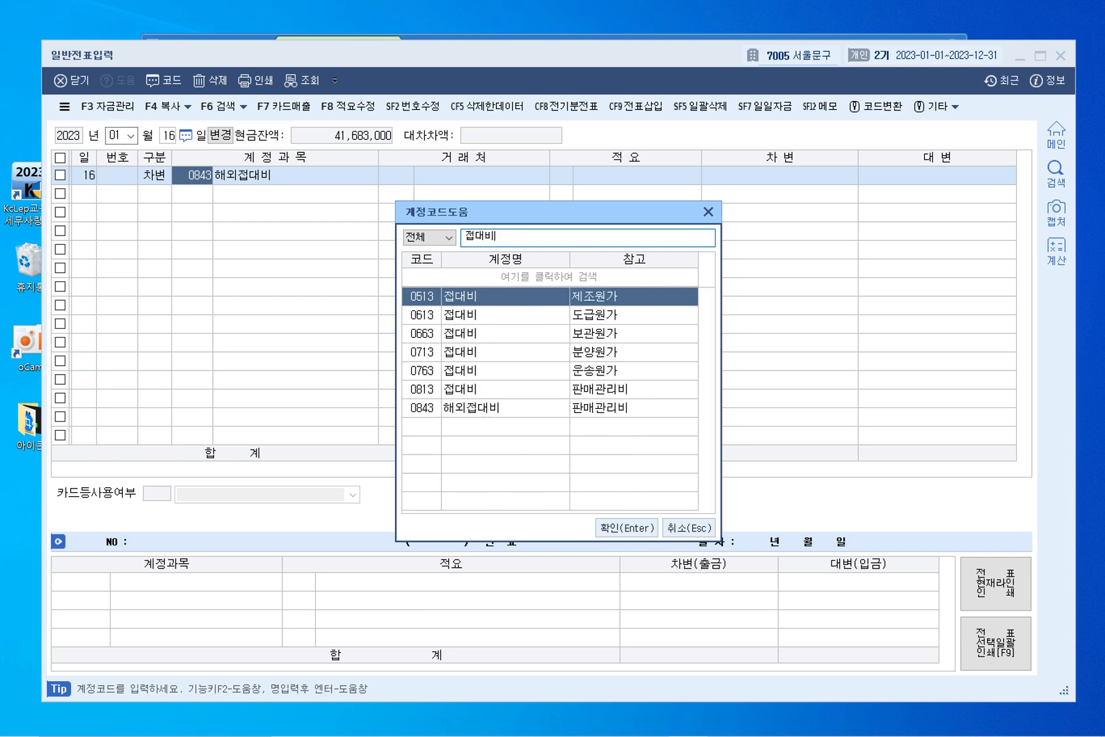
key("Down")
key("Down")
key("Down")
key("Down")
key("Down")
key("Return")
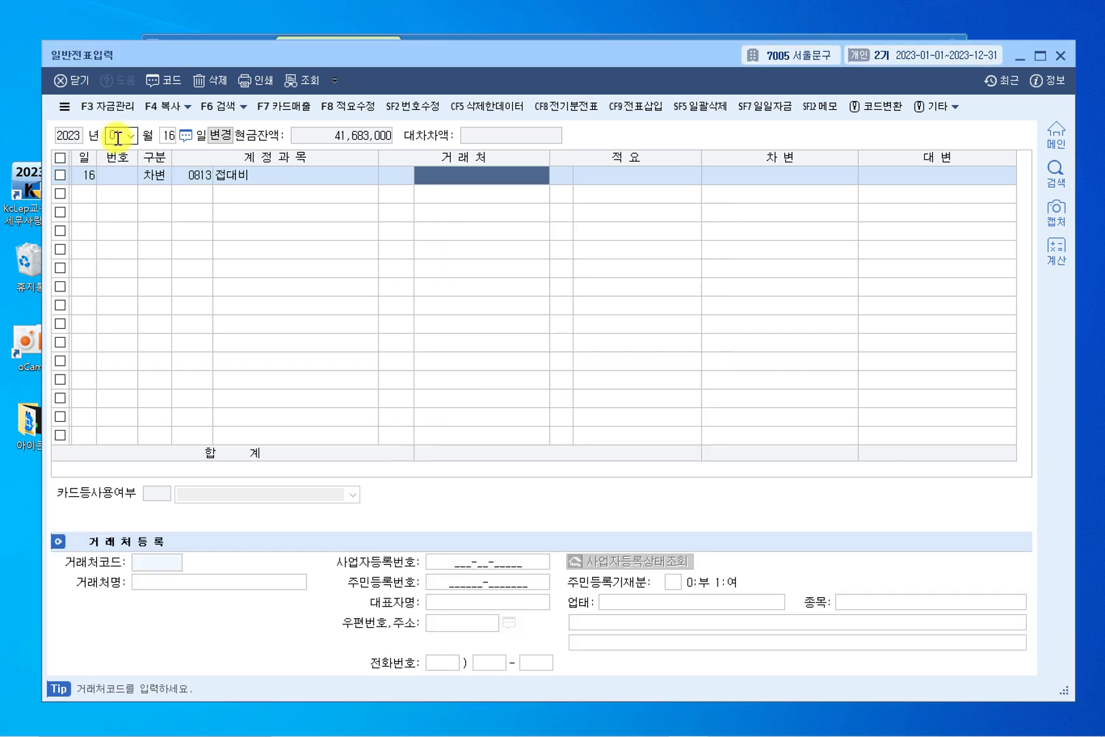
Step: Leave the 접대비 line's 거래처 and 적요 blank and enter a 차변 amount of 210,000
key("Return")
key("Return")
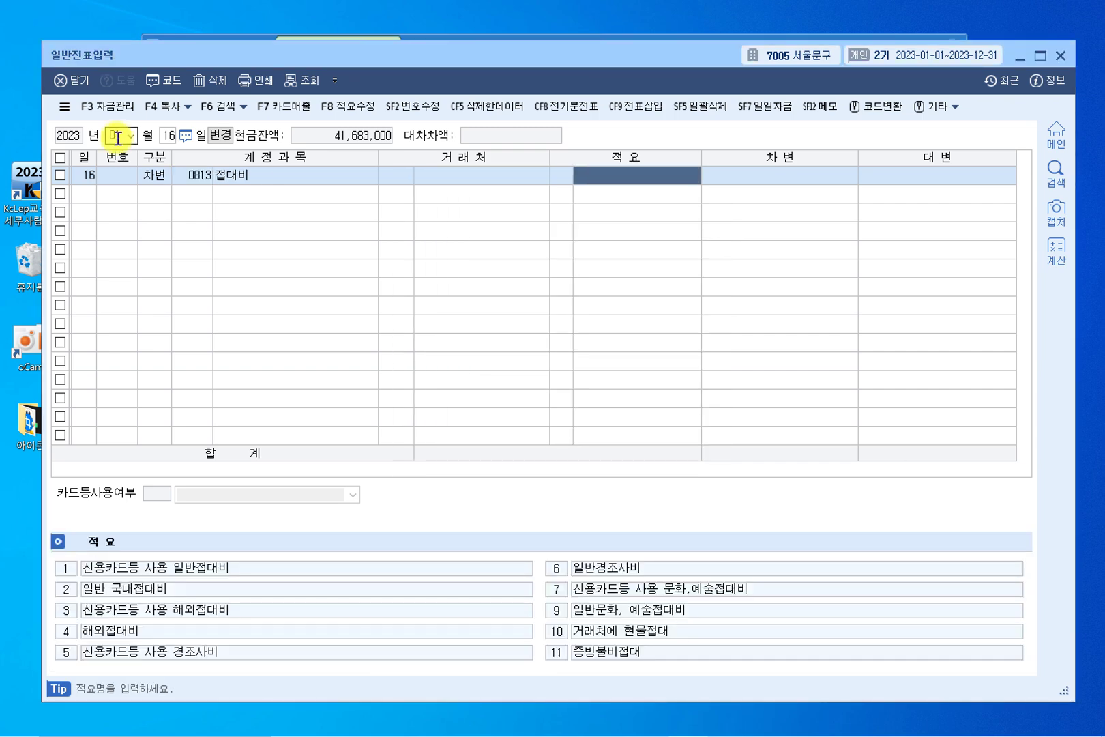
key("Return")
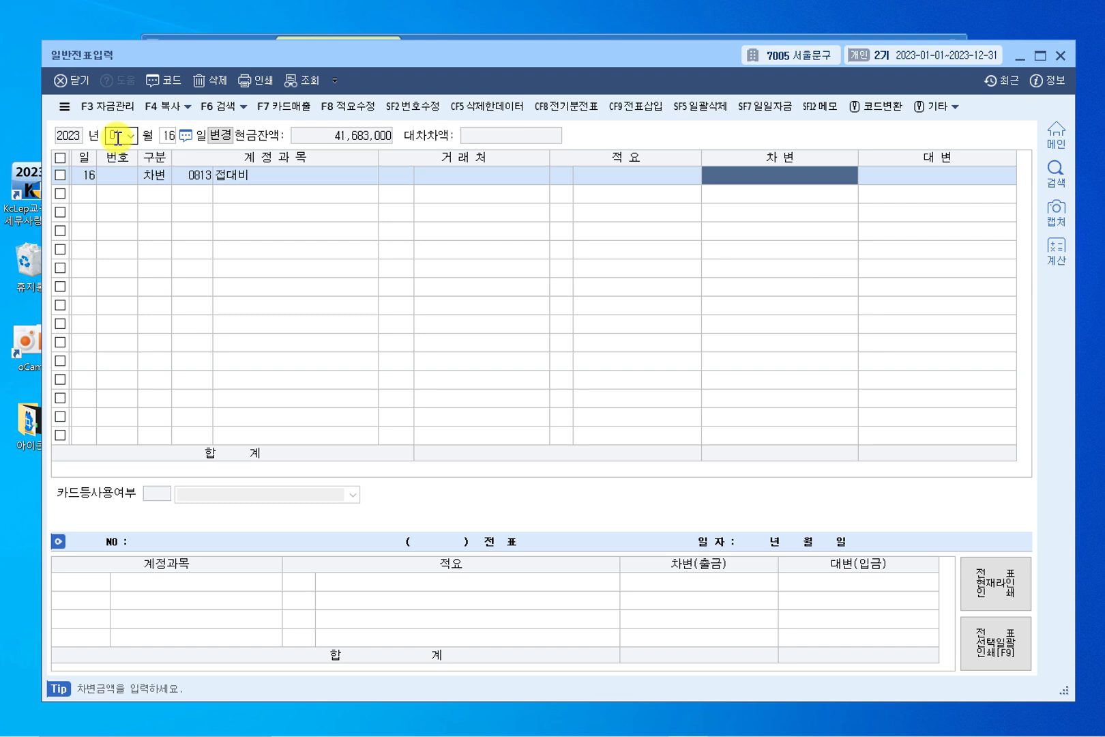
type("2100000")
key("Return")
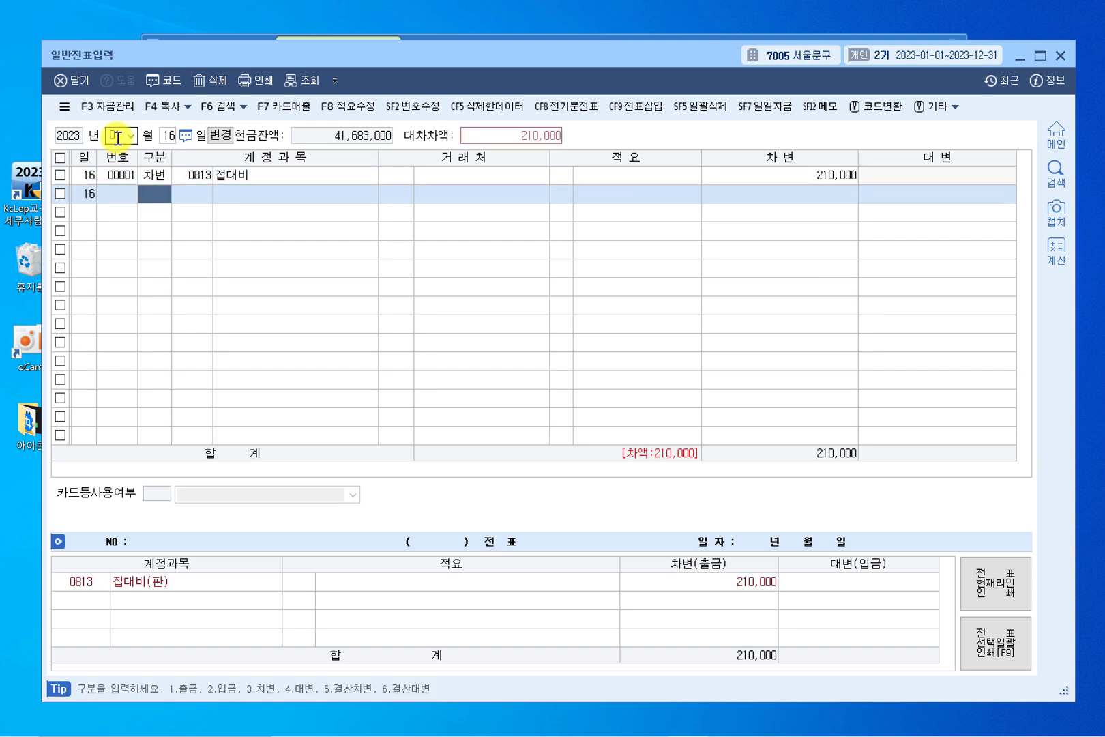
Step: Add a day 16 대변 line of 210,000 with account 0253 미지급금, found by searching the account codes
type("4")
key("Return")
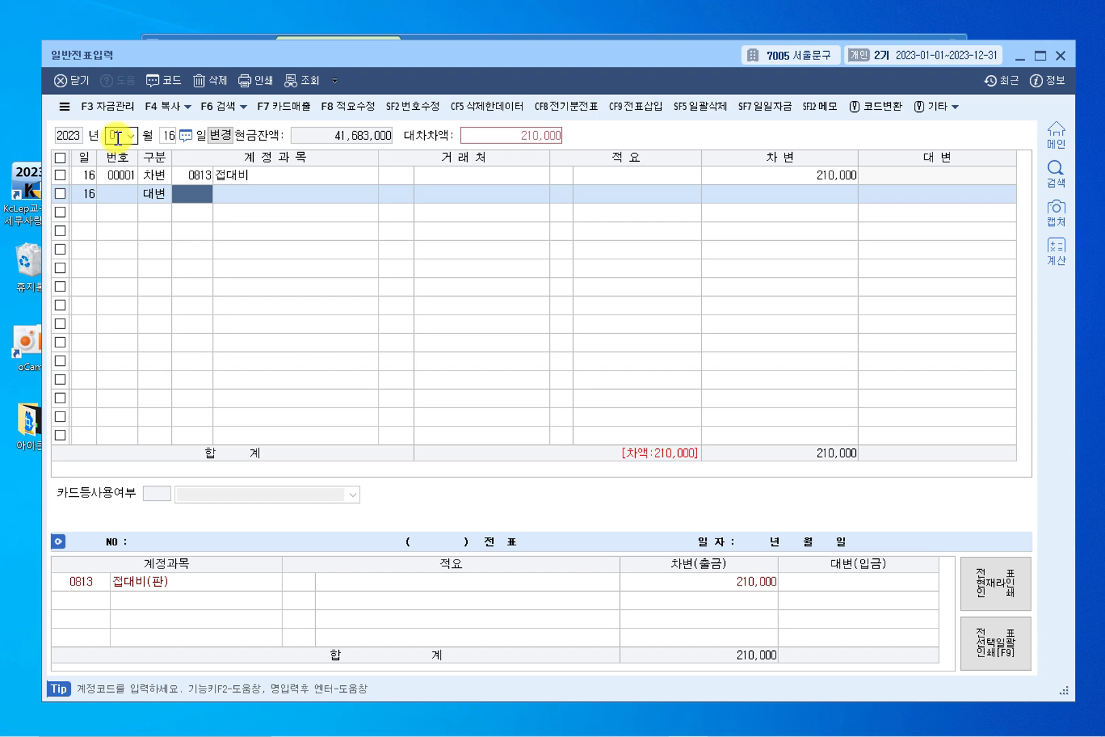
key("F2")
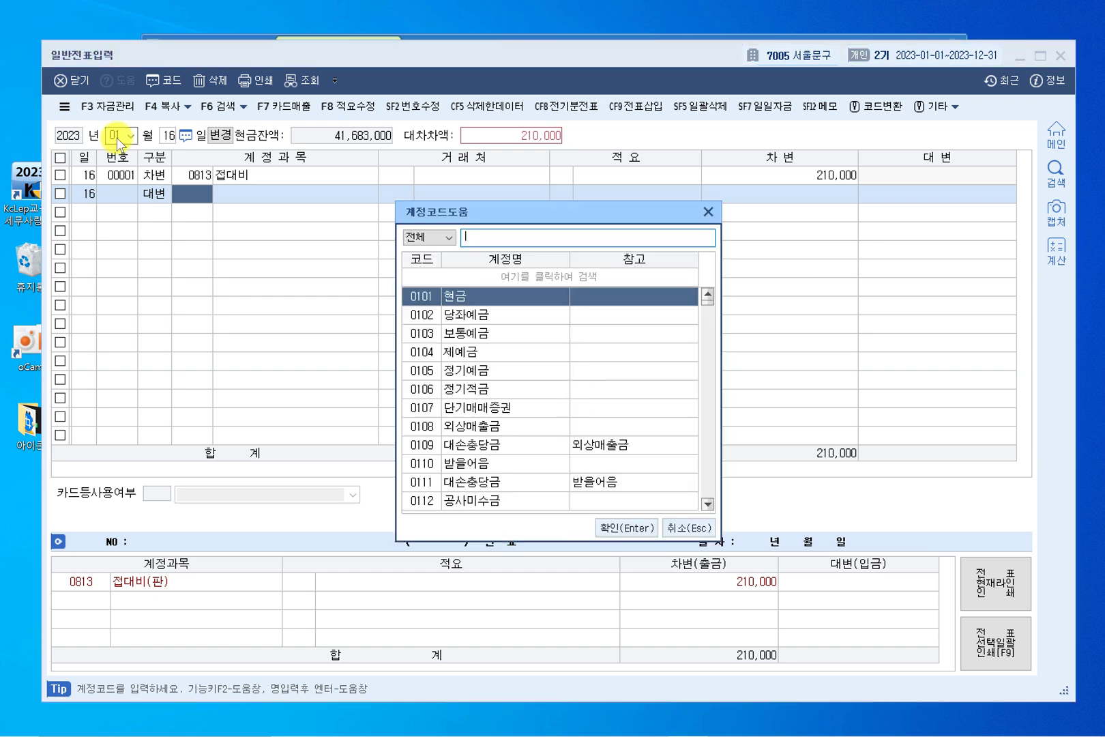
type("미착")
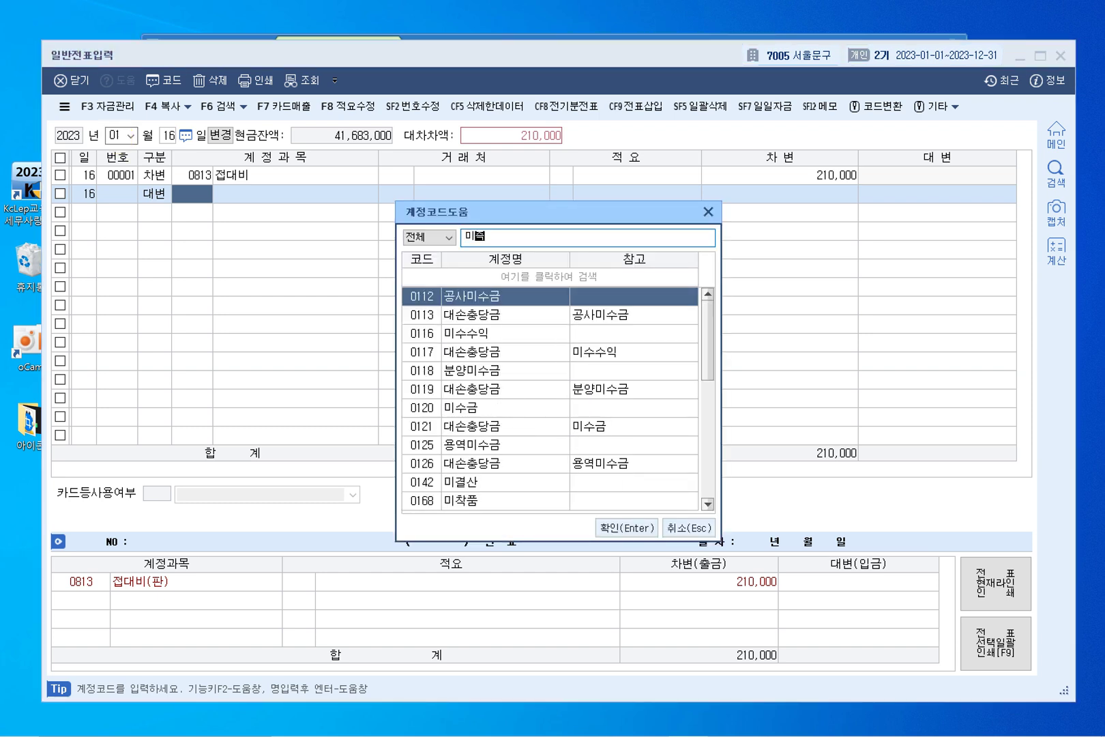
key("BackSpace")
key("BackSpace")
key("BackSpace")
type("지")
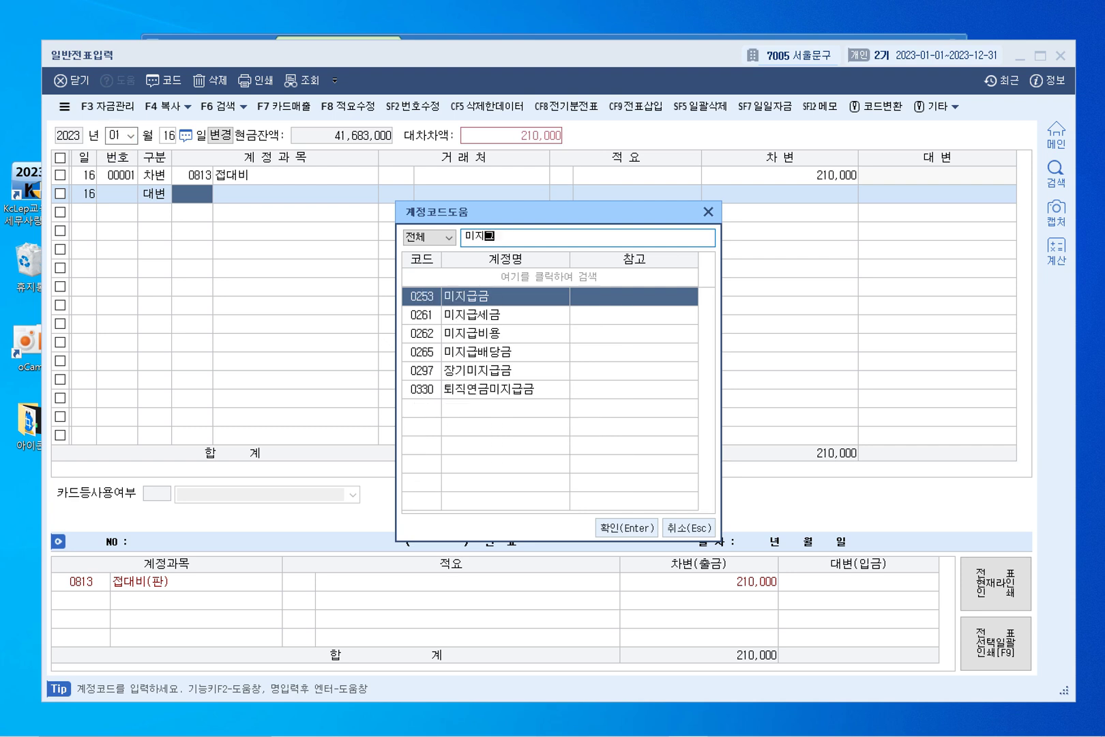
type("급금")
key("Return")
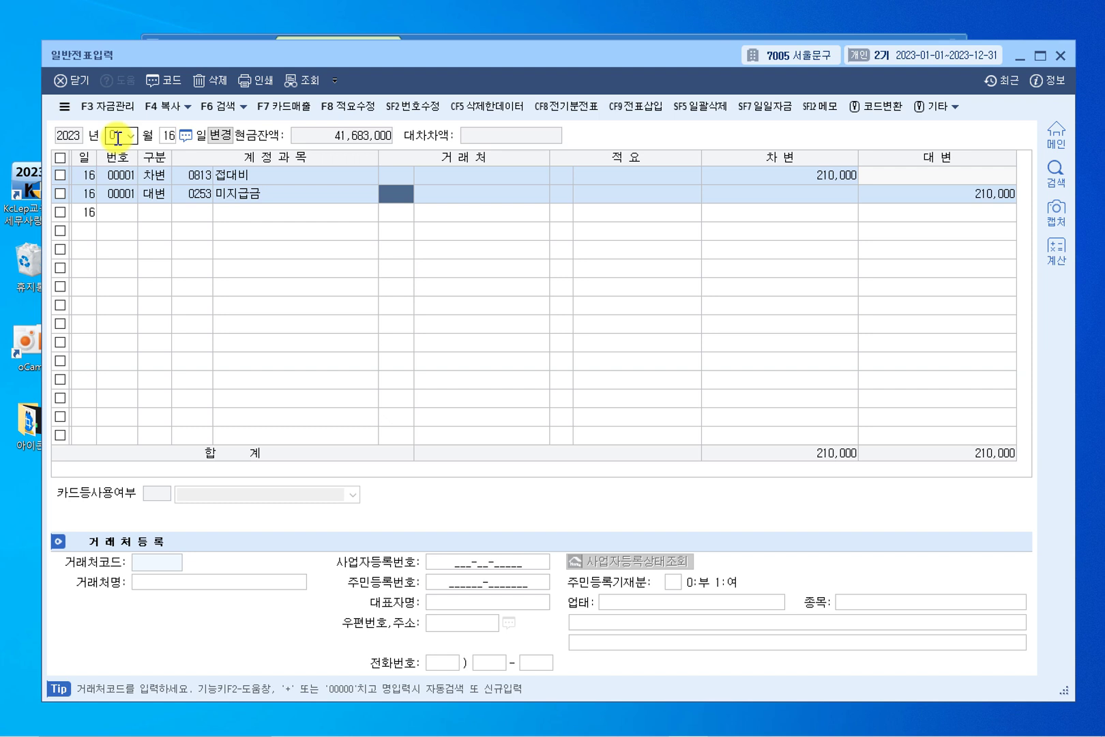
Step: Set the 미지급금 line's 거래처 to 99601 국민카드 by searching the 거래처 list, completing the day 16 entry
key("F2")
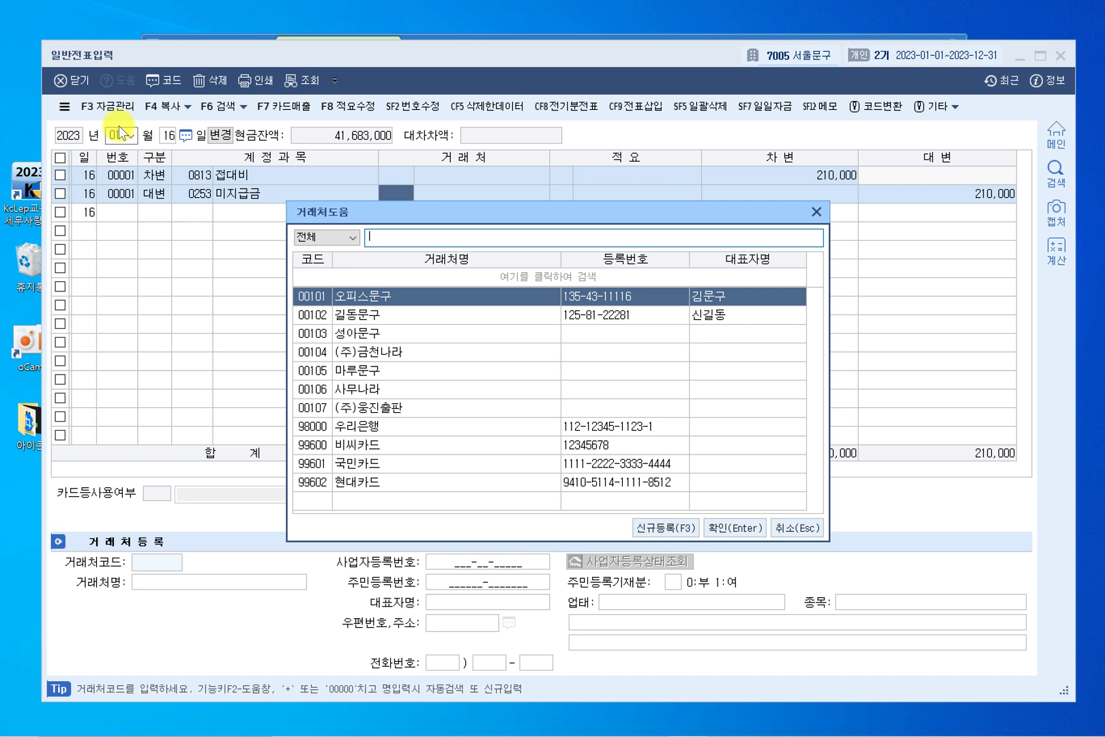
type("미")
key("BackSpace")
key("BackSpace")
type("국")
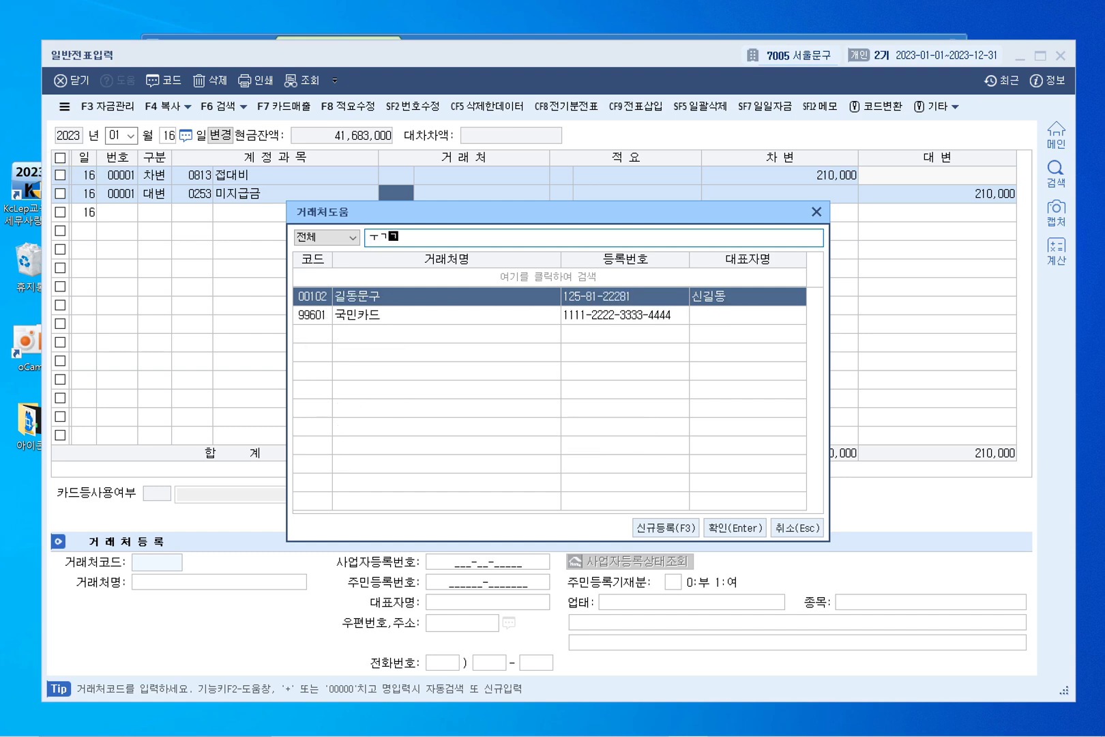
type("민카드")
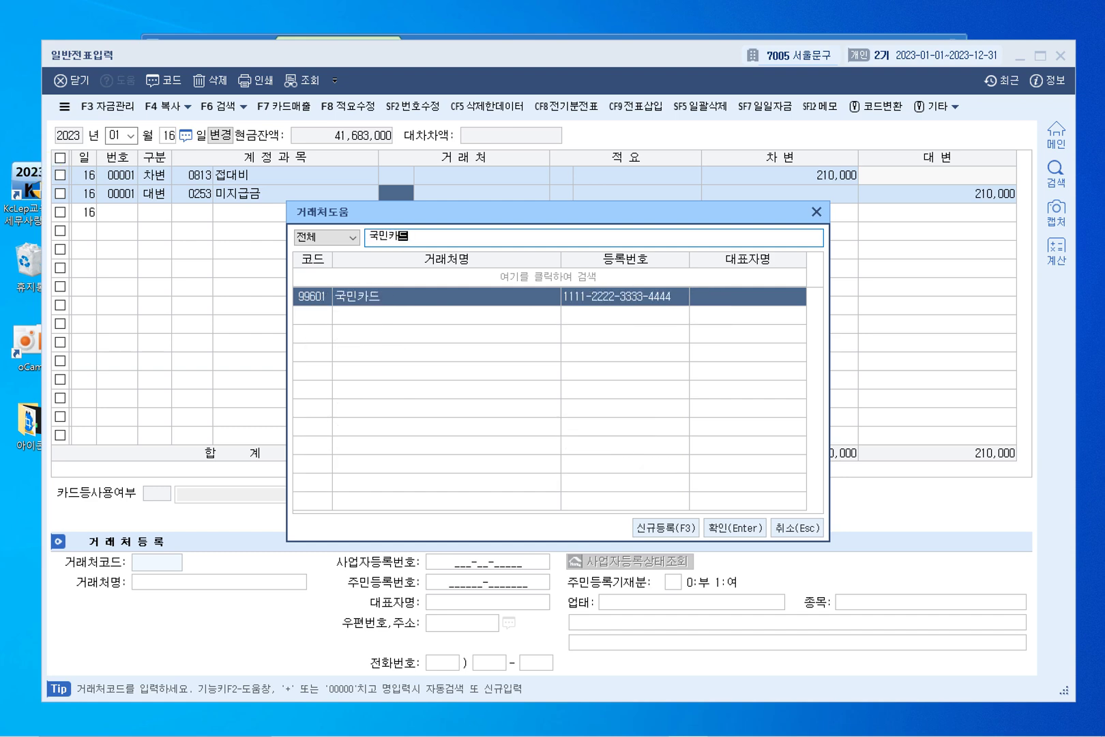
key("Return")
key("Return")
key("Up")
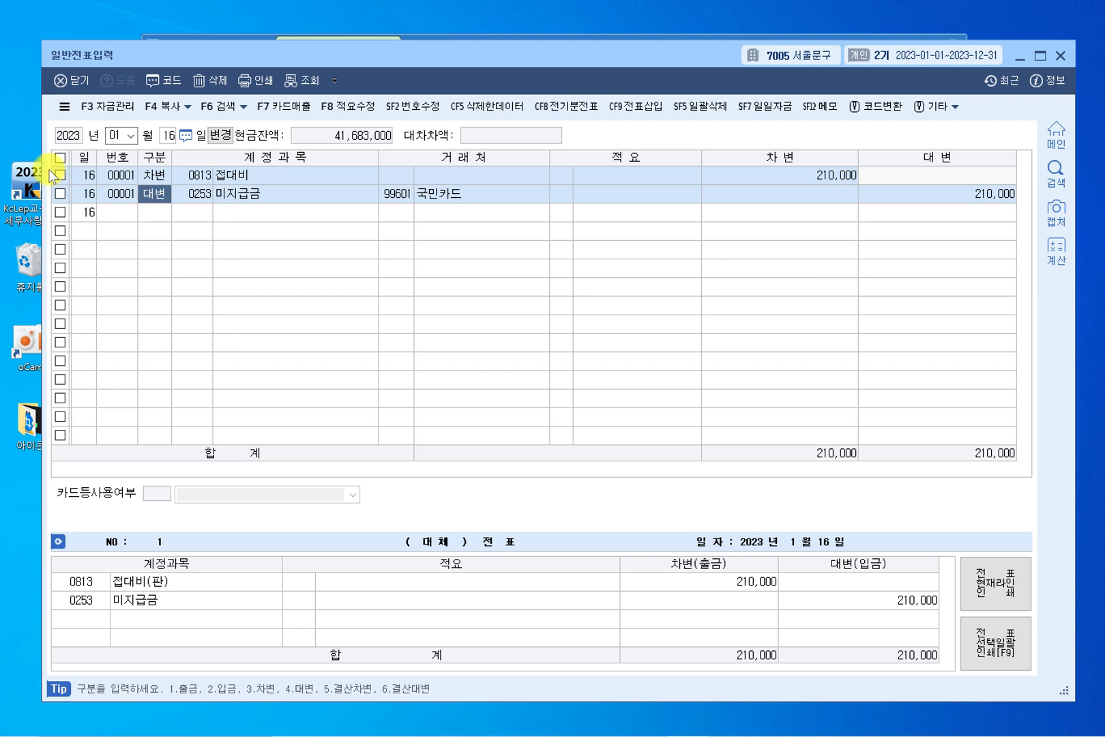
Step: Close 일반전표입력 and review the 전기분재무상태표 and 전기분손익계산서 account amounts
left_click(1058, 60)
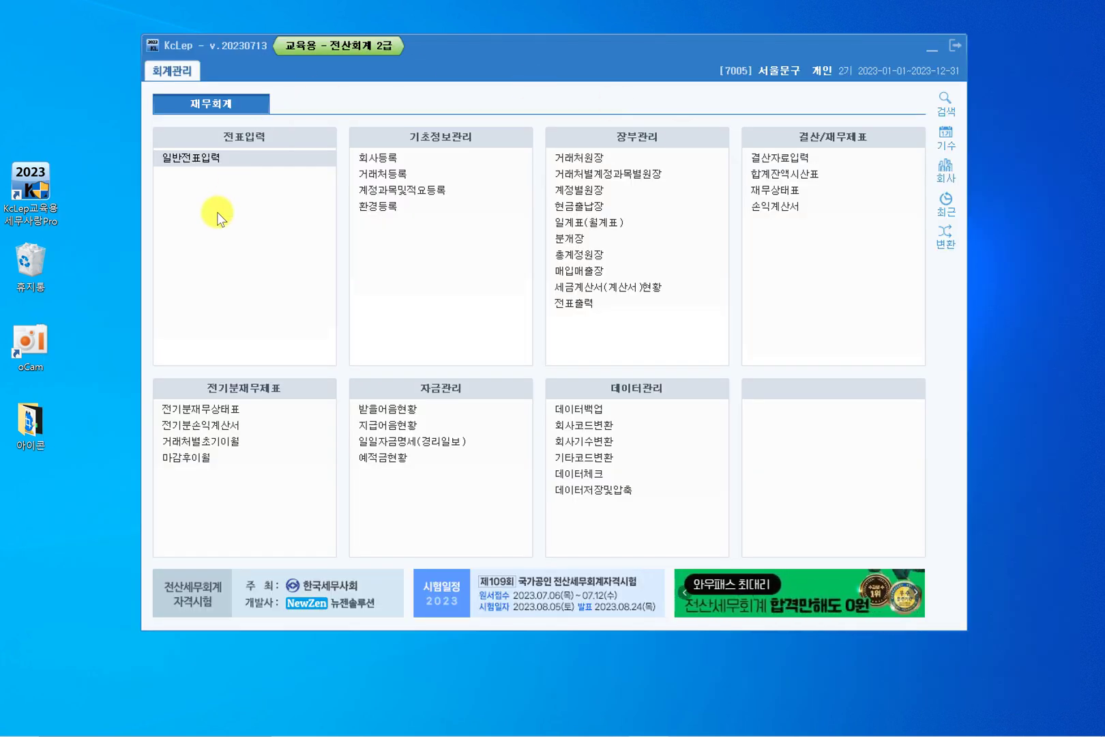
left_click(206, 410)
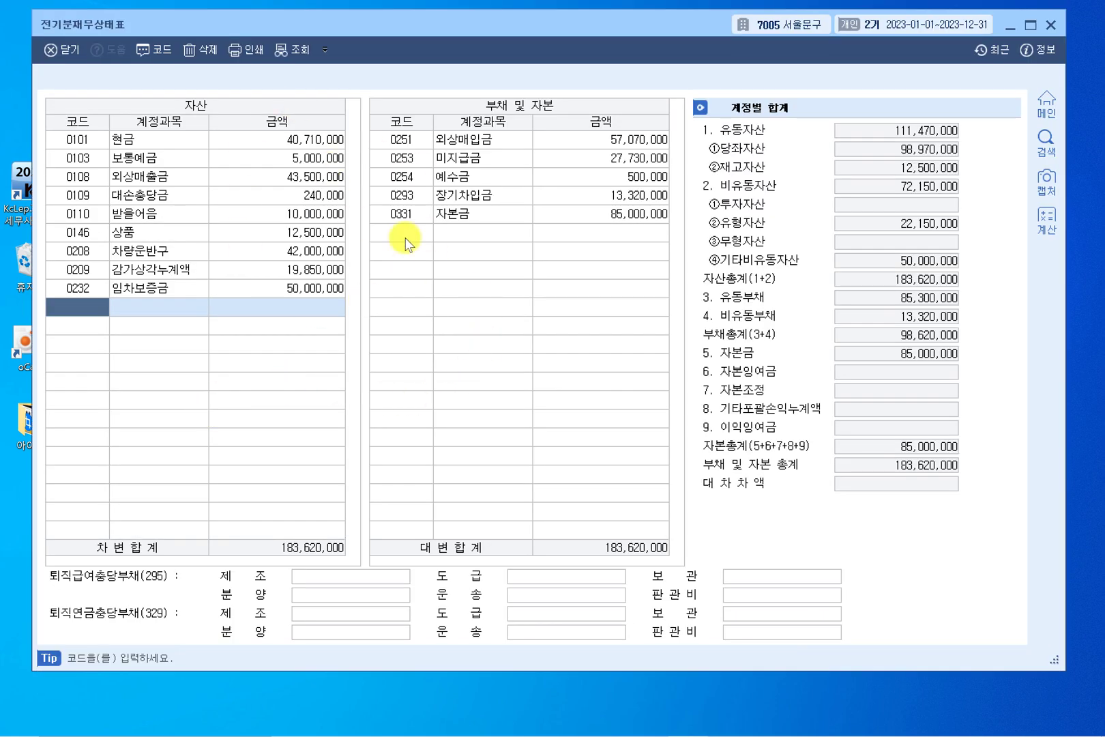
left_click(1056, 24)
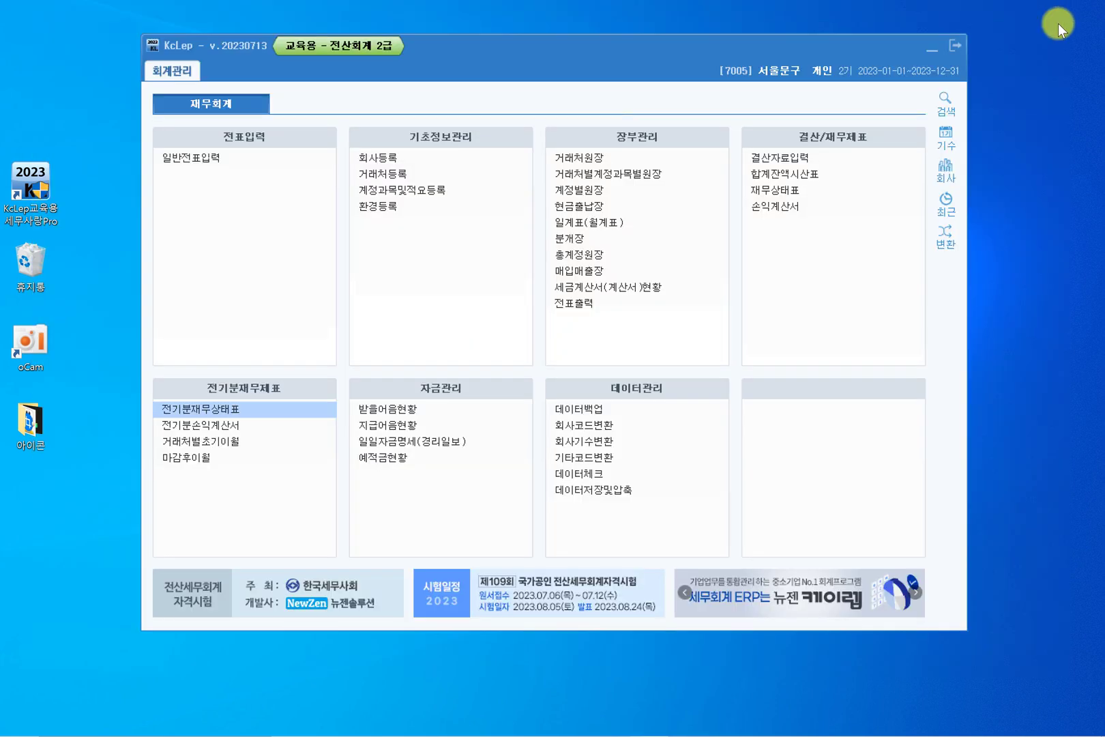
left_click(208, 426)
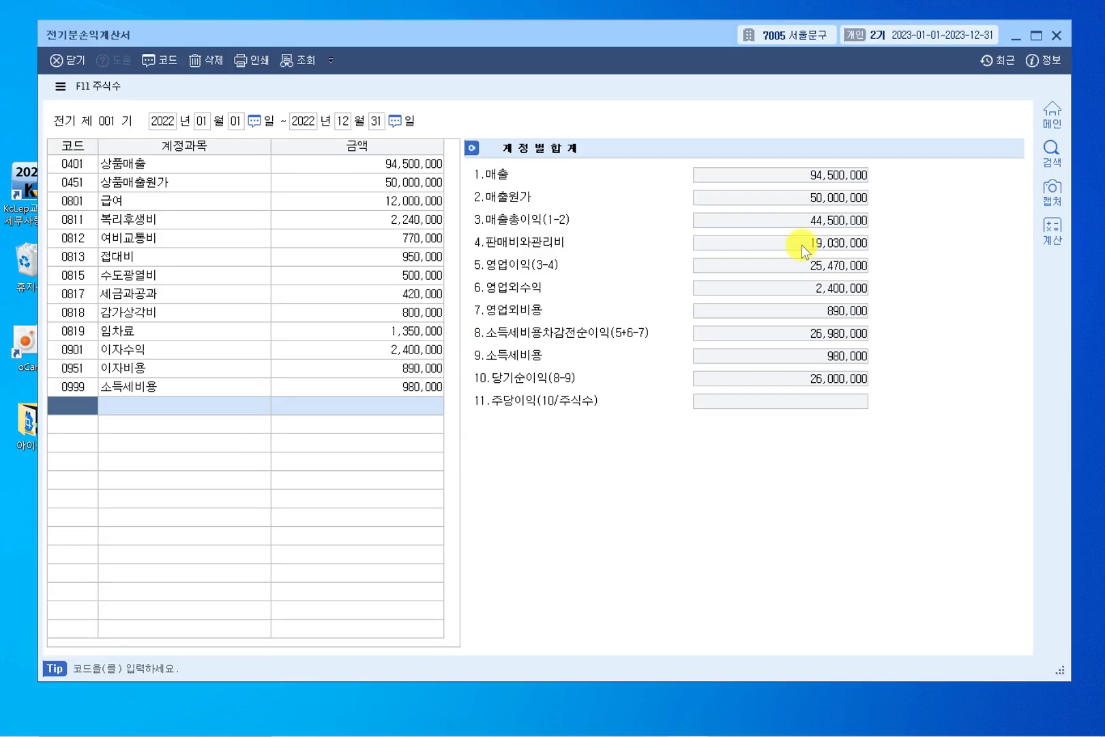
left_click(1055, 36)
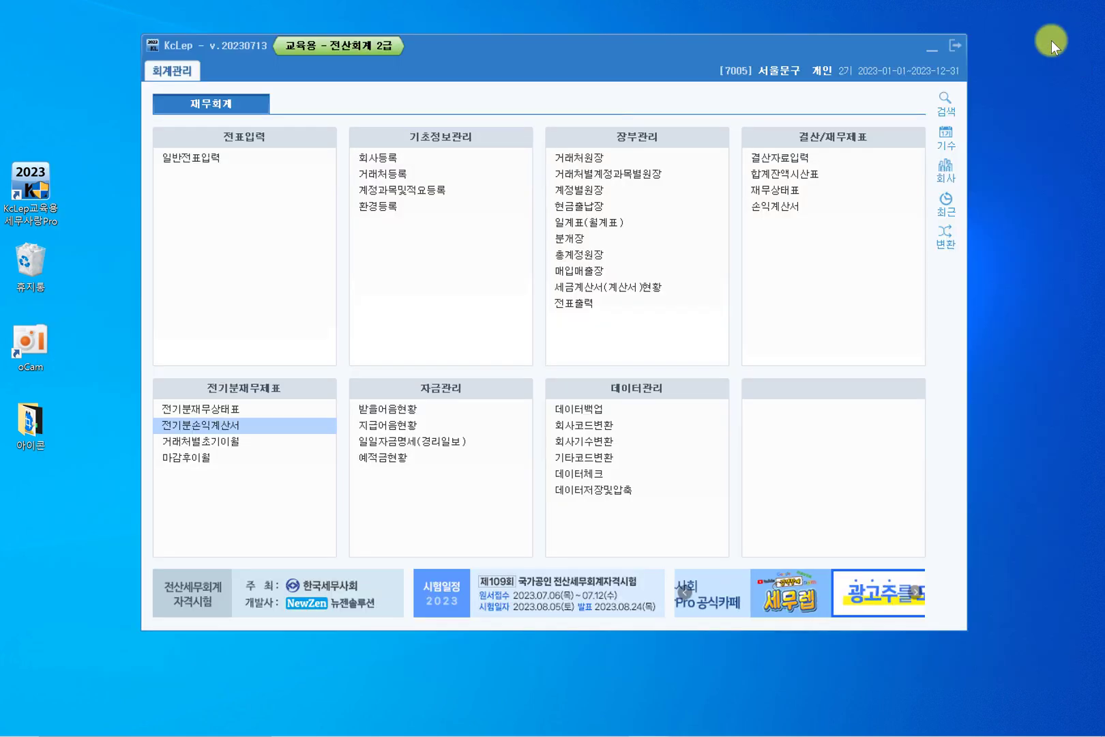
Step: Examine the 외상매출금 opening balances by 거래처 in 거래처별초기이월
left_click(234, 445)
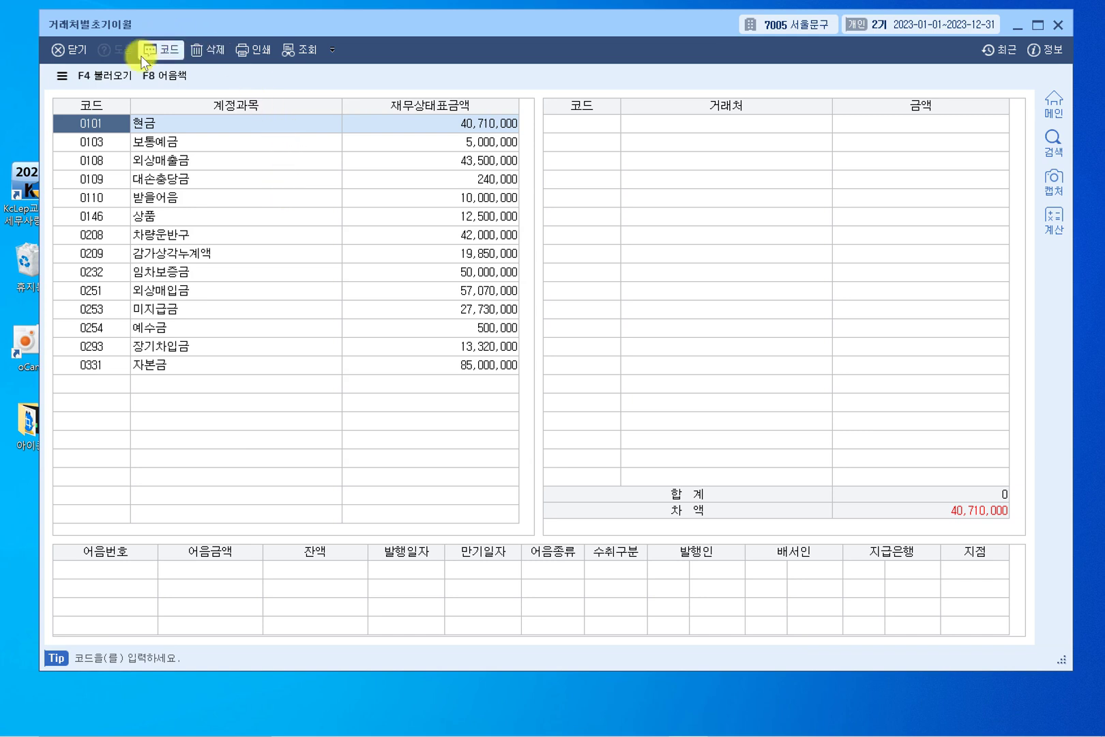
left_click(134, 160)
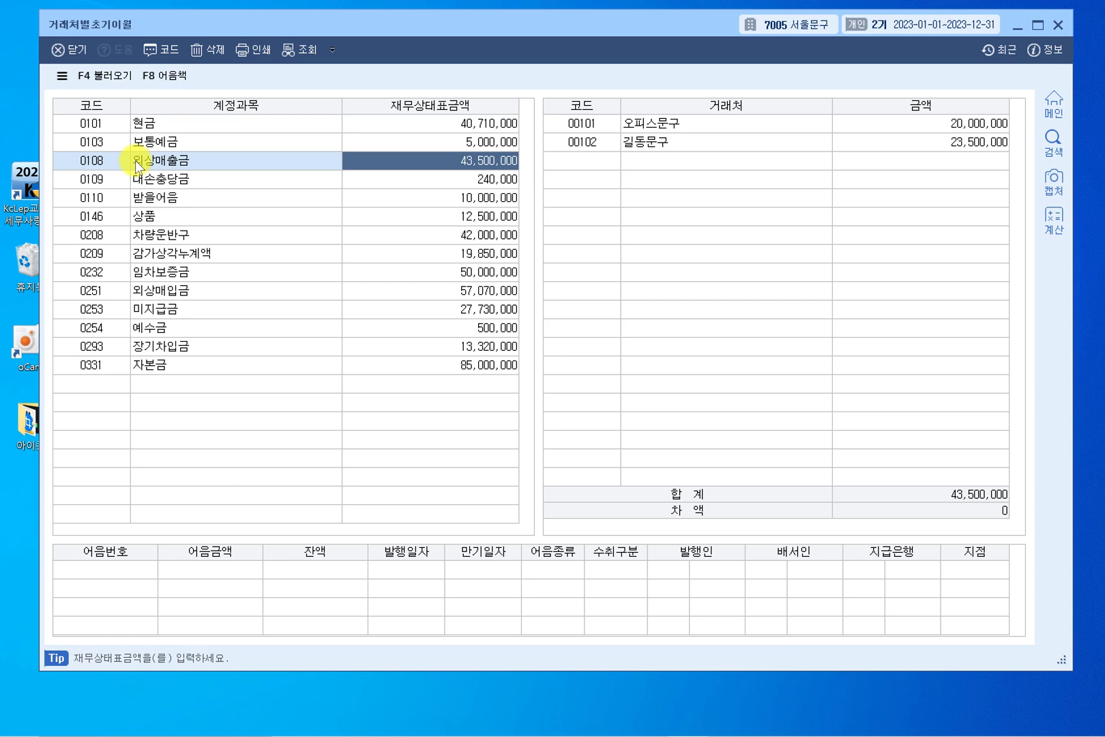
left_click(1057, 24)
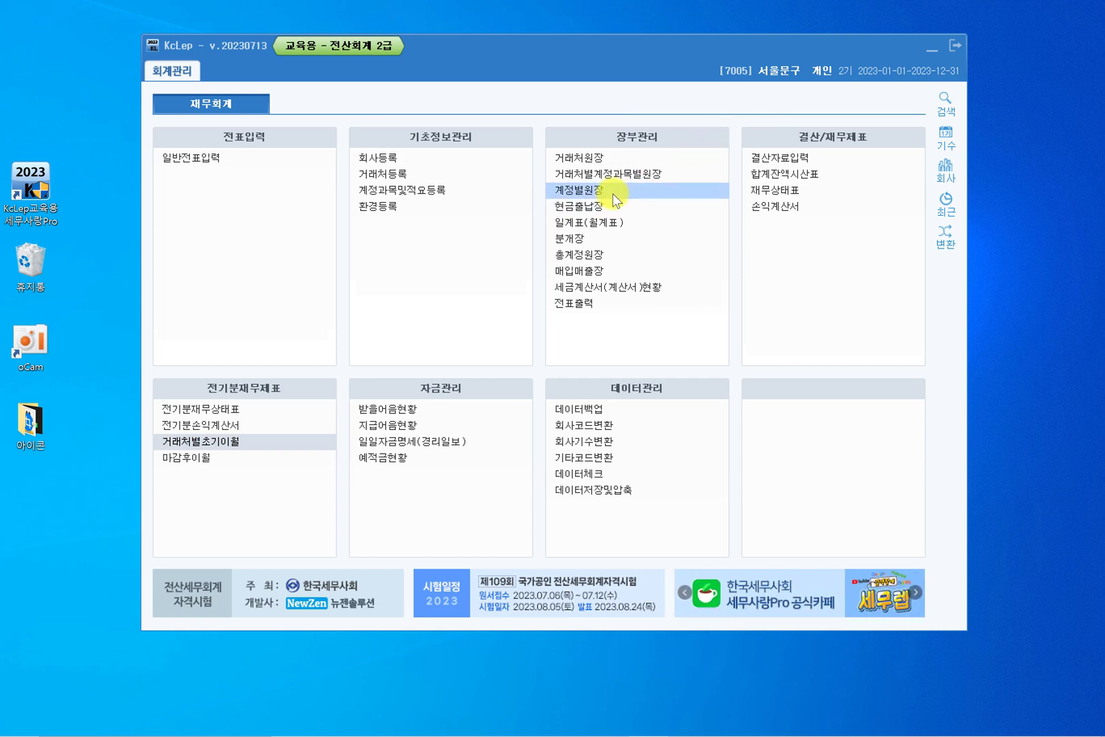
Step: Reopen 일반전표입력 and compare the voucher types and breakdowns of the day 10, 15 and 16 entries
left_click(253, 164)
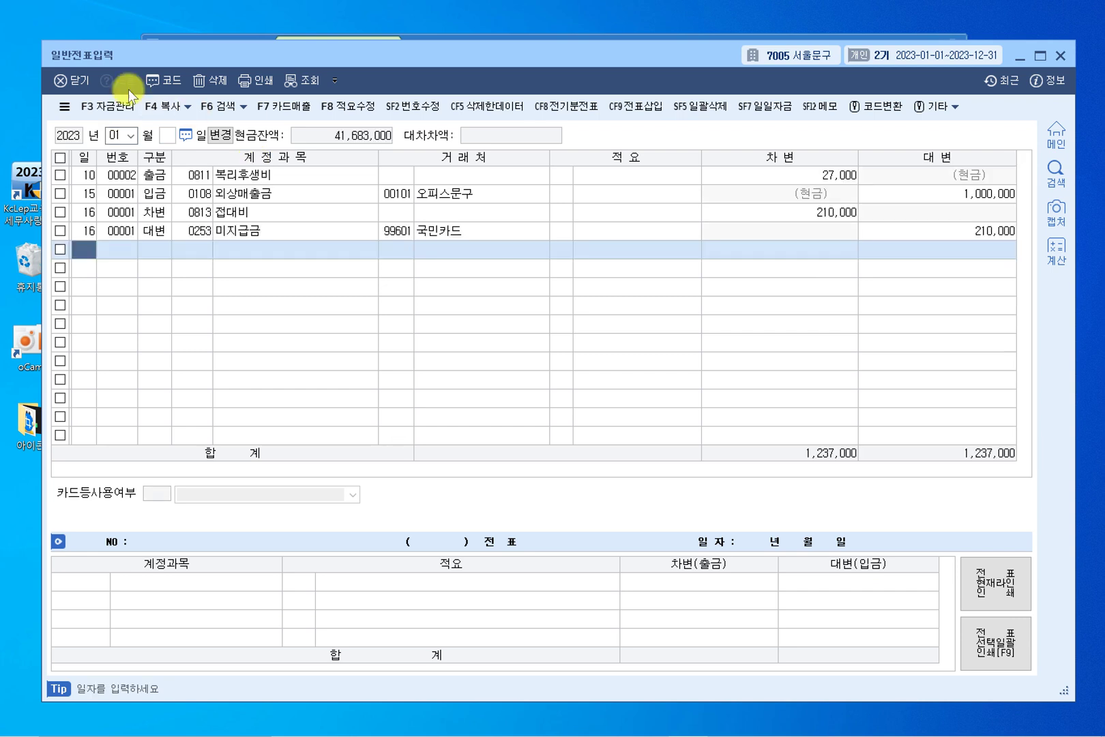
left_click(142, 179)
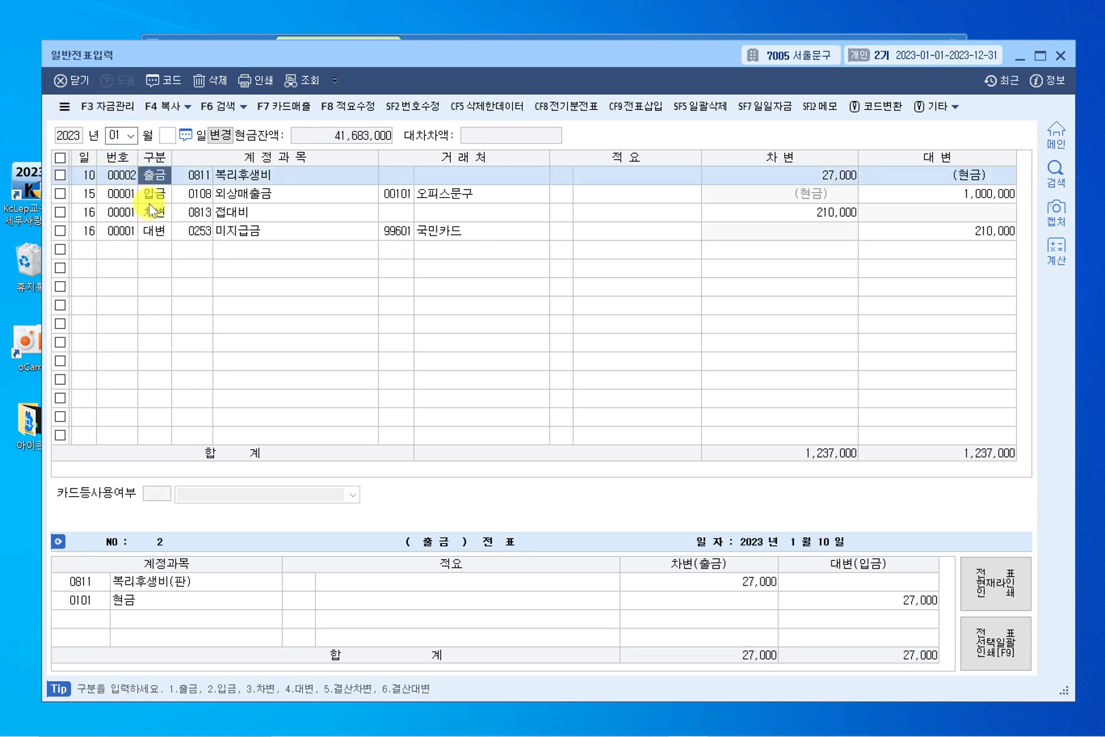
left_click(153, 196)
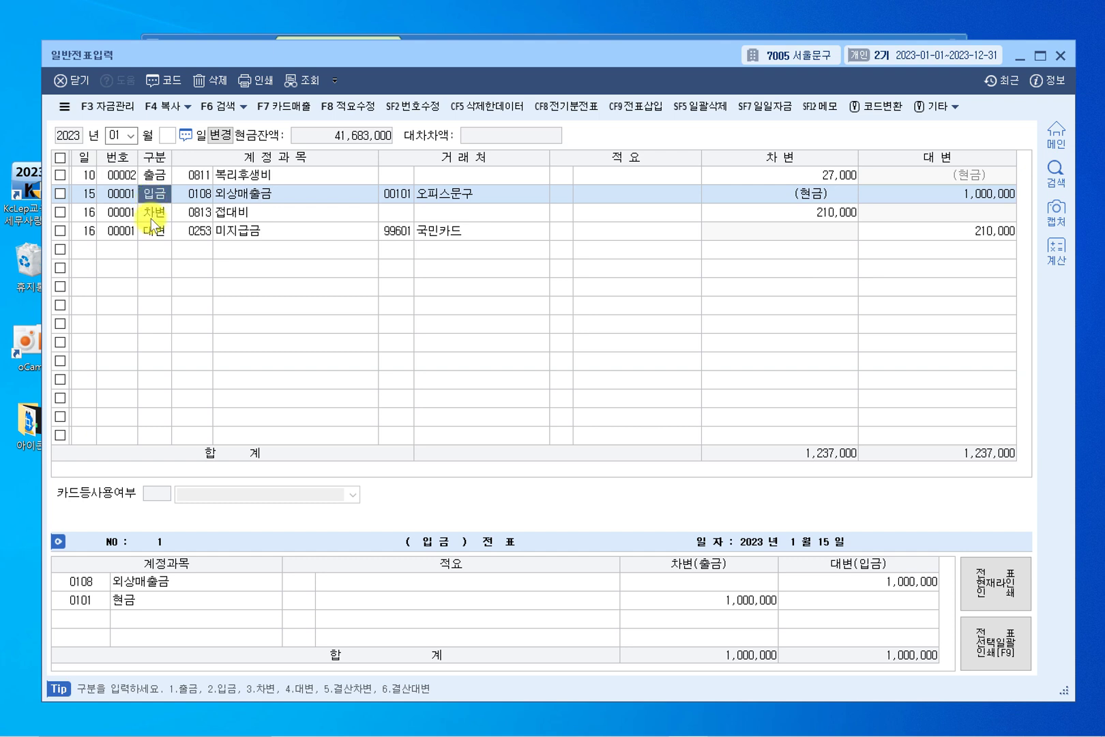
left_click(155, 214)
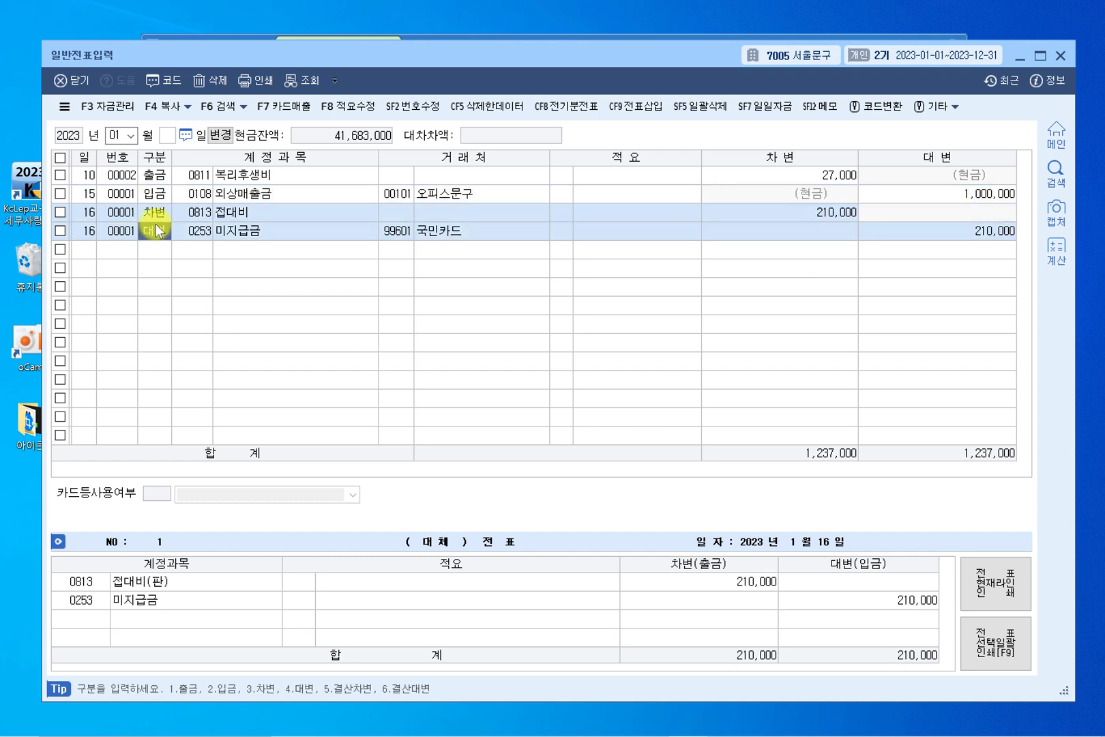
right_click(155, 224)
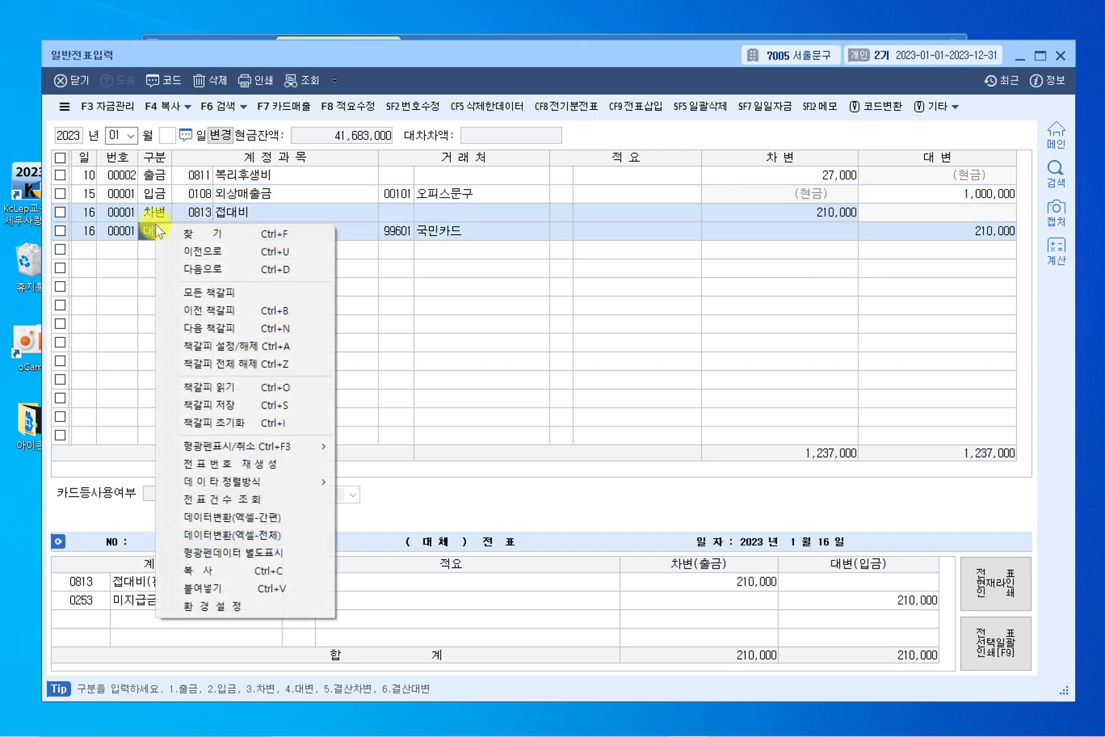
left_click(457, 210)
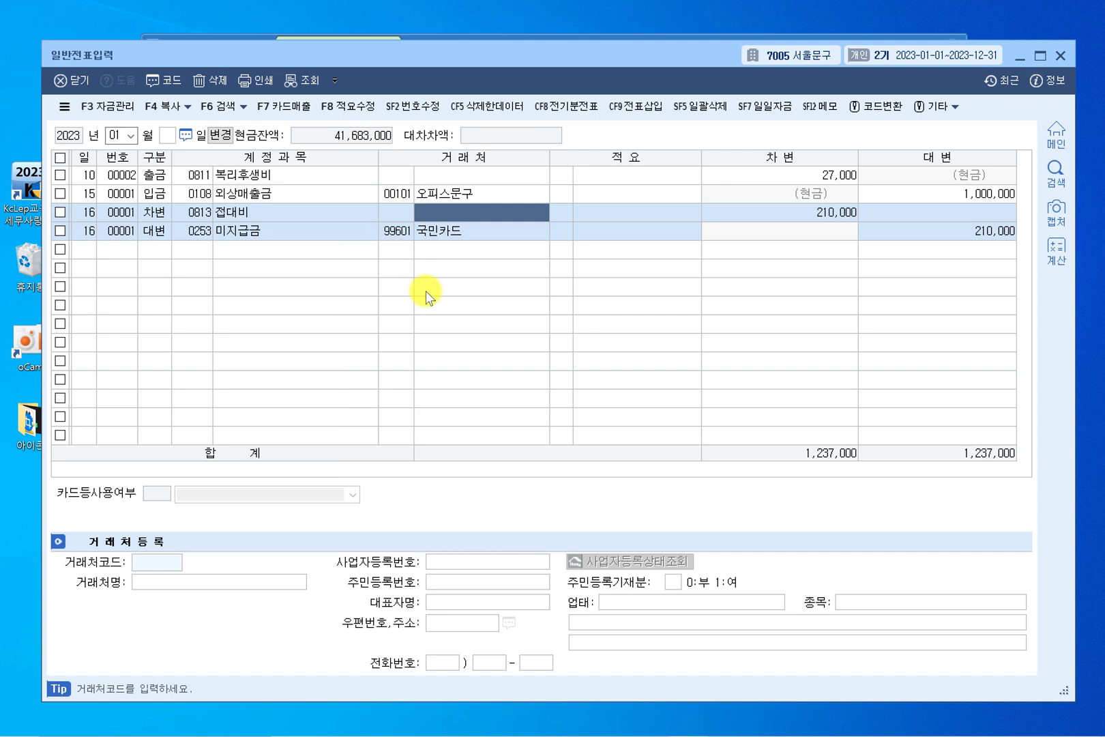